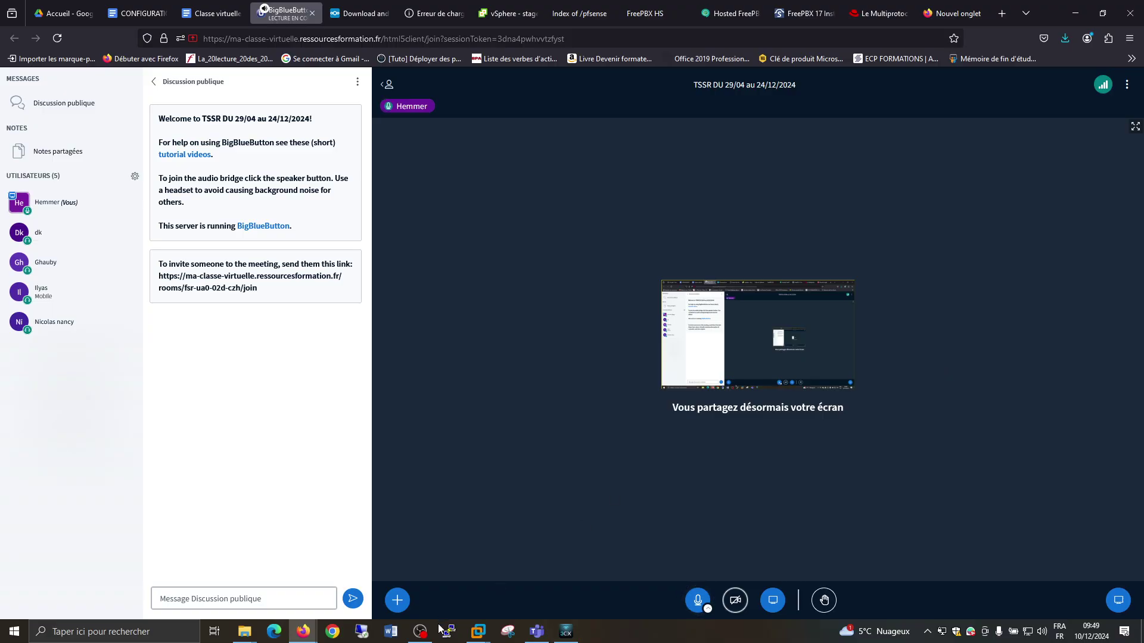
- Switch to VMware Workstation and check the management addresses on the consoles of the VMware ESXi 8 and later and ESXI2 virtual machines
mouse_move(477, 630)
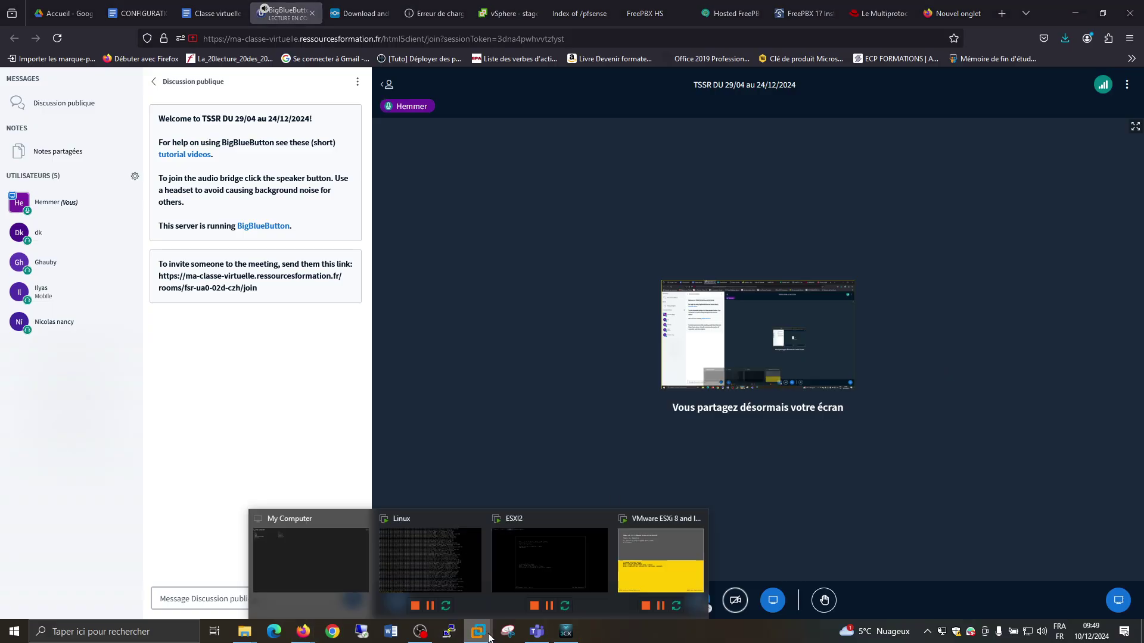
click(344, 566)
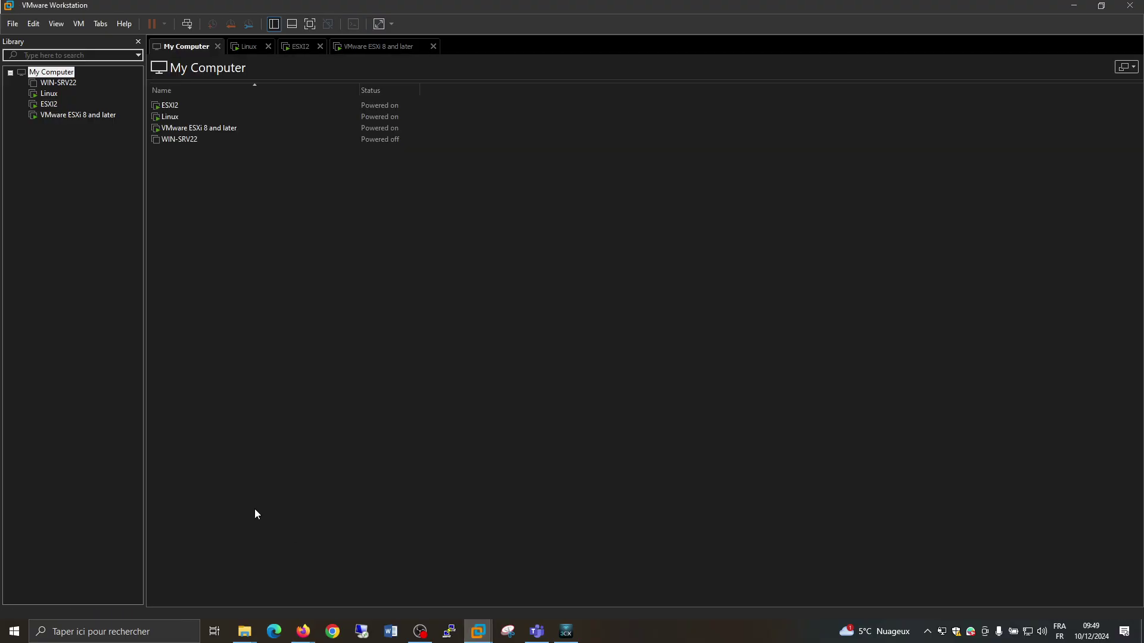
click(48, 105)
click(58, 116)
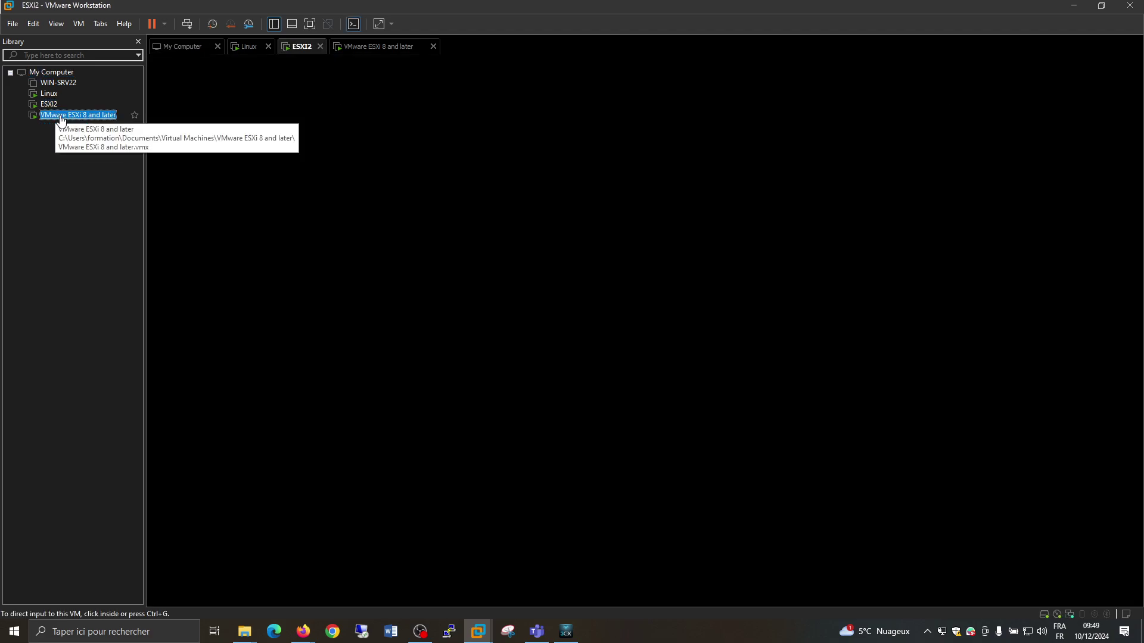
click(487, 362)
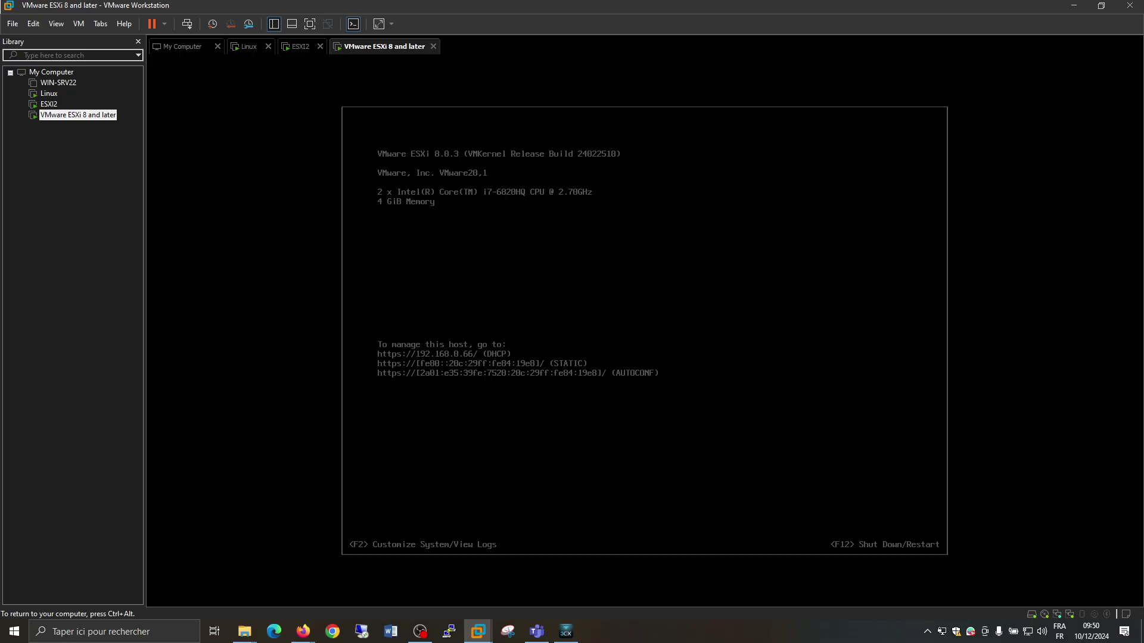
key(ctrl+alt)
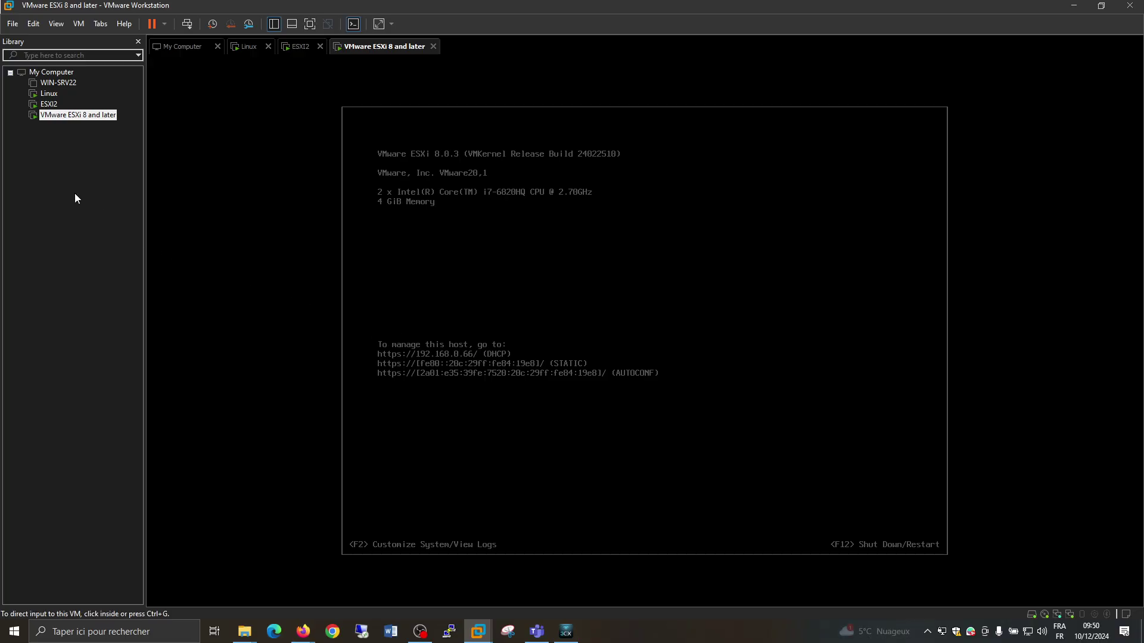
click(49, 104)
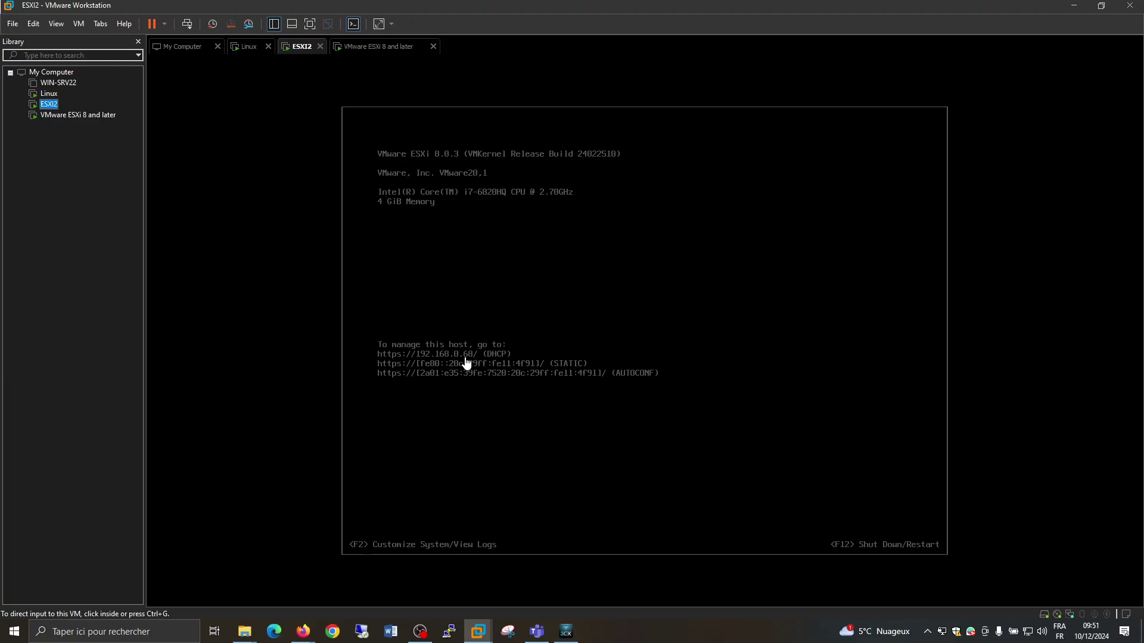
- Switch to Firefox and open the first ESXi host's login page at 192.168.0.66 in place of the pfSense index page
click(304, 631)
click(237, 577)
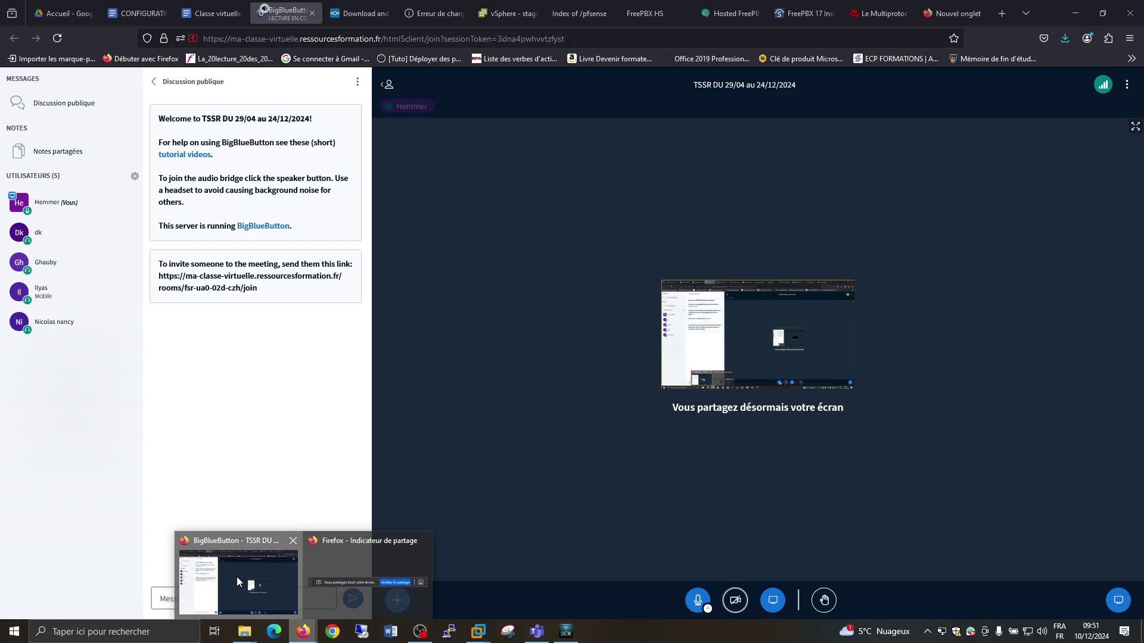
click(581, 13)
click(552, 33)
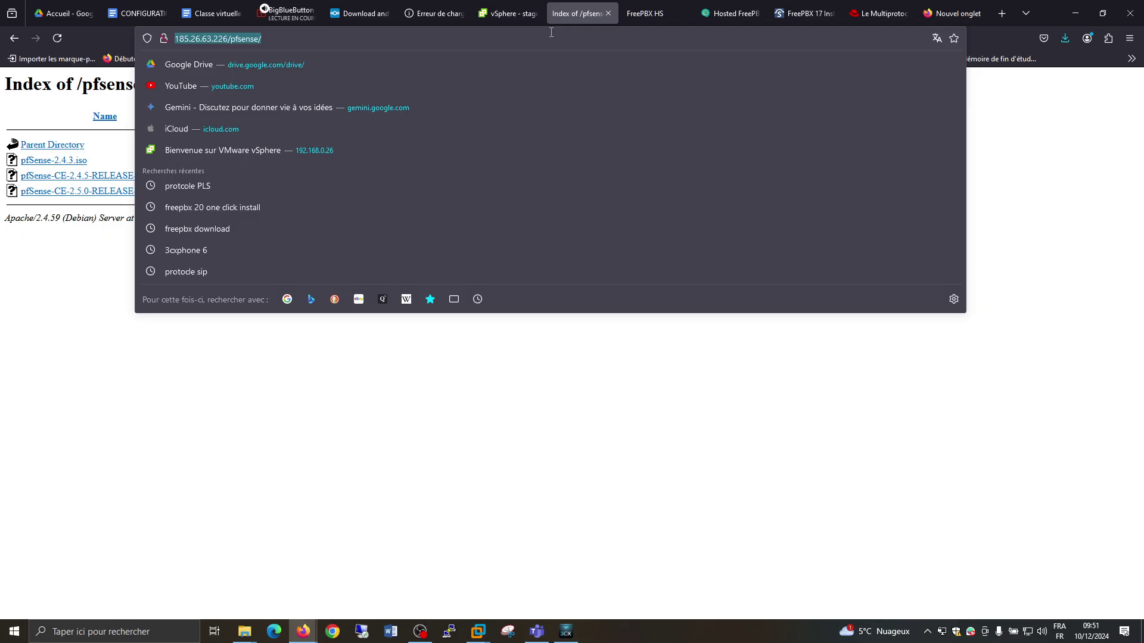
text(192.168.)
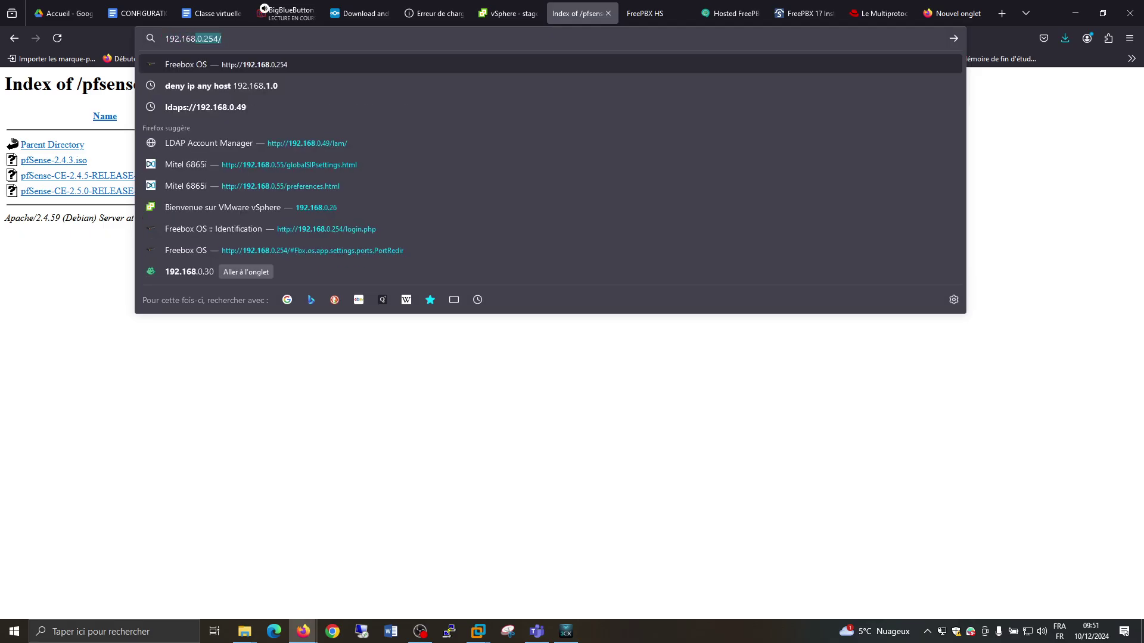
text(0.66)
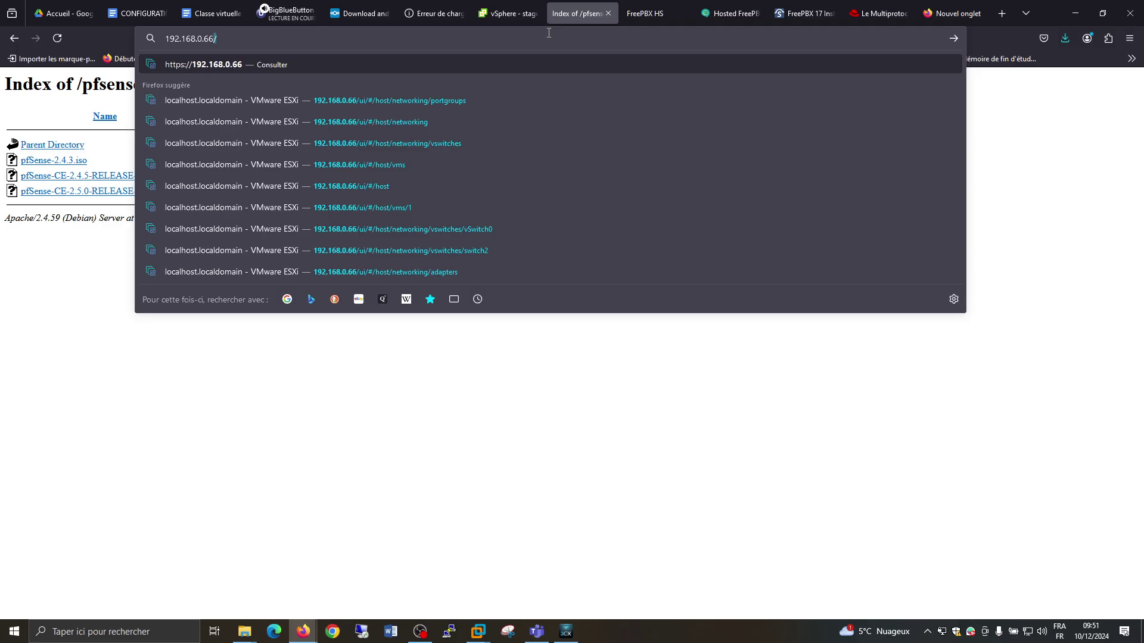
key(Return)
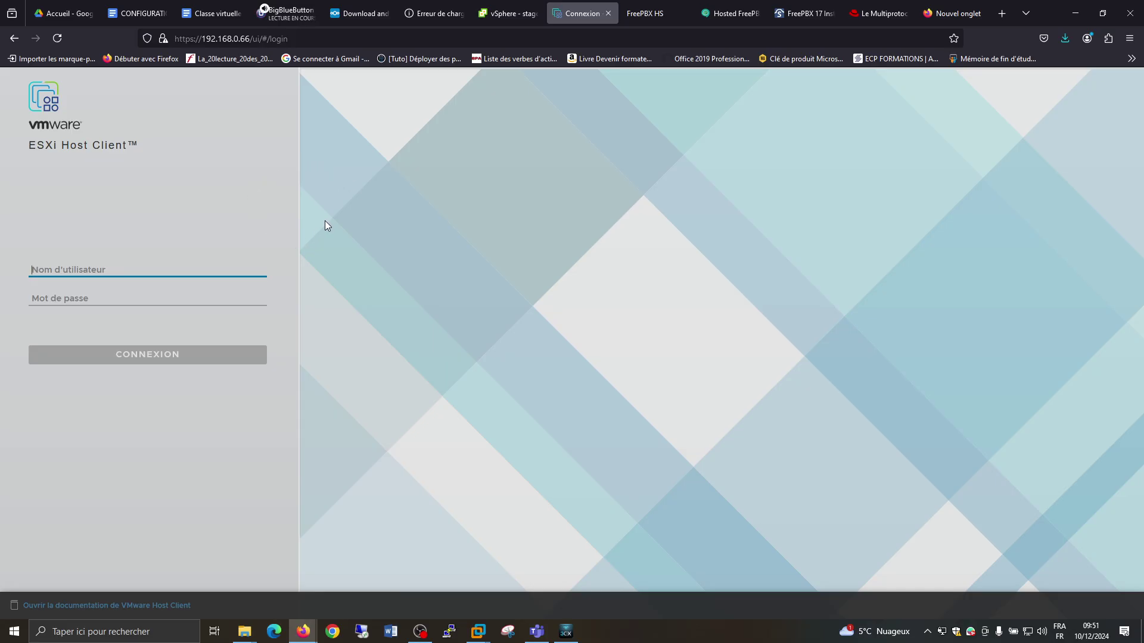
- Open the second ESXi host's login page at 192.168.0.68, accepting the certificate security risk
click(365, 37)
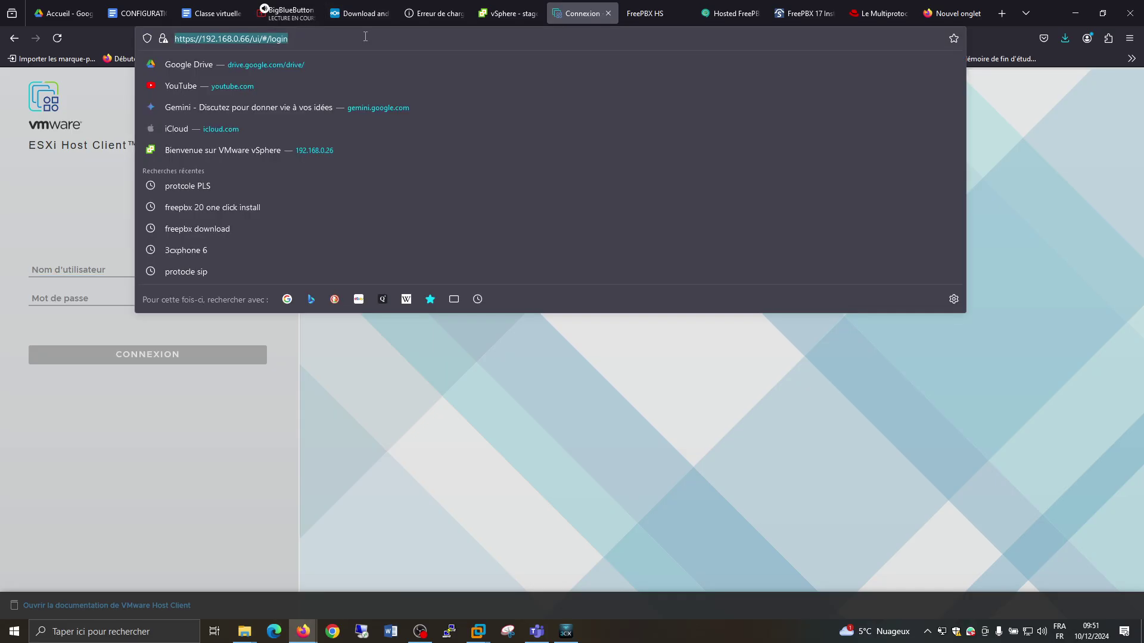
text(192.168.0.)
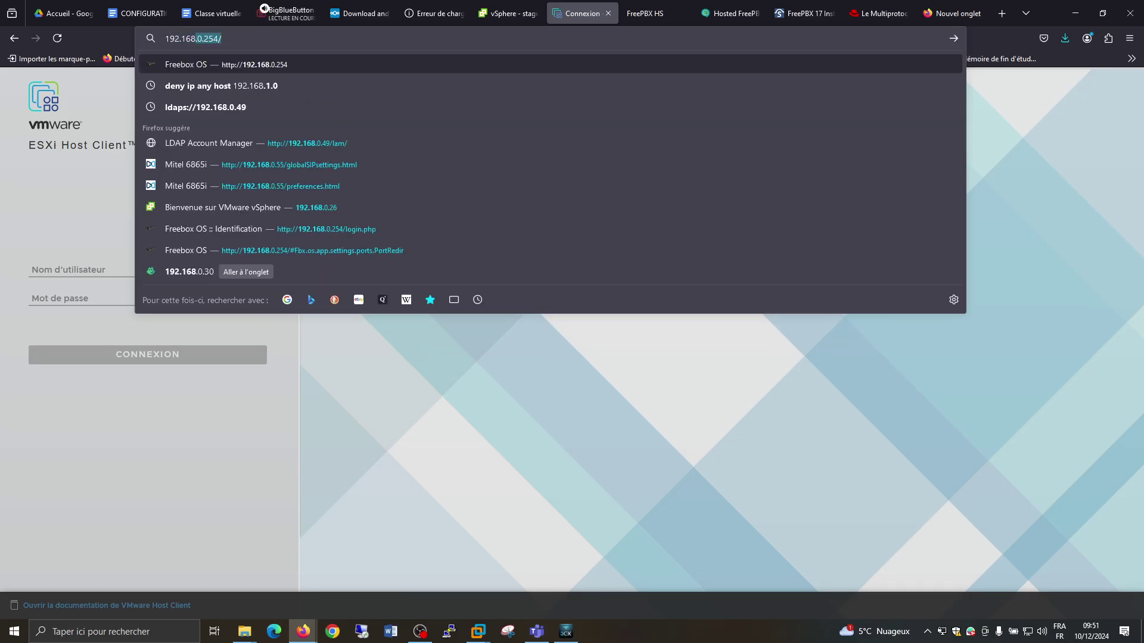
text(68)
key(Return)
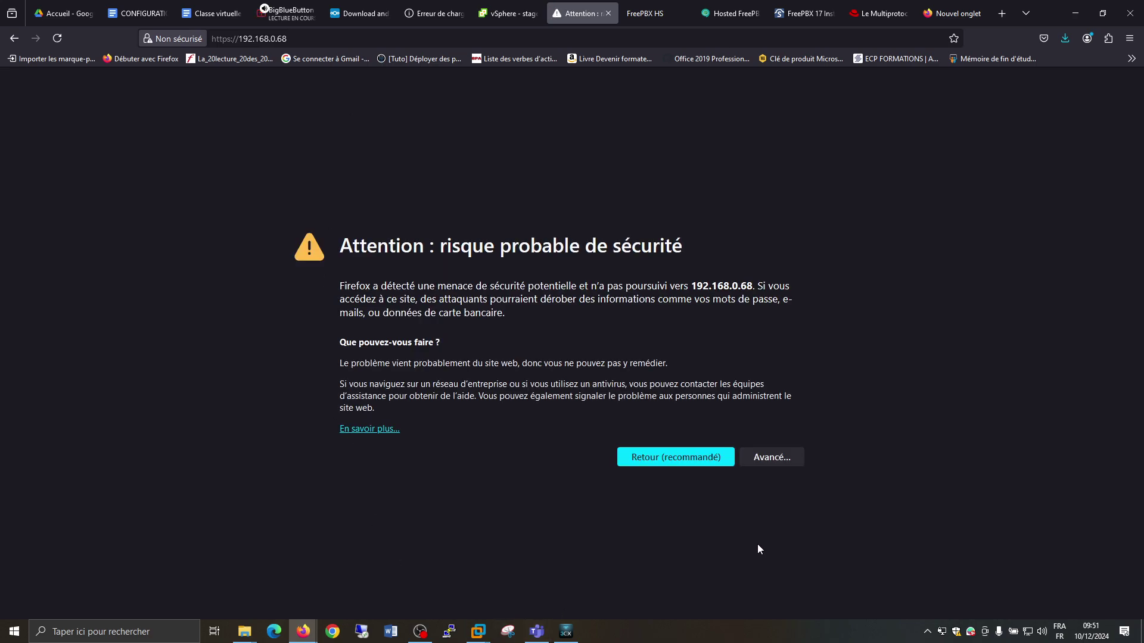
click(780, 459)
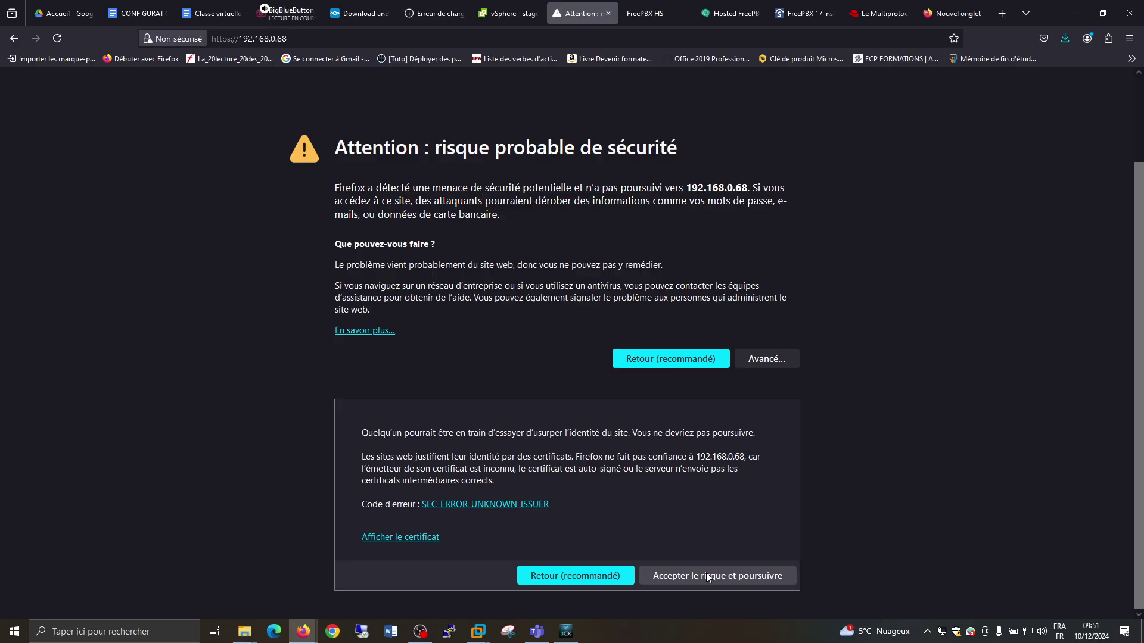
click(708, 577)
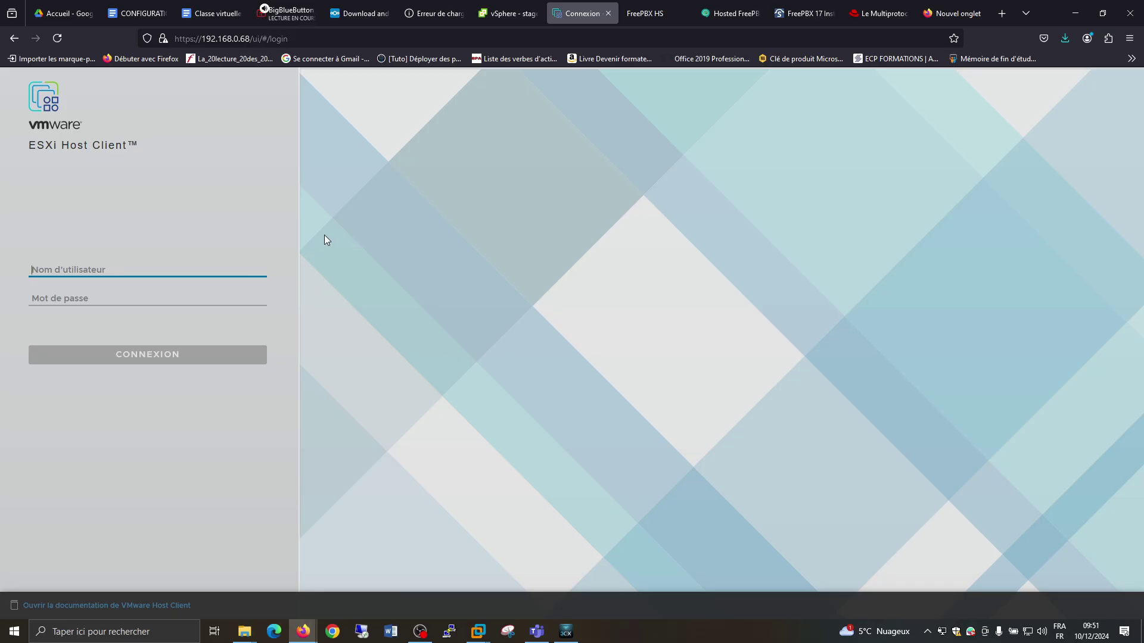
click(325, 235)
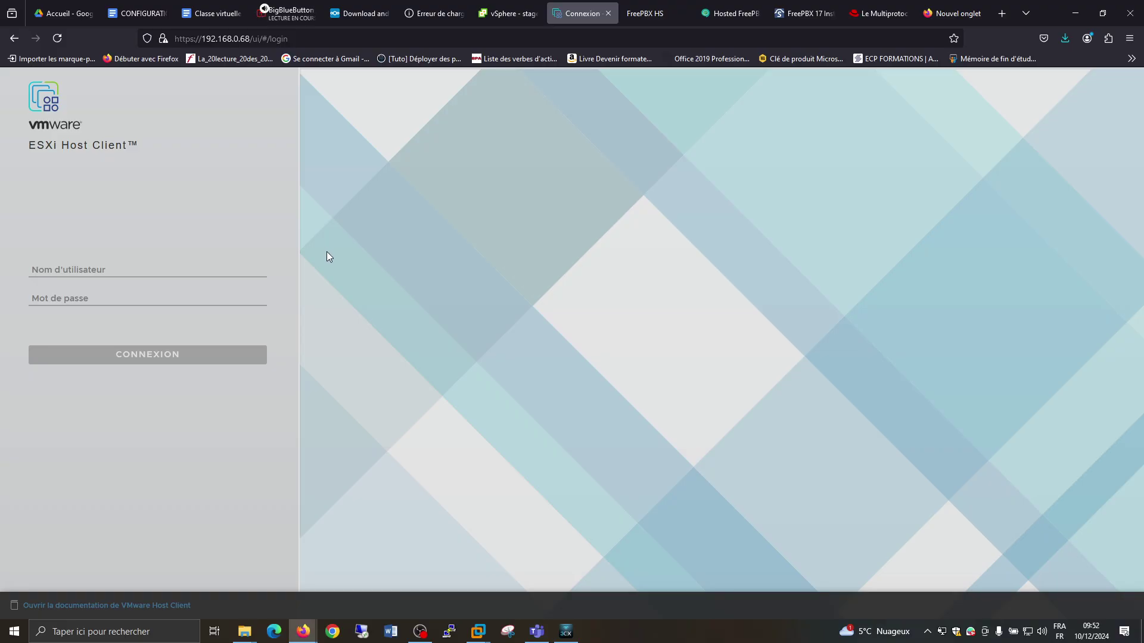
key(ctrl+plus)
key(ctrl+plus)
key(ctrl+plus)
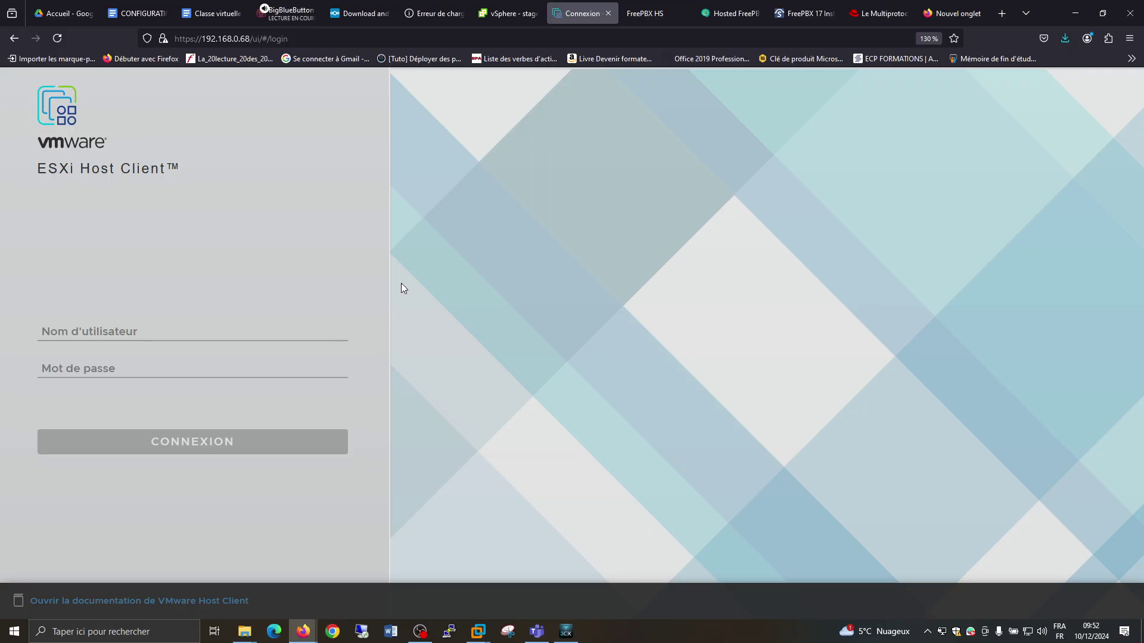
- Open the vCenter server at 192.168.0.243, launch the vSphere Client and dismiss the licence expiry banner
click(402, 39)
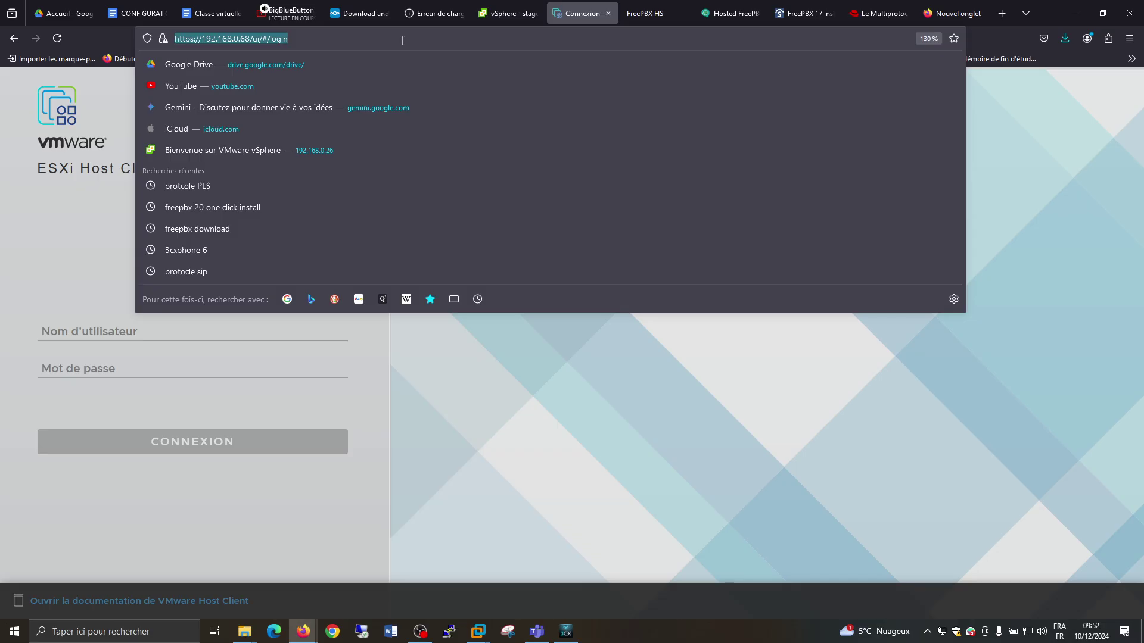
text(192.168.0.243)
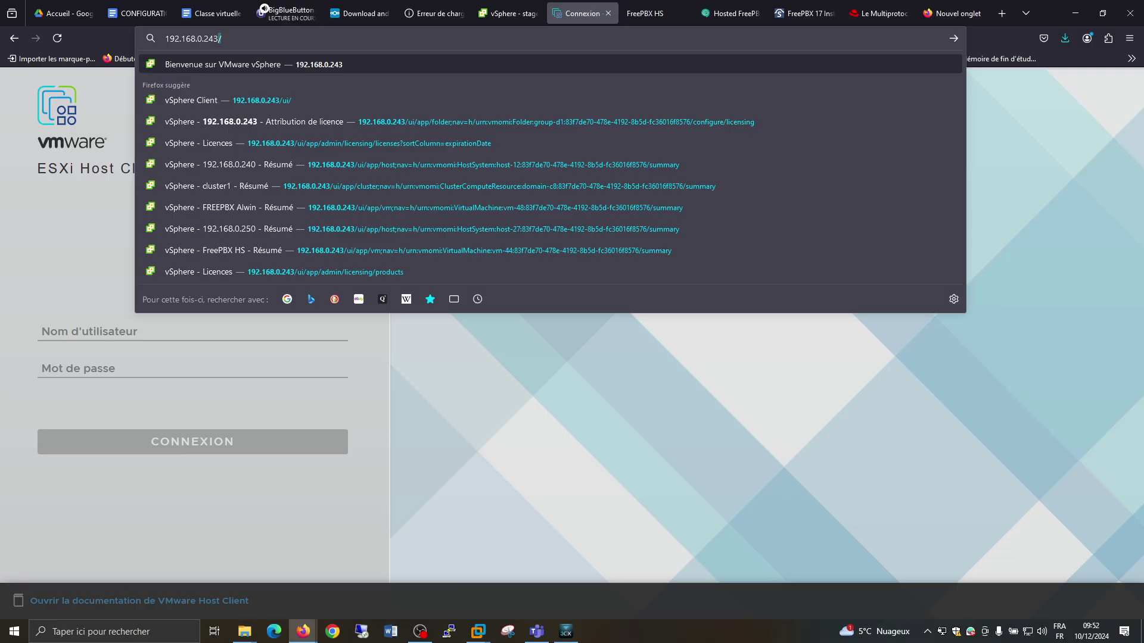
key(Return)
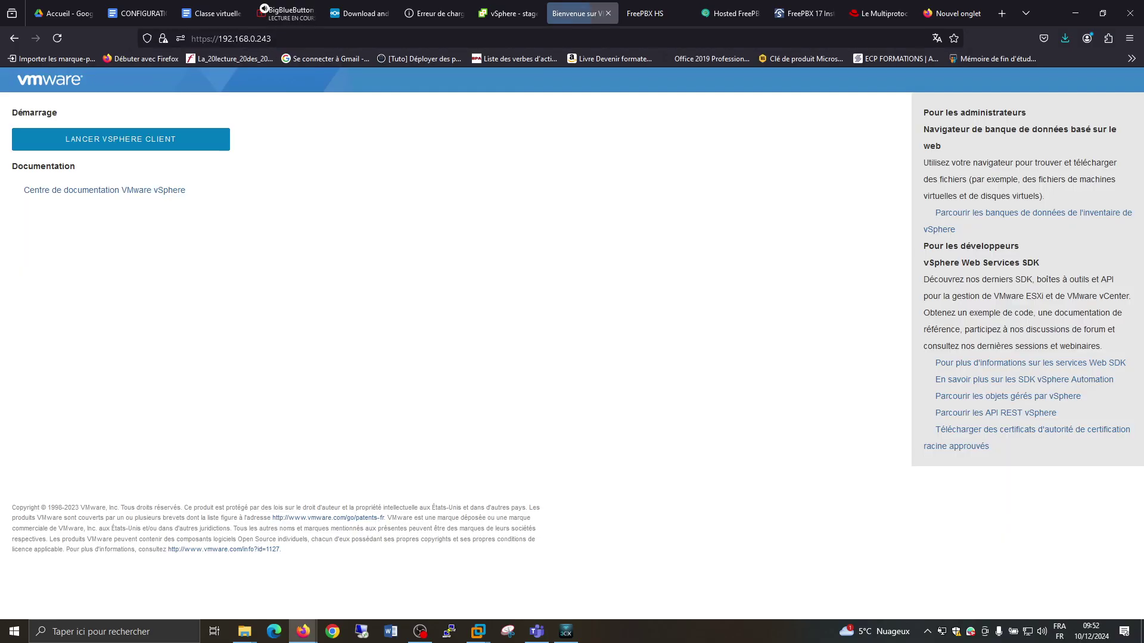
click(127, 154)
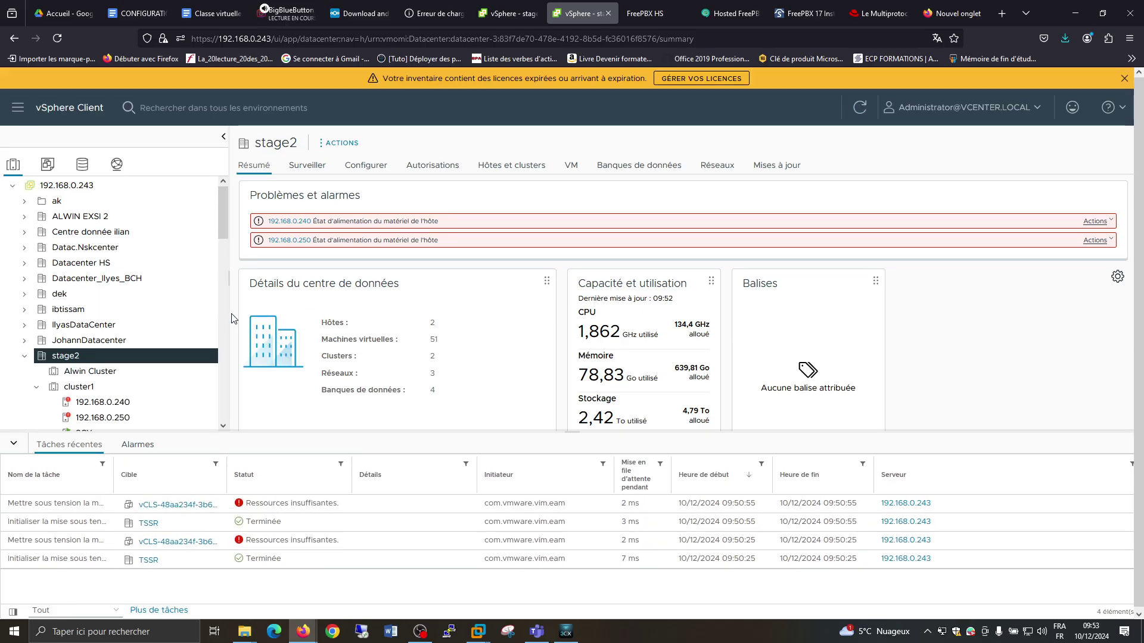
click(1124, 79)
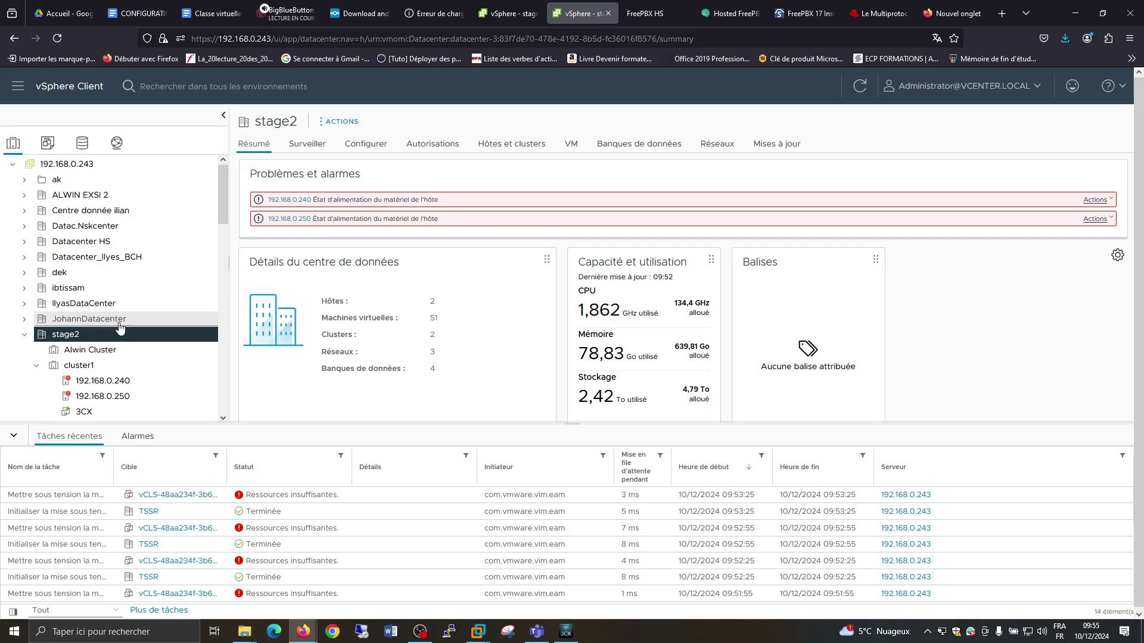
- Collapse and re-expand the 192.168.0.243 vCenter inventory and look through its list of datacenters
key(ctrl+plus)
key(ctrl+plus)
key(ctrl+plus)
key(ctrl+plus)
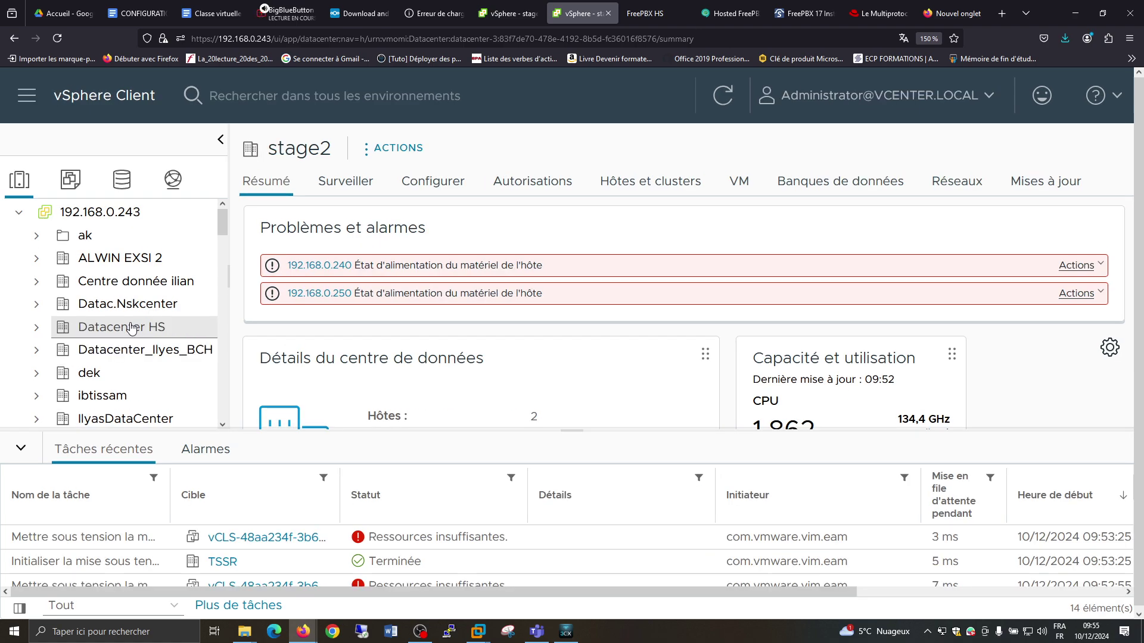
click(19, 213)
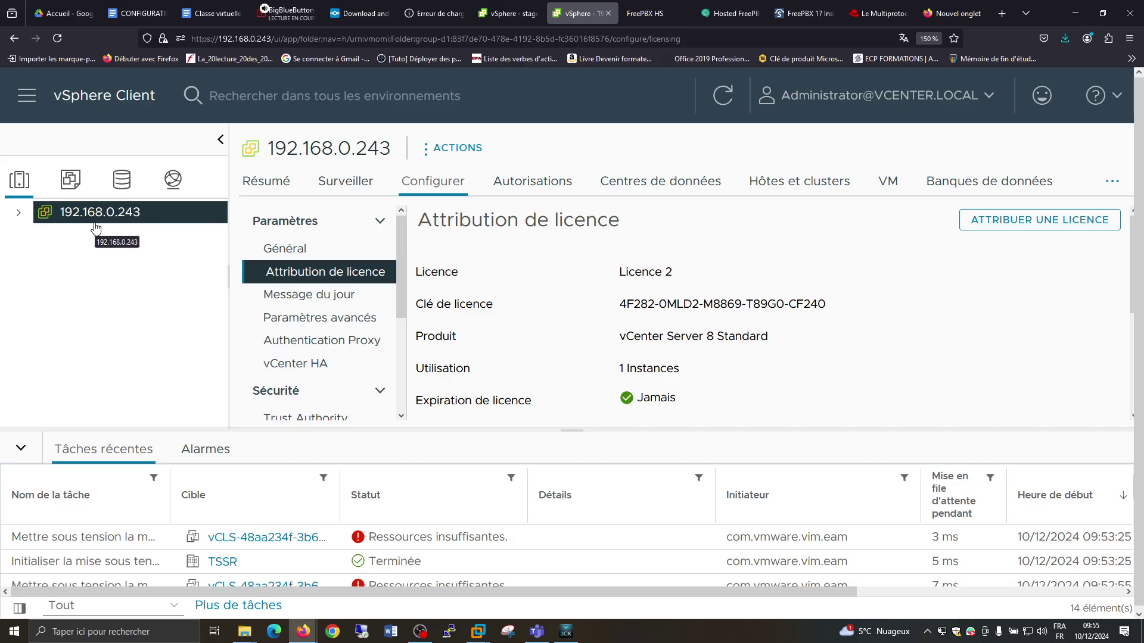
click(20, 213)
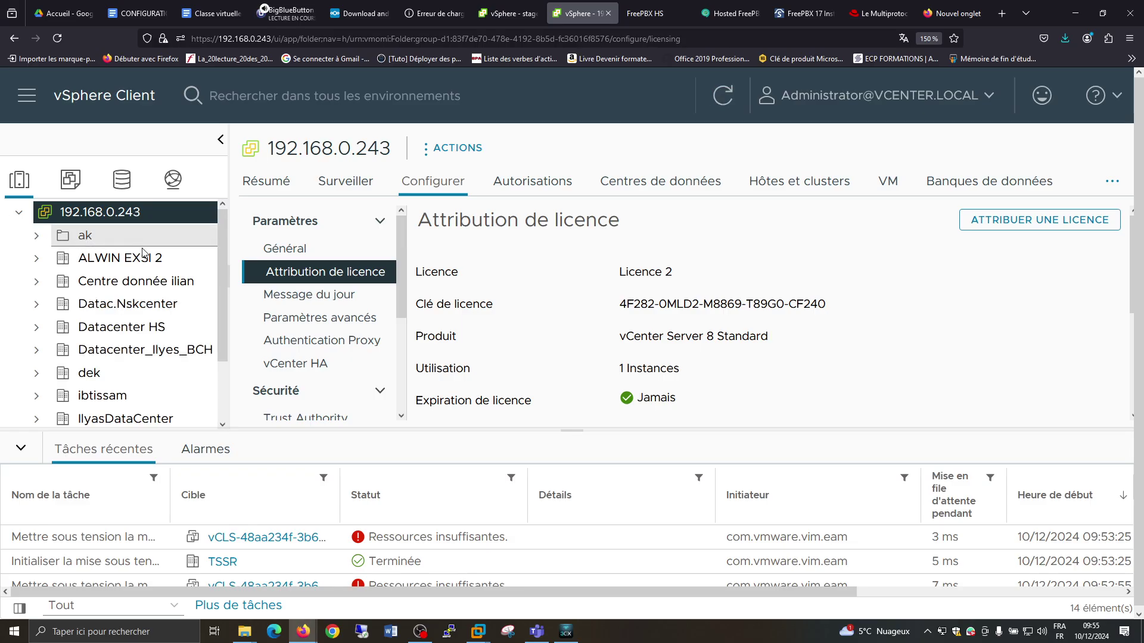
scroll(155, 262, down, 3)
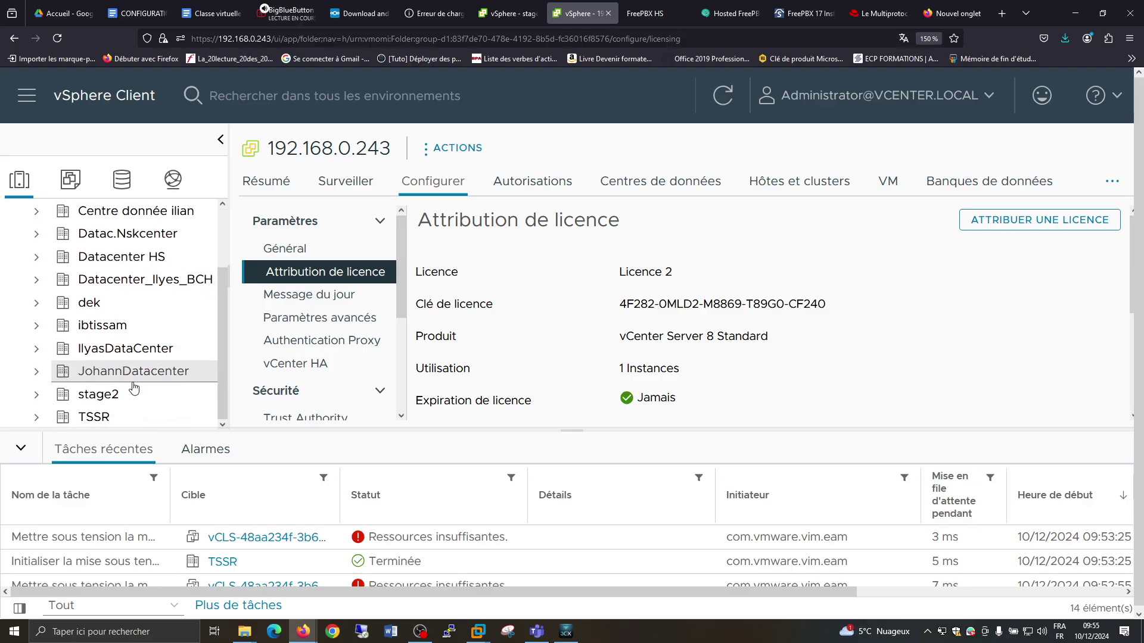
scroll(127, 345, up, 3)
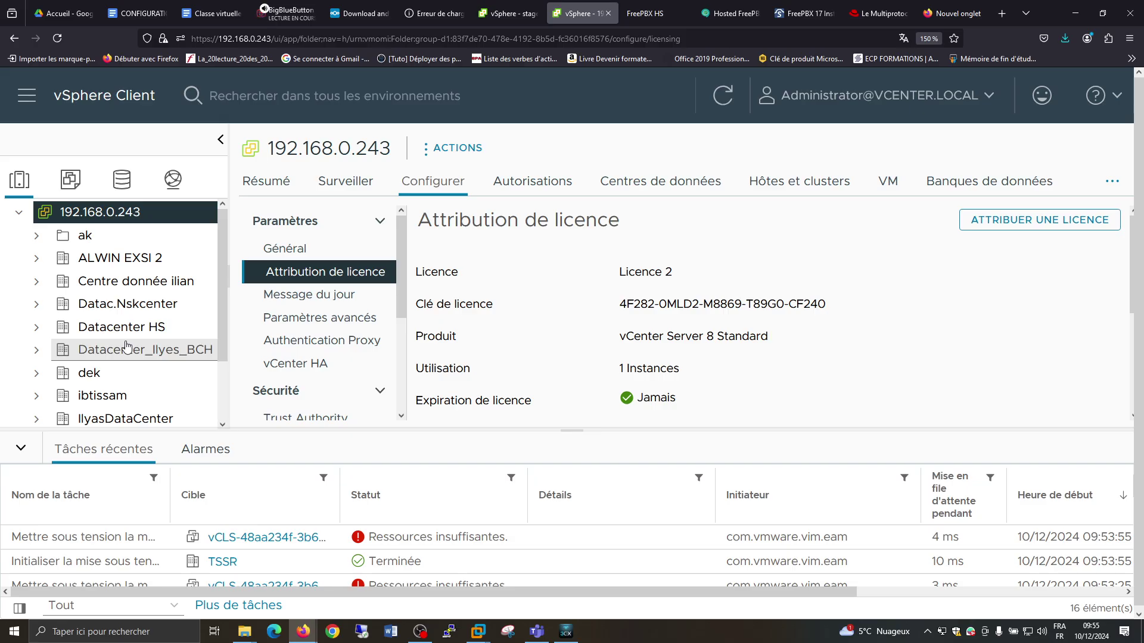
scroll(126, 345, down, 2)
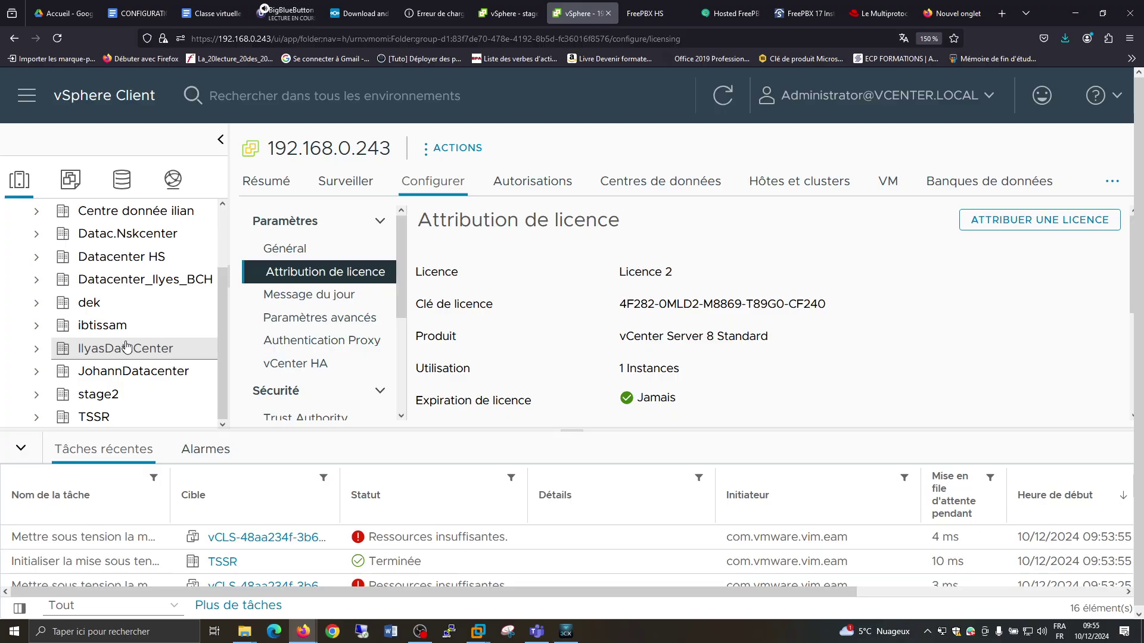
scroll(127, 346, up, 3)
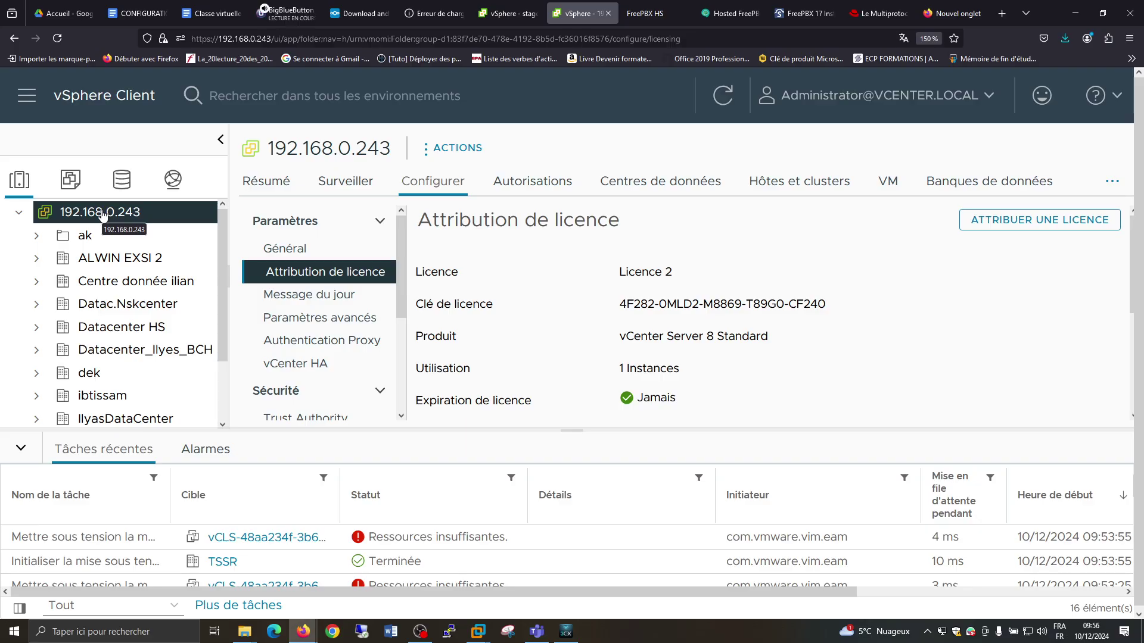
- Create a new datacenter named Centre-Creteil under the 192.168.0.243 vCenter server
right_click(112, 214)
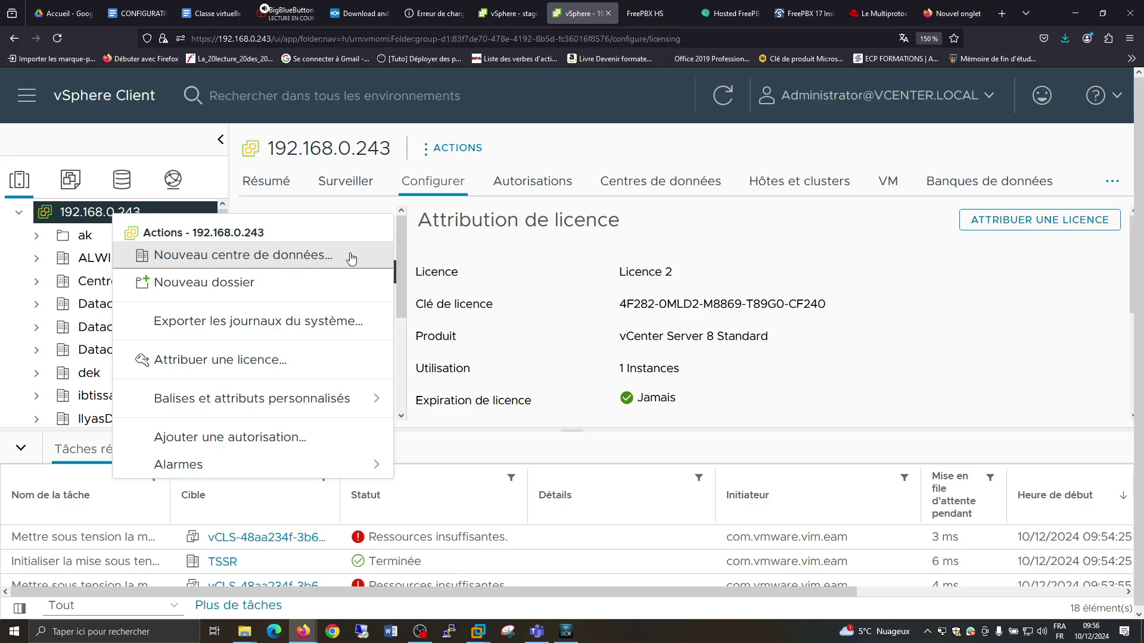
click(351, 258)
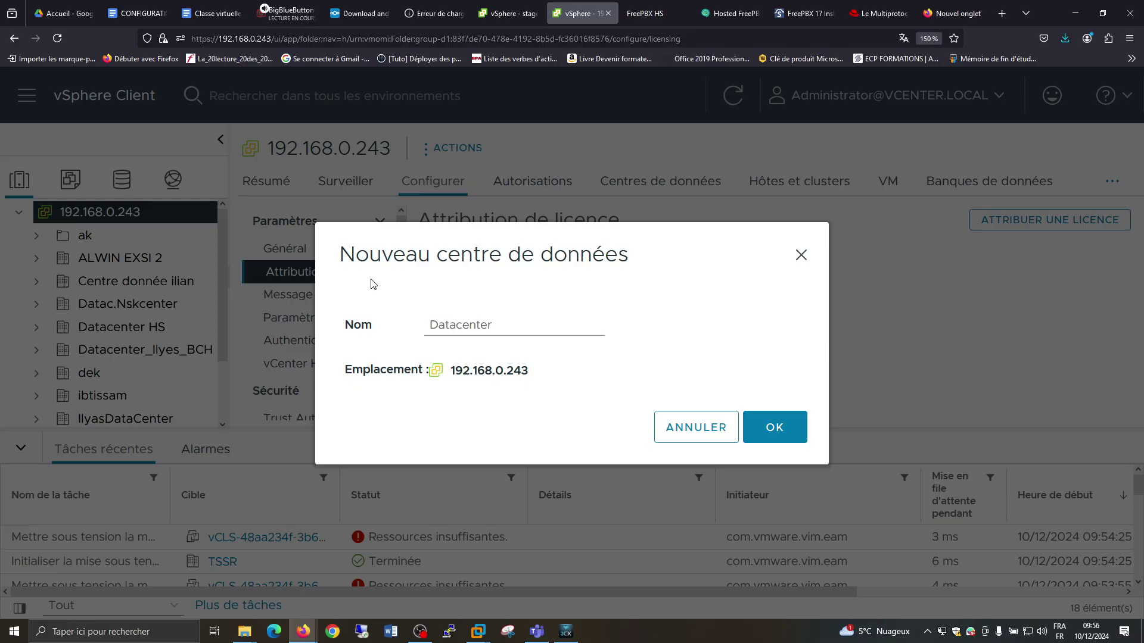
double_click(500, 326)
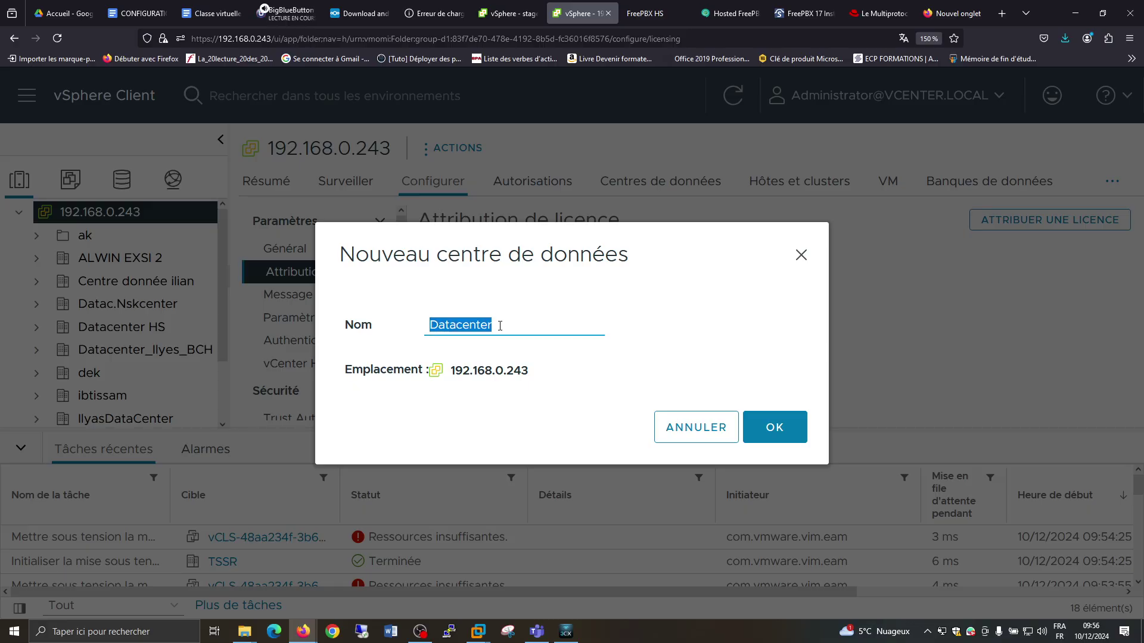
text(Centre)
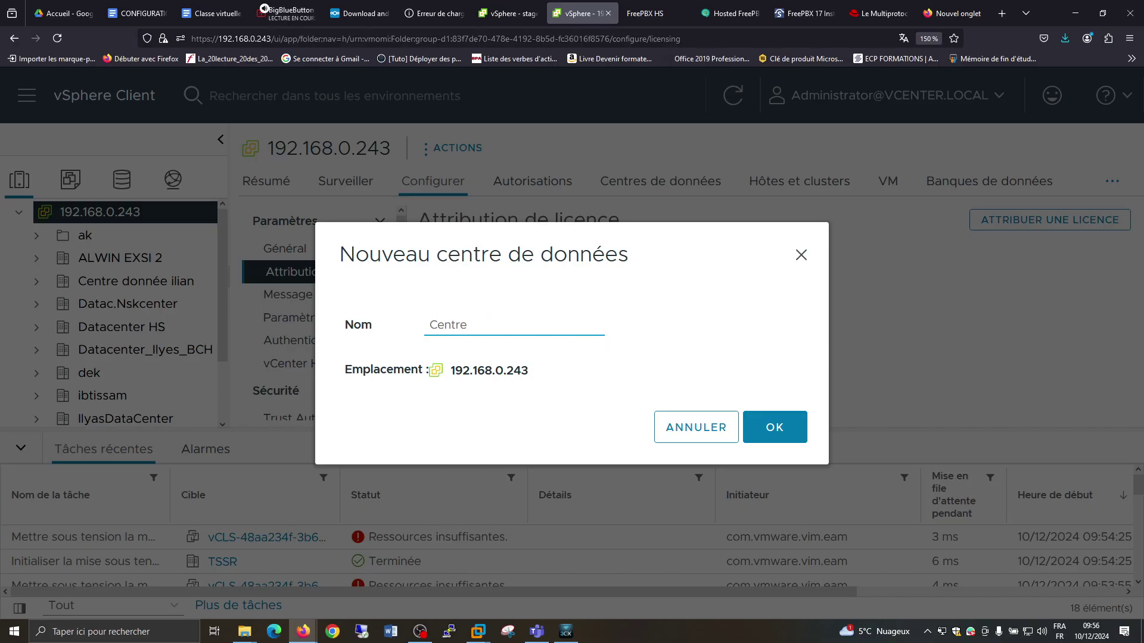
text(-Creteil)
click(777, 428)
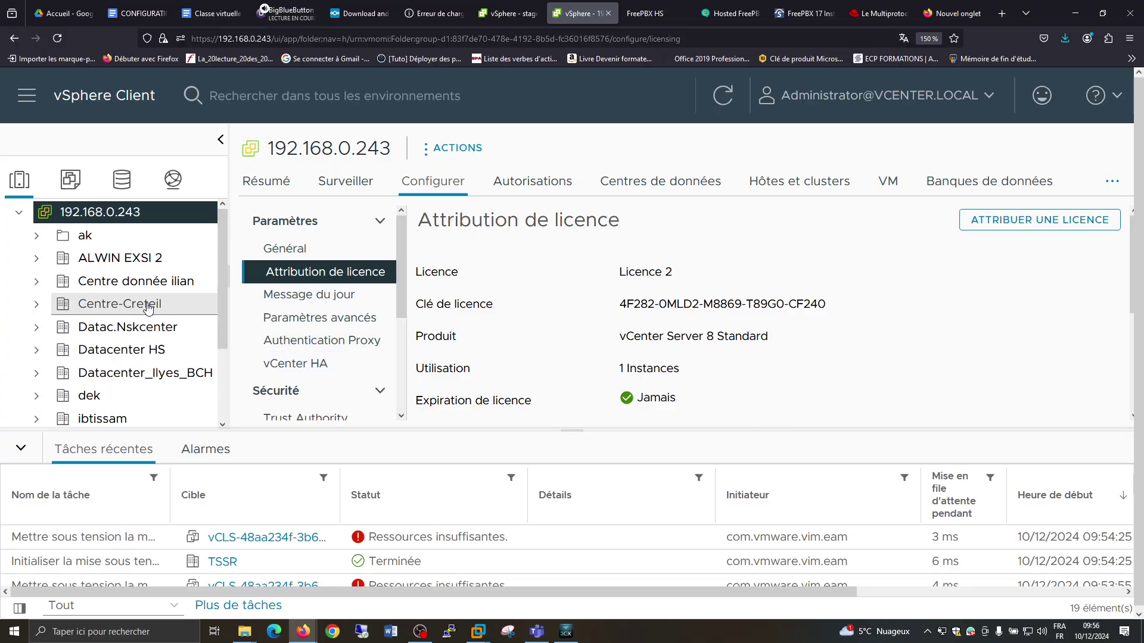
- Compare the summaries of the Centre-Creteil and centre-creteil datacenters, and reload the page on Centre-Creteil
click(93, 309)
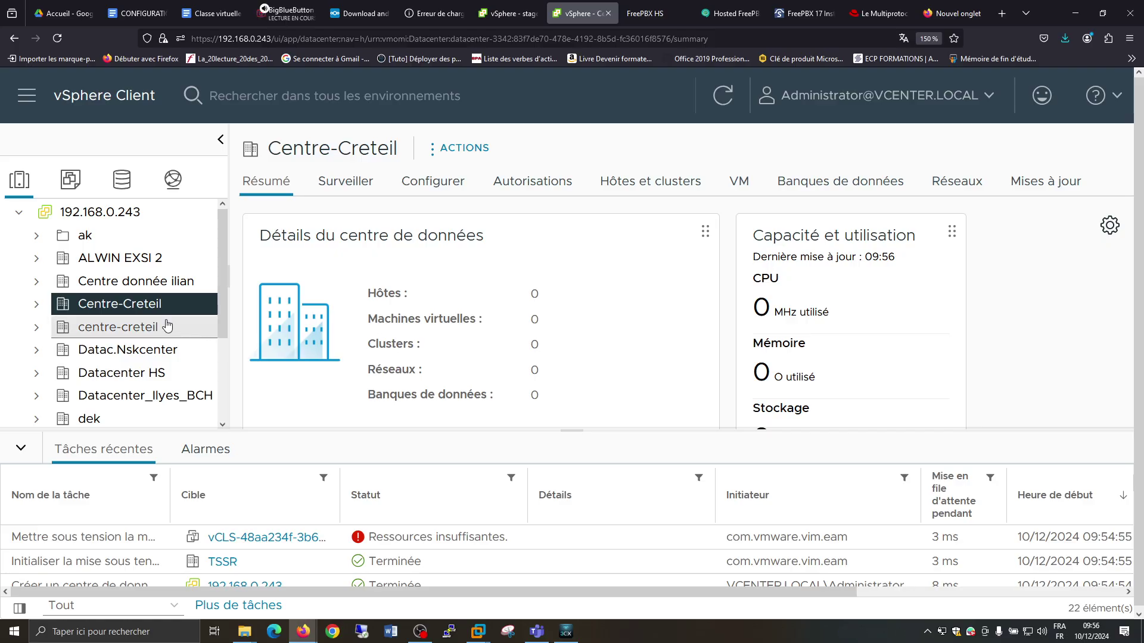
click(114, 334)
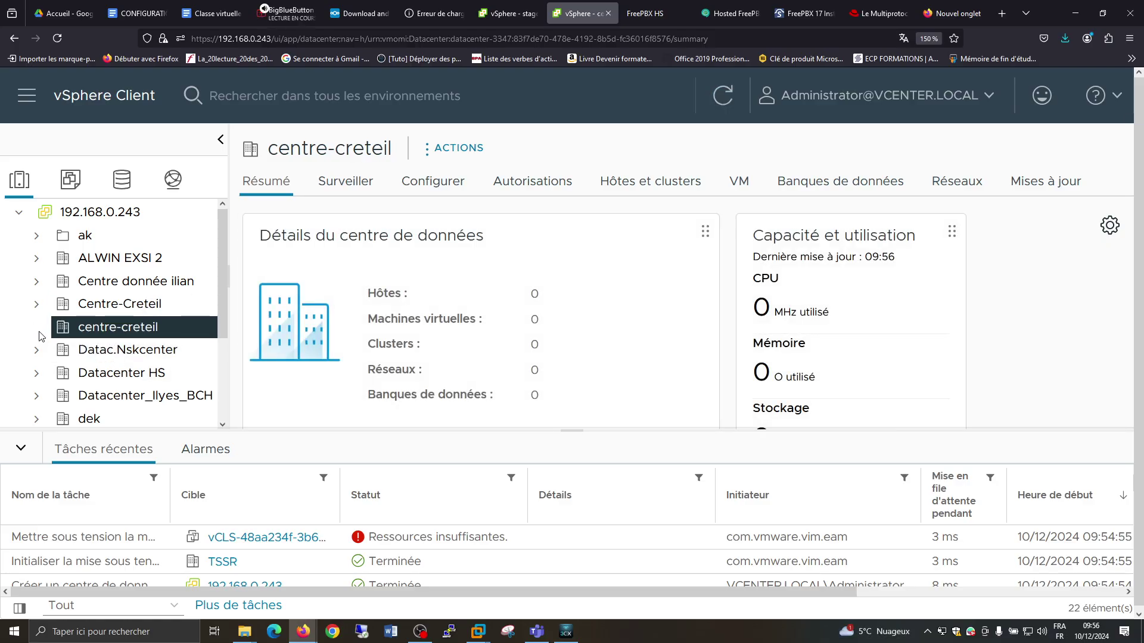
click(142, 306)
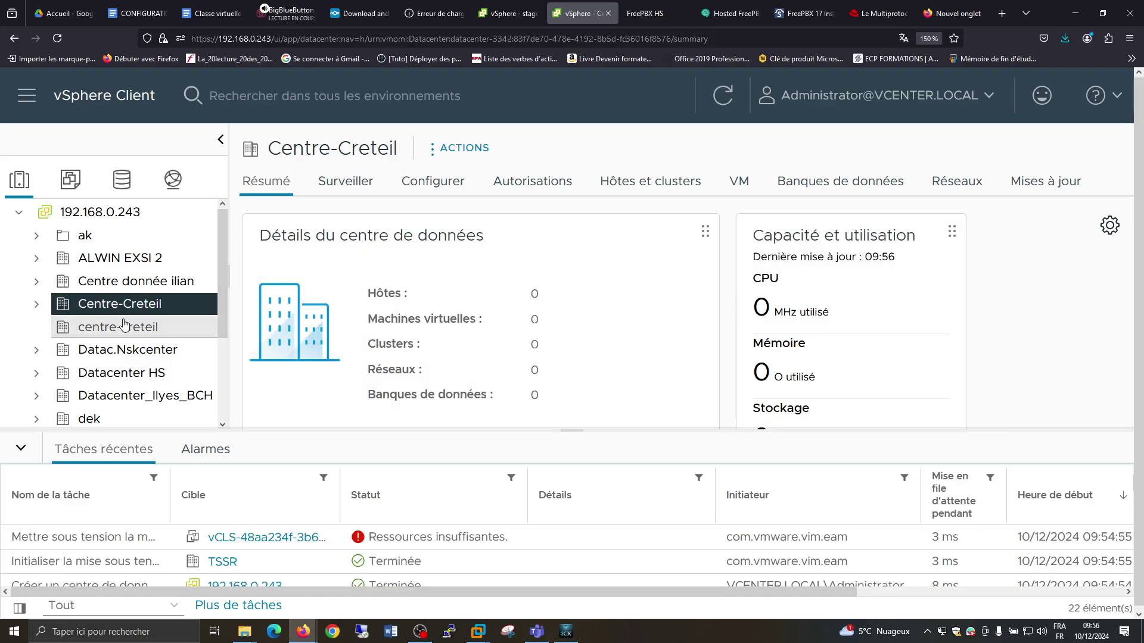
key(F5)
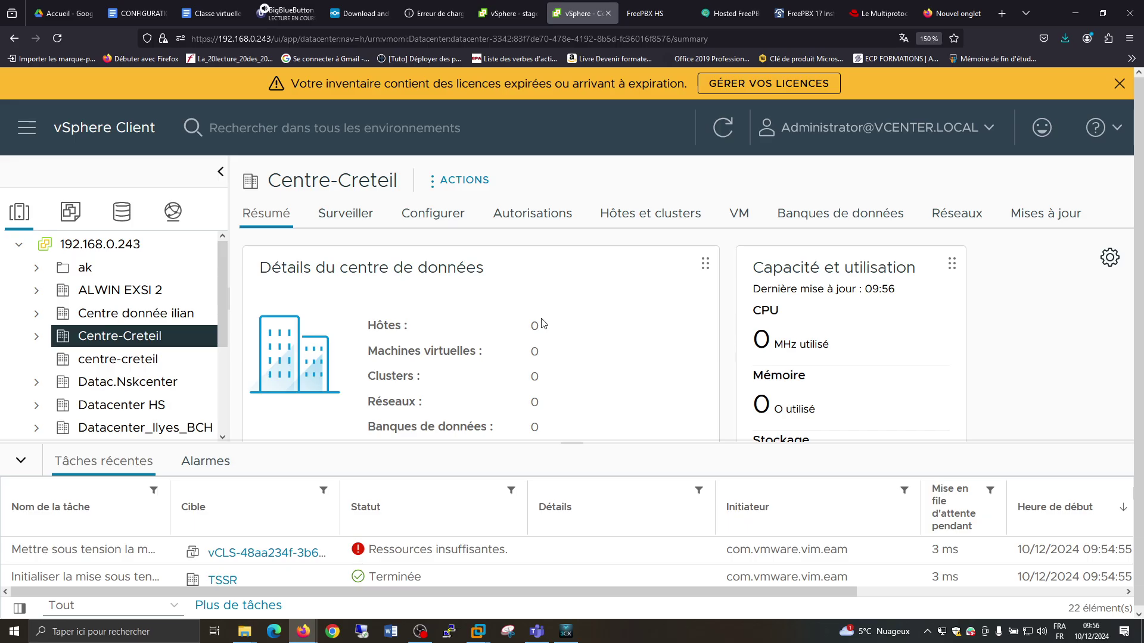
- Start a new cluster named Revision in the Centre-Creteil datacenter, with hosts managed by a single newly composed image
right_click(121, 342)
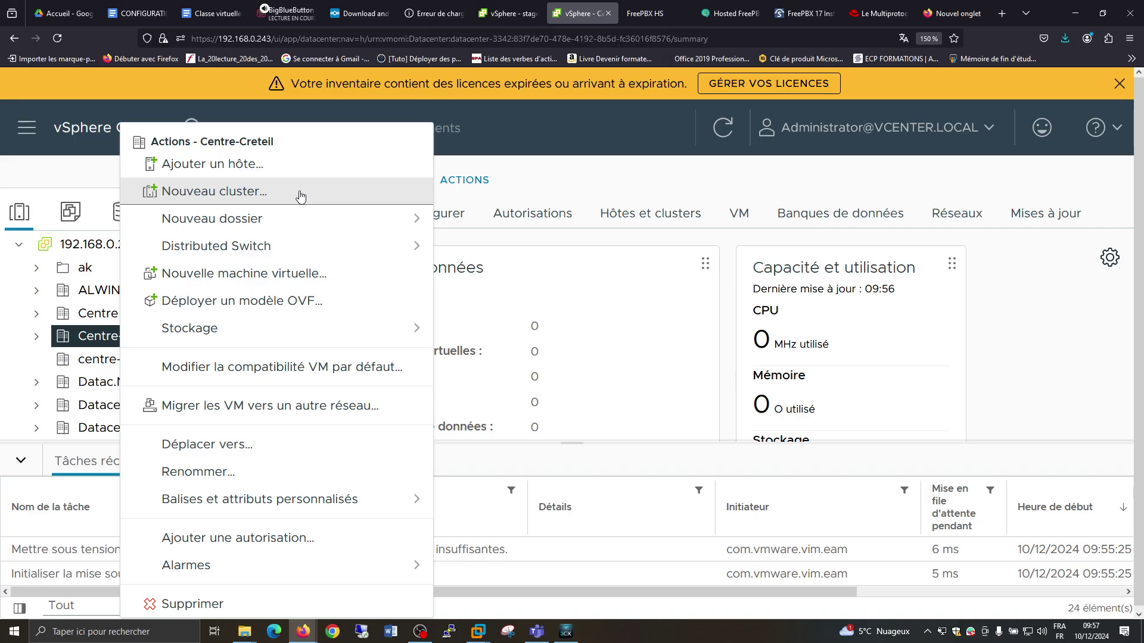
click(301, 197)
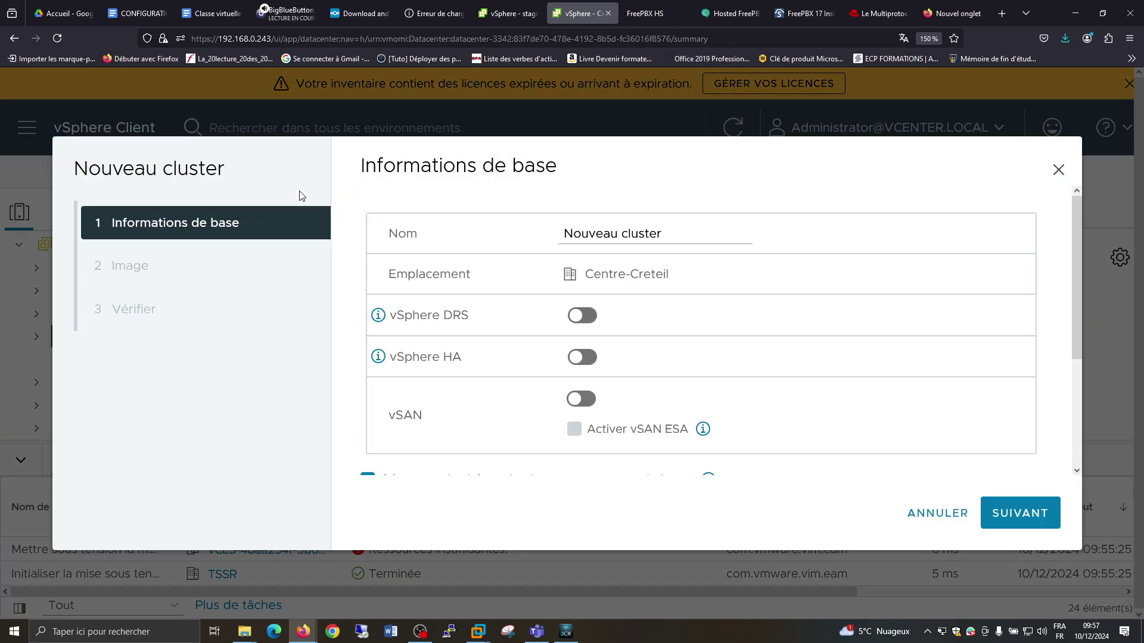
drag(707, 233, 540, 244)
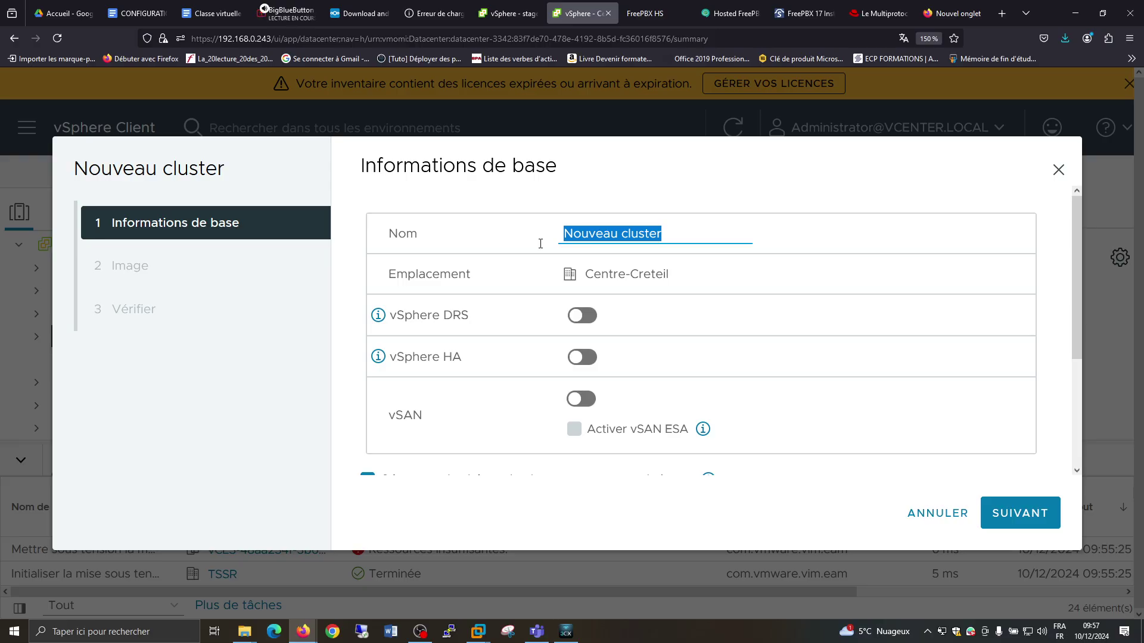
text(Revision)
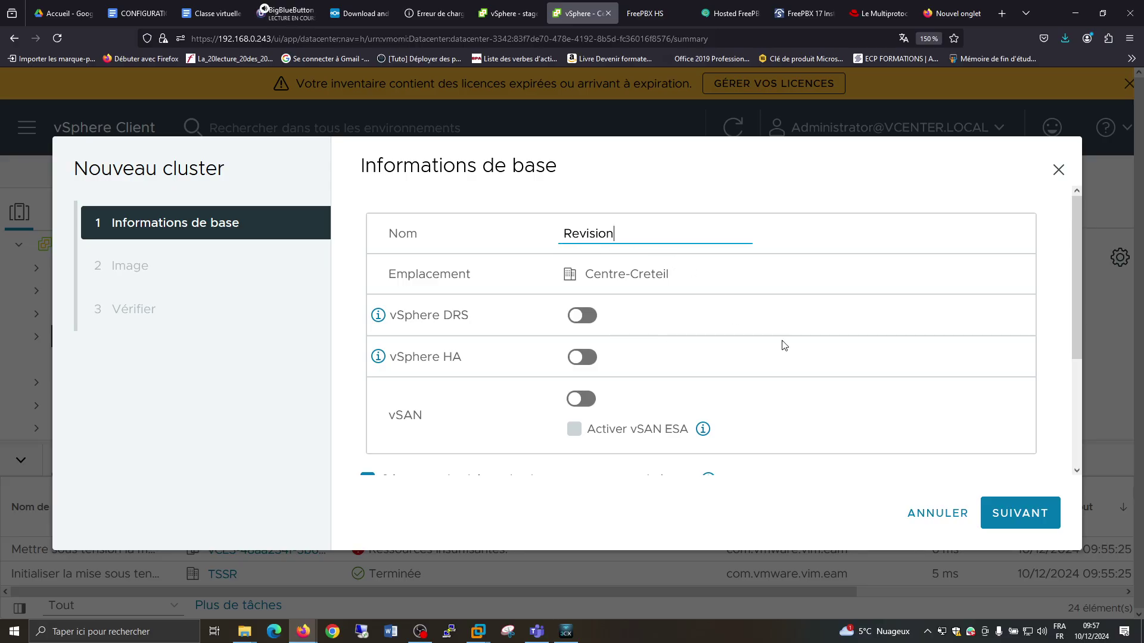
scroll(784, 345, down, 2)
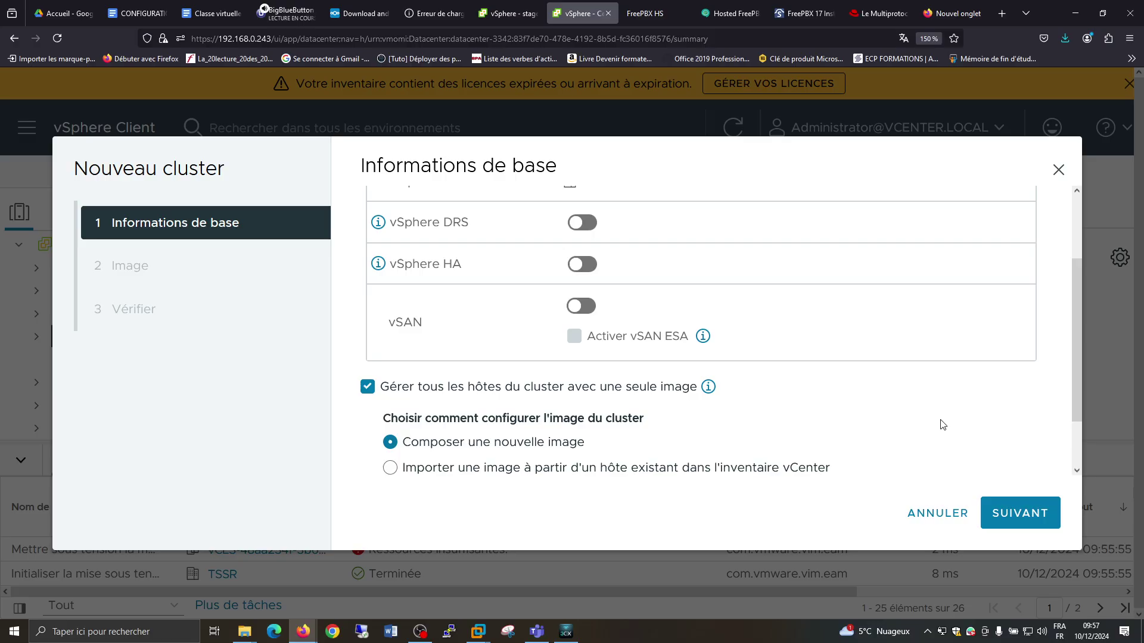
click(1011, 521)
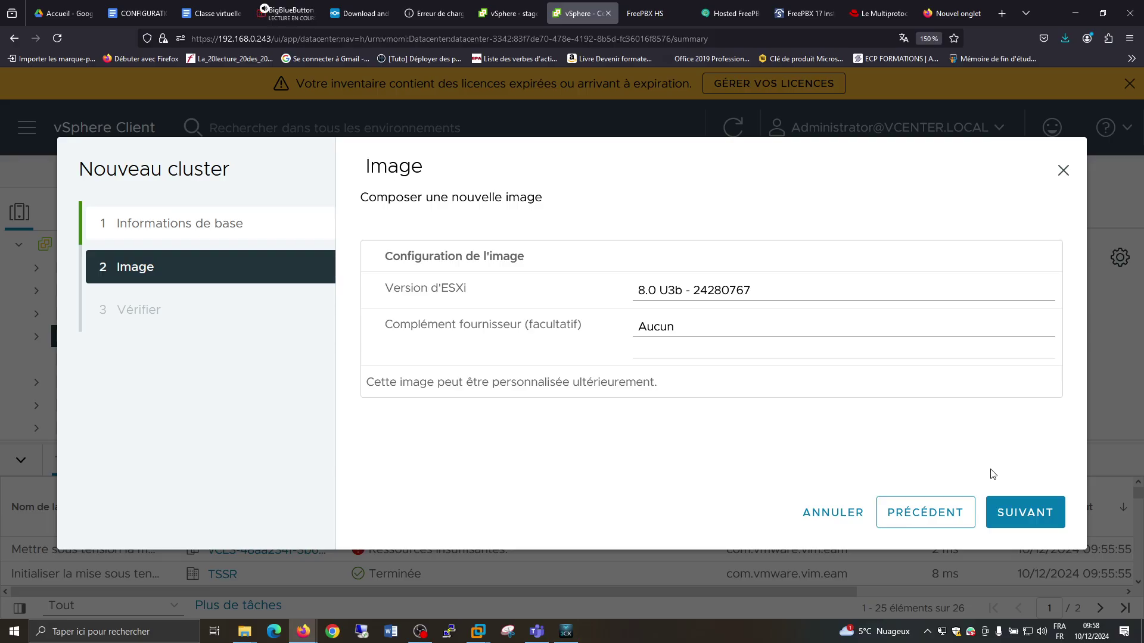
- Accept the ESXi 8.0 U3b - 24280767 image without a vendor add-on, review the cluster details and finish creating the cluster
click(1026, 515)
scroll(976, 370, down, 3)
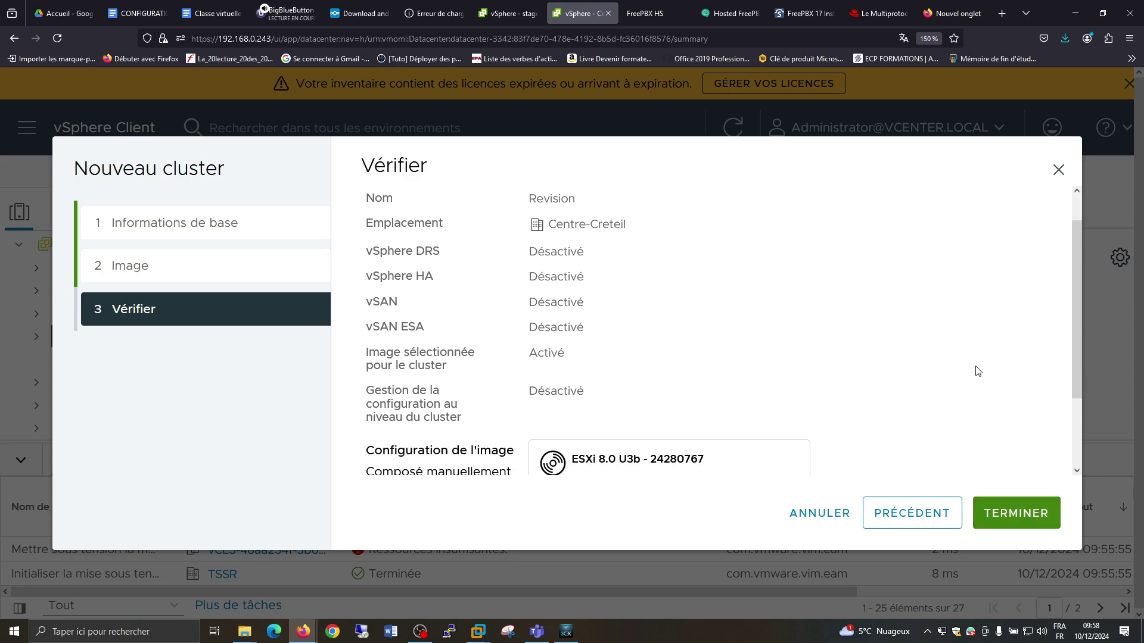
scroll(977, 370, up, 5)
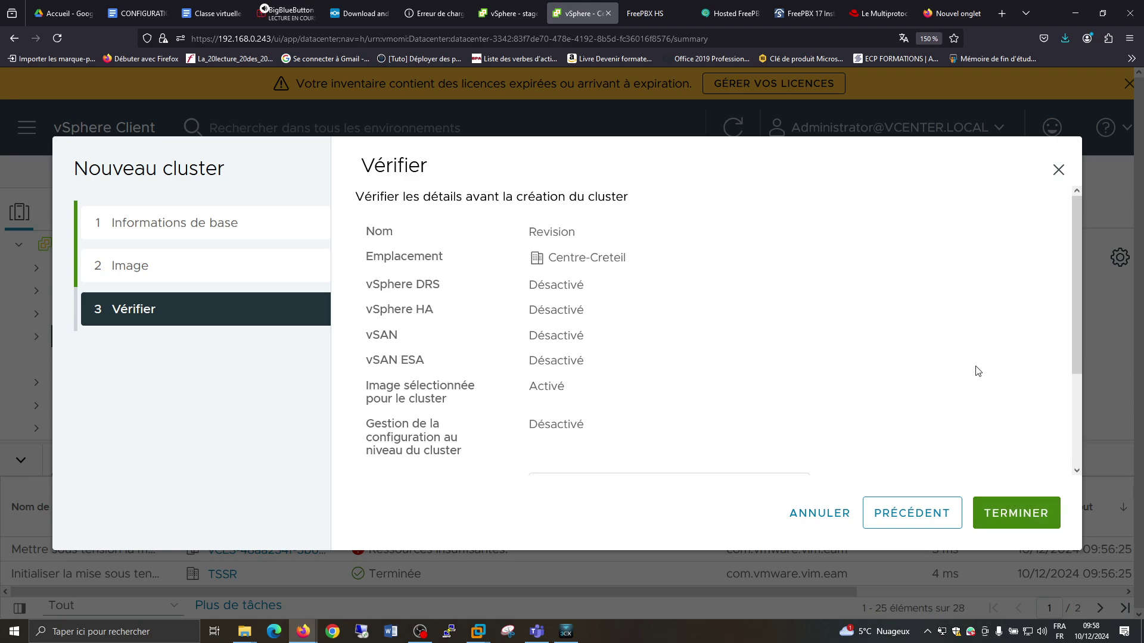
scroll(977, 370, down, 3)
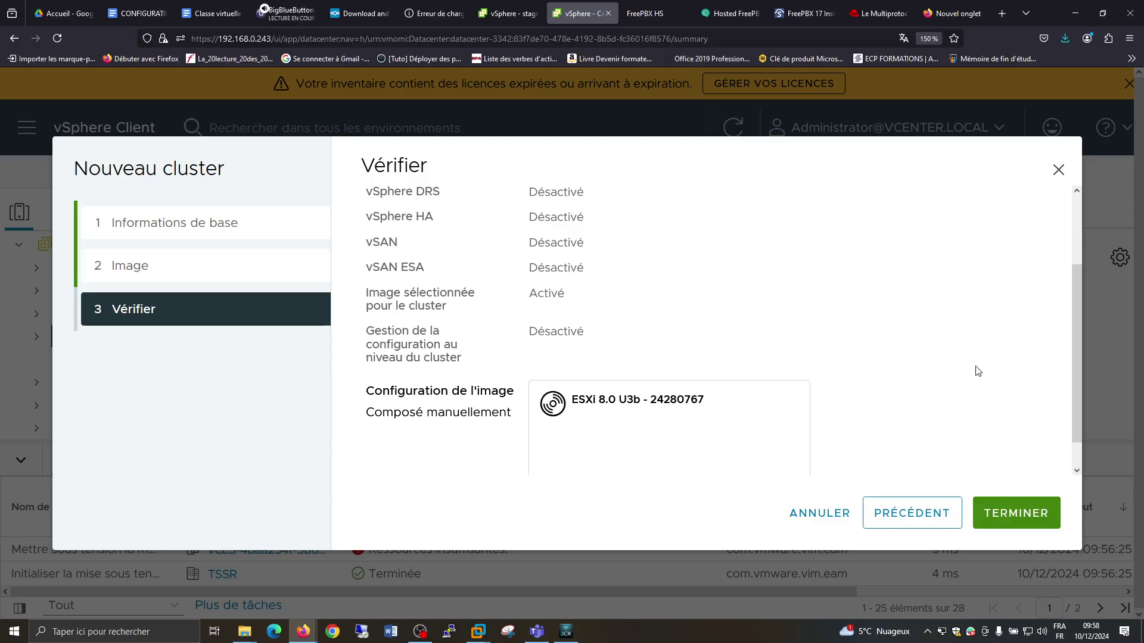
click(1007, 522)
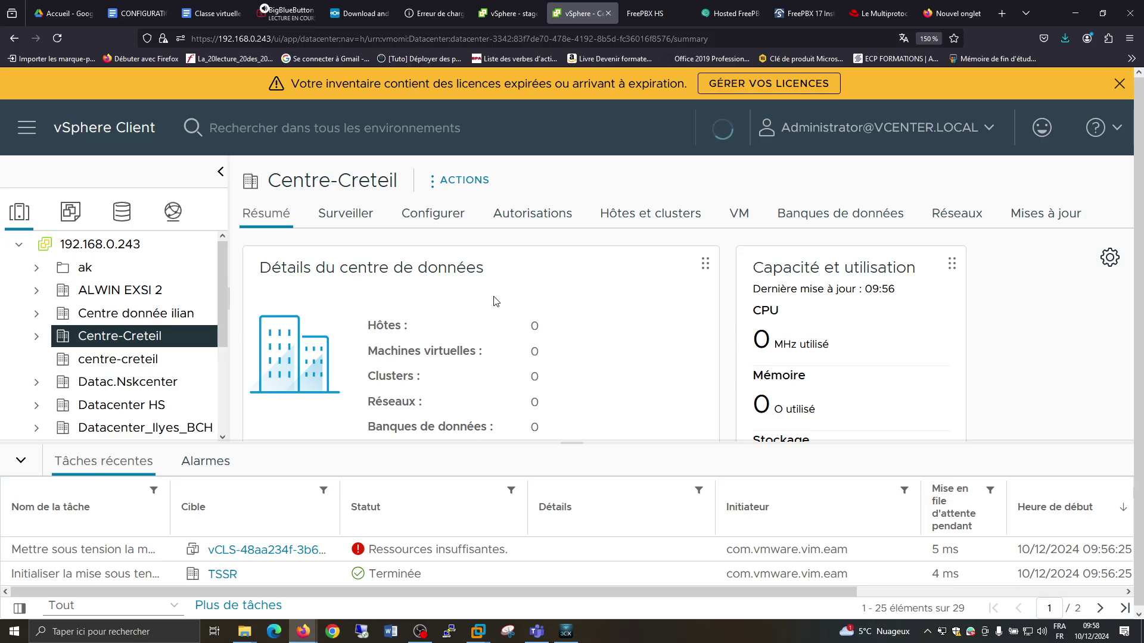
- Dismiss the licence banner, enlarge the recent tasks list and open the vCLS virtual machine targeted by a failed power-on task
click(1119, 83)
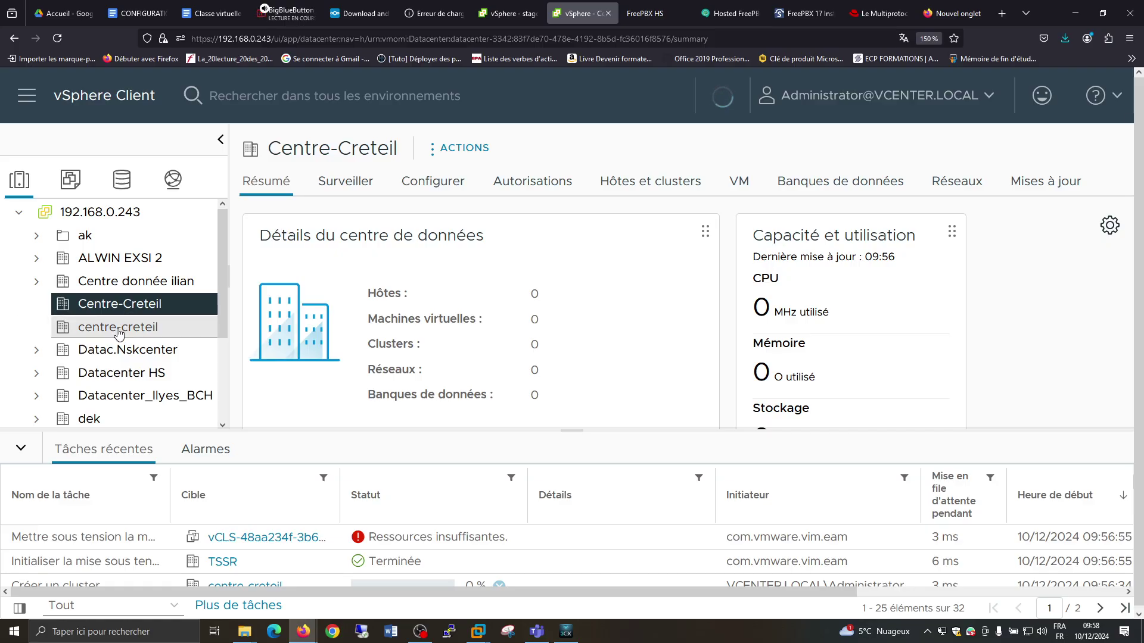
scroll(277, 559, down, 1)
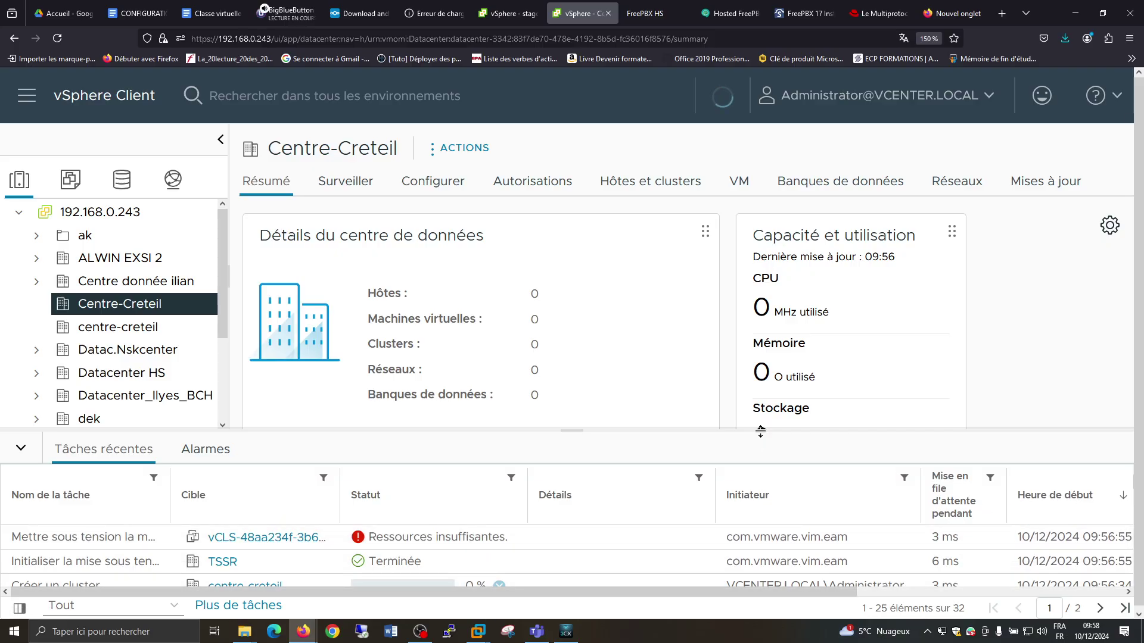
drag(760, 432, 752, 284)
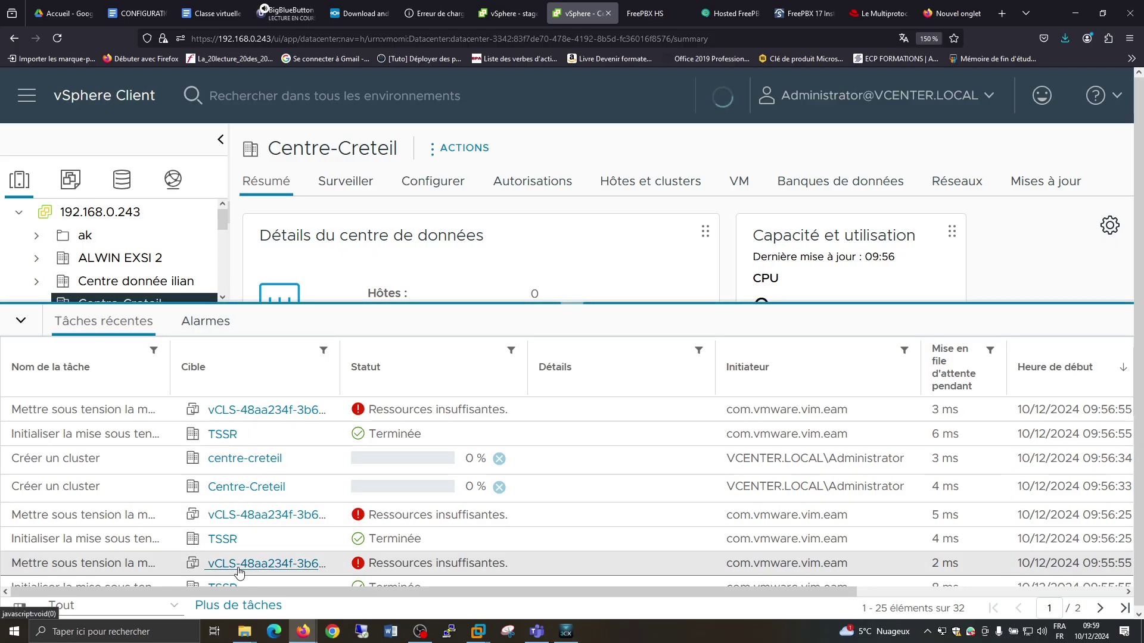
click(277, 571)
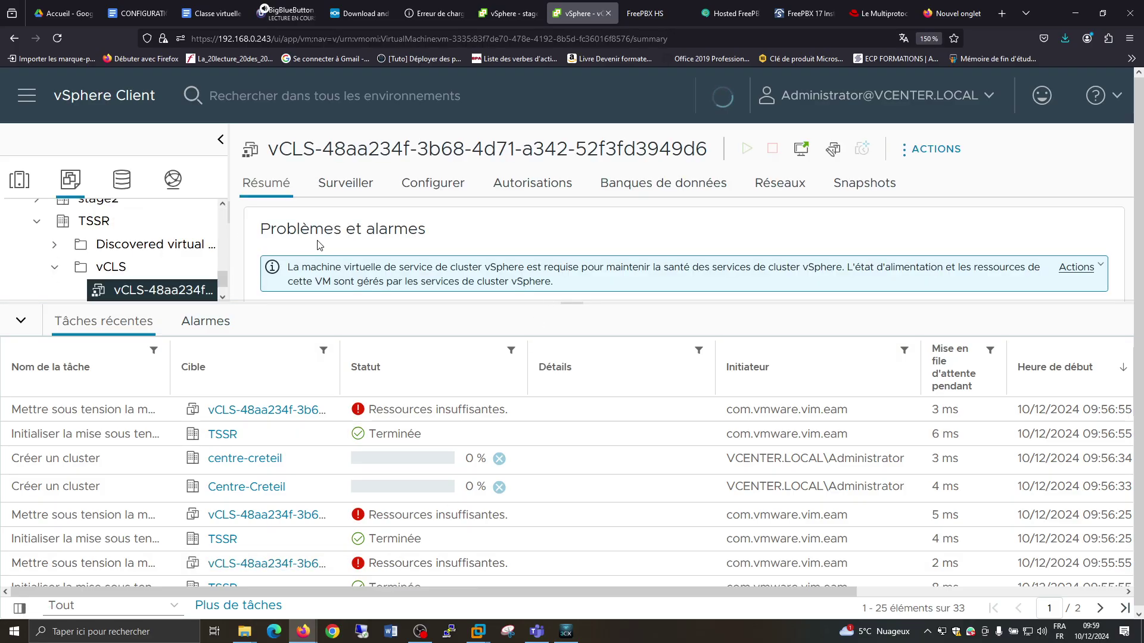
scroll(175, 246, down, 1)
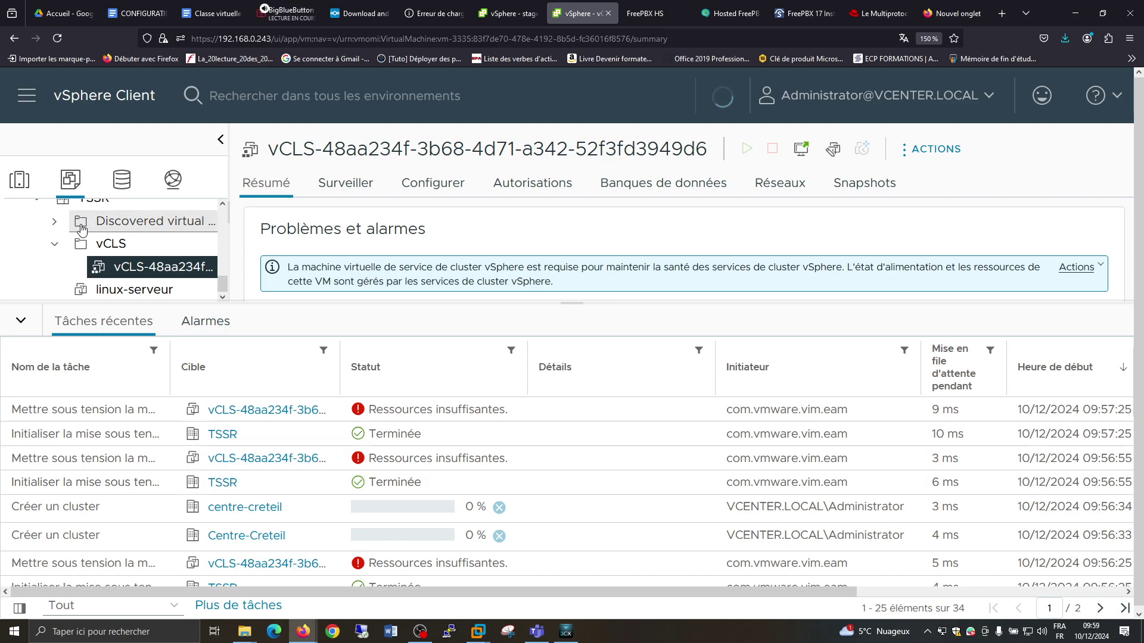
- Shrink the recent tasks area, view the Revision cluster's quick start, and open the revision cluster under centre-creteil
scroll(82, 230, up, 3)
drag(480, 304, 482, 497)
scroll(146, 251, up, 3)
click(134, 322)
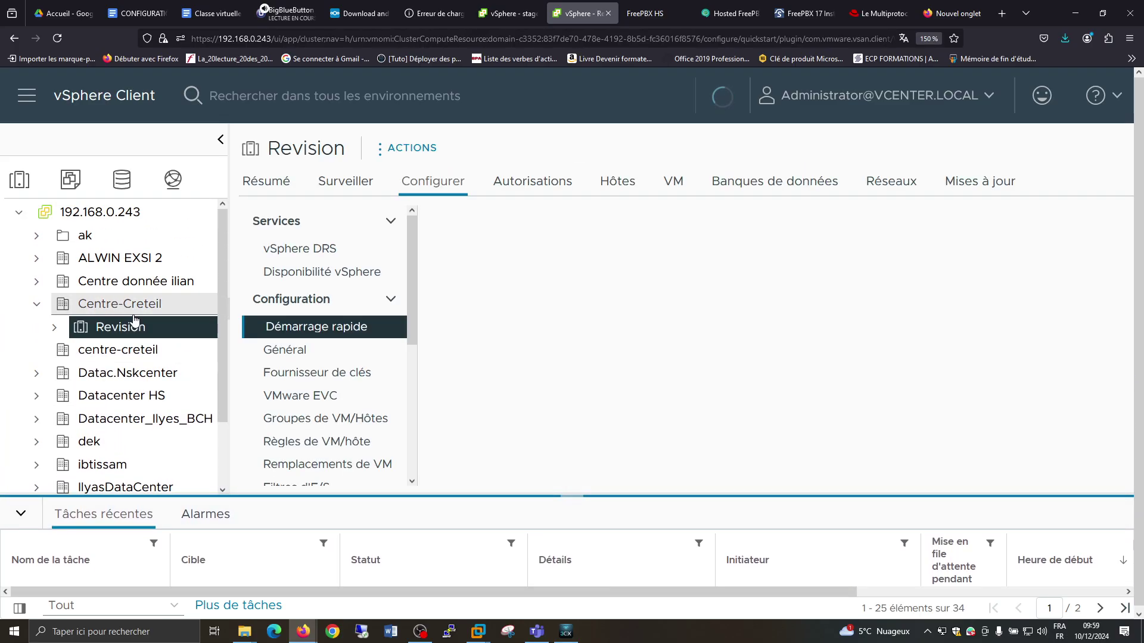
click(36, 350)
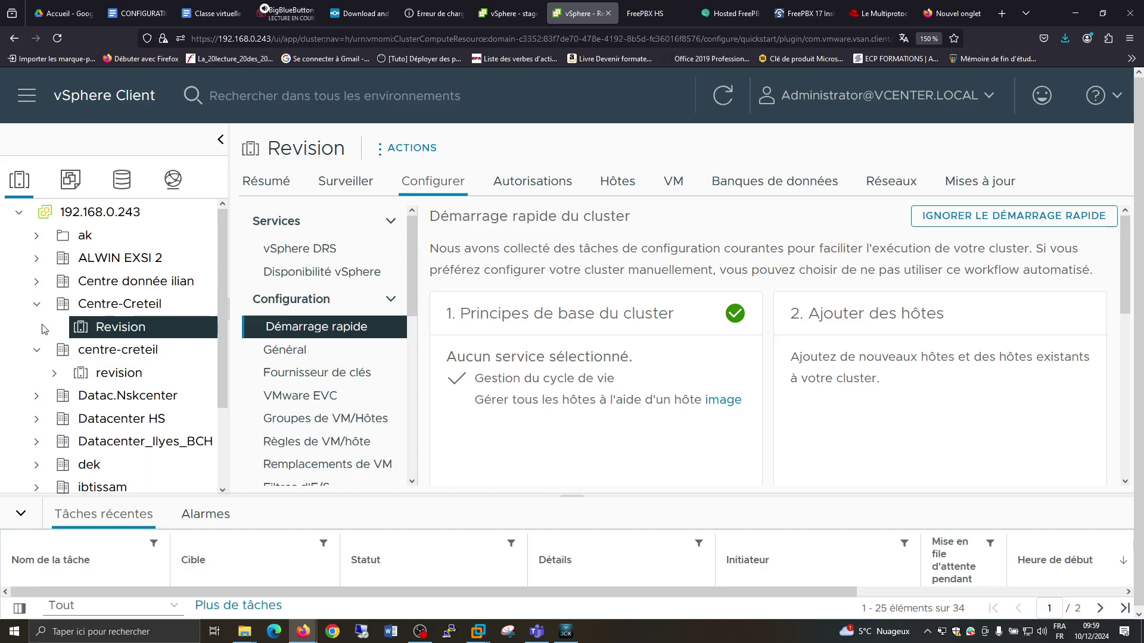
click(54, 373)
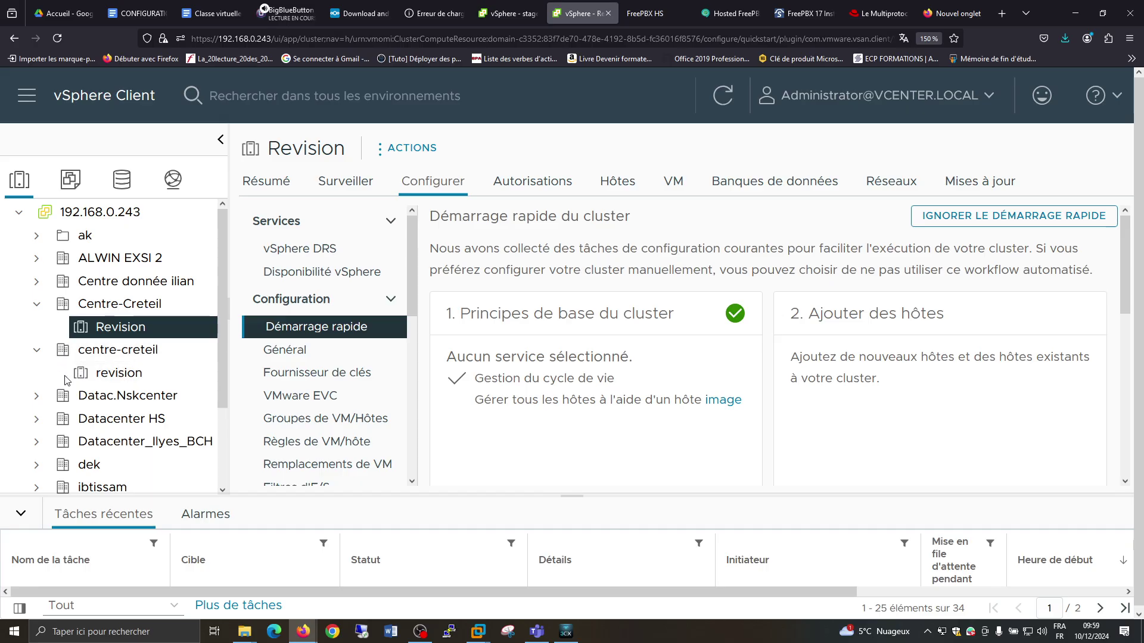
click(119, 374)
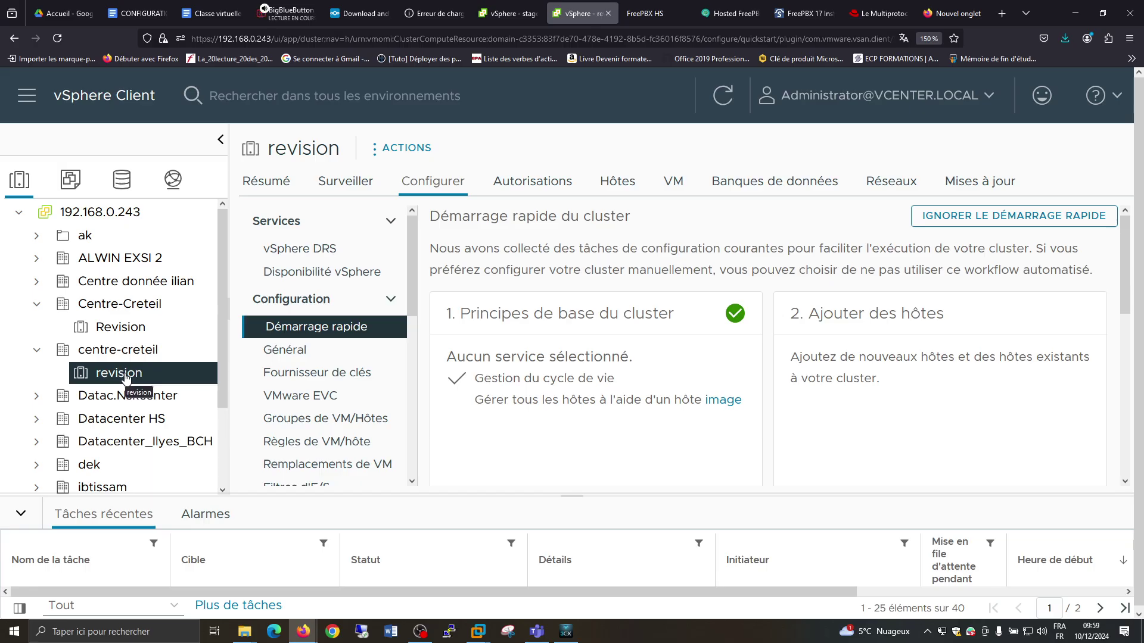
- Start adding hosts to the revision cluster under centre-creteil, entering 192.168.0.66 and 192.168.0.68 as new hosts
right_click(127, 379)
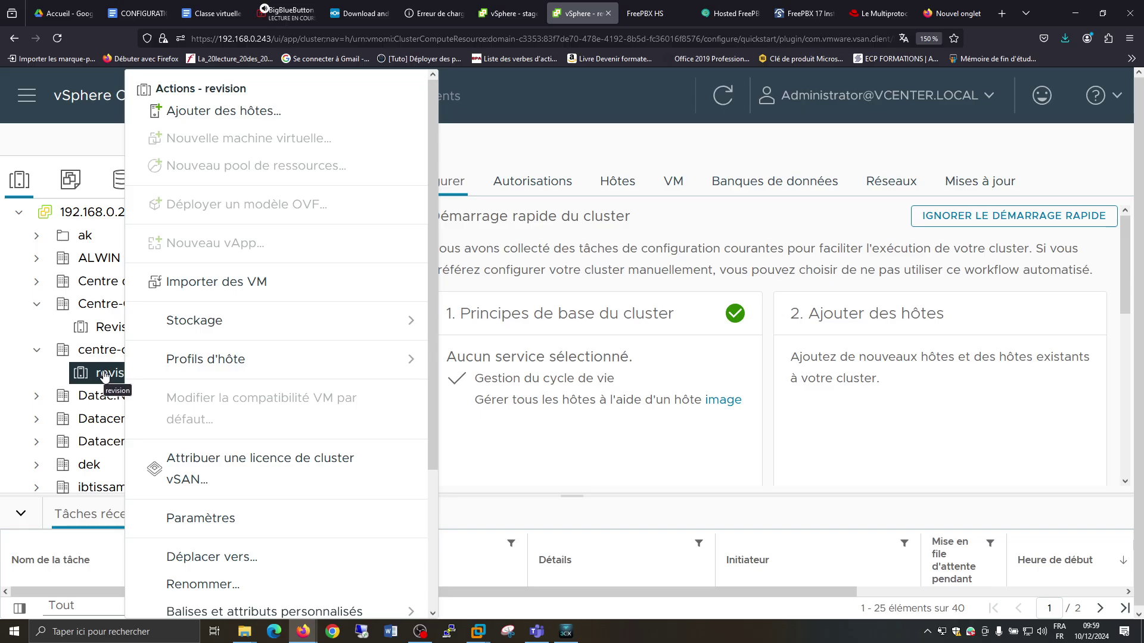
click(231, 112)
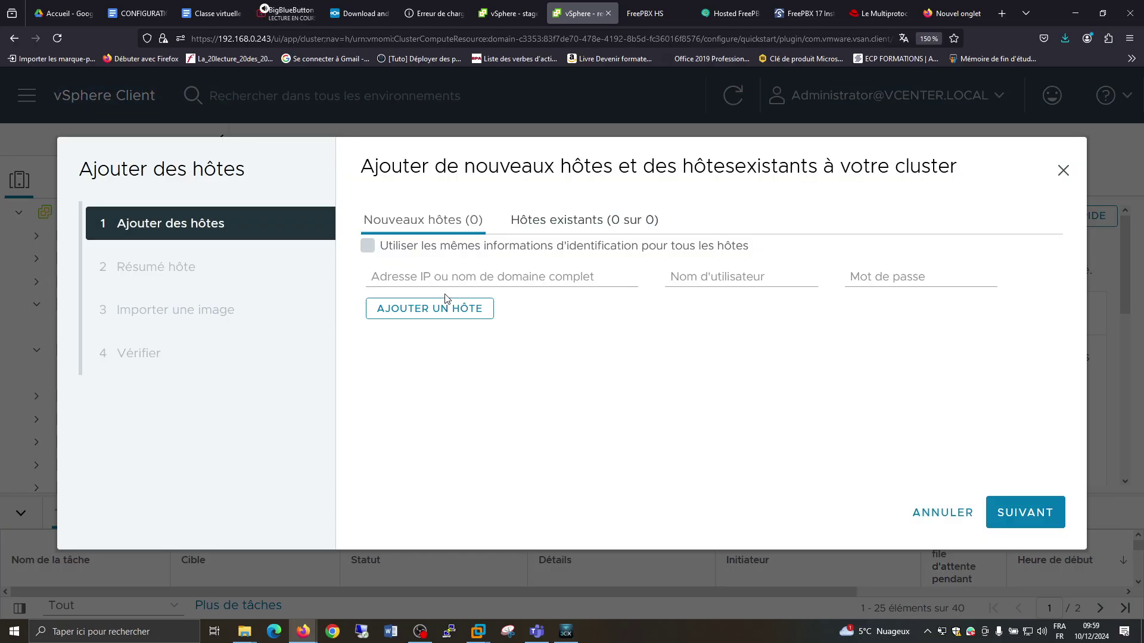
click(444, 279)
text(192.168)
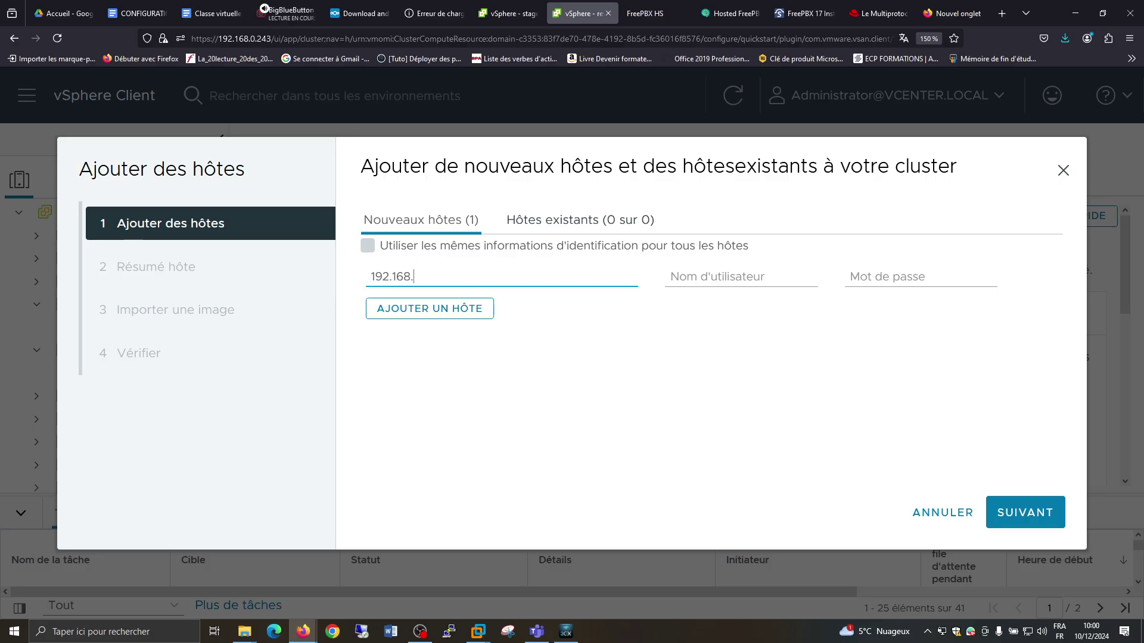
text(.0.66)
click(421, 314)
click(411, 327)
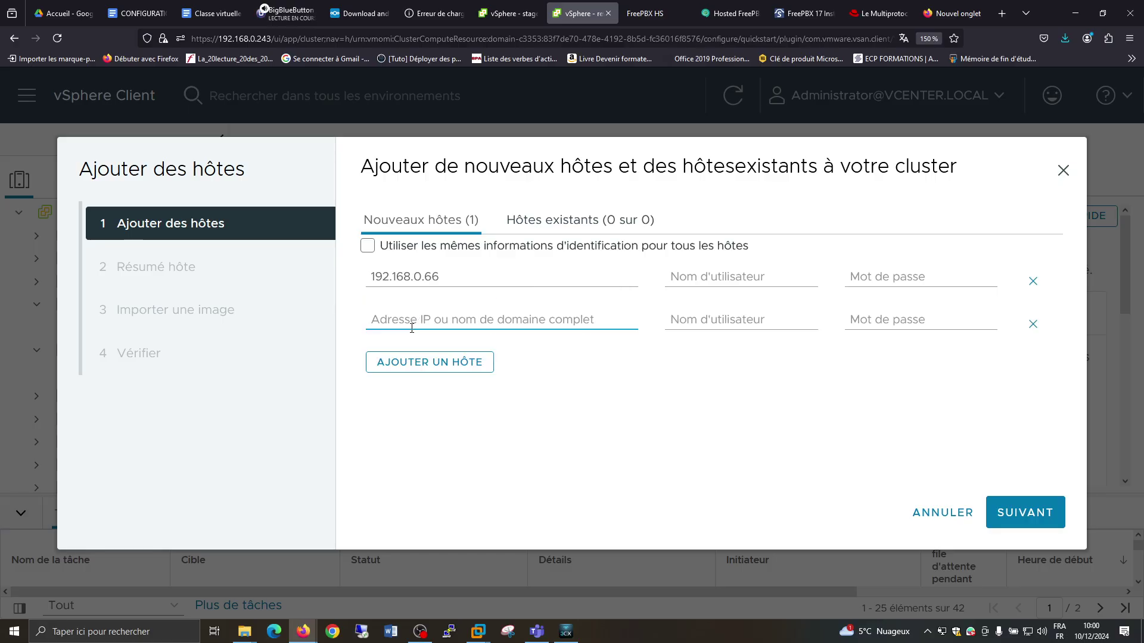
text(192.168.0.)
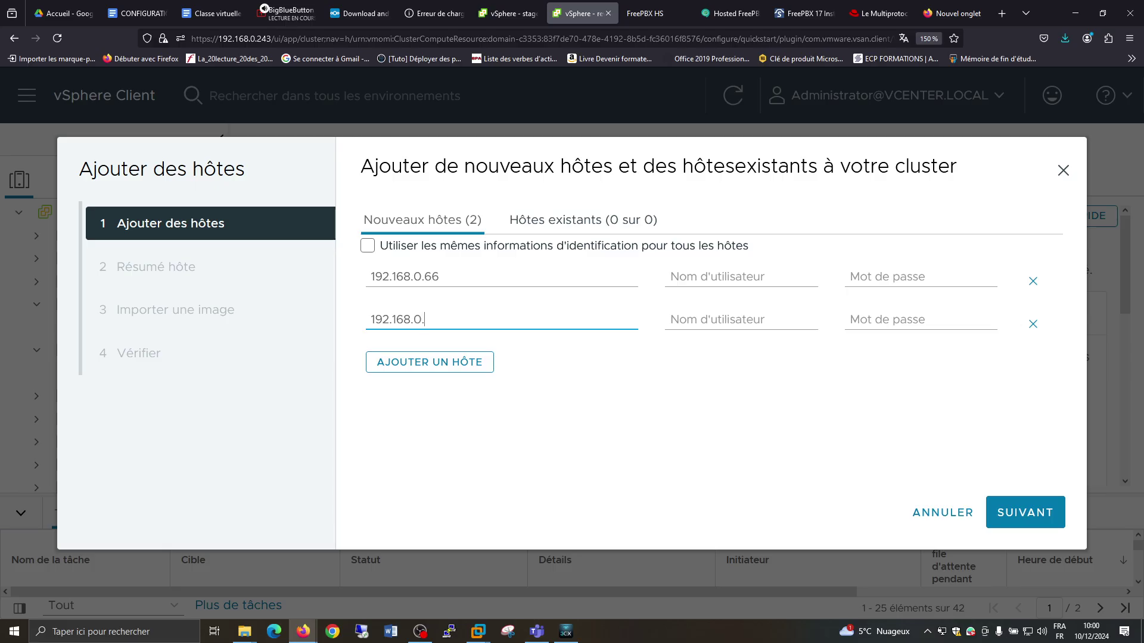
text(68)
- Set the user name for host 192.168.0.66 to root and enter its account password
click(709, 277)
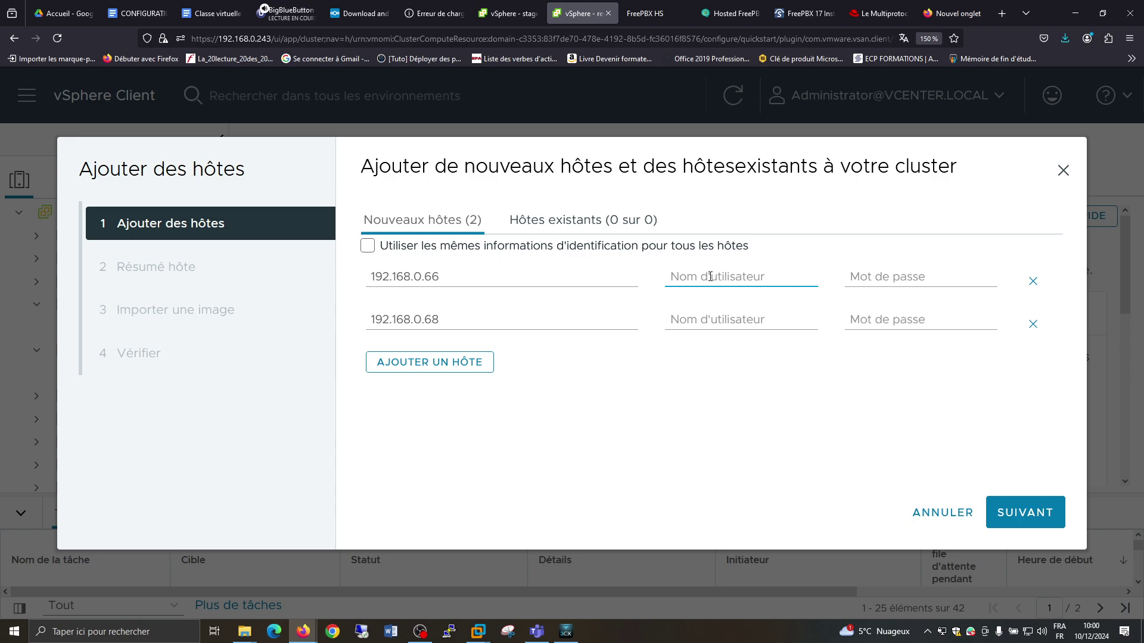
text(root)
key(Tab)
text(***)
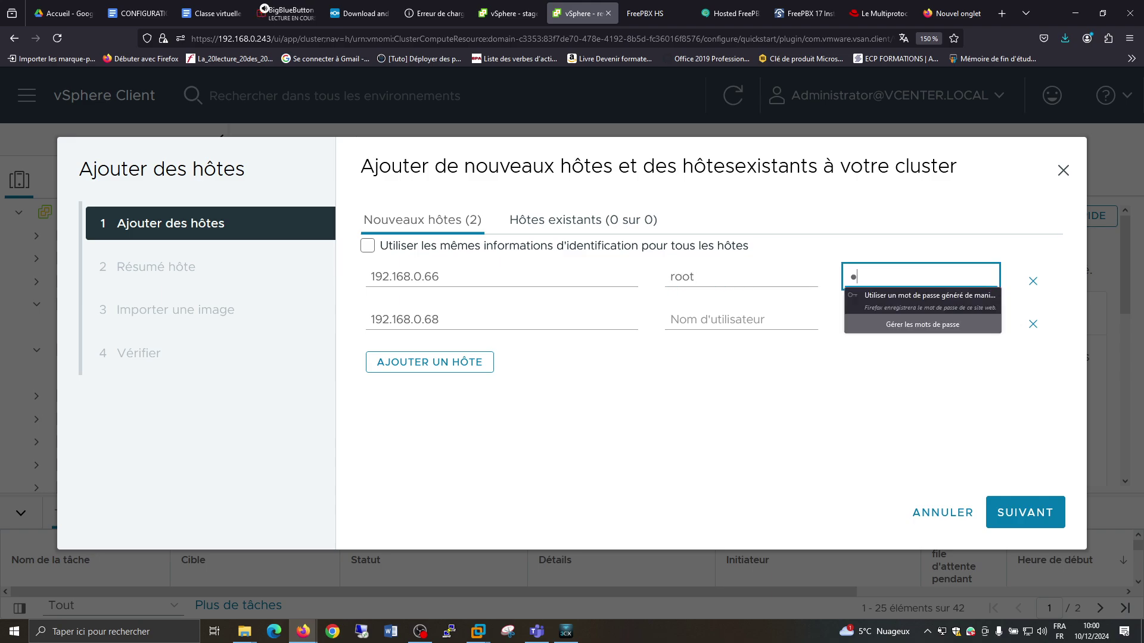
text(******)
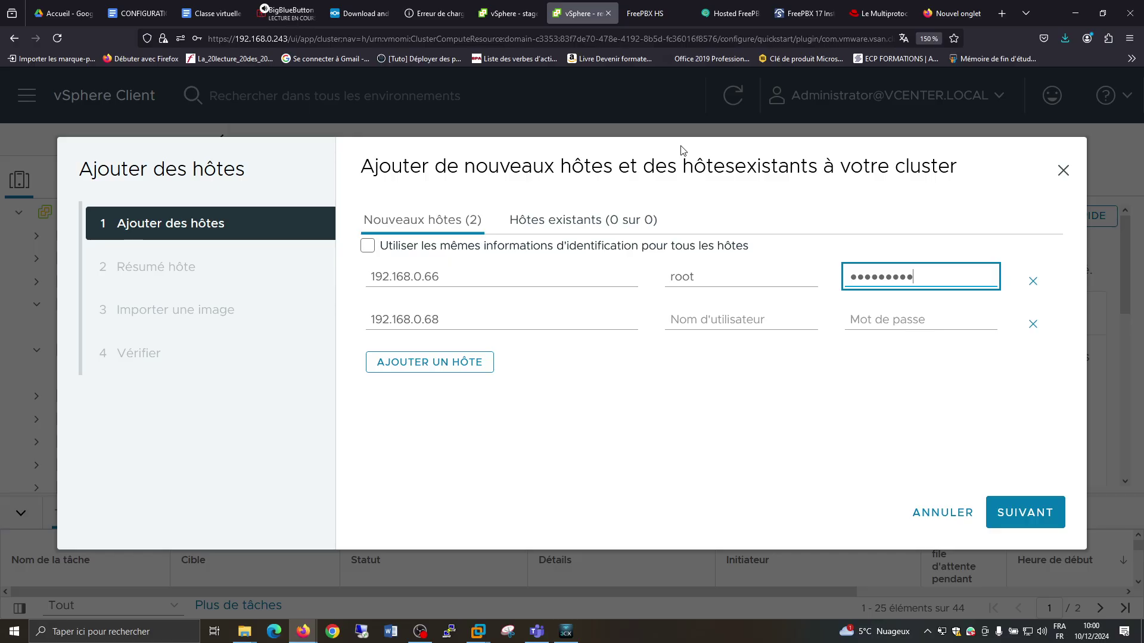
- Use the same credentials for all hosts and accept the certificate thumbprints of both hosts to reach the host summary
click(369, 253)
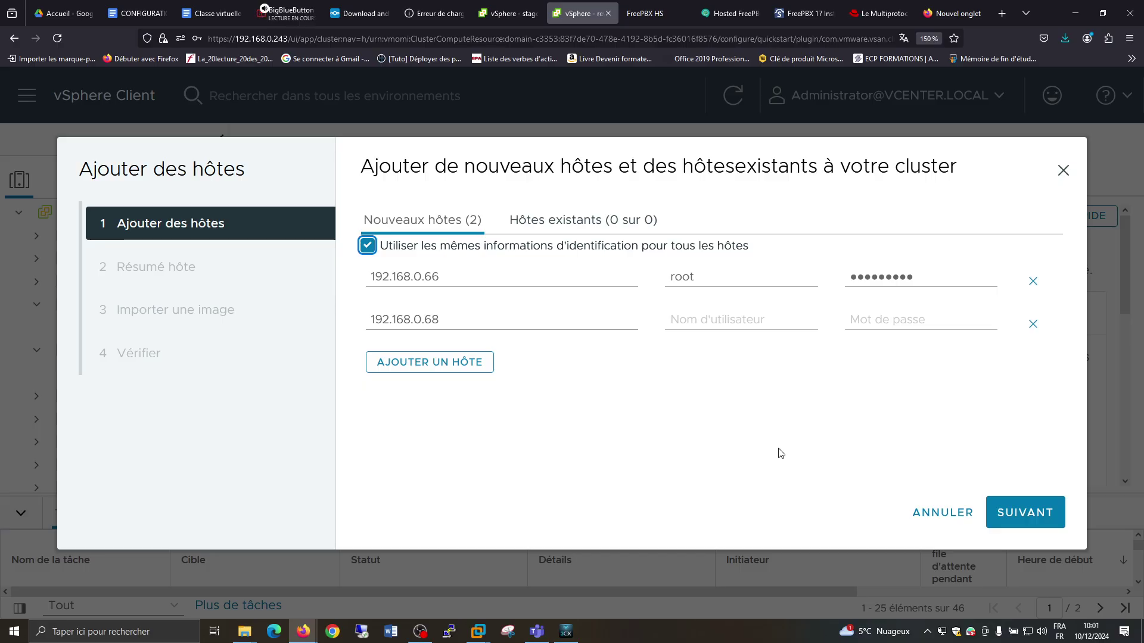
click(1040, 526)
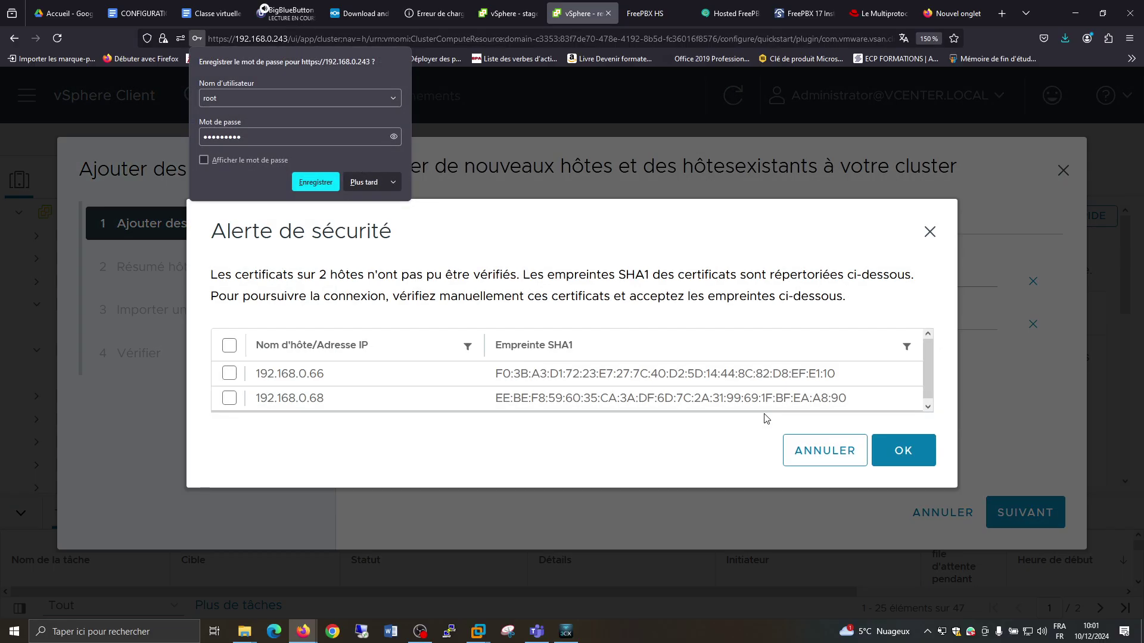
click(229, 346)
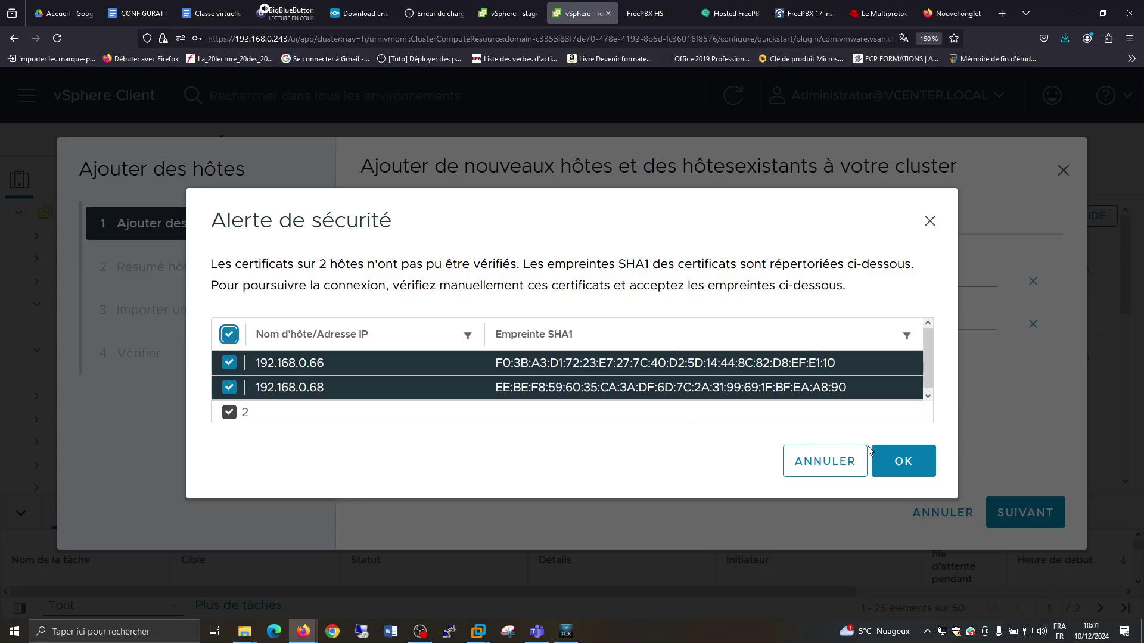
click(915, 463)
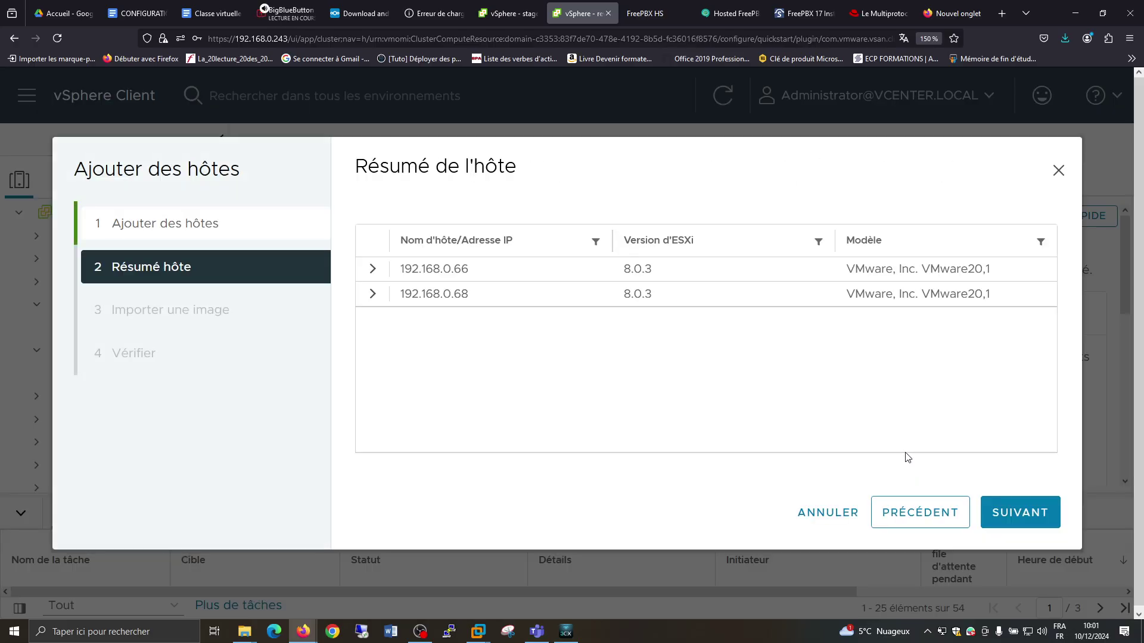
- Review both hosts' summary details, keep the option not to import an image, and finish adding the hosts to the cluster
click(368, 280)
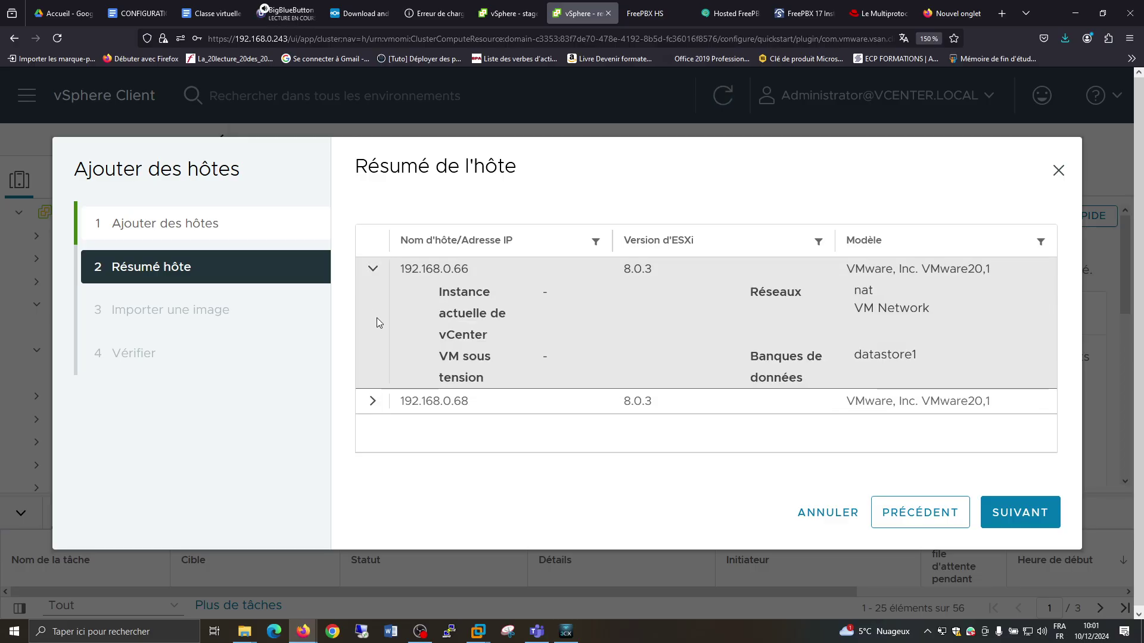
click(382, 400)
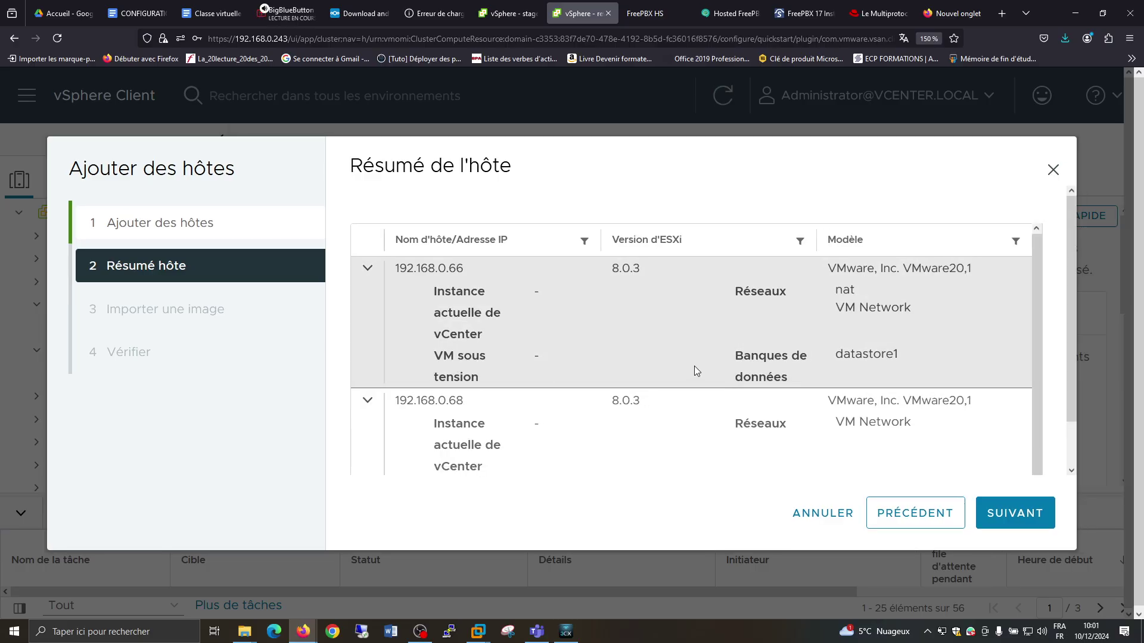
scroll(714, 363, down, 1)
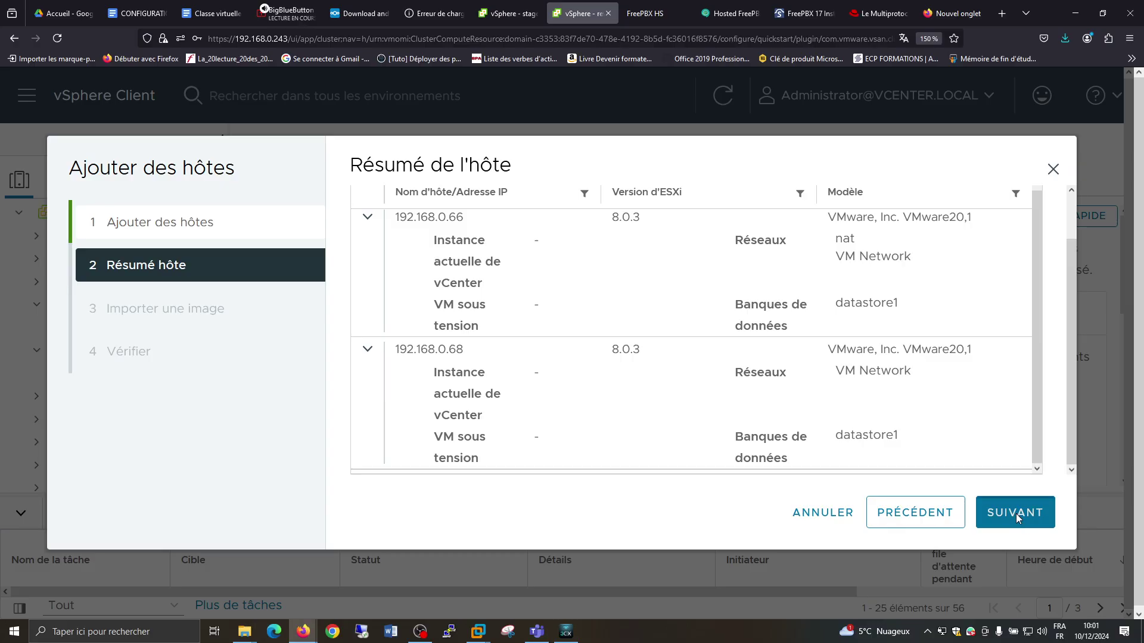
click(1016, 512)
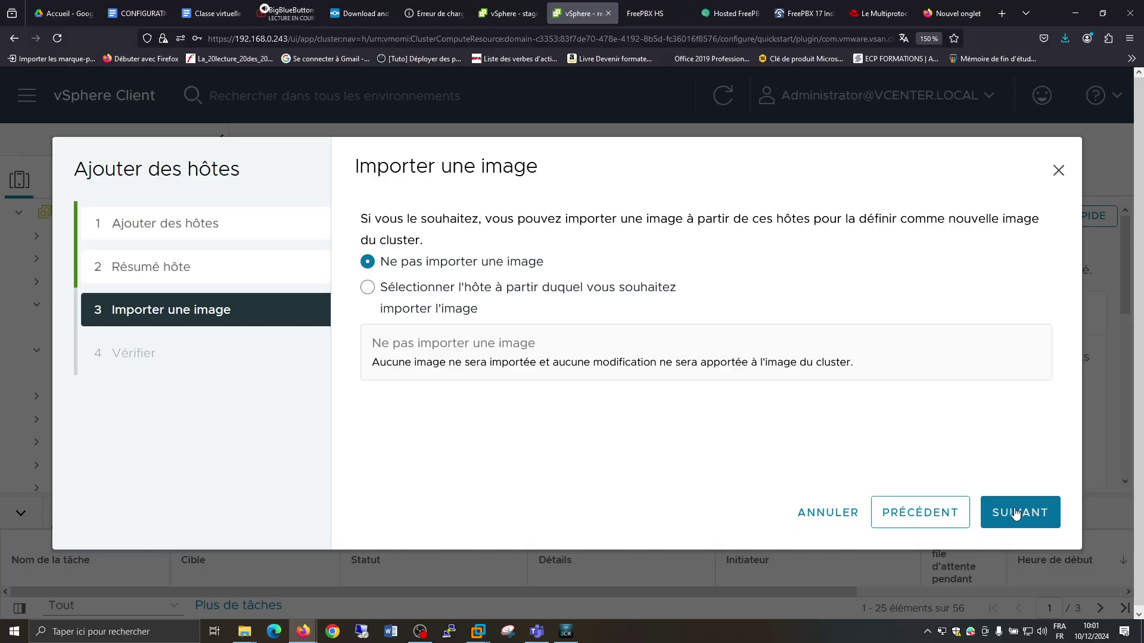
click(1016, 513)
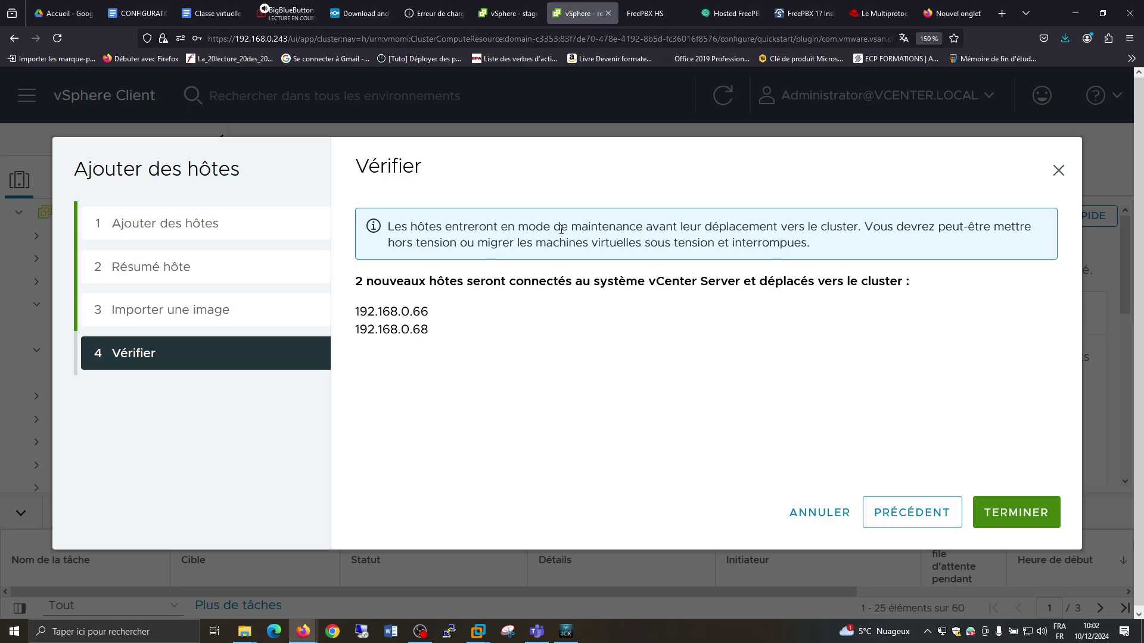
click(1013, 514)
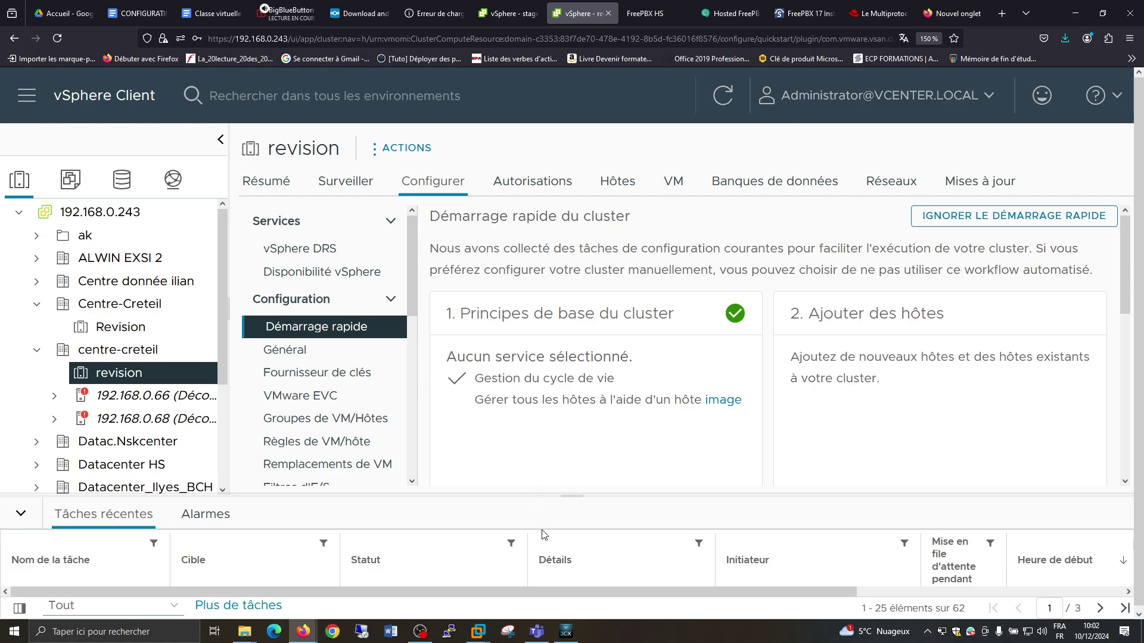
- Enlarge the recent tasks area to check the task statuses, shrink it again, and widen the inventory tree
drag(600, 497, 604, 302)
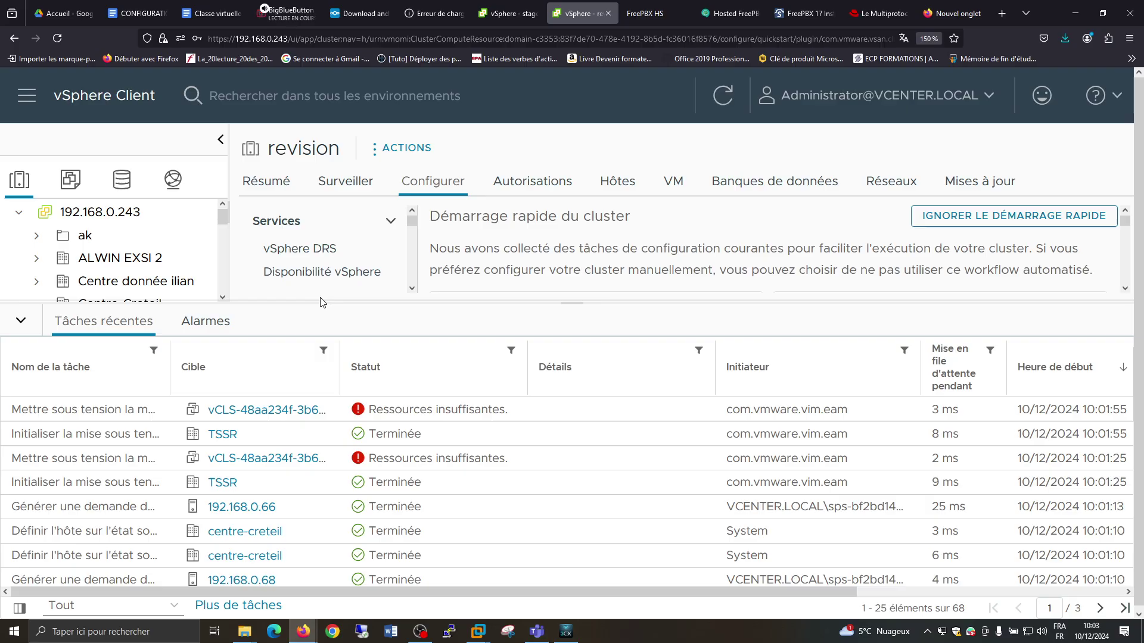
drag(320, 302, 334, 515)
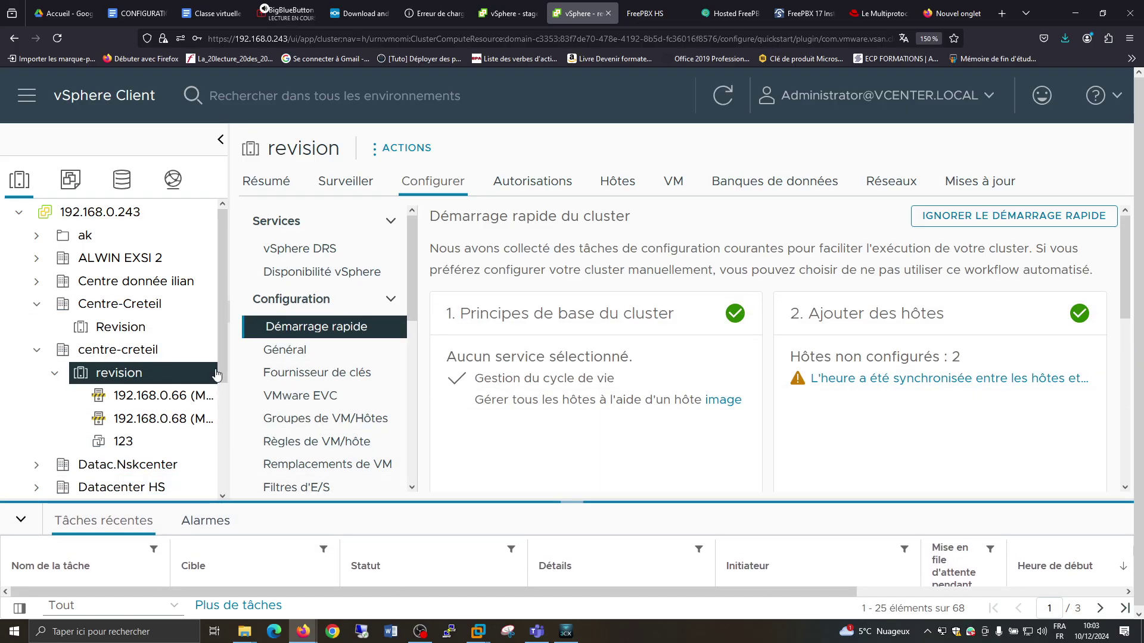
drag(229, 374, 379, 374)
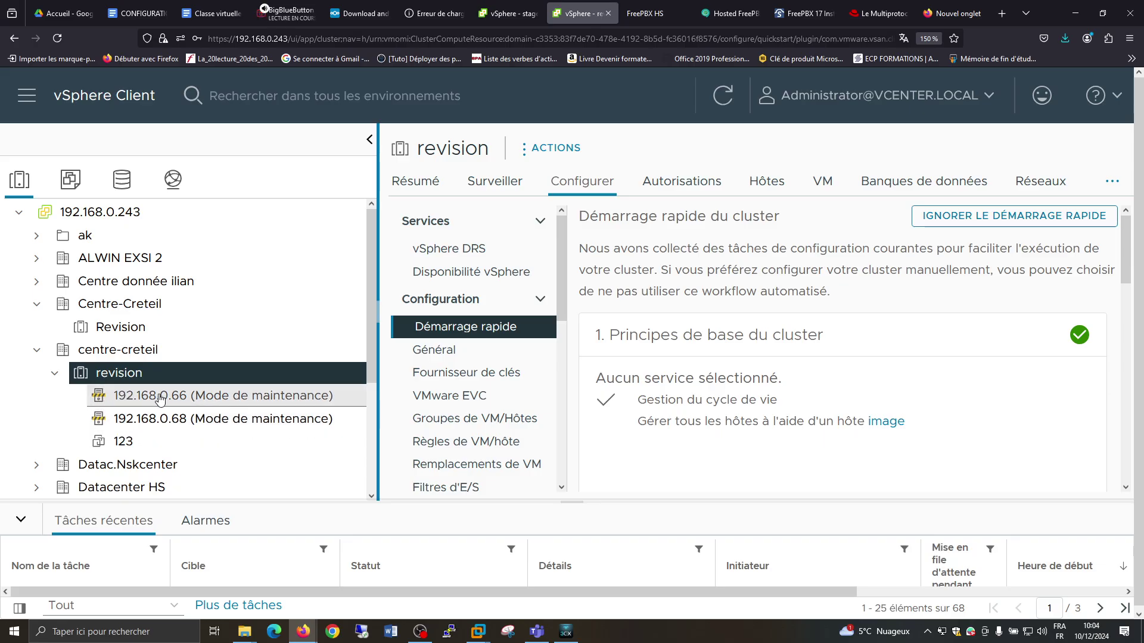
- Take host 192.168.0.66 in the revision cluster out of maintenance mode
right_click(239, 403)
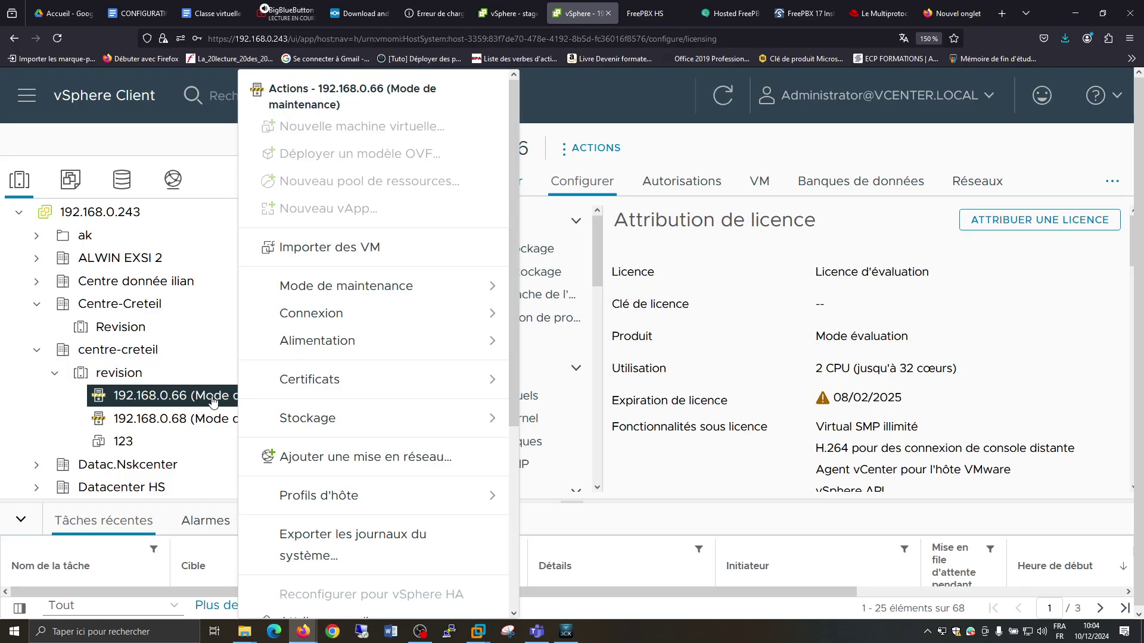
click(215, 402)
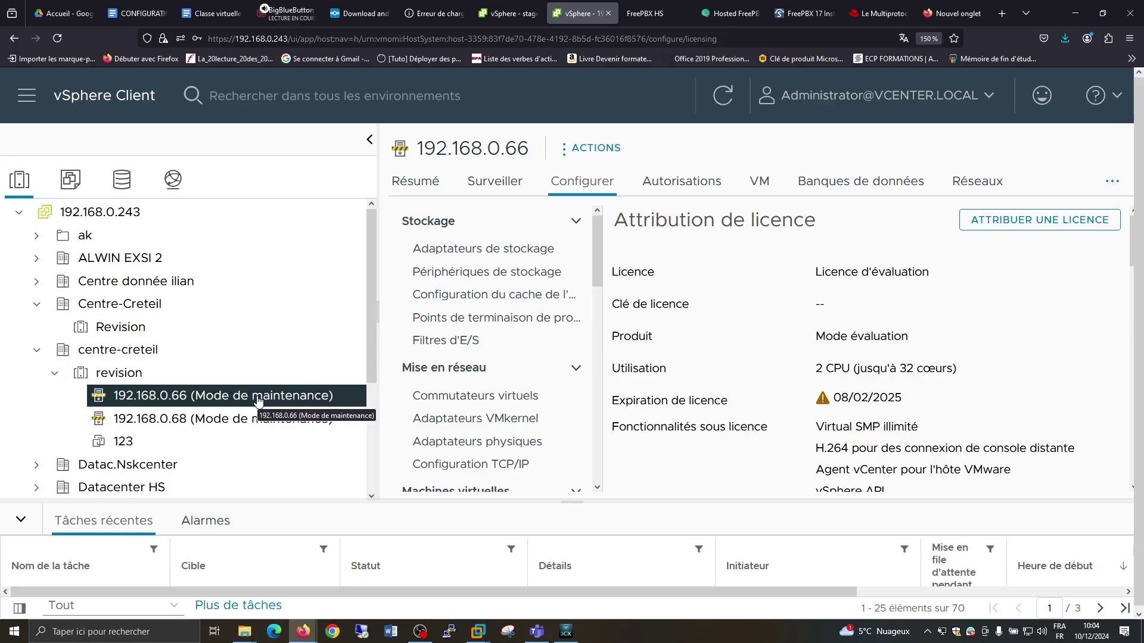
right_click(256, 398)
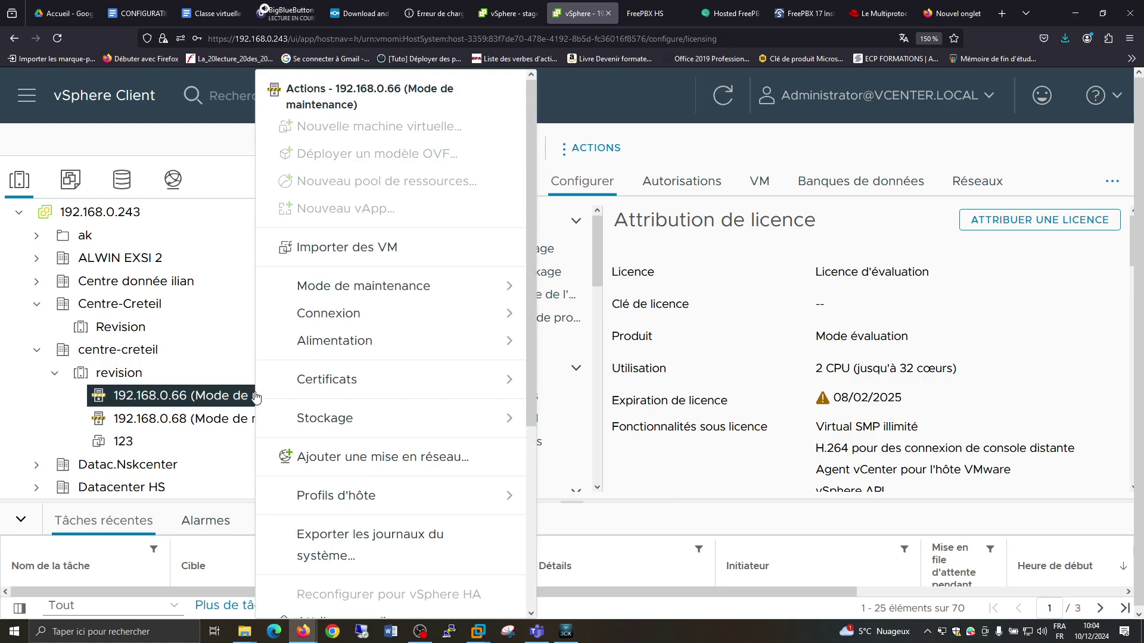
click(462, 287)
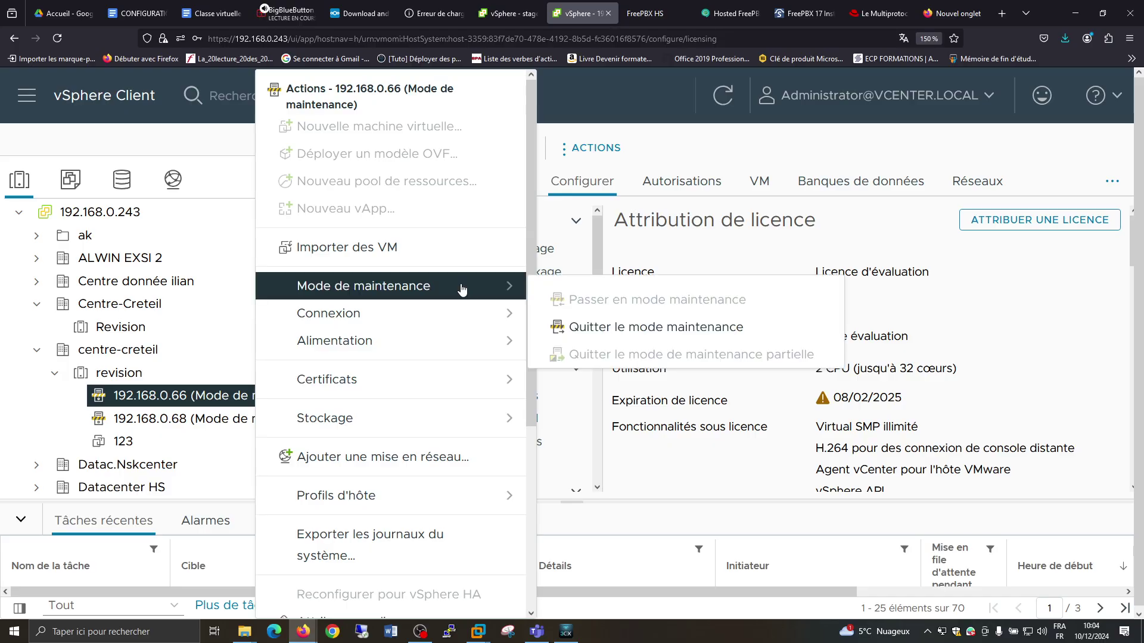
click(660, 332)
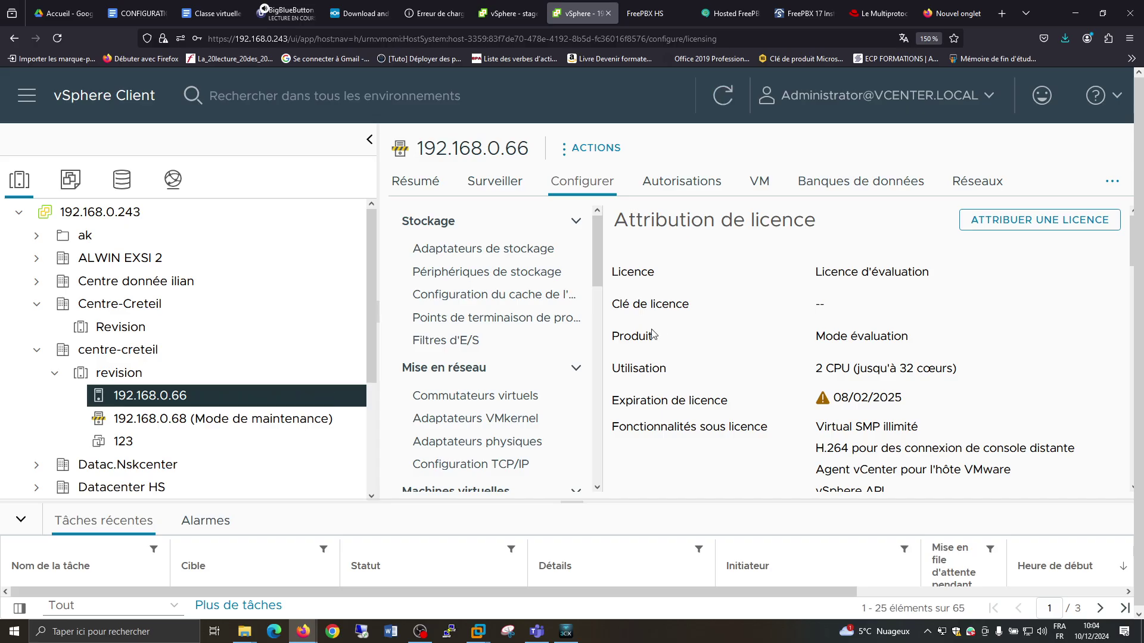
- Take host 192.168.0.68 in the revision cluster out of maintenance mode
click(245, 426)
right_click(244, 426)
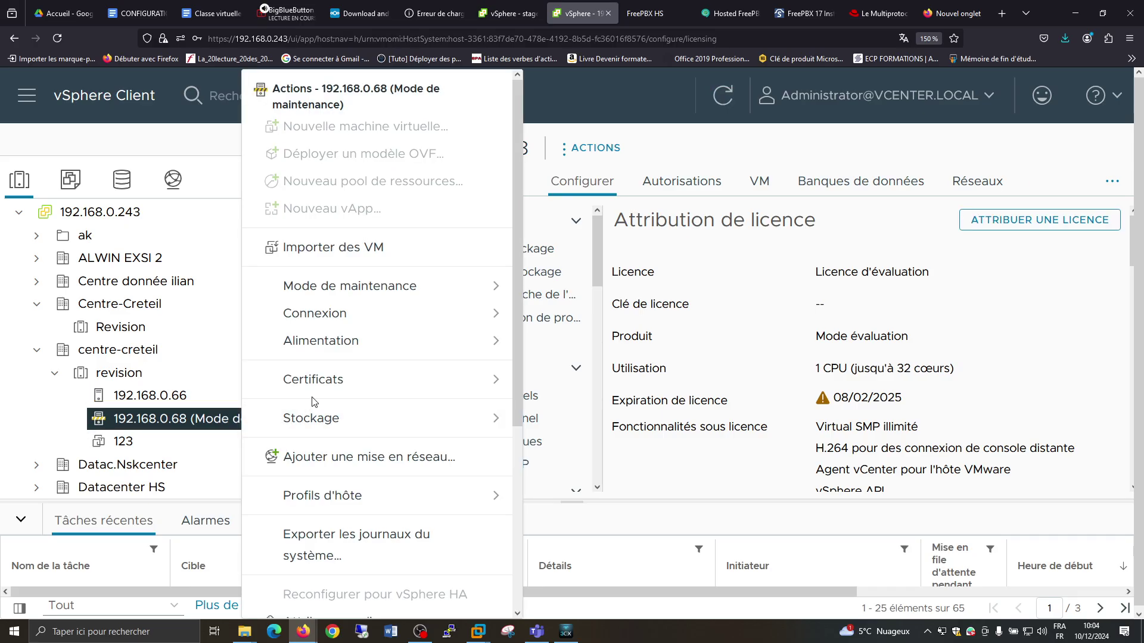
mouse_move(488, 289)
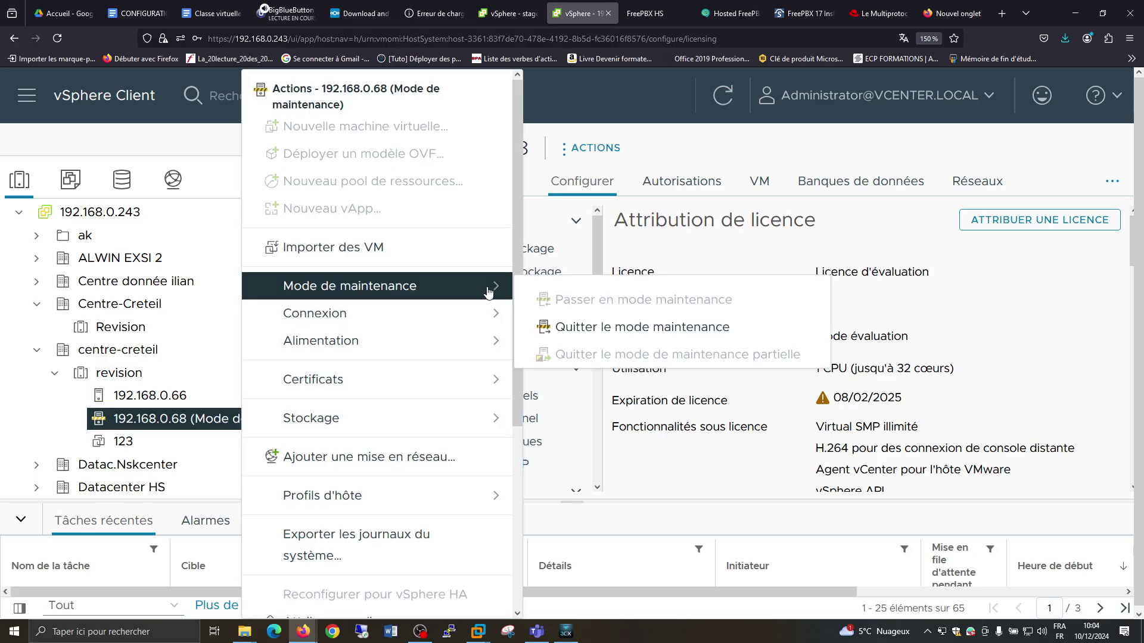
click(645, 332)
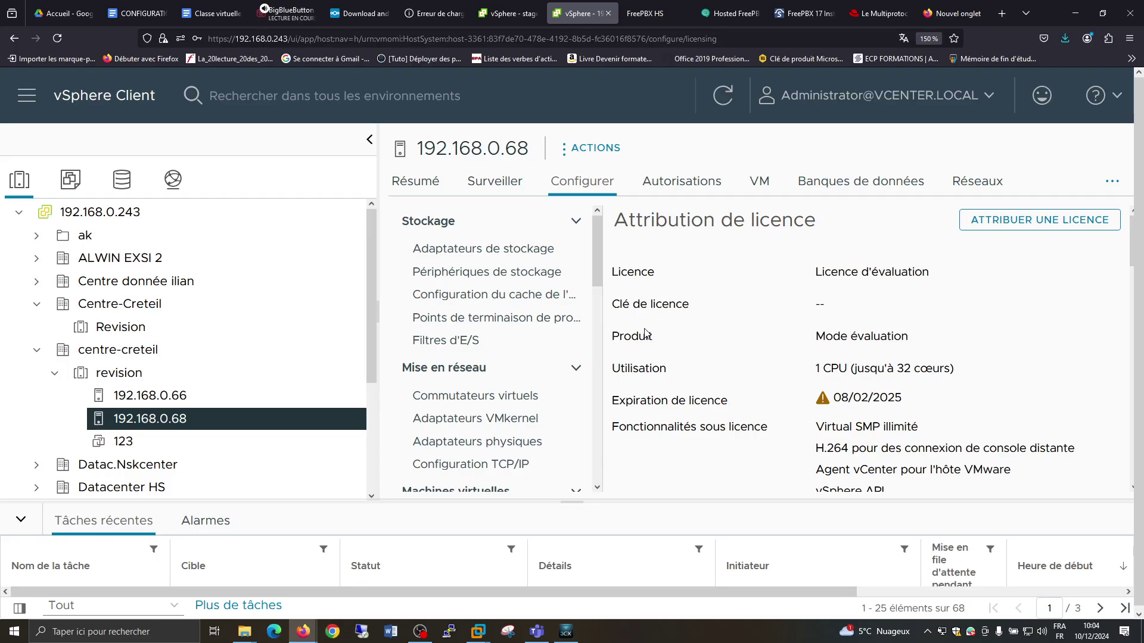
- Delete virtual machine 123 in the revision cluster from disk, together with its associated disks
scroll(151, 333, down, 2)
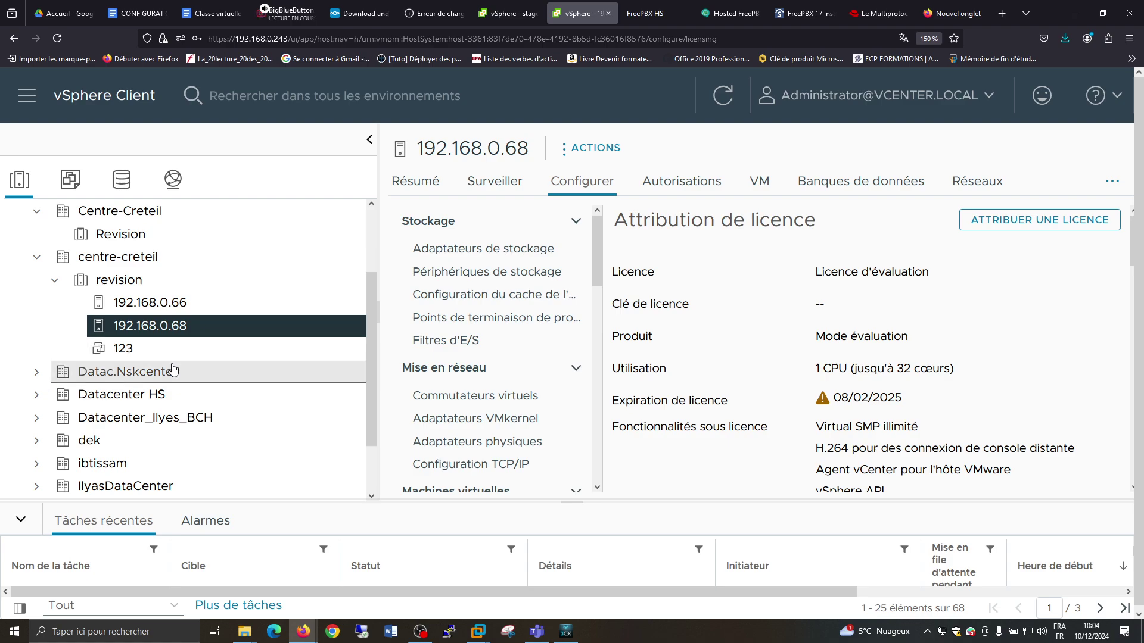
click(117, 353)
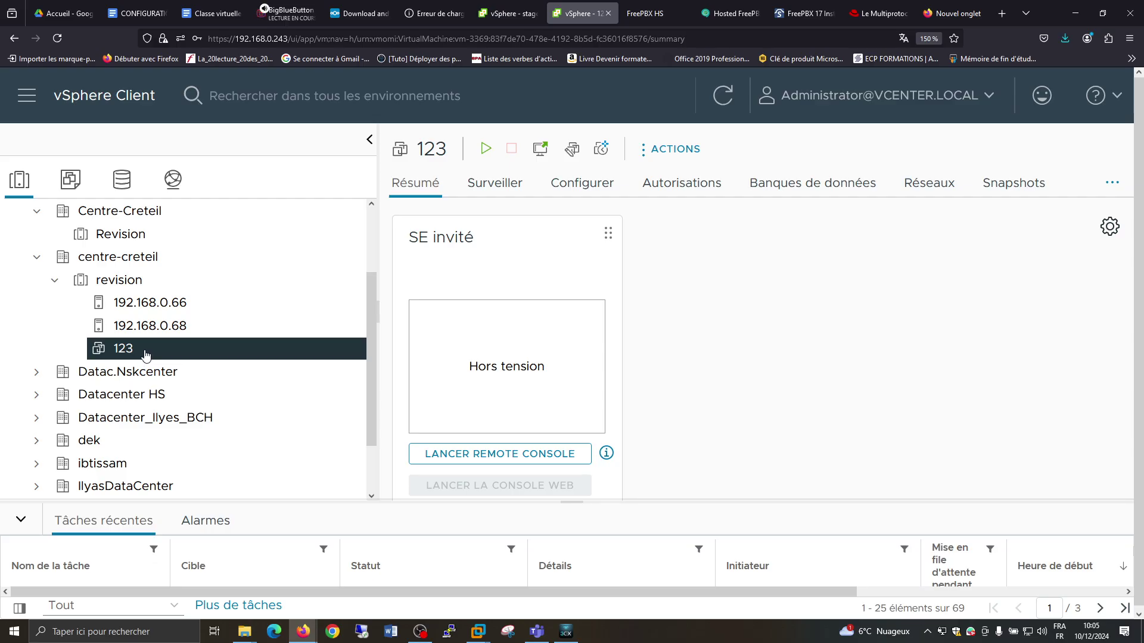
click(677, 149)
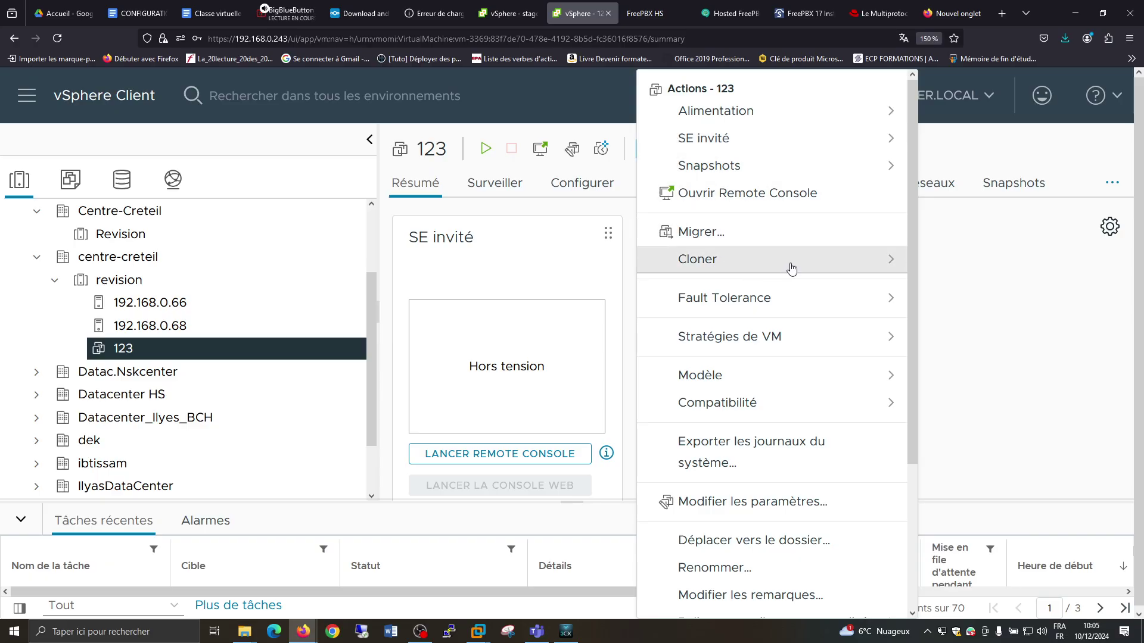
scroll(792, 268, down, 5)
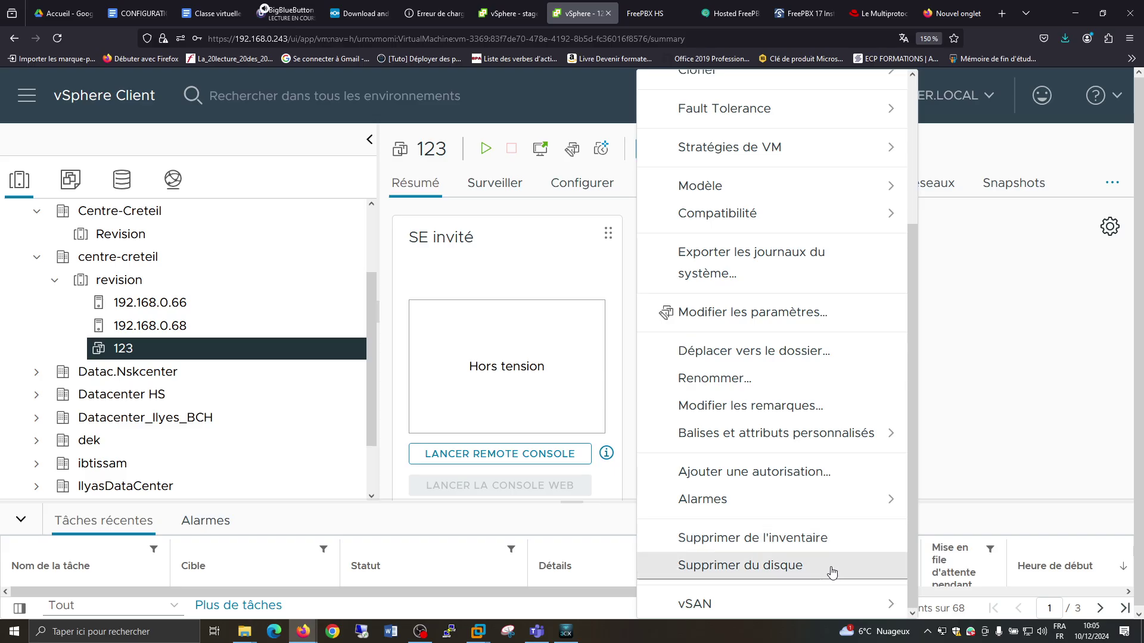
click(831, 569)
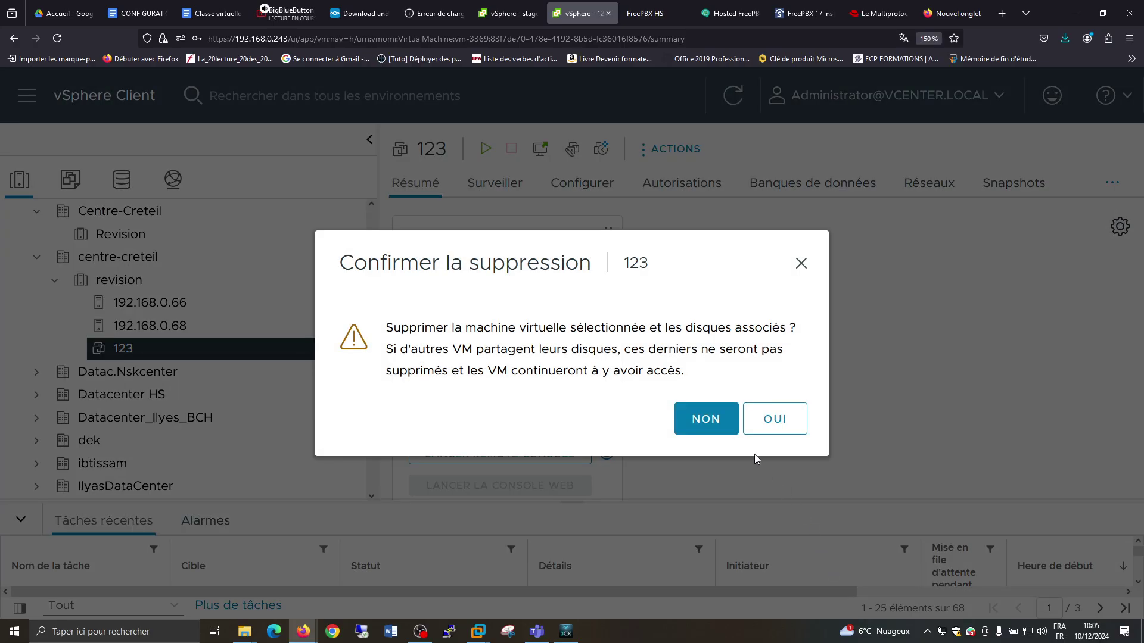
click(775, 419)
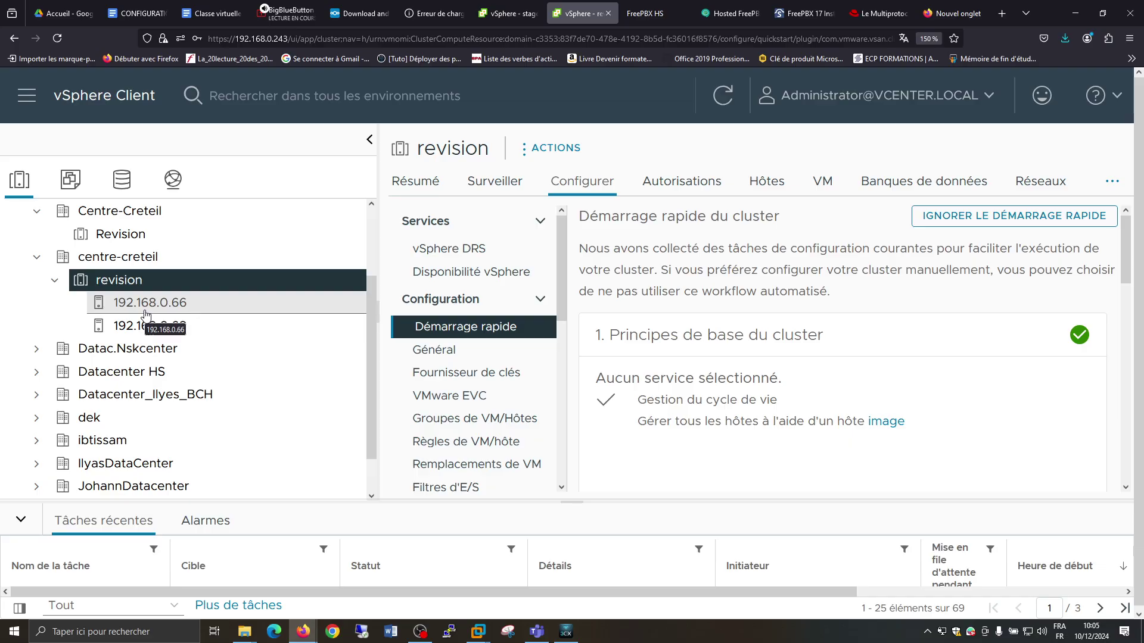
- View the datastores of hosts 192.168.0.66 and 192.168.0.68, reload the page, and dismiss the licence expiry banner
click(189, 301)
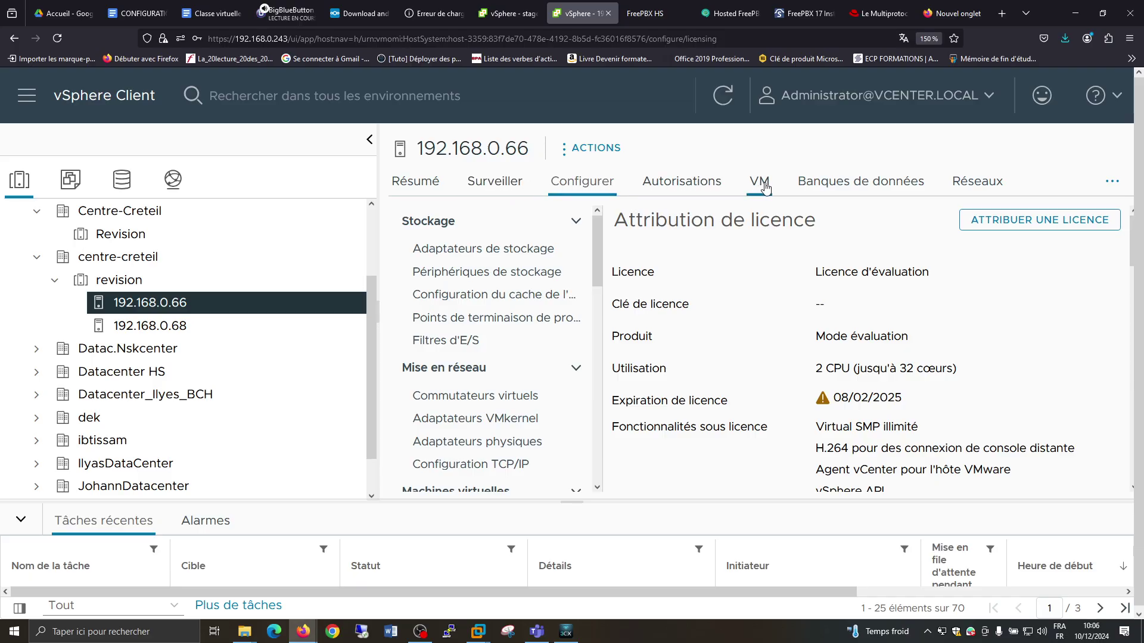
click(840, 184)
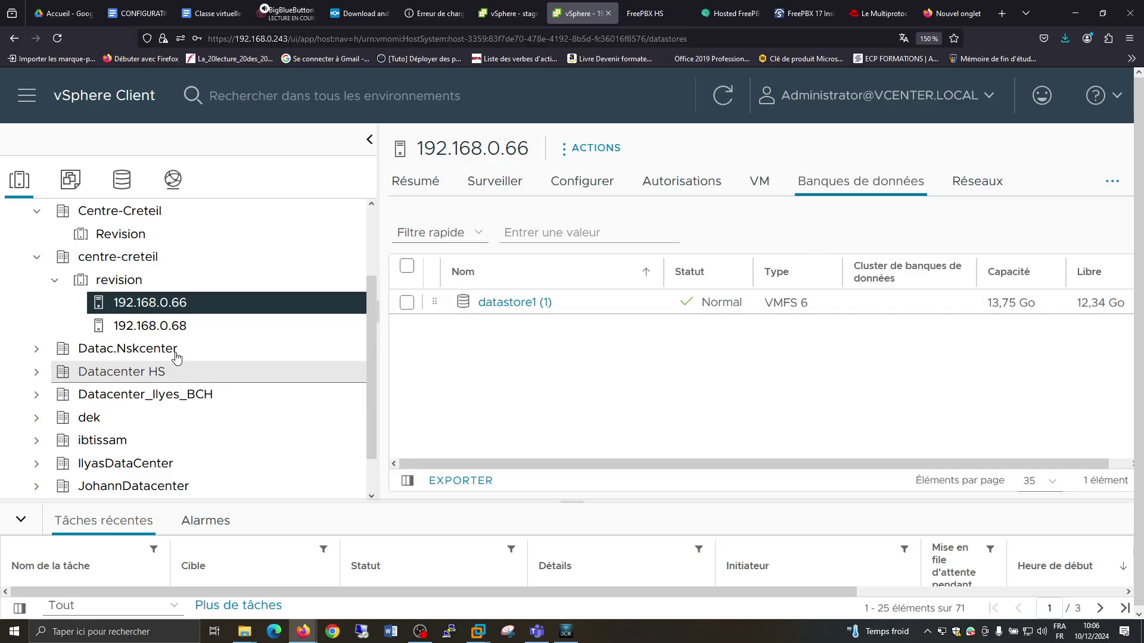
click(176, 326)
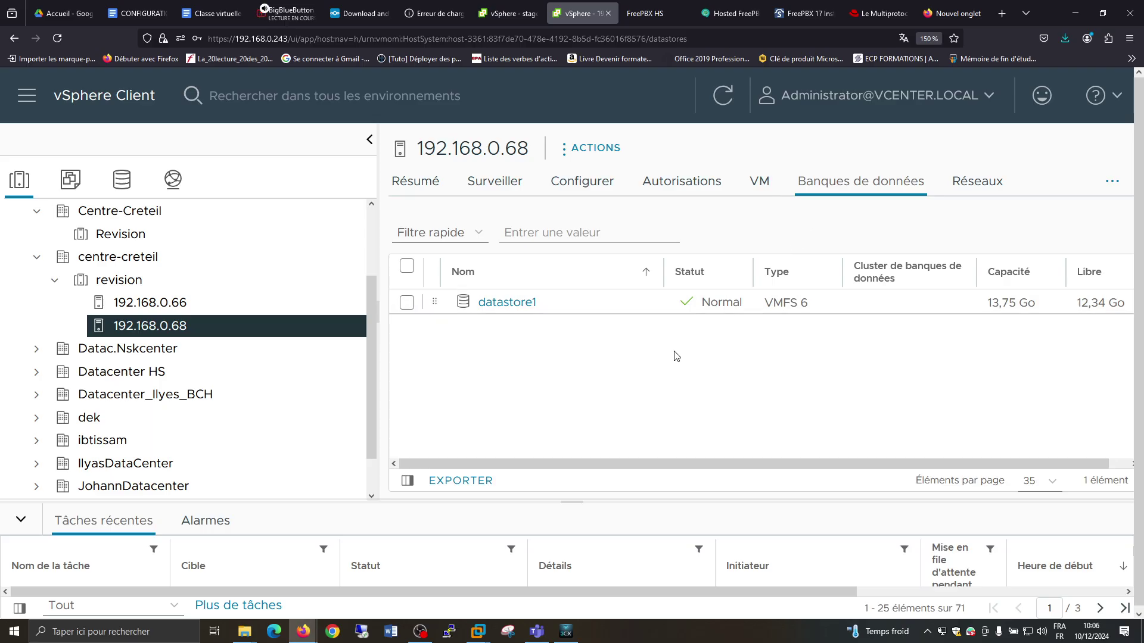
key(F5)
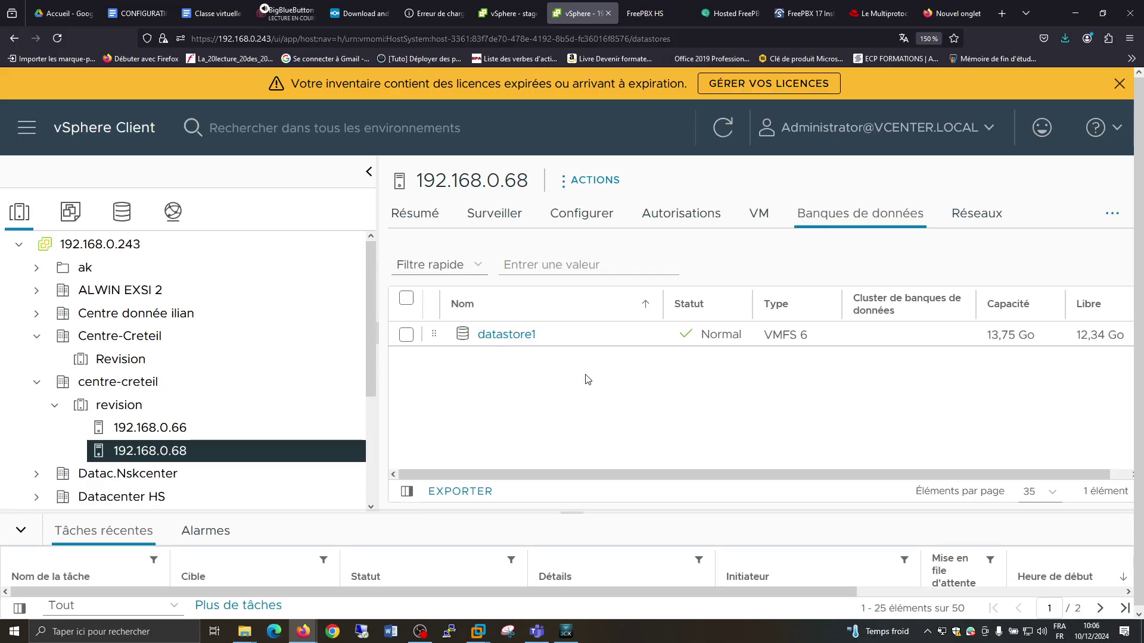
click(1119, 84)
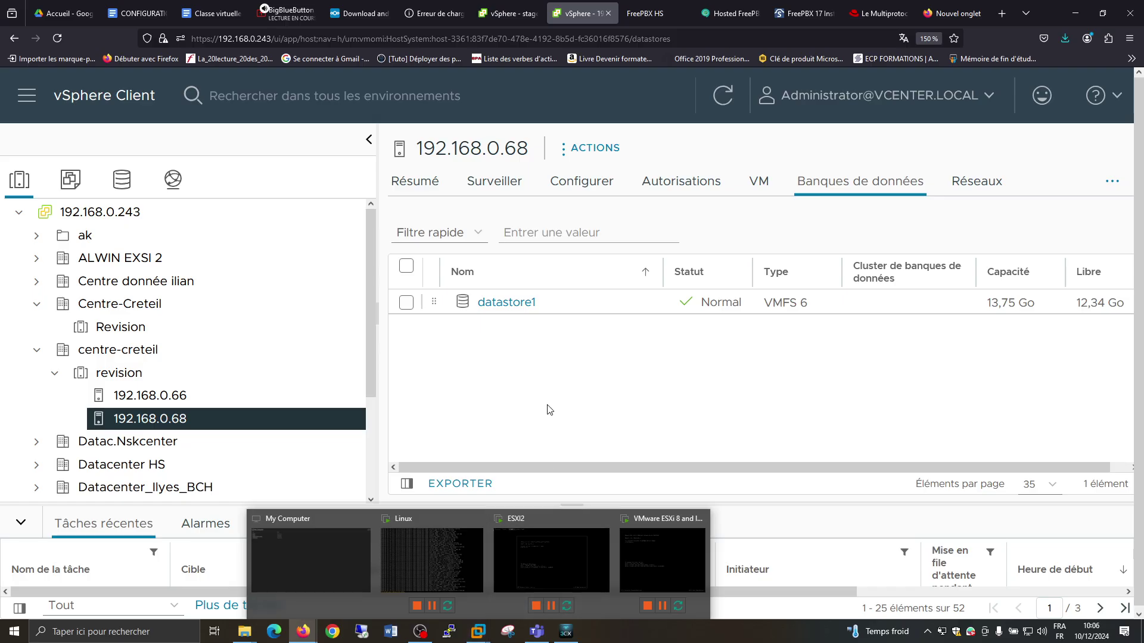
- Switch to the ESXI2 virtual machine in VMware Workstation and open its settings
mouse_move(477, 630)
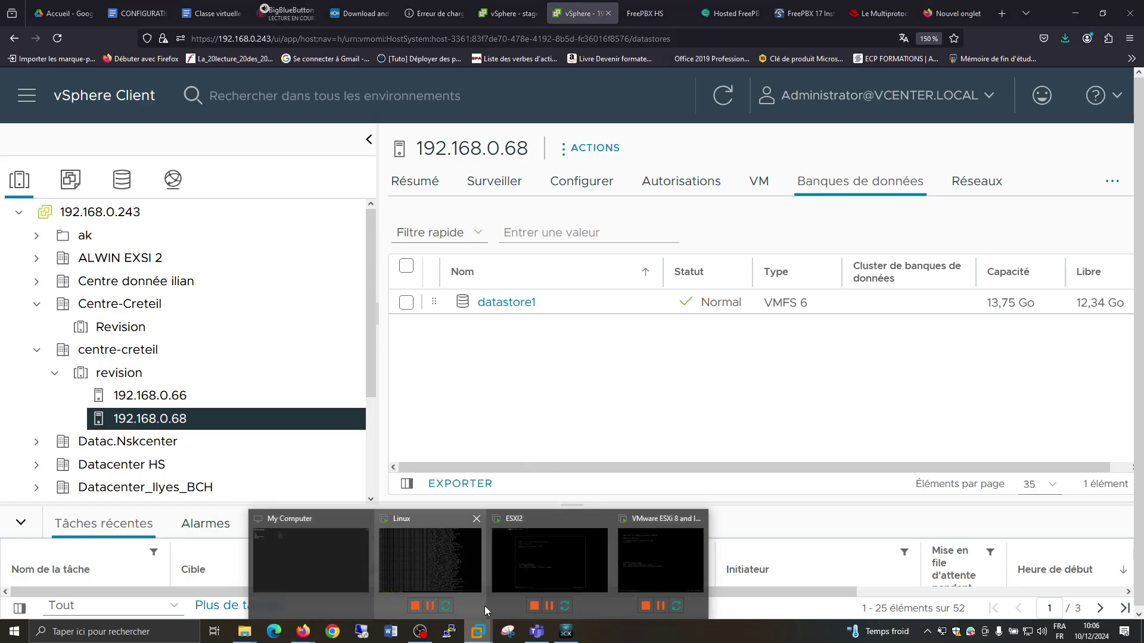
click(530, 545)
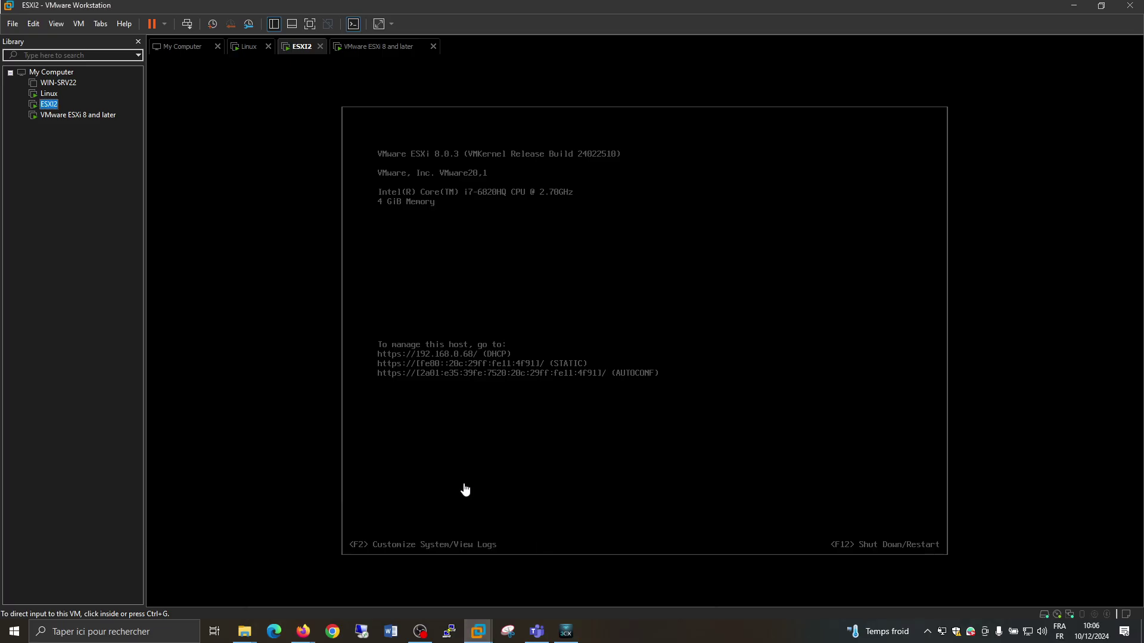
right_click(51, 107)
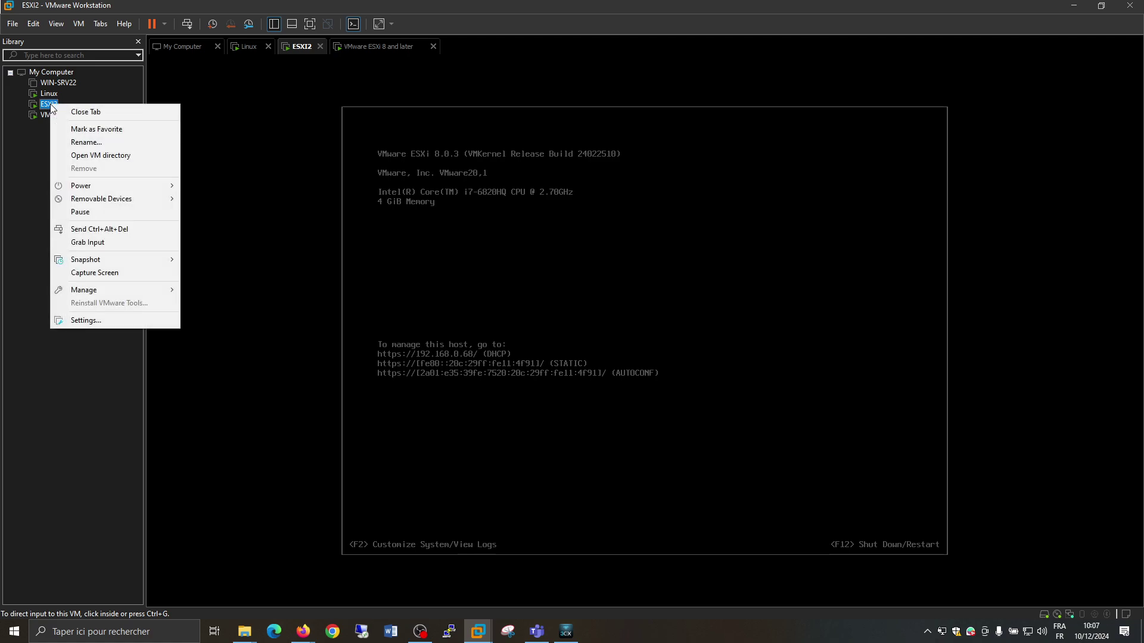
click(123, 320)
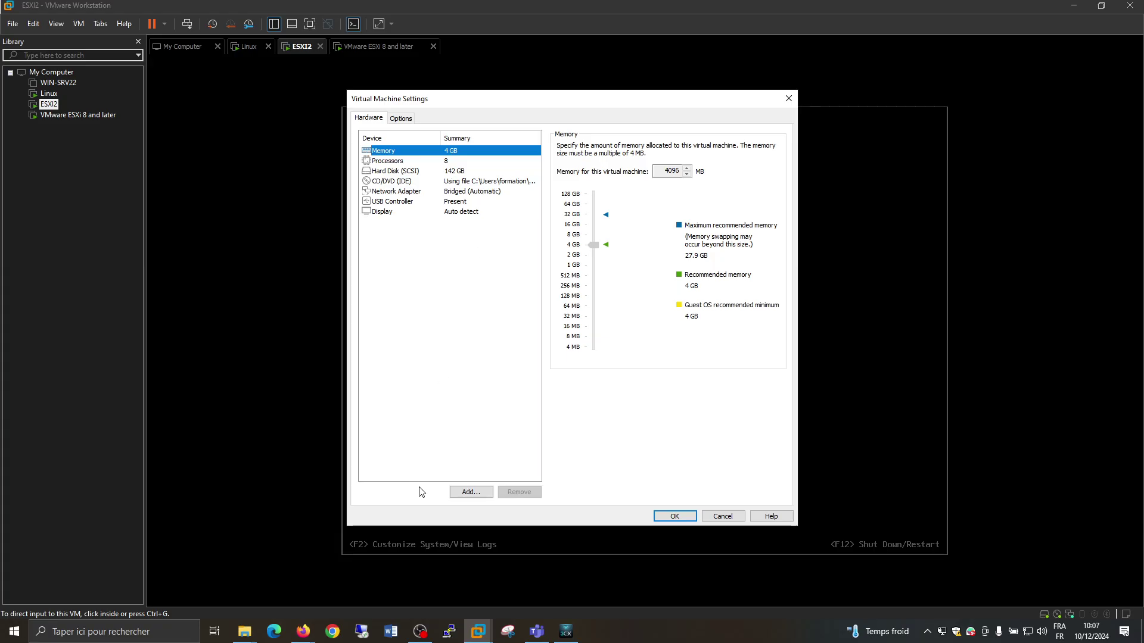
- Add a new 50 GB SCSI hard disk to the ESXI2 virtual machine, split into multiple files and stored as ESXI2-0.vmdk
click(472, 491)
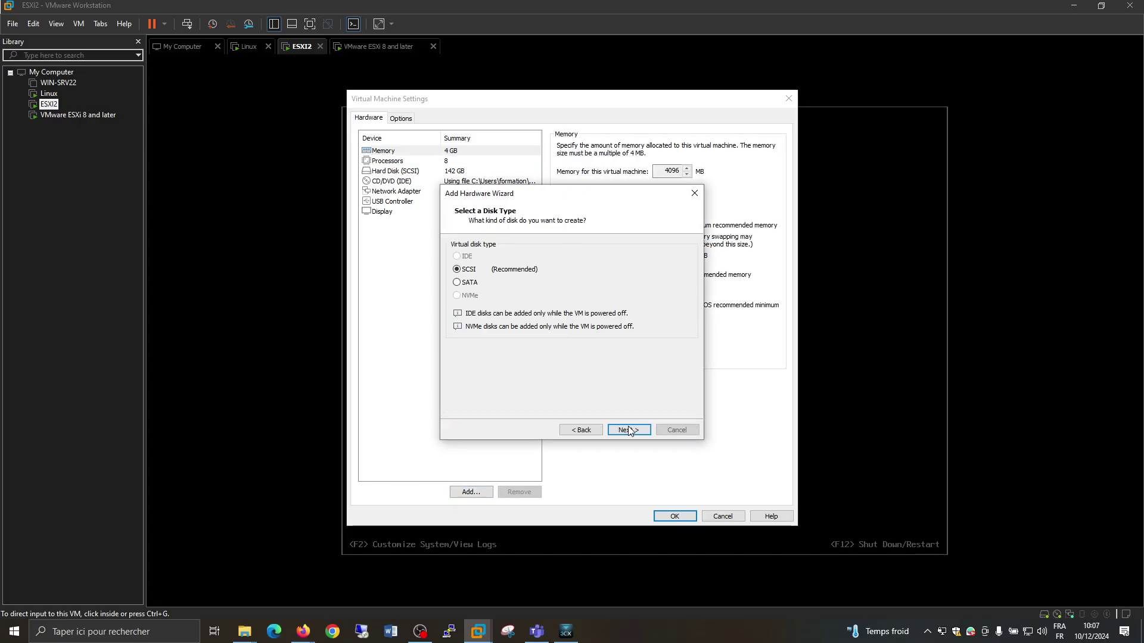
click(628, 427)
click(626, 432)
click(626, 430)
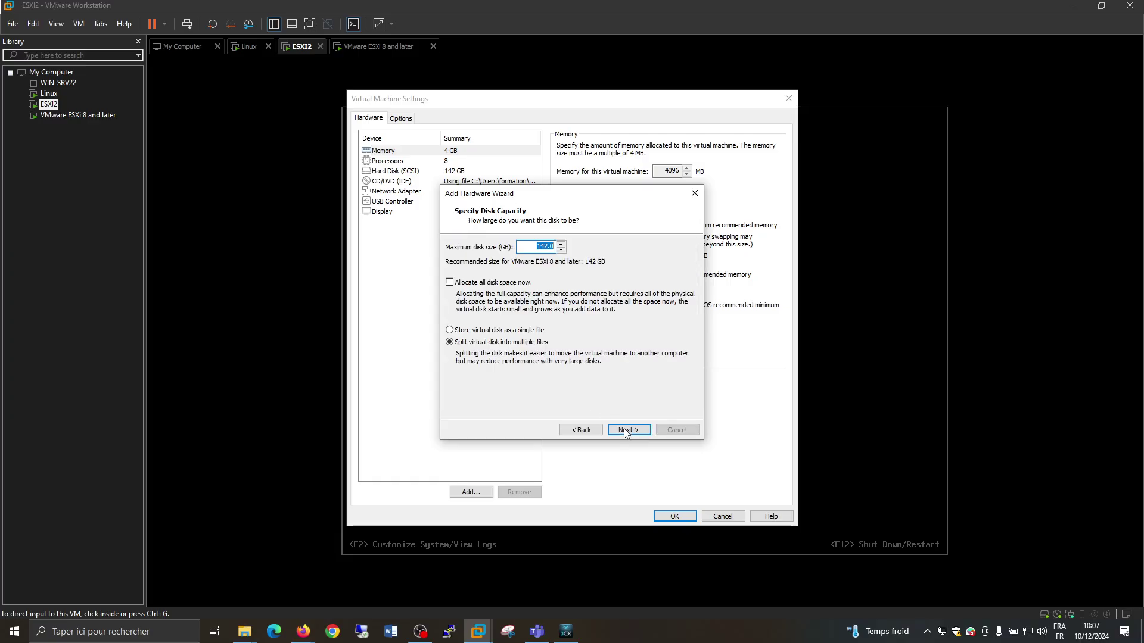
text(50)
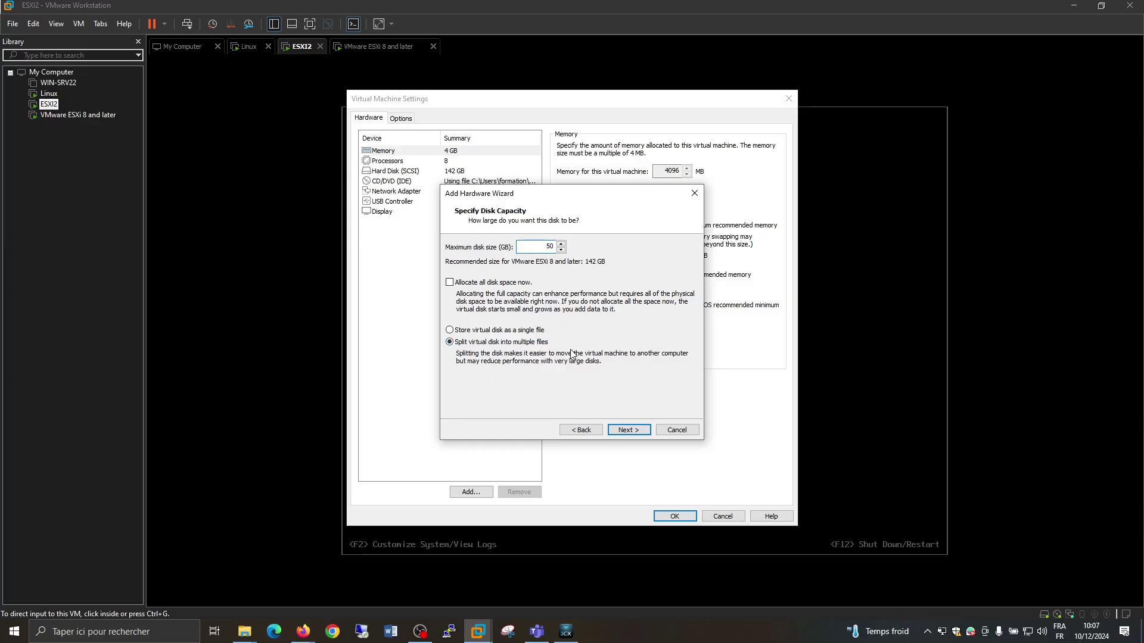
click(629, 430)
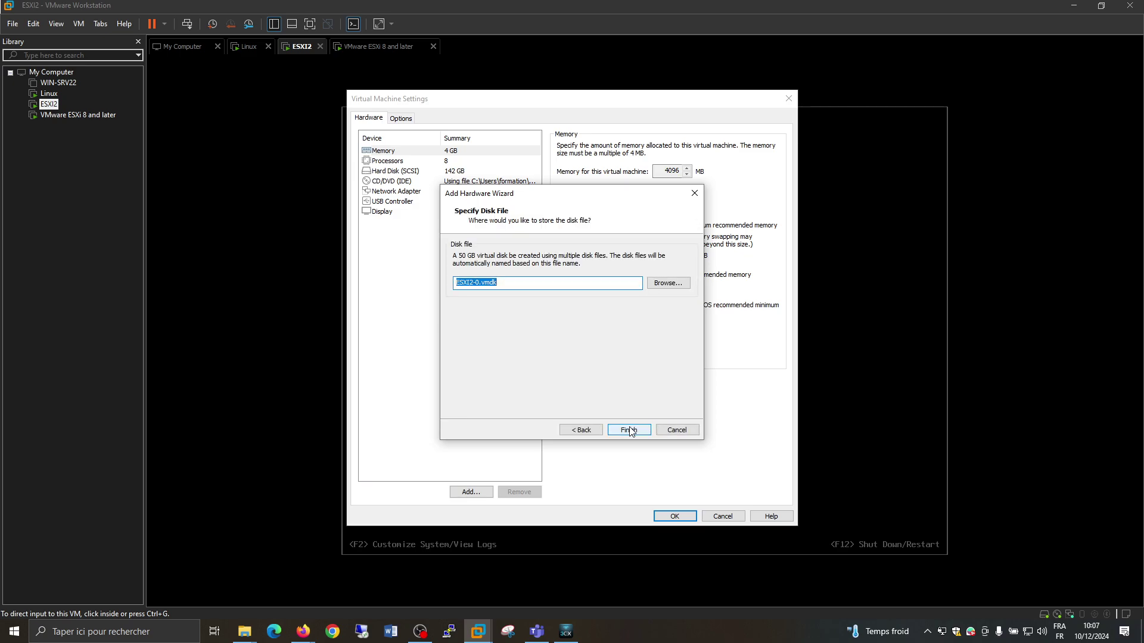
click(630, 430)
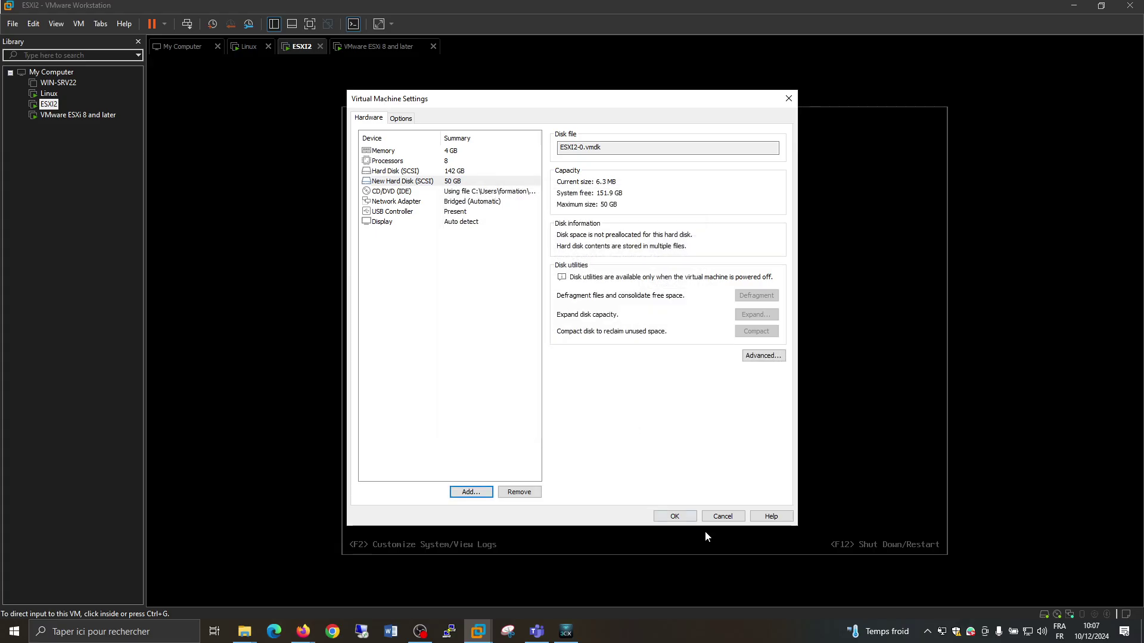
click(677, 517)
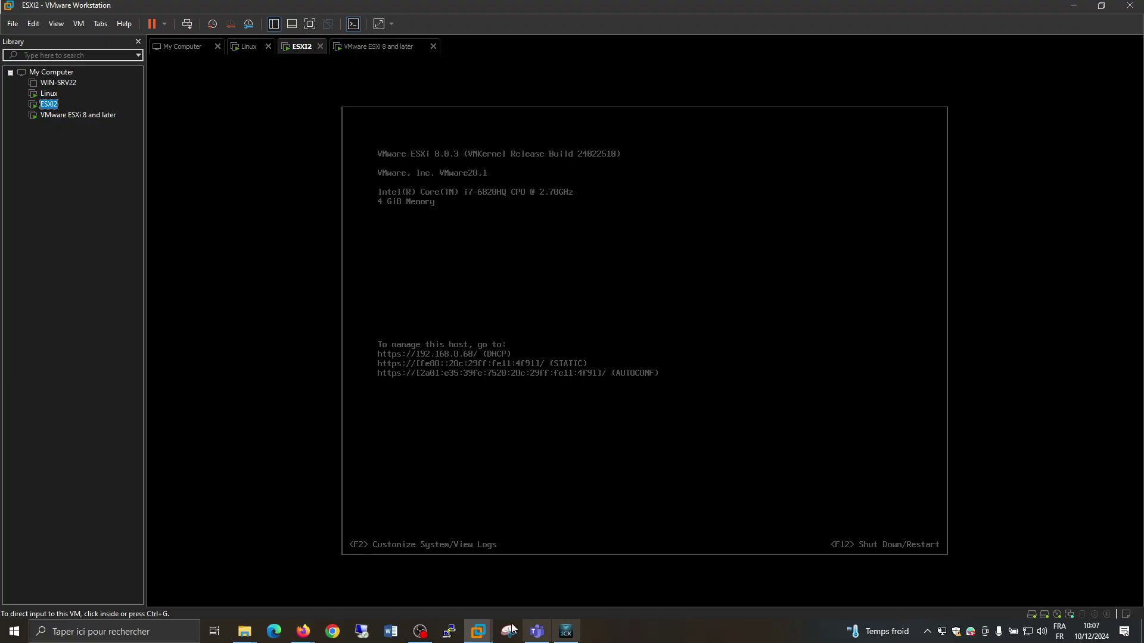
- Switch to the vSphere Client in Firefox and rescan host 192.168.0.68 for new storage devices and new VMFS volumes
mouse_move(304, 631)
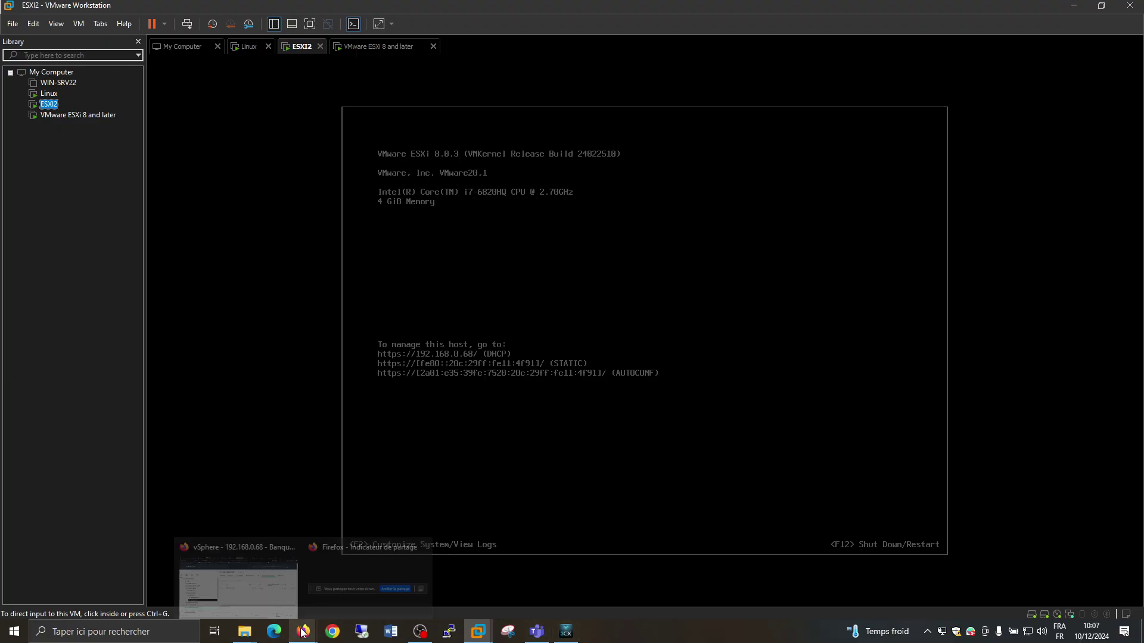
click(270, 591)
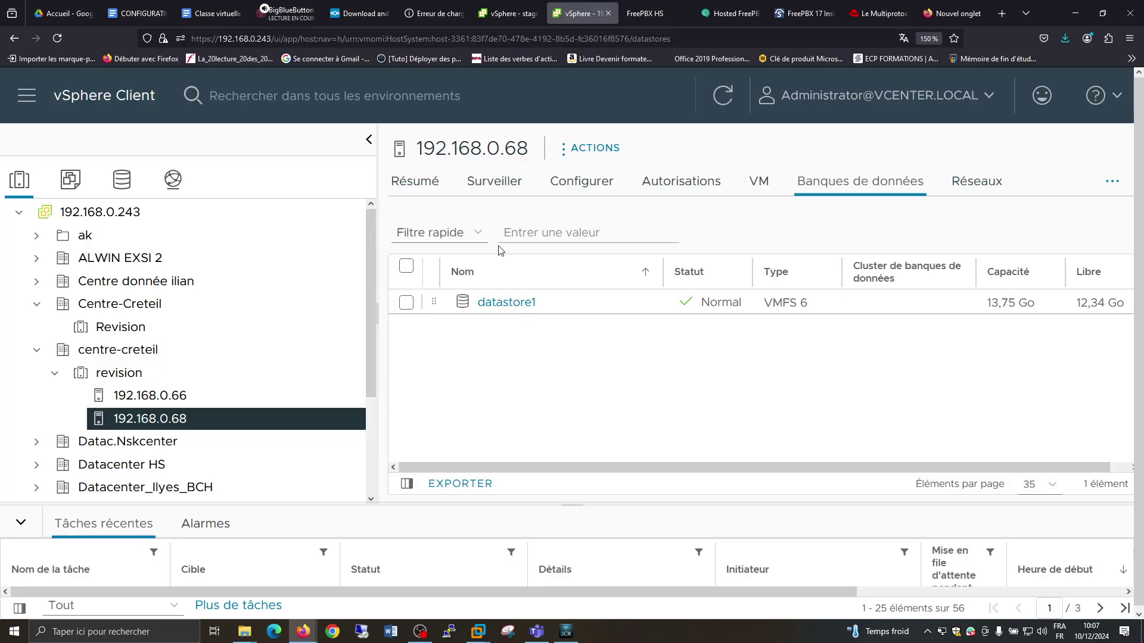
click(584, 149)
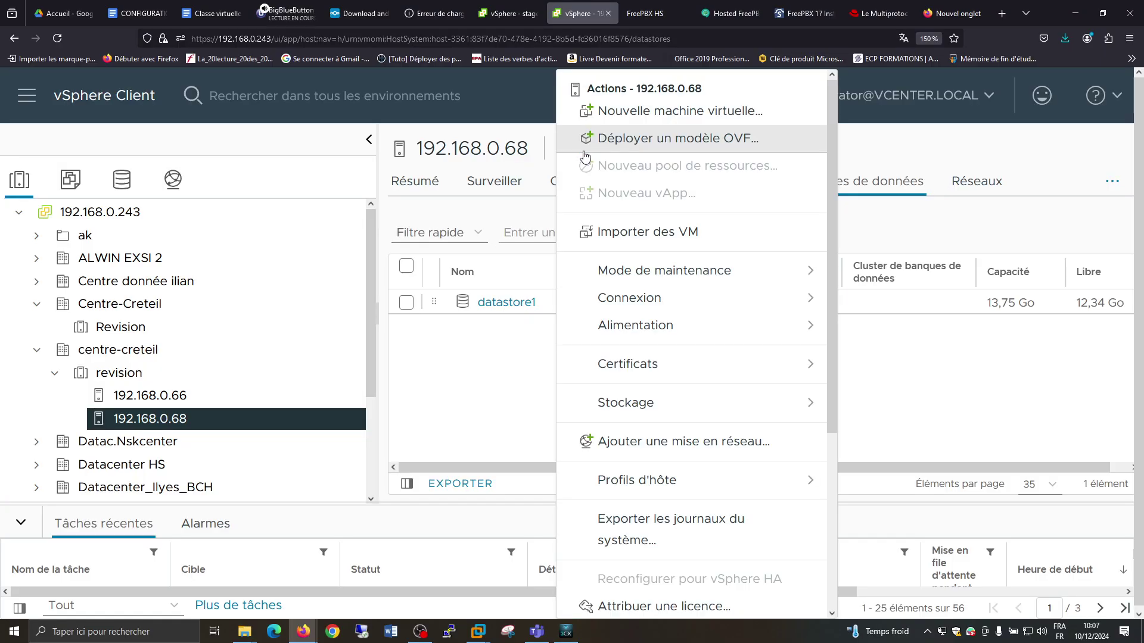
scroll(691, 201, down, 3)
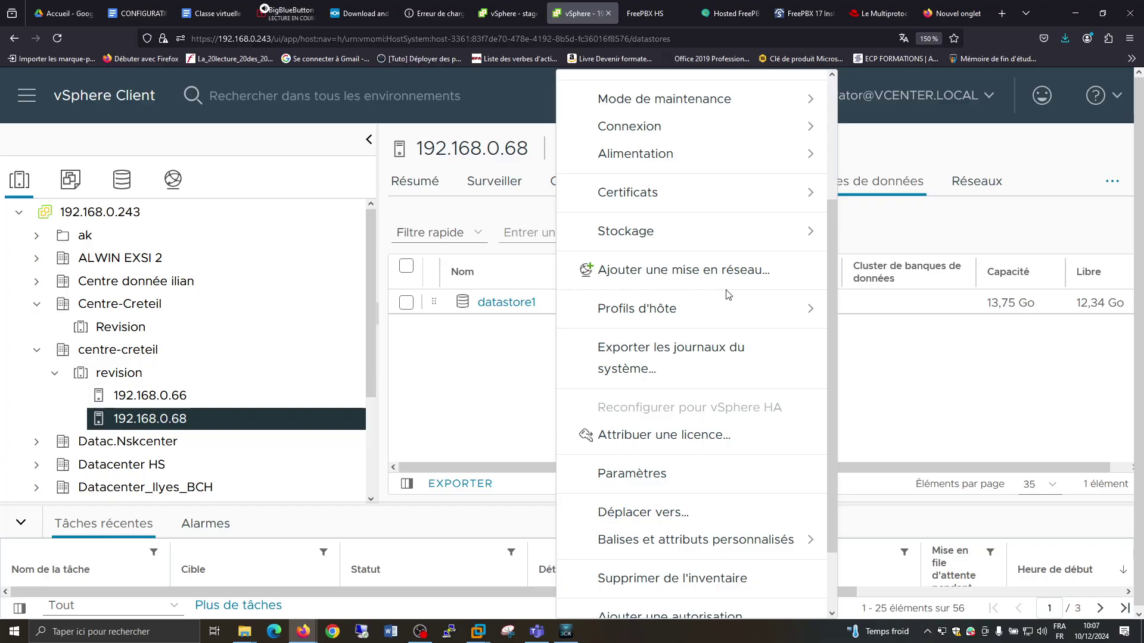
mouse_move(749, 238)
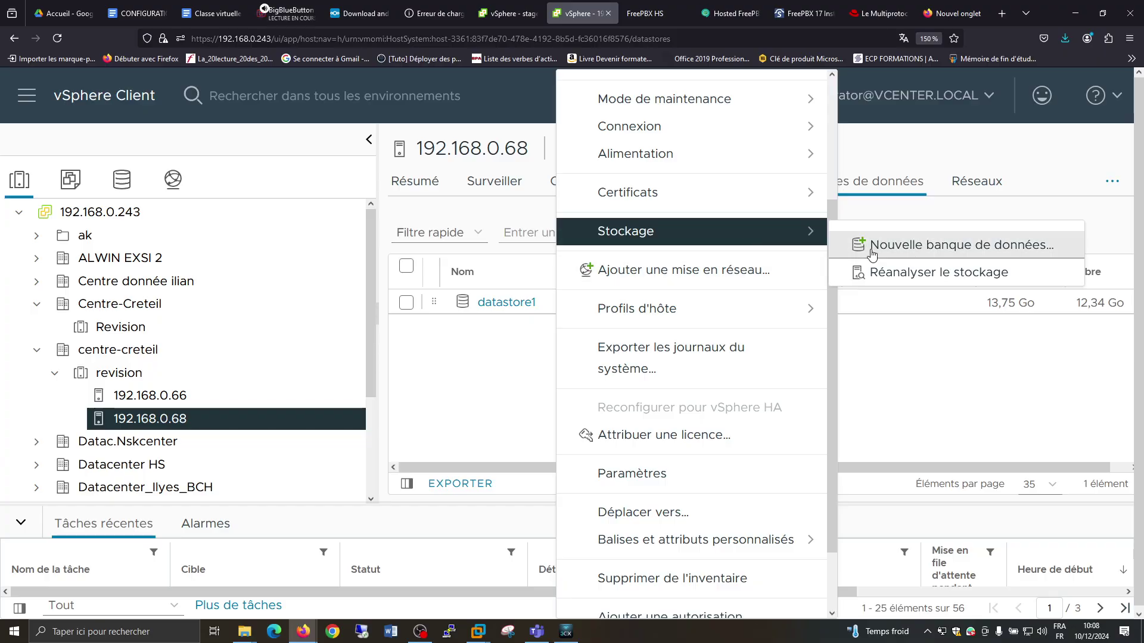
click(930, 272)
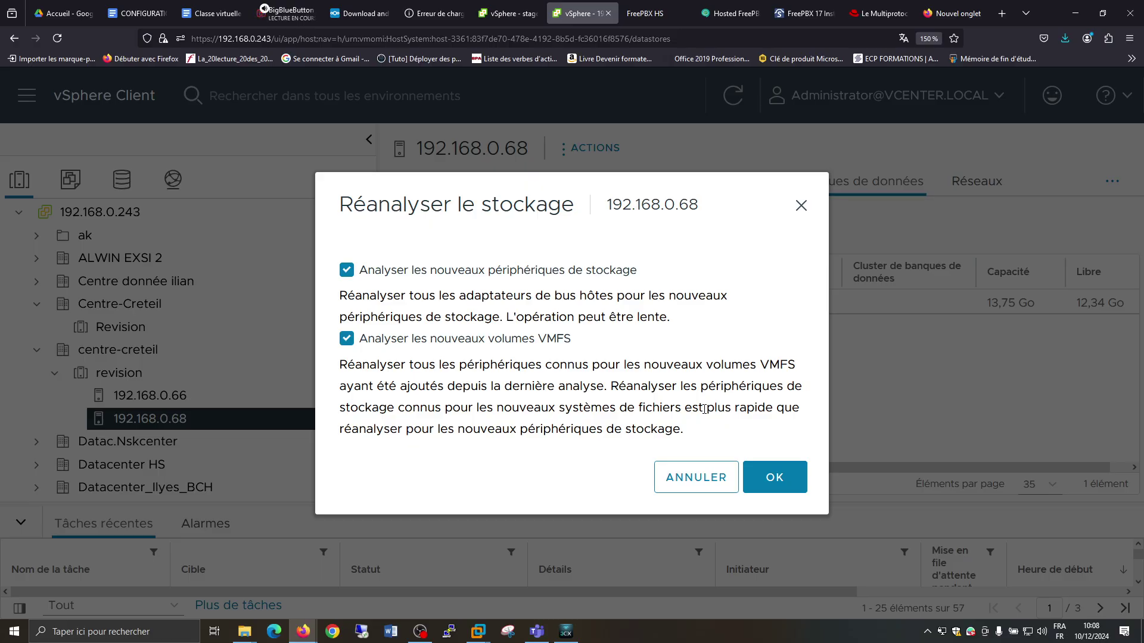
click(772, 480)
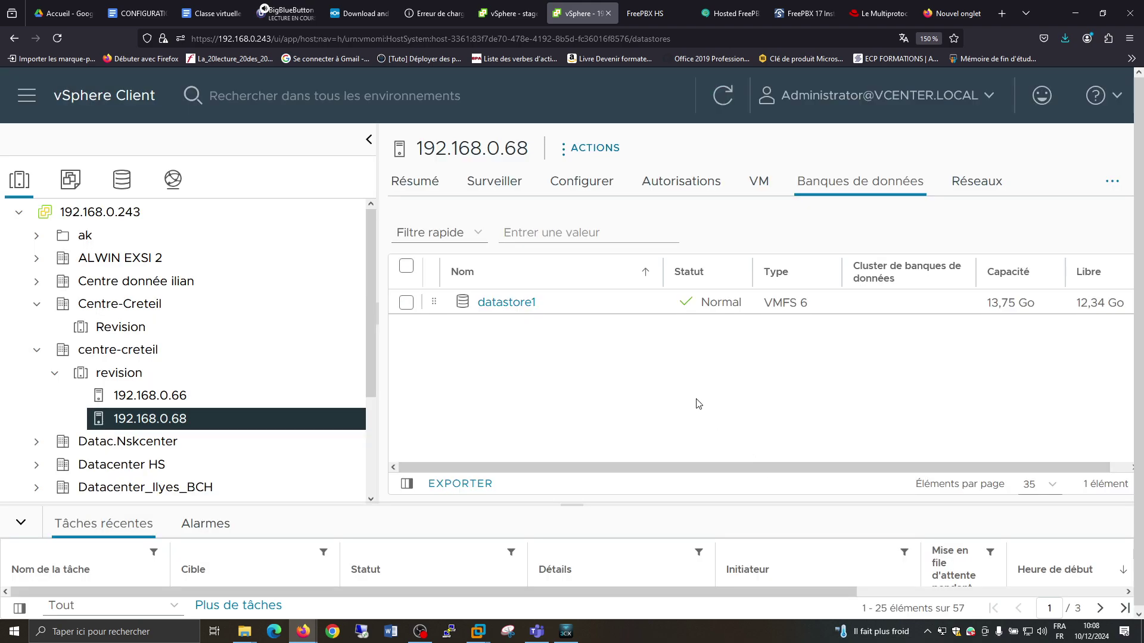
- Rescan the storage of host 192.168.0.66 for new storage devices and new VMFS volumes
click(103, 402)
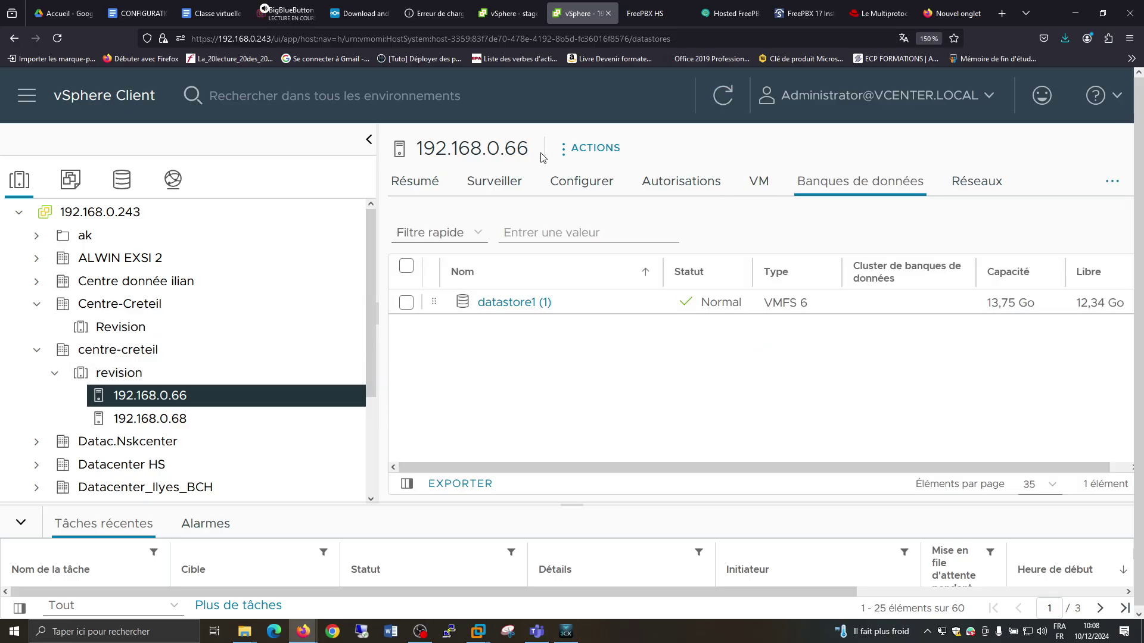
click(585, 152)
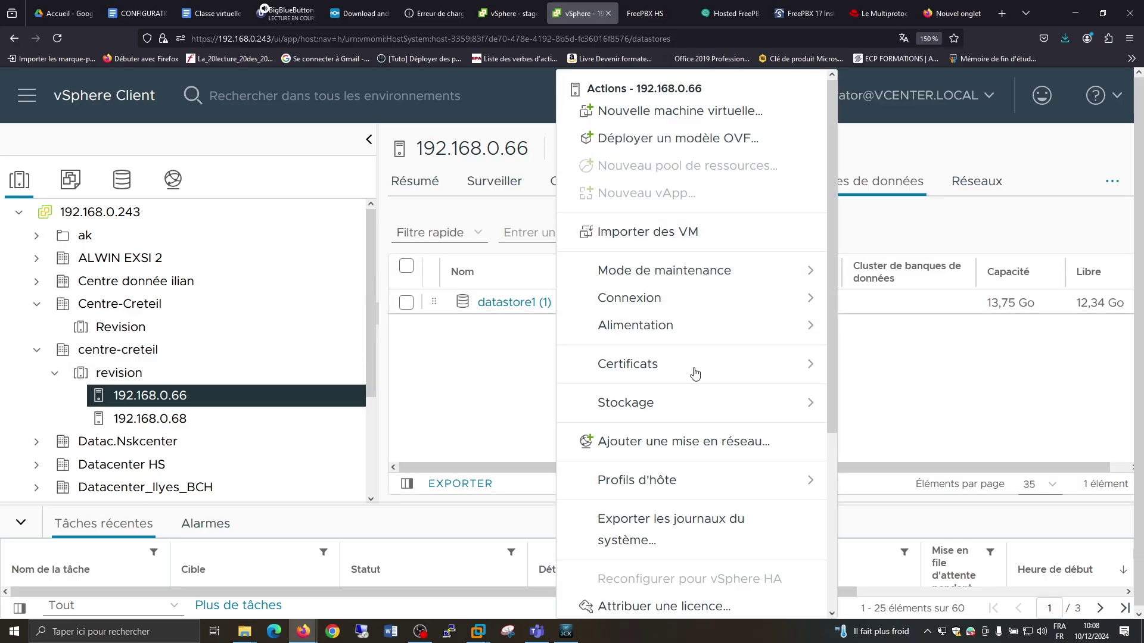
mouse_move(733, 406)
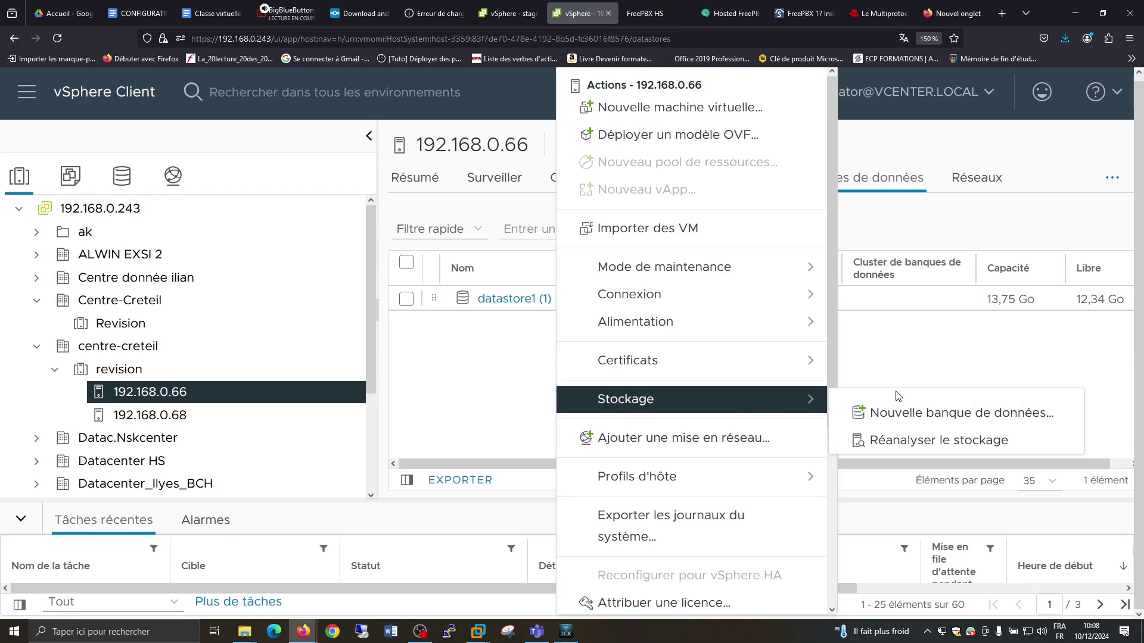
click(924, 441)
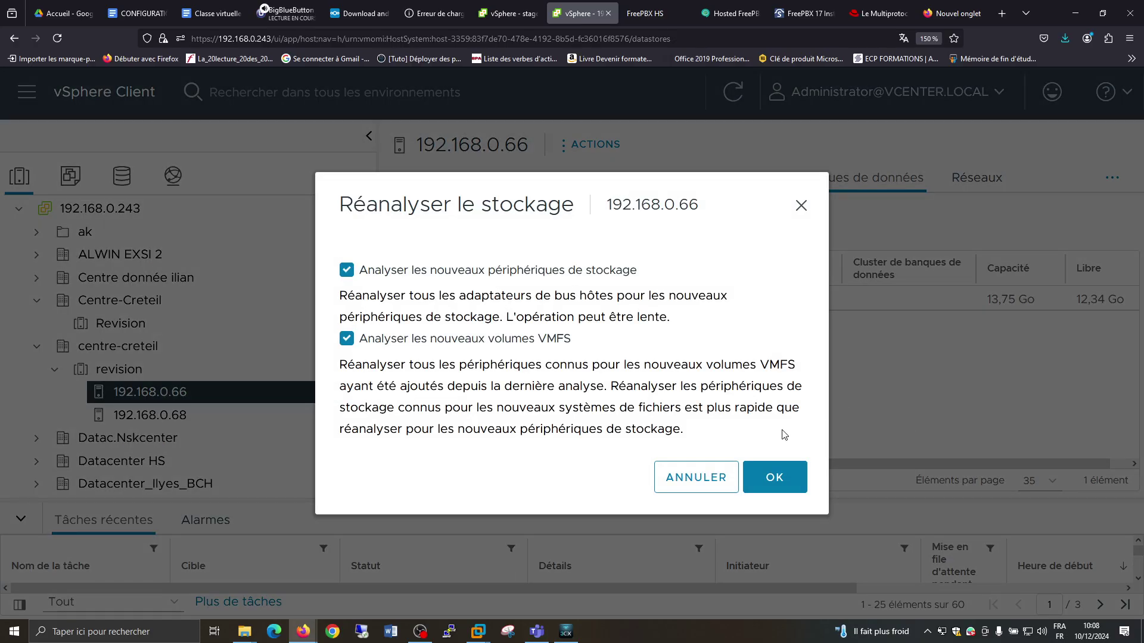
click(777, 488)
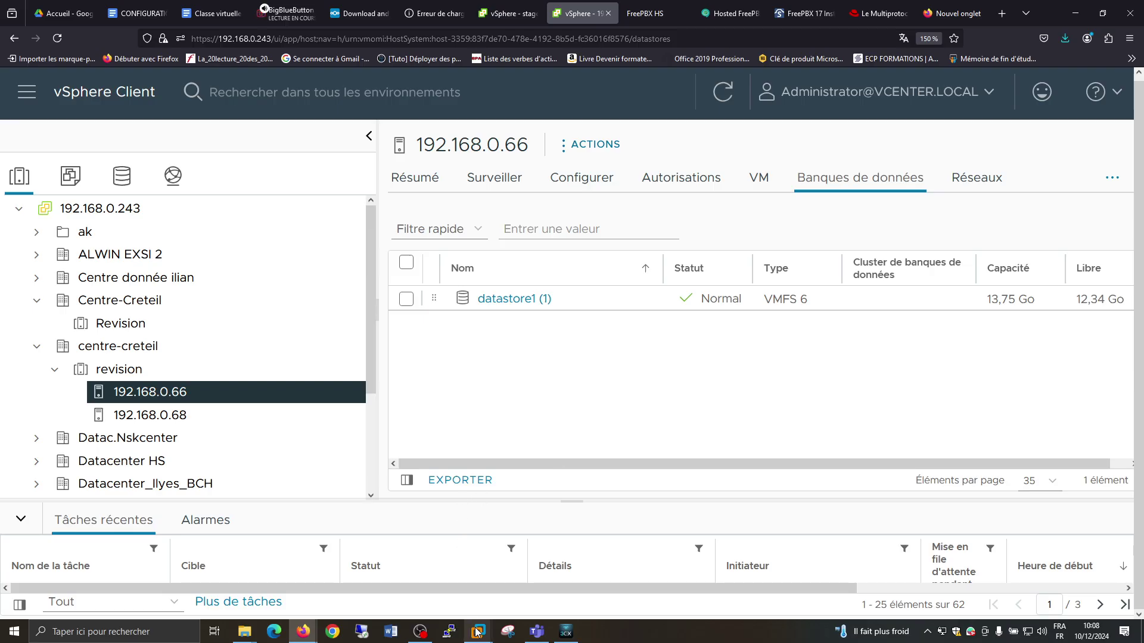
- Check the management address on the ESXI2 console in VMware Workstation, and return to the vSphere Client in Firefox
mouse_move(480, 636)
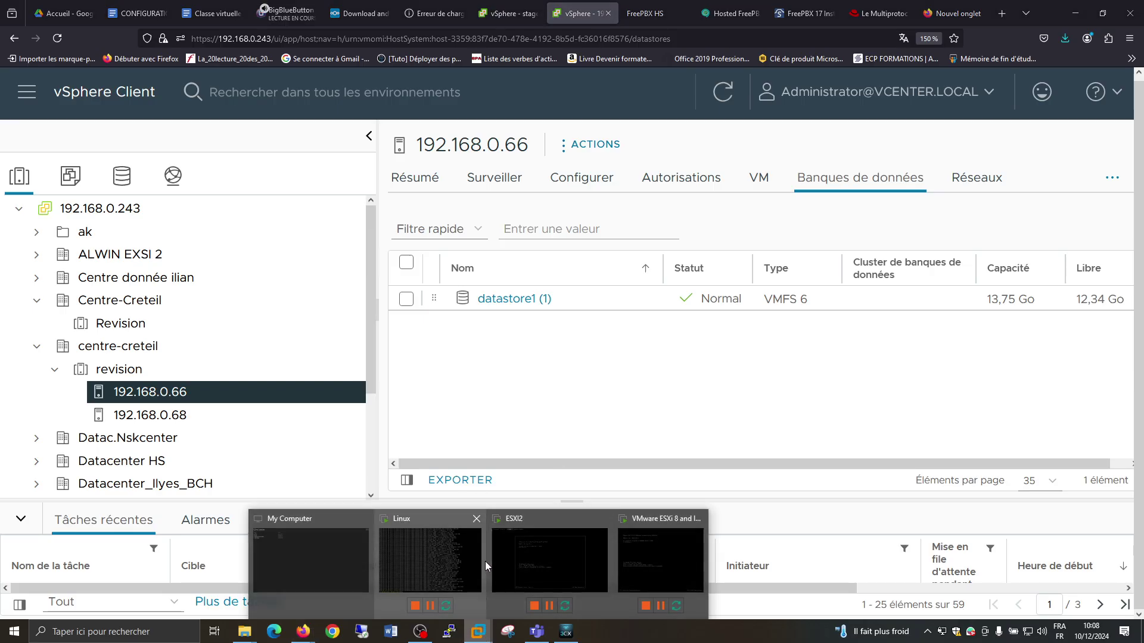
mouse_move(485, 562)
mouse_move(569, 558)
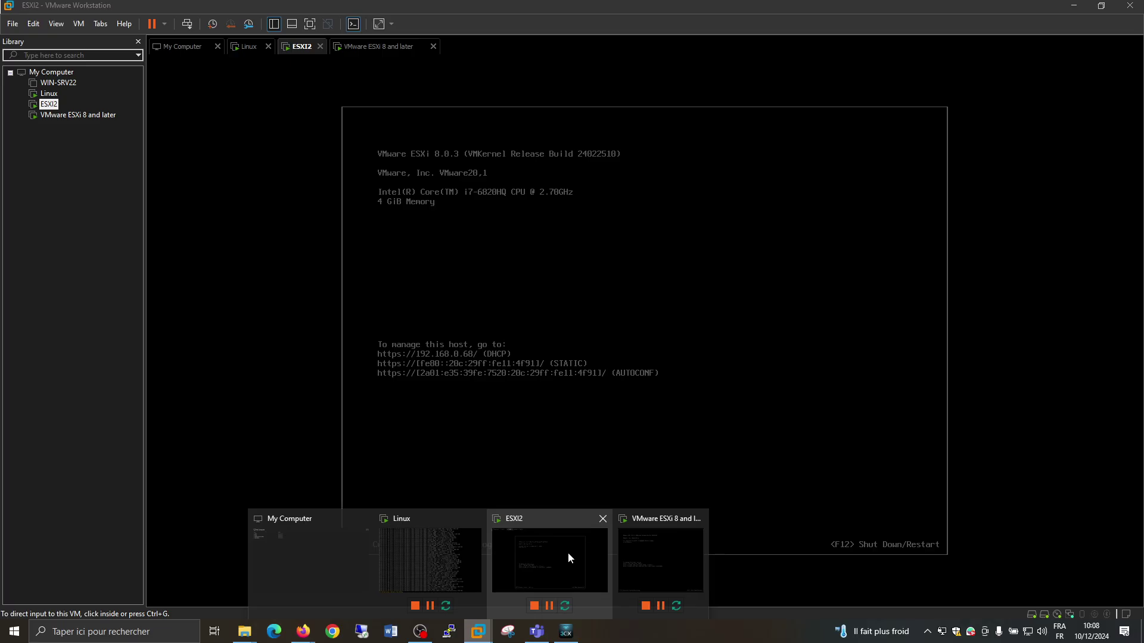
click(569, 559)
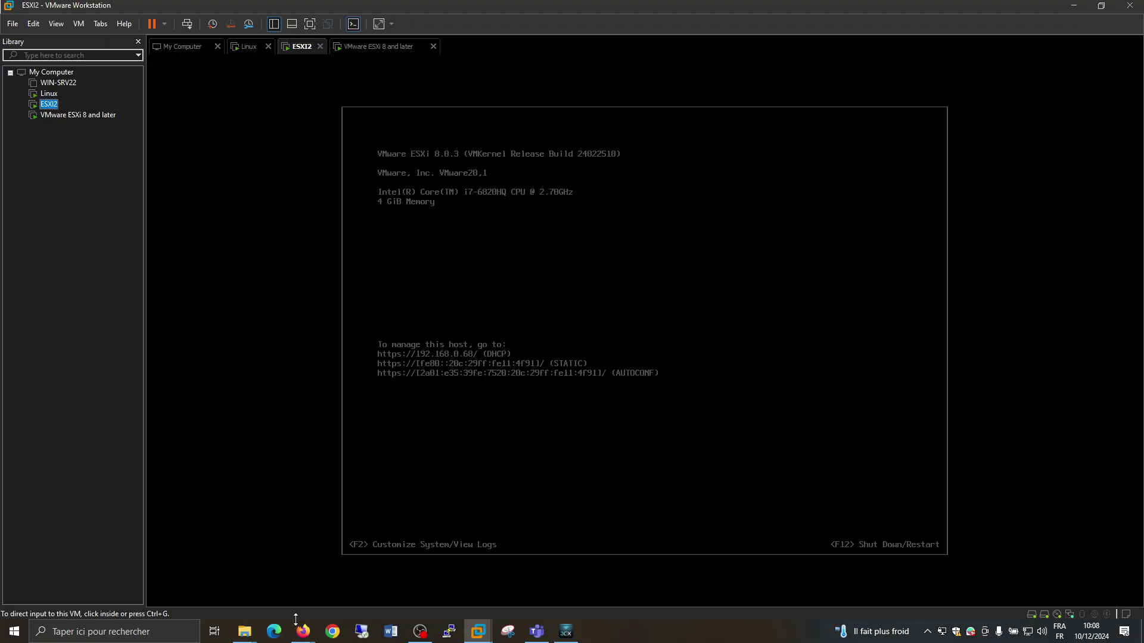
mouse_move(301, 628)
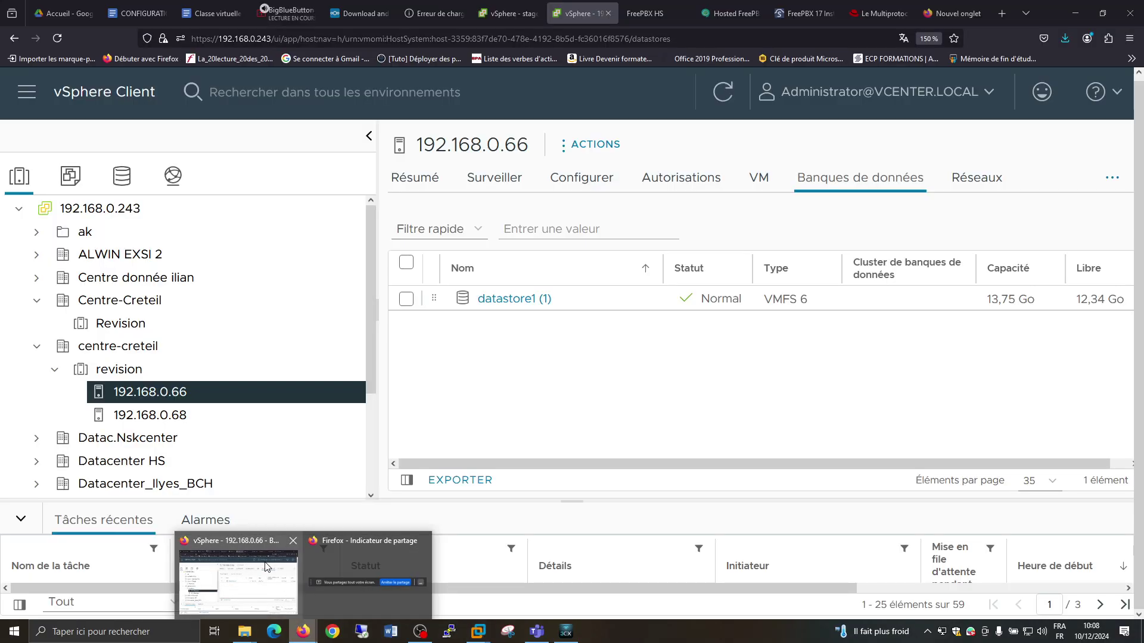
click(266, 567)
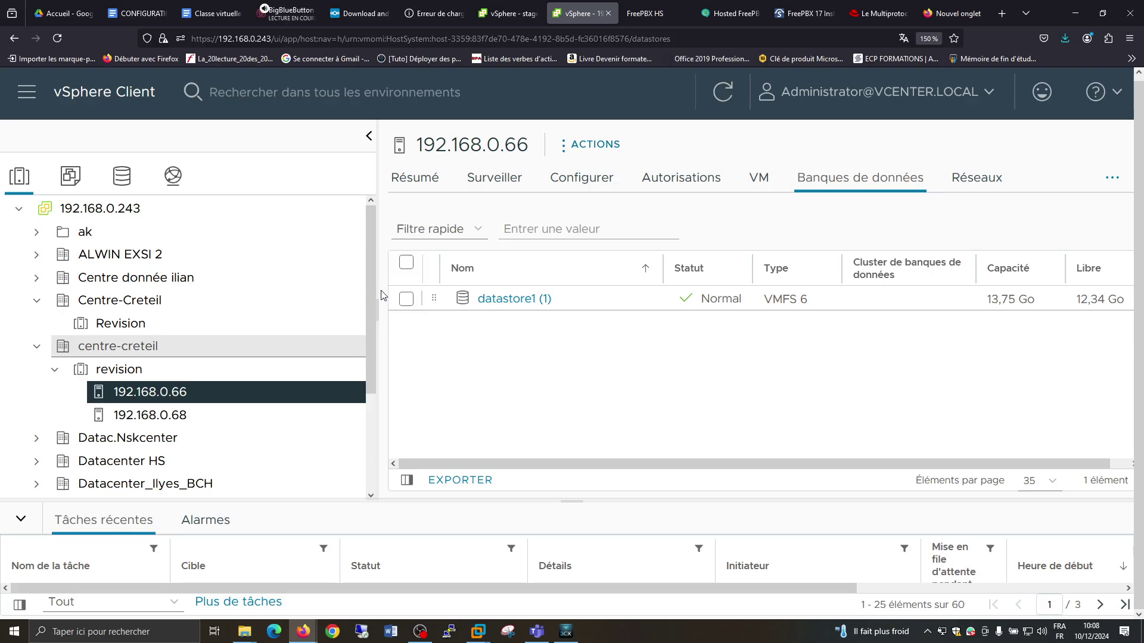
- Open the ESXi host's web interface at 192.168.0.68 in the FreePBX HS browser tab, accepting the security risk
click(647, 13)
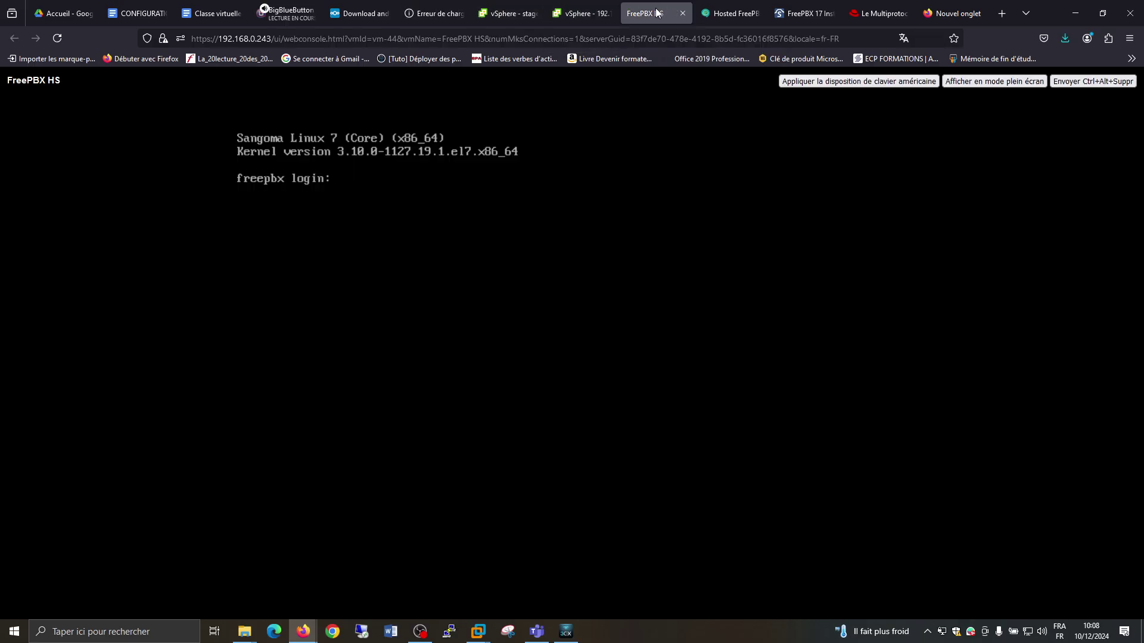
click(604, 39)
text(192.168.0.)
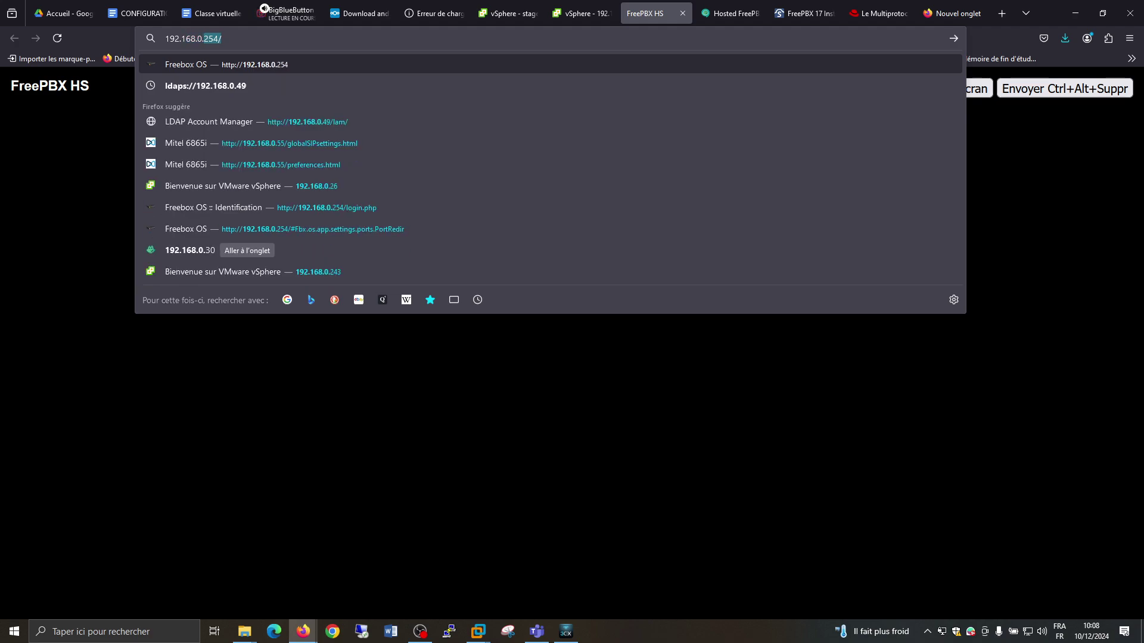
click(479, 630)
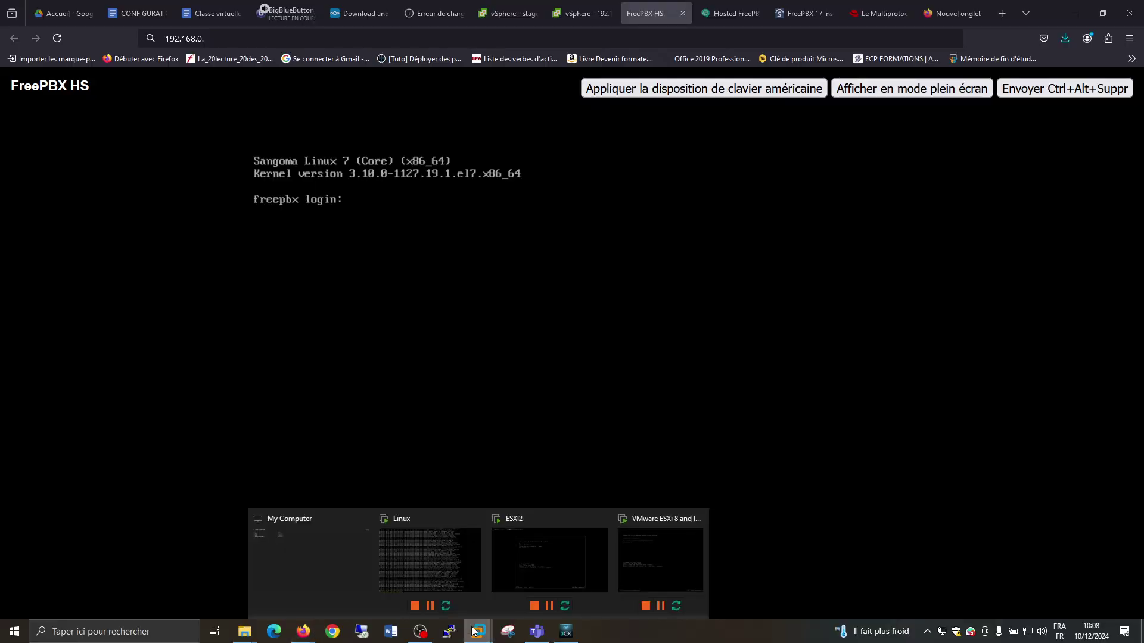
mouse_move(562, 544)
click(496, 37)
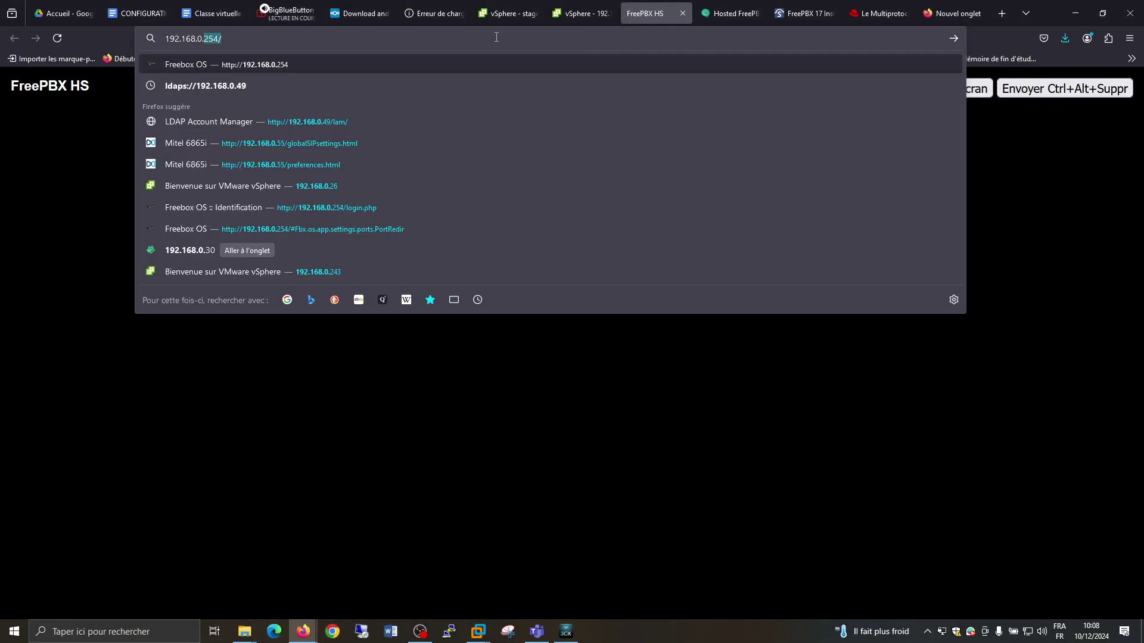
text(192.168.0.68)
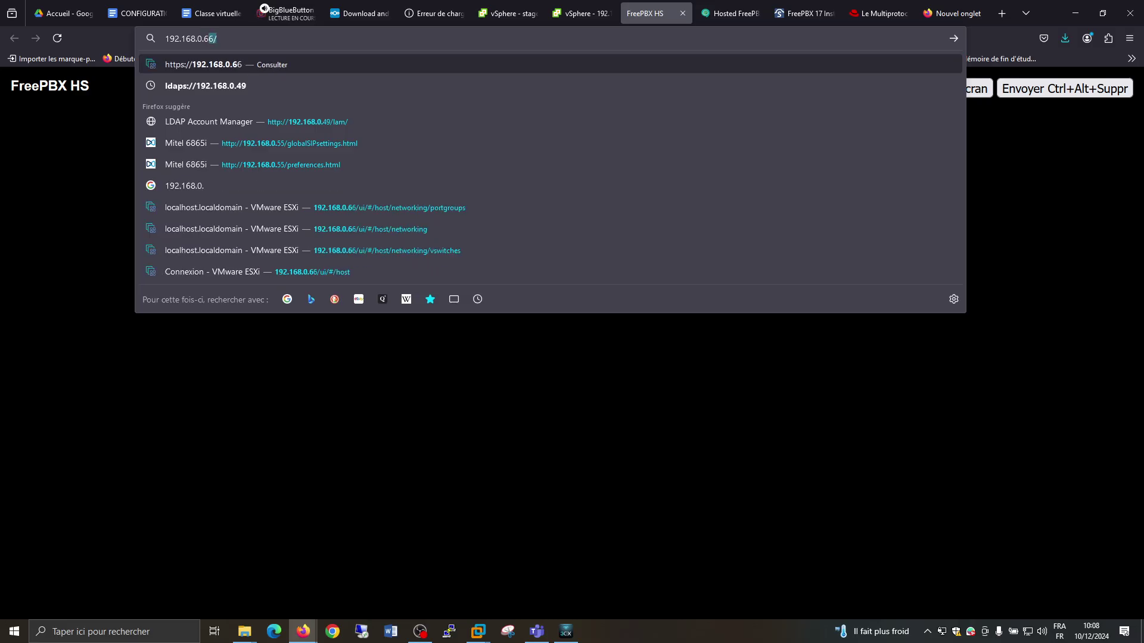
key(Return)
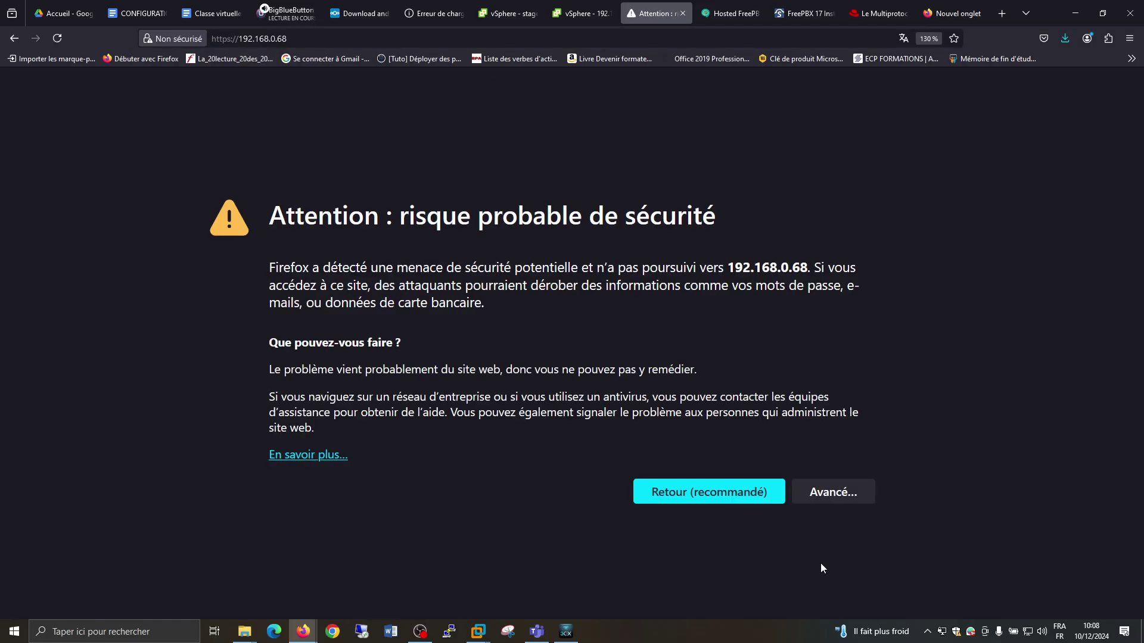
click(845, 490)
click(717, 560)
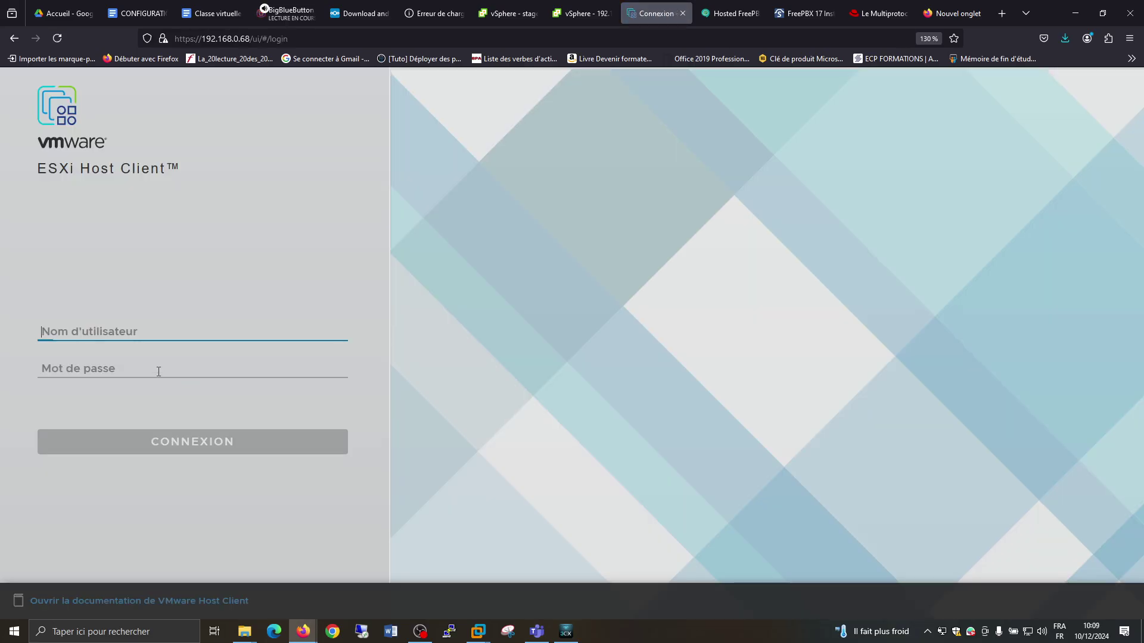
- Log in to the ESXi Host Client as root with the account password, without saving it, and accept joining the VMware improvement programme
text(root)
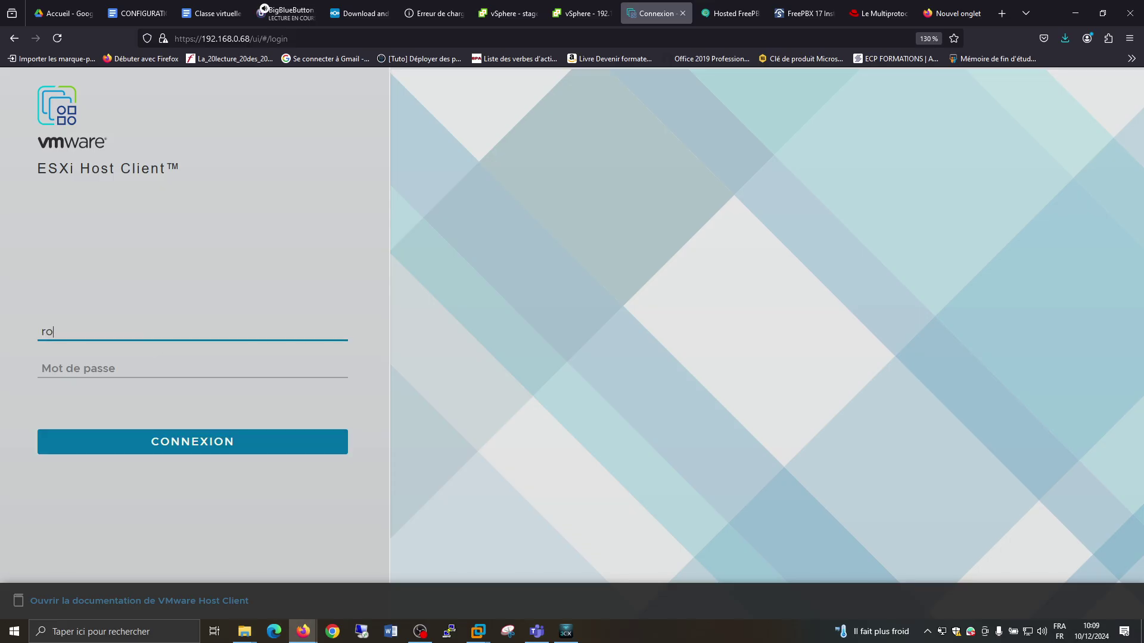
key(Tab)
text(•••)
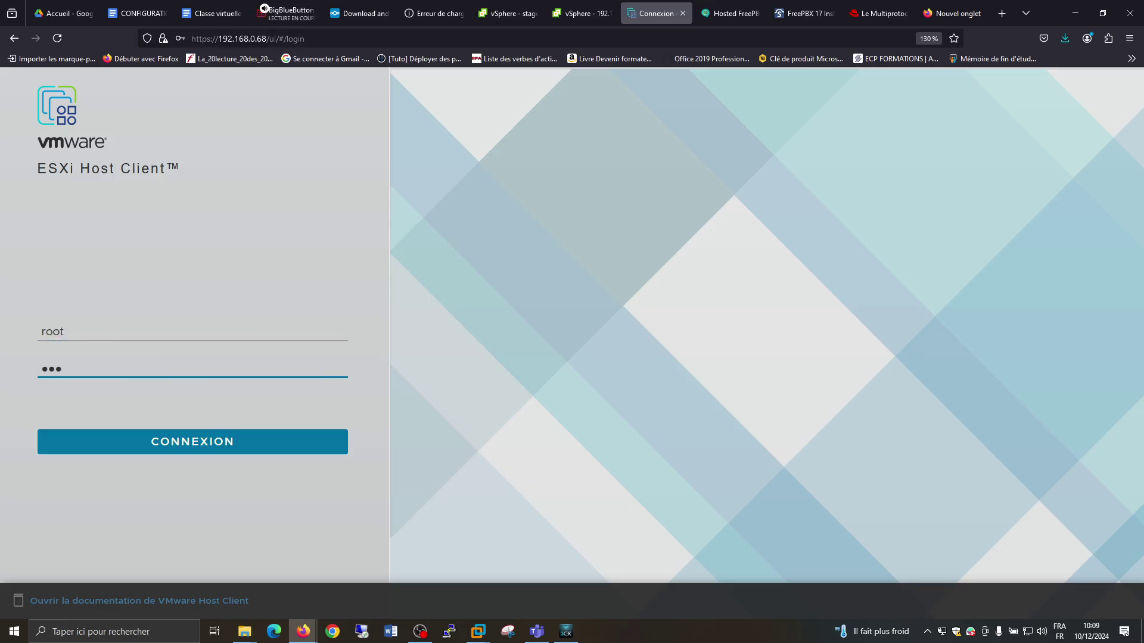
text(••••••)
key(Return)
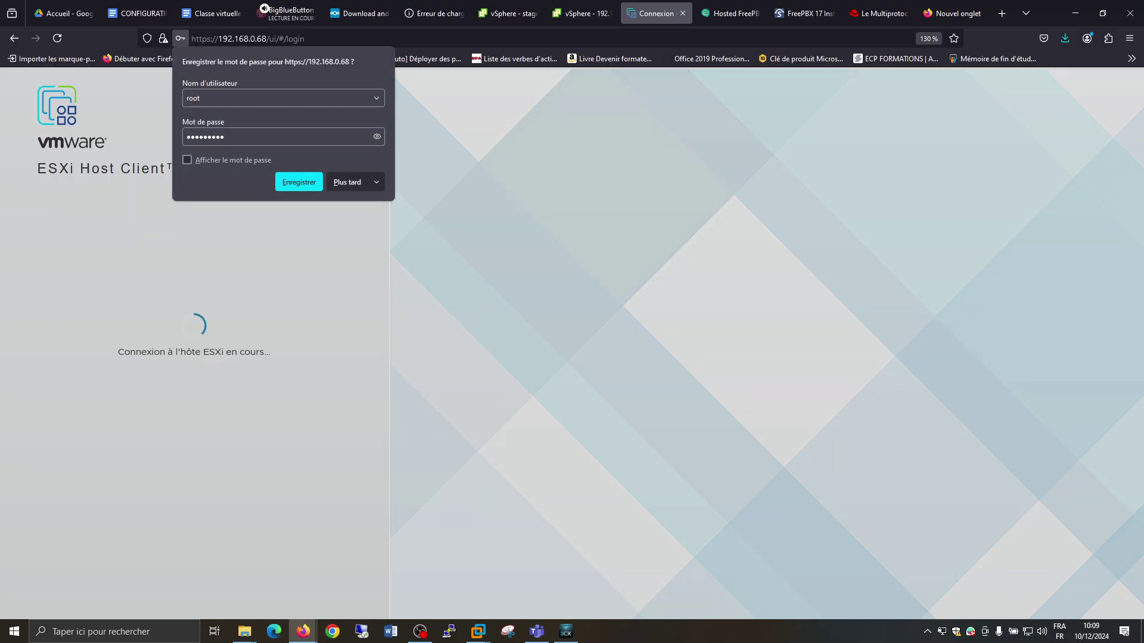
click(346, 184)
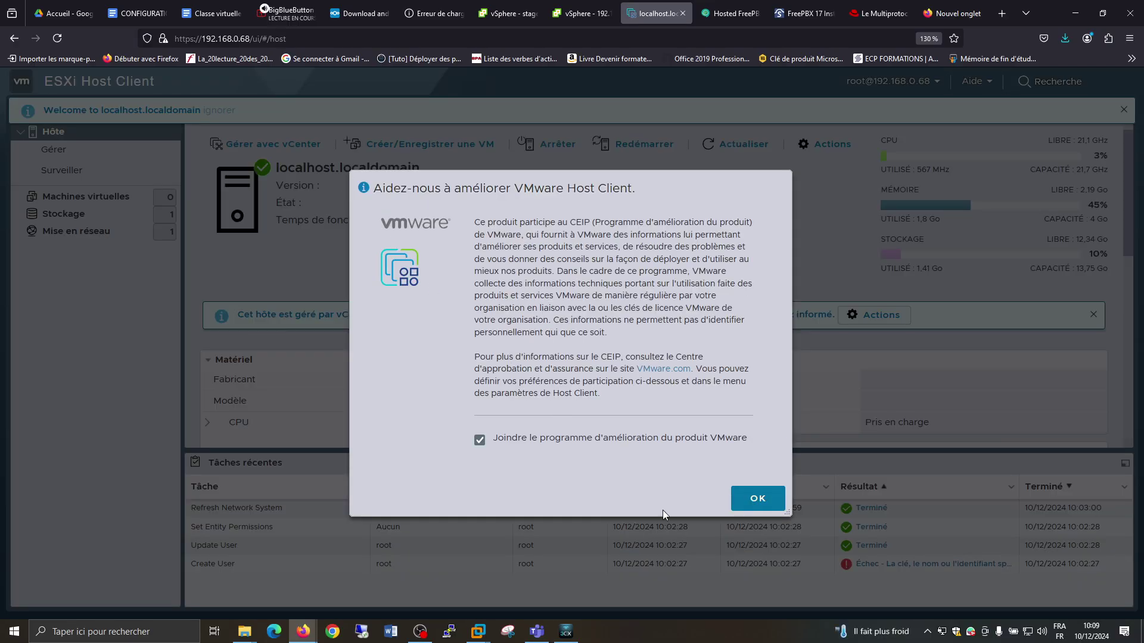
click(767, 504)
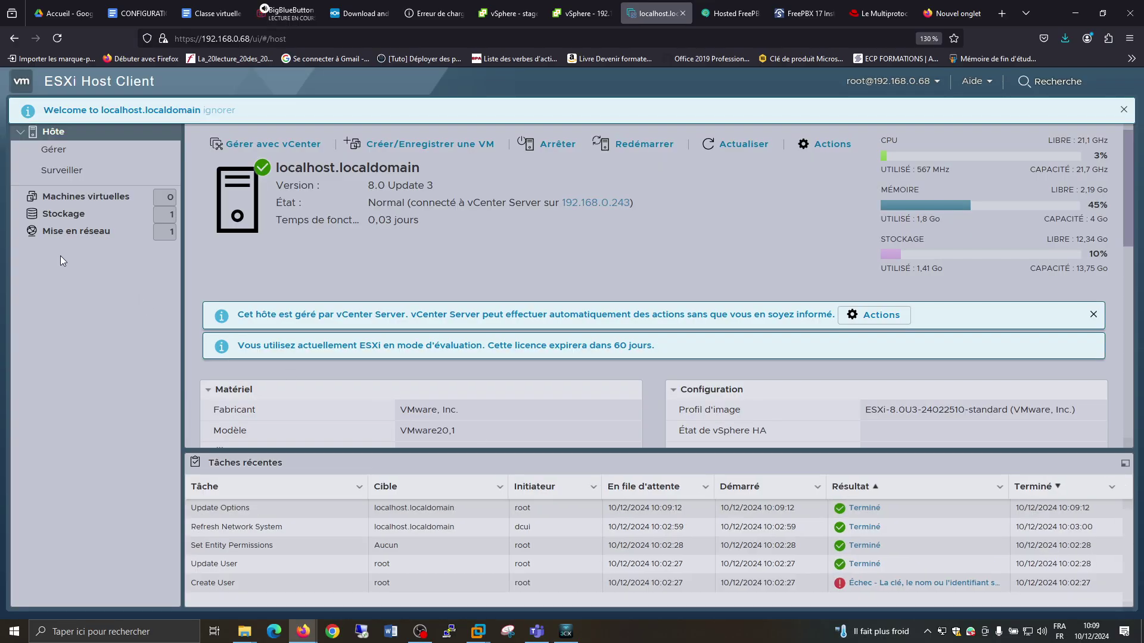
- Check the datastores, adapters and storage devices of the ESXi host at 192.168.0.68
click(53, 215)
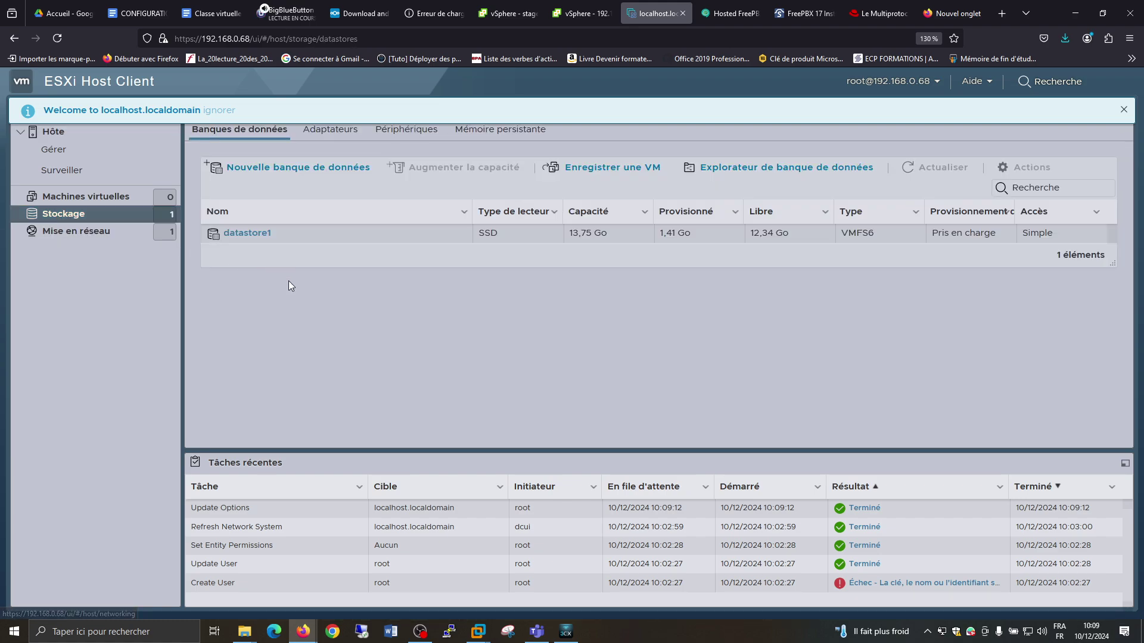
click(342, 132)
click(409, 132)
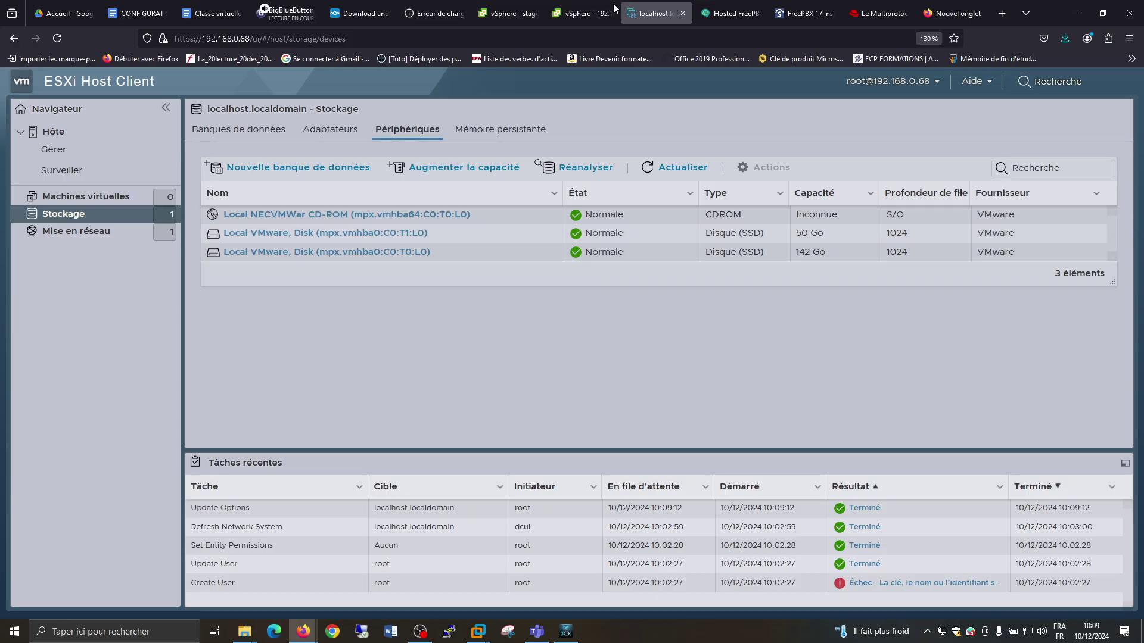
- Return to the vSphere Client and check the updates and datastores of host 192.168.0.66
click(579, 15)
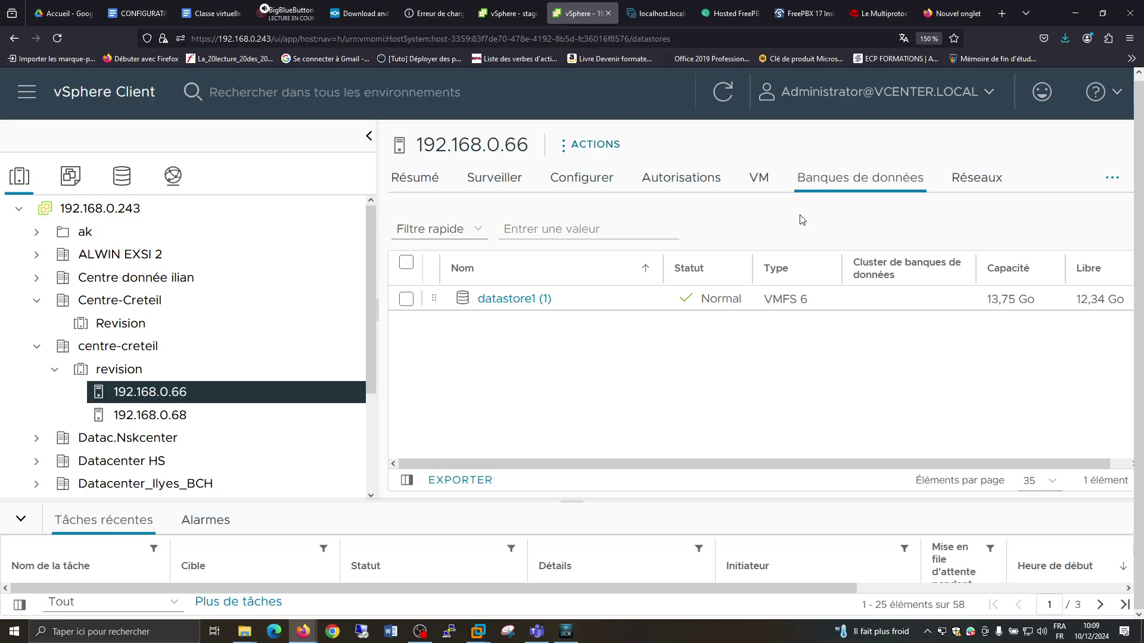
click(1119, 186)
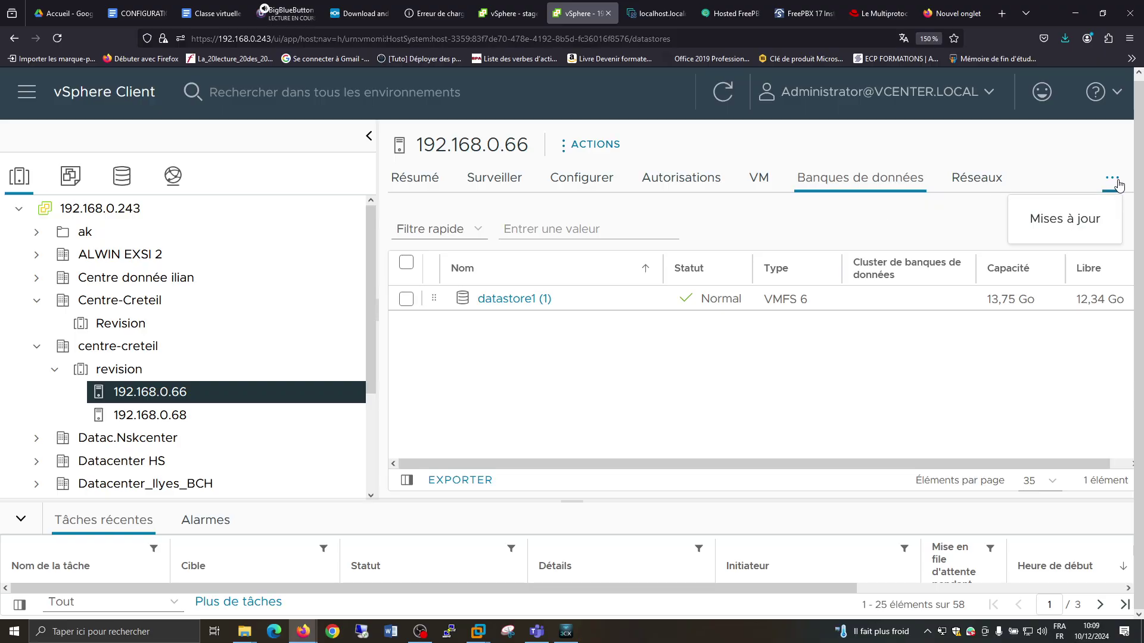
click(1072, 220)
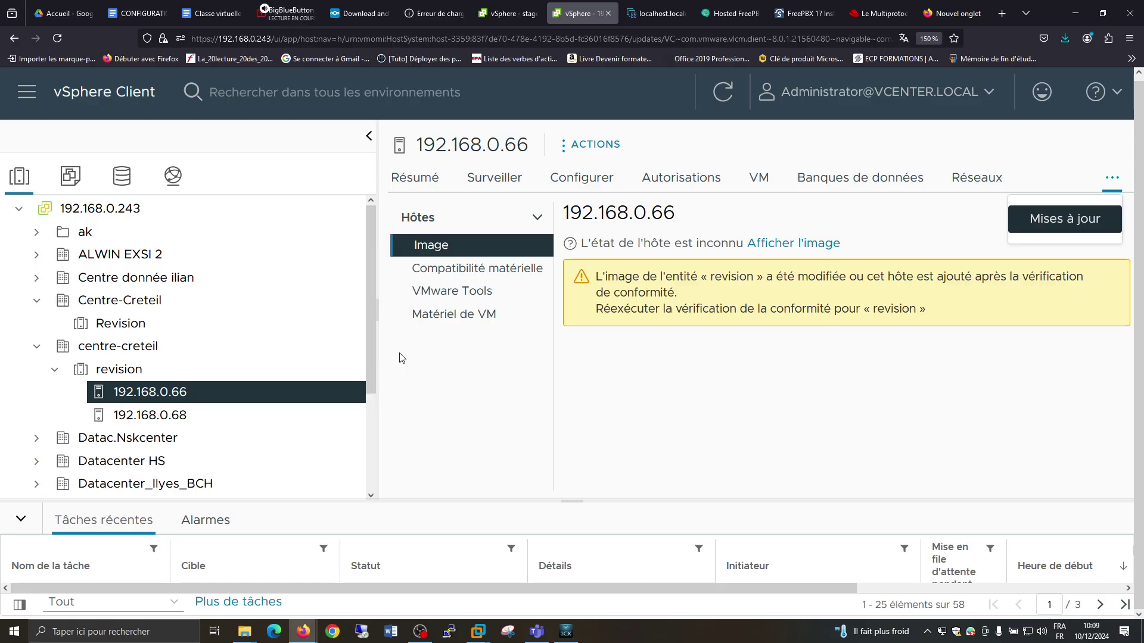
click(758, 177)
click(845, 178)
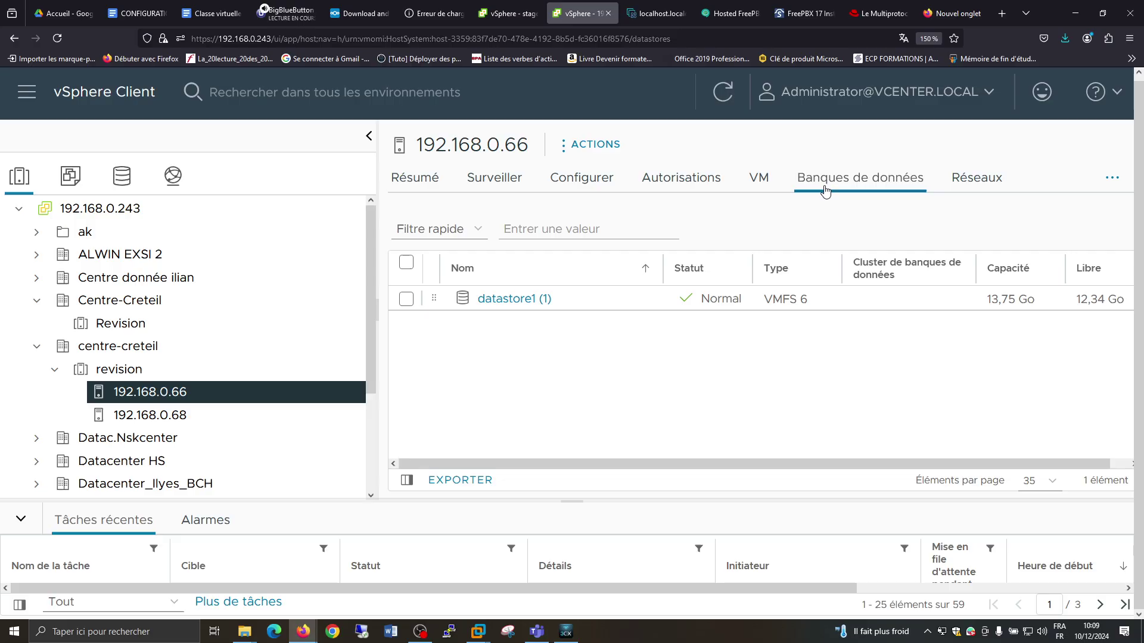
- On ESXi host 192.168.0.68, create a VMFS 6 datastore named stockage using all of the 50 GB local VMware disk, accepting the disk erasure
click(652, 13)
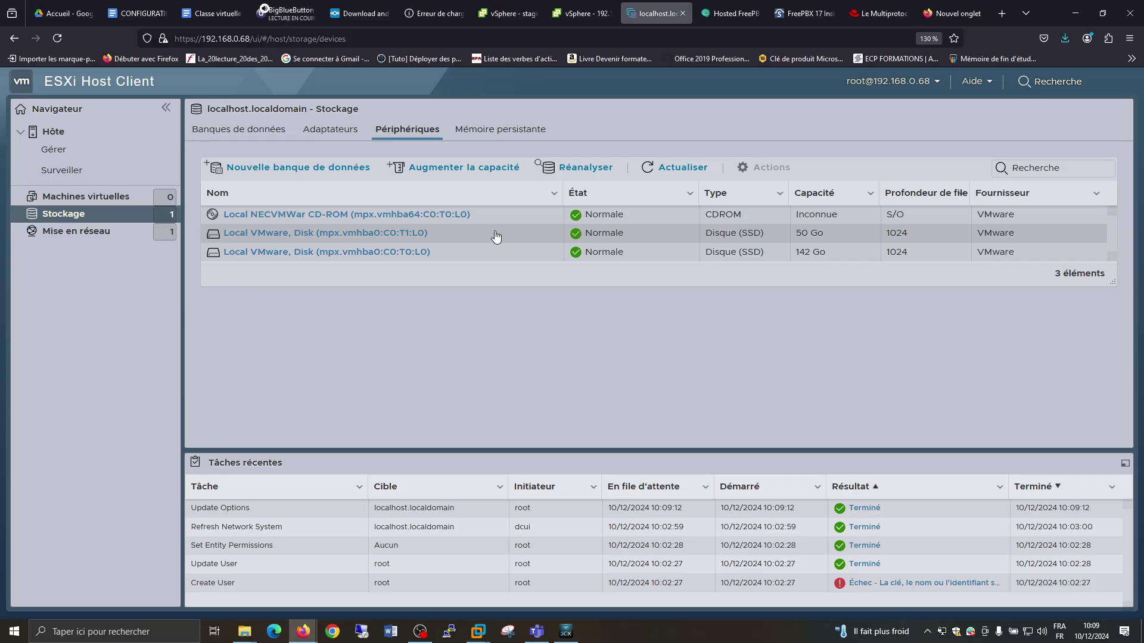
click(270, 169)
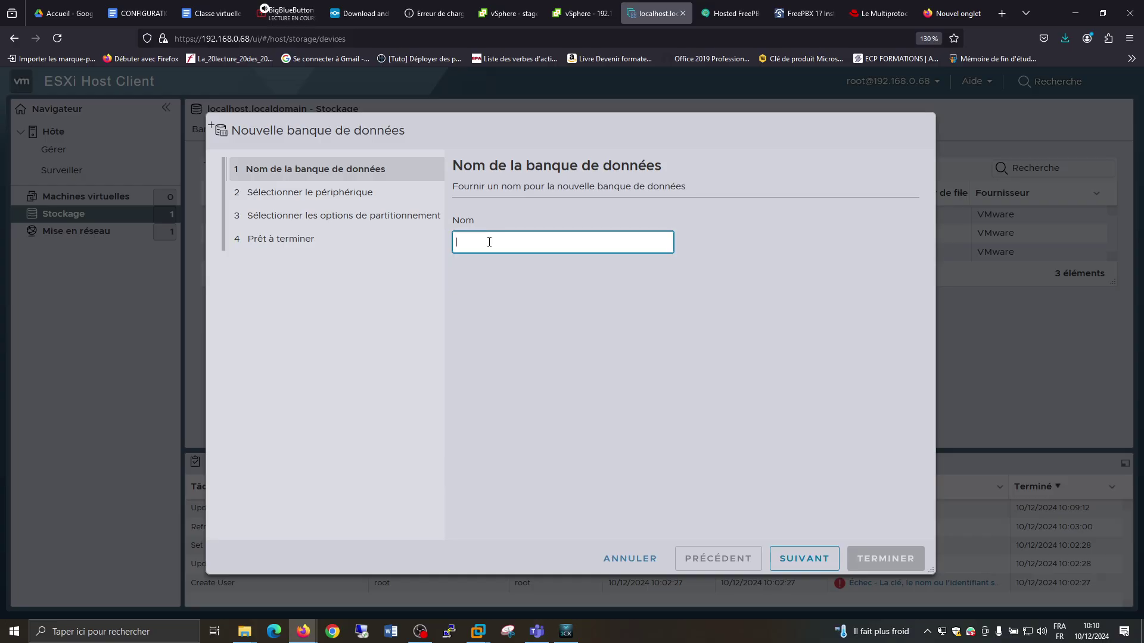
text(stockage)
click(788, 557)
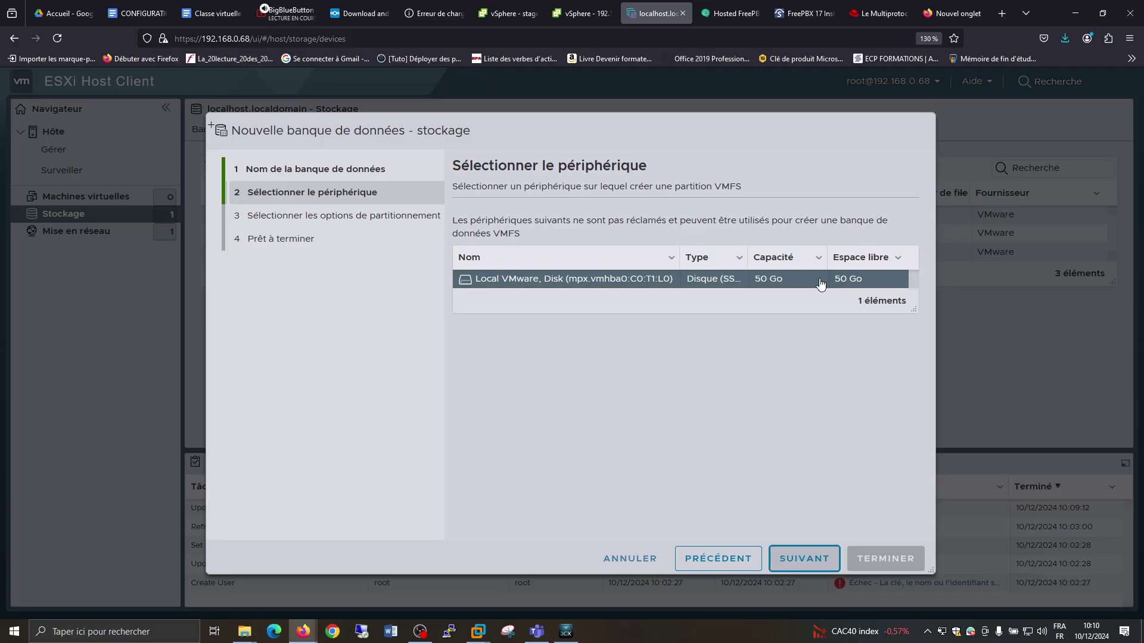
click(805, 559)
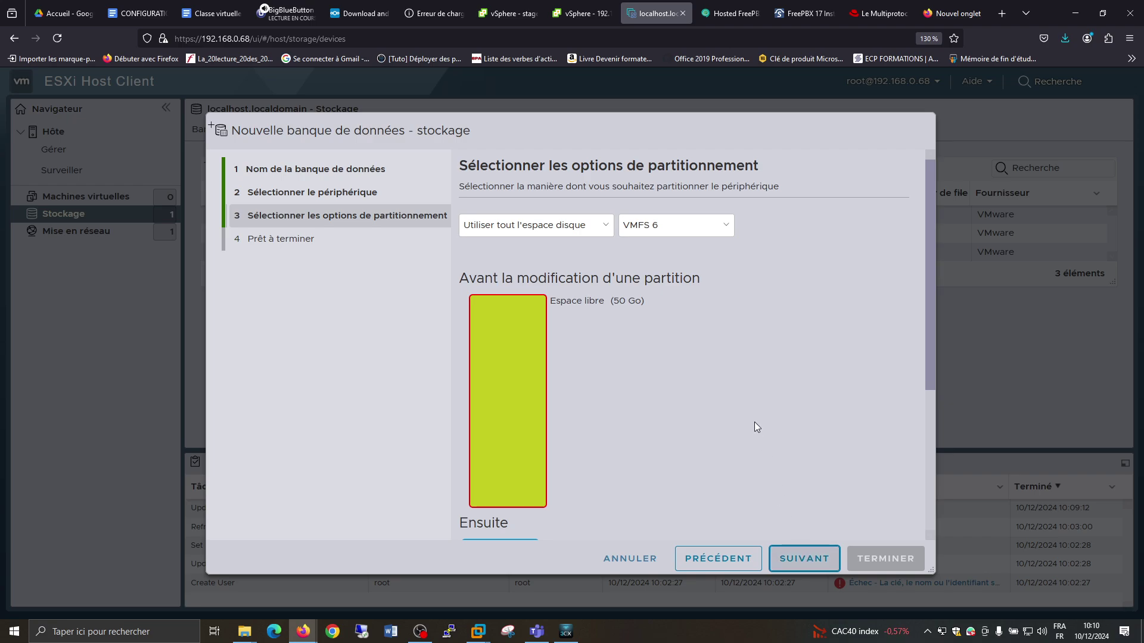
scroll(794, 331, down, 4)
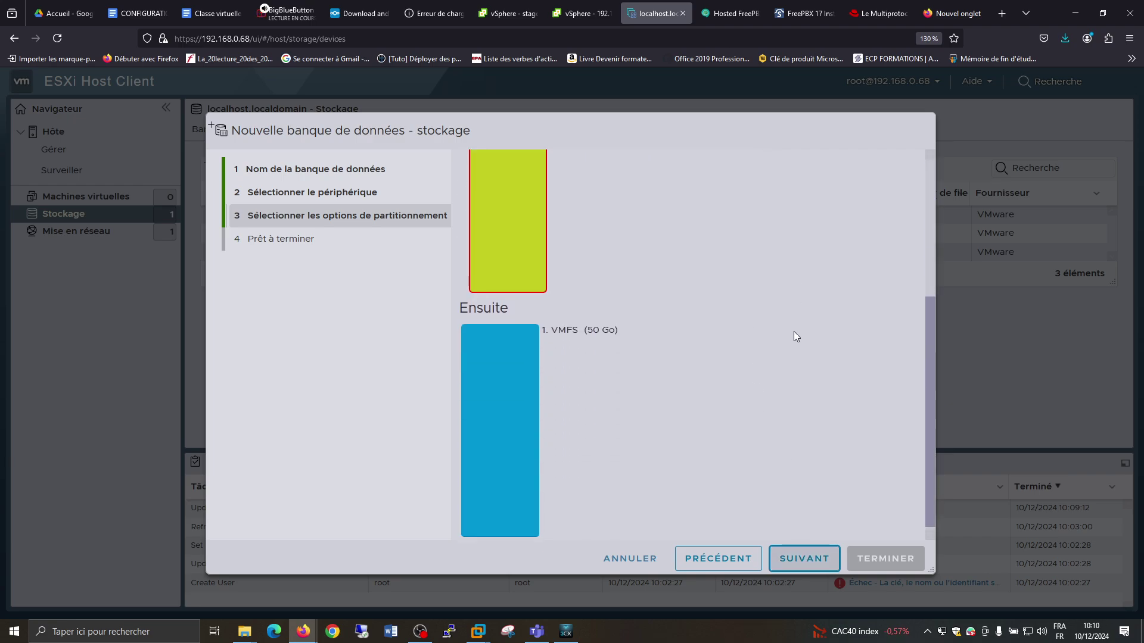
scroll(793, 331, up, 4)
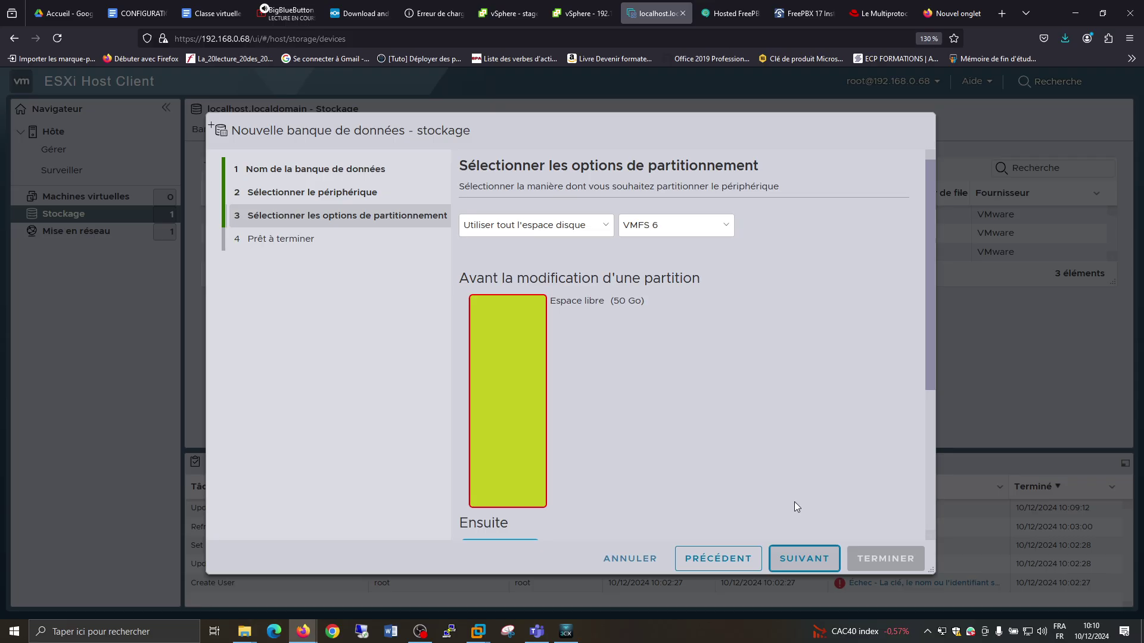
click(809, 558)
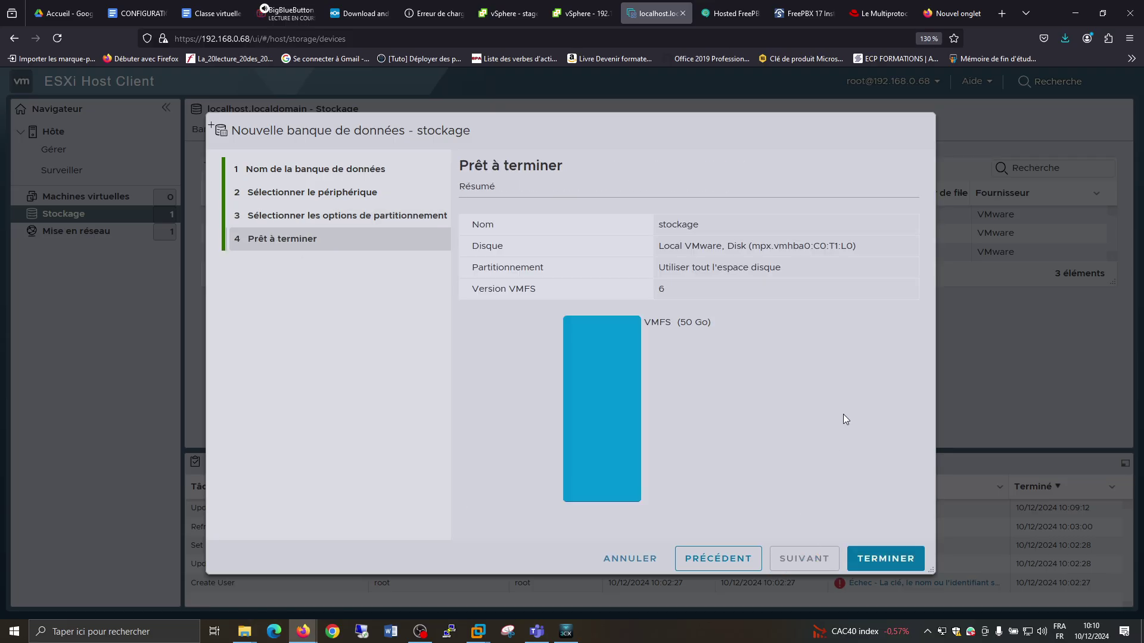
click(891, 563)
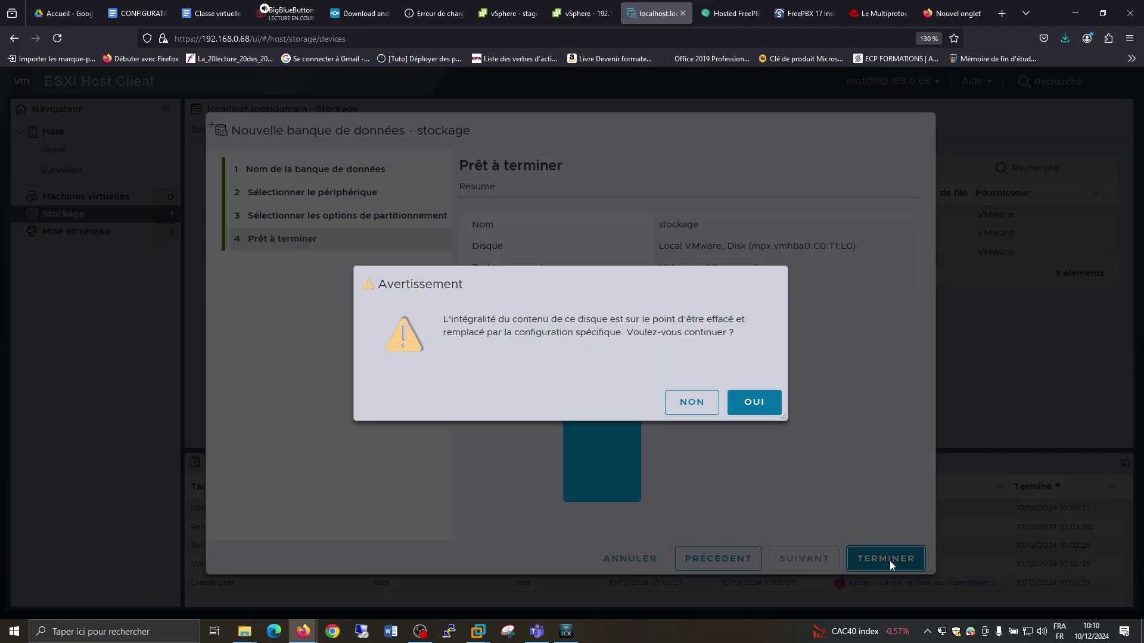
click(752, 403)
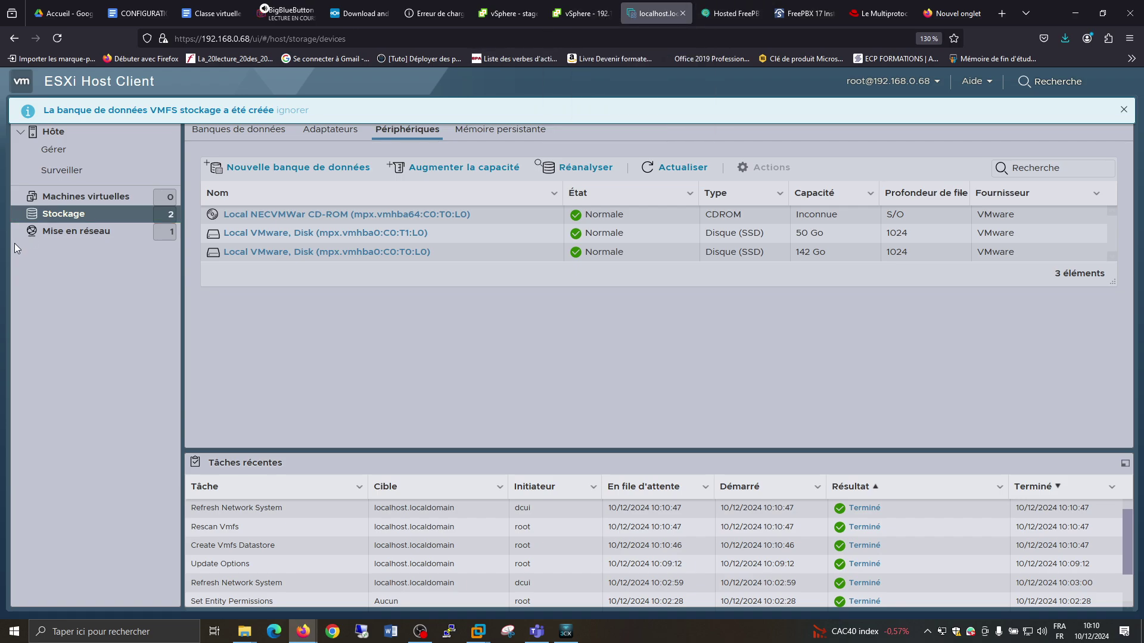
- Check the datastore list in the ESXi Host Client, and compare it with host 192.168.0.68's datastores in the vSphere Client
click(229, 127)
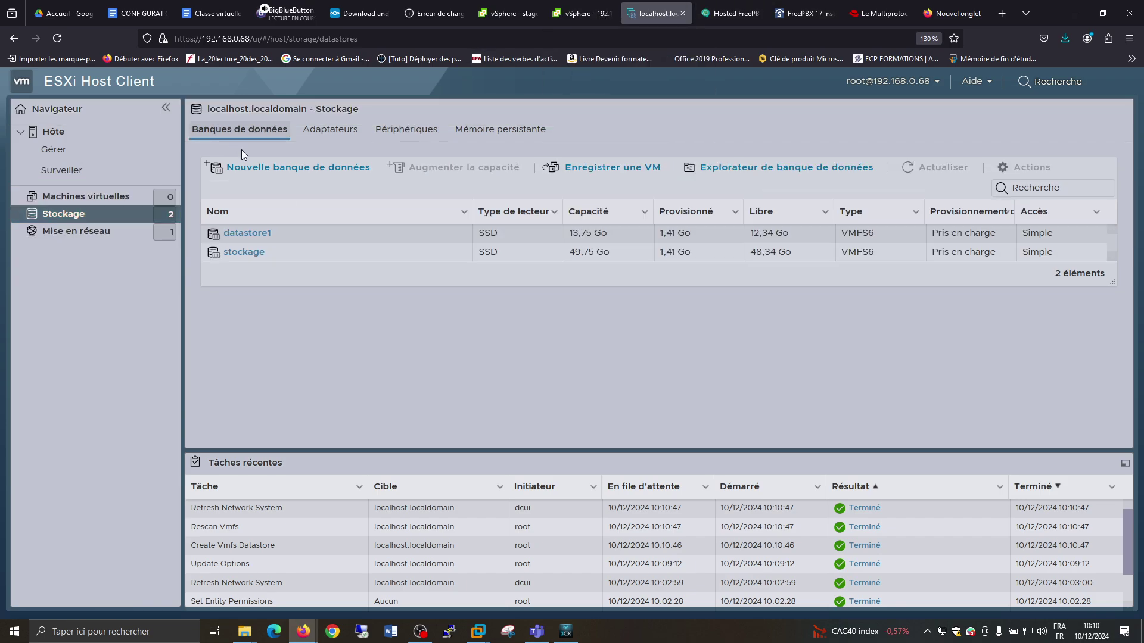
click(576, 13)
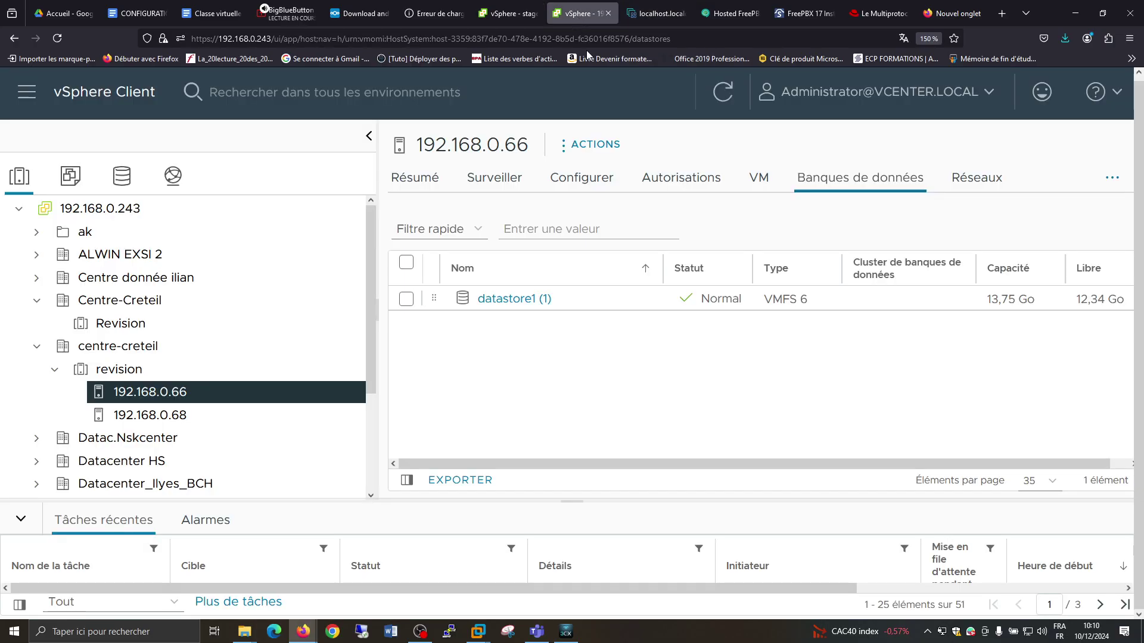
click(141, 419)
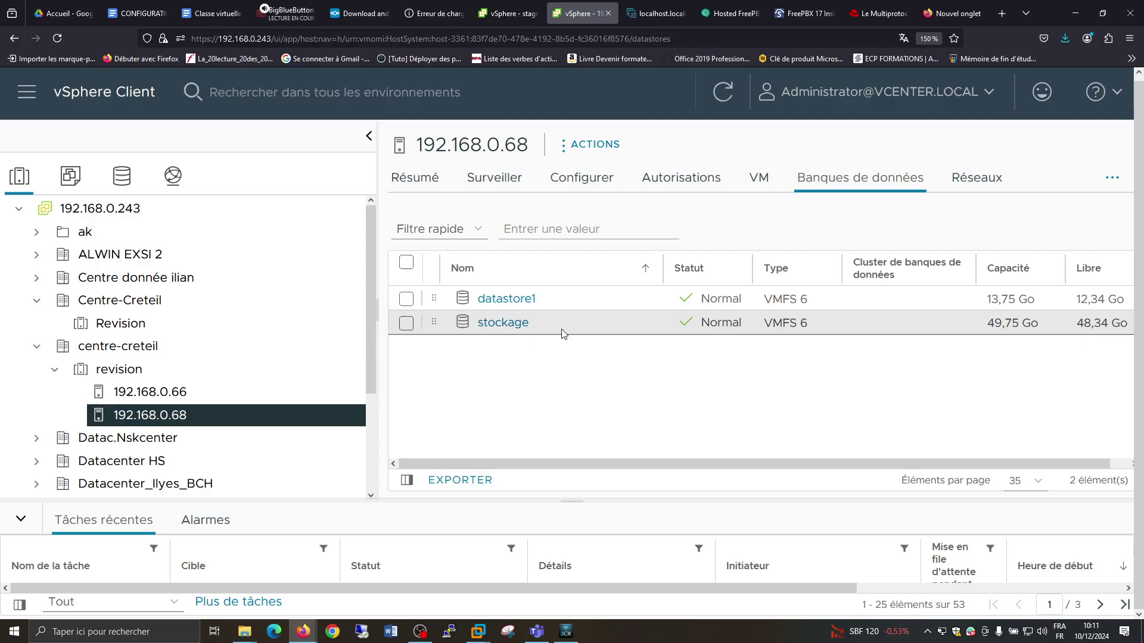
- Look through the datacenters in the storage inventory, and return to the hosts inventory to view host 192.168.0.66's datastores
click(121, 176)
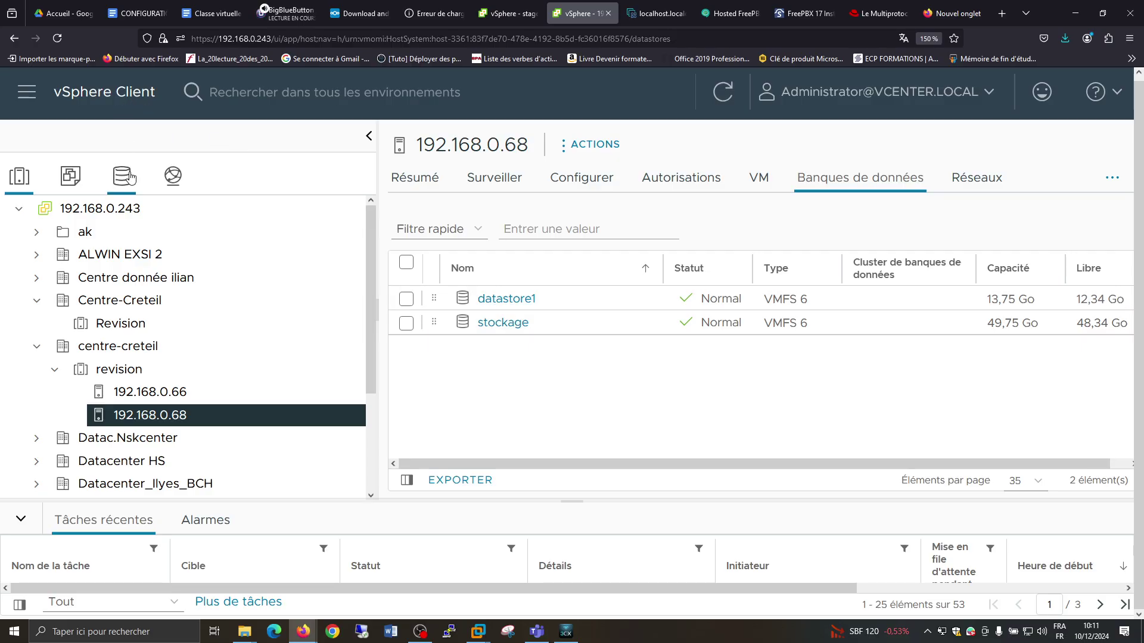
click(18, 209)
scroll(119, 286, down, 1)
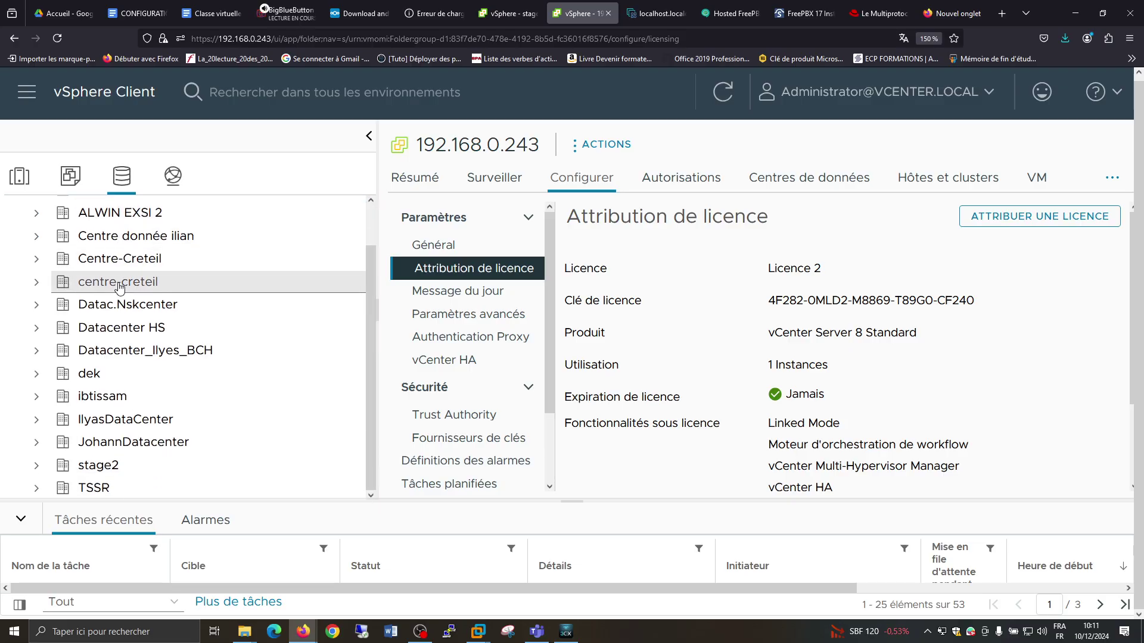
scroll(72, 250, up, 1)
click(17, 177)
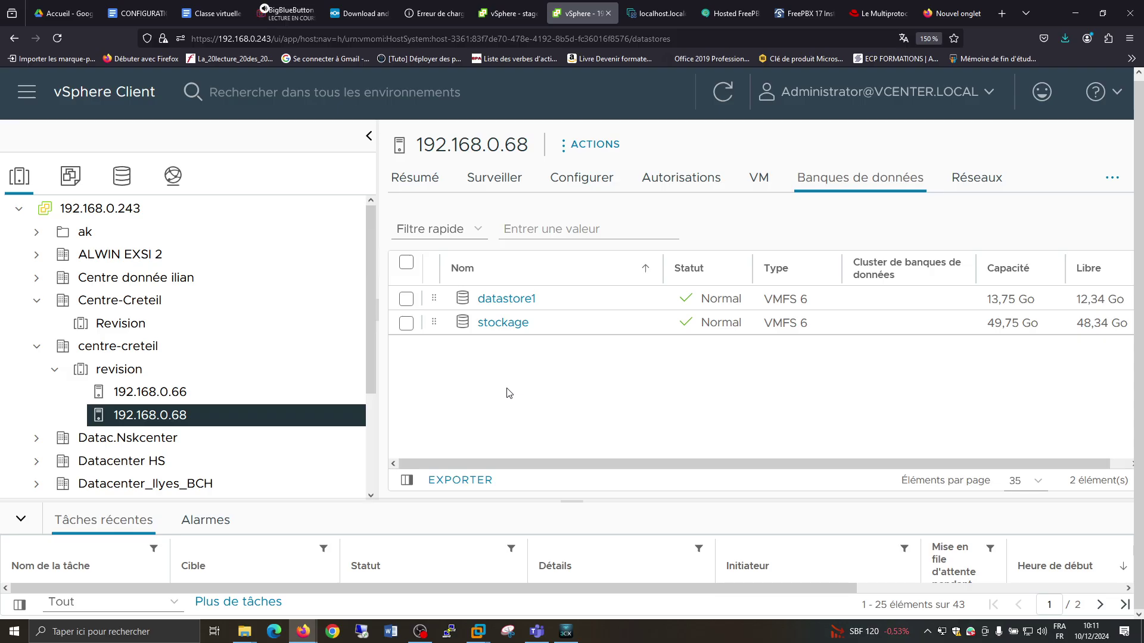
click(181, 399)
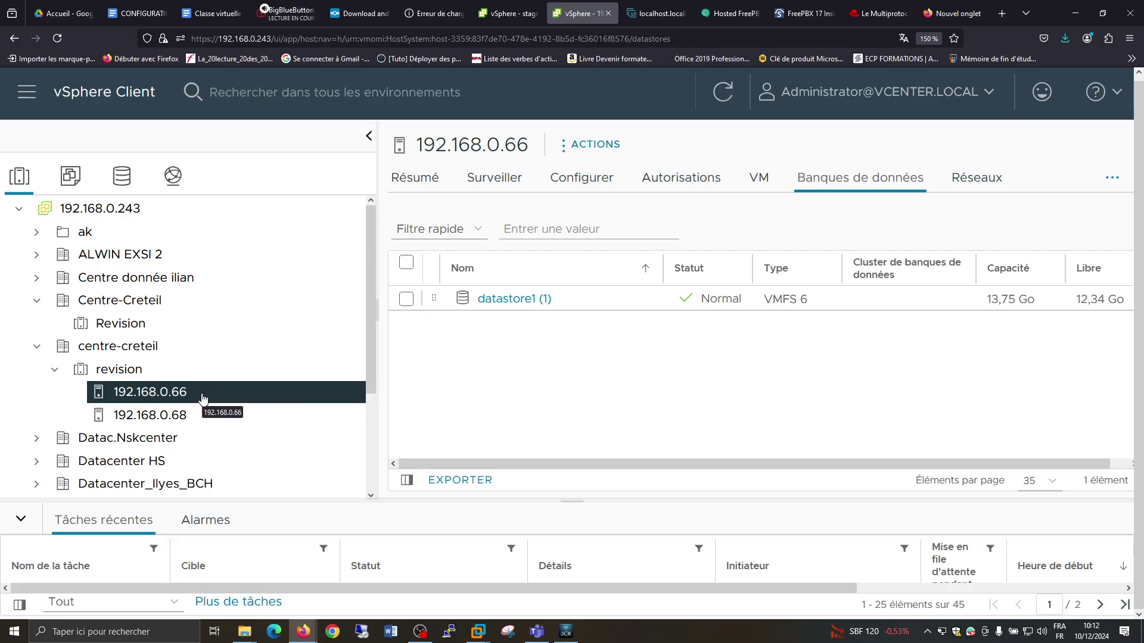
- Examine the Centre-Creteil datacenter in the storage inventory, including its summary, configuration and monitoring pages
click(122, 176)
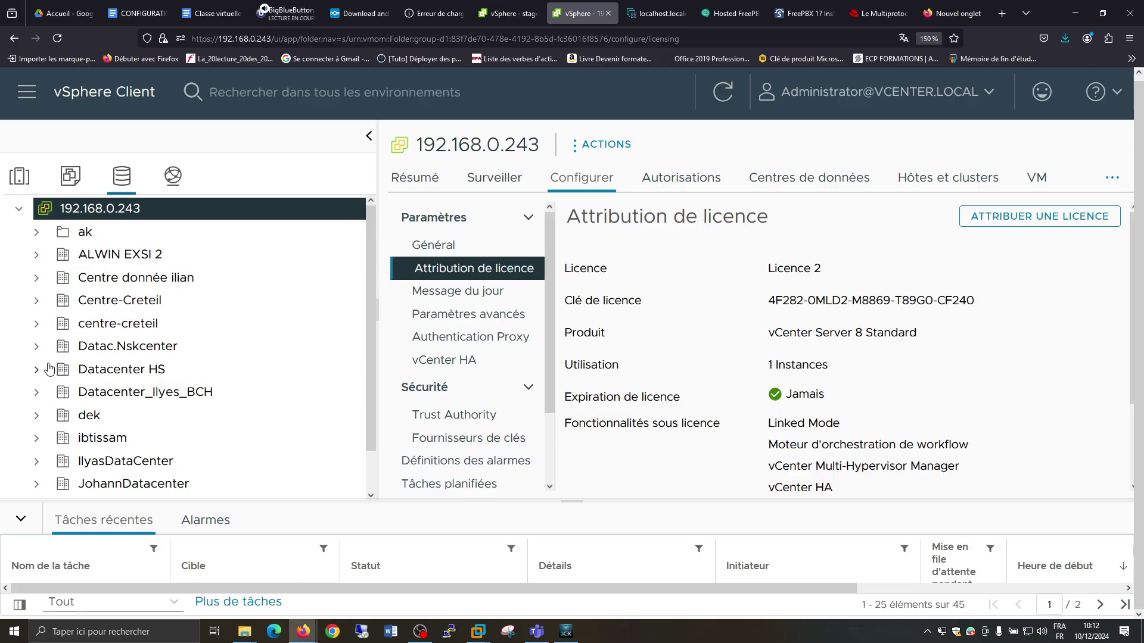
click(36, 300)
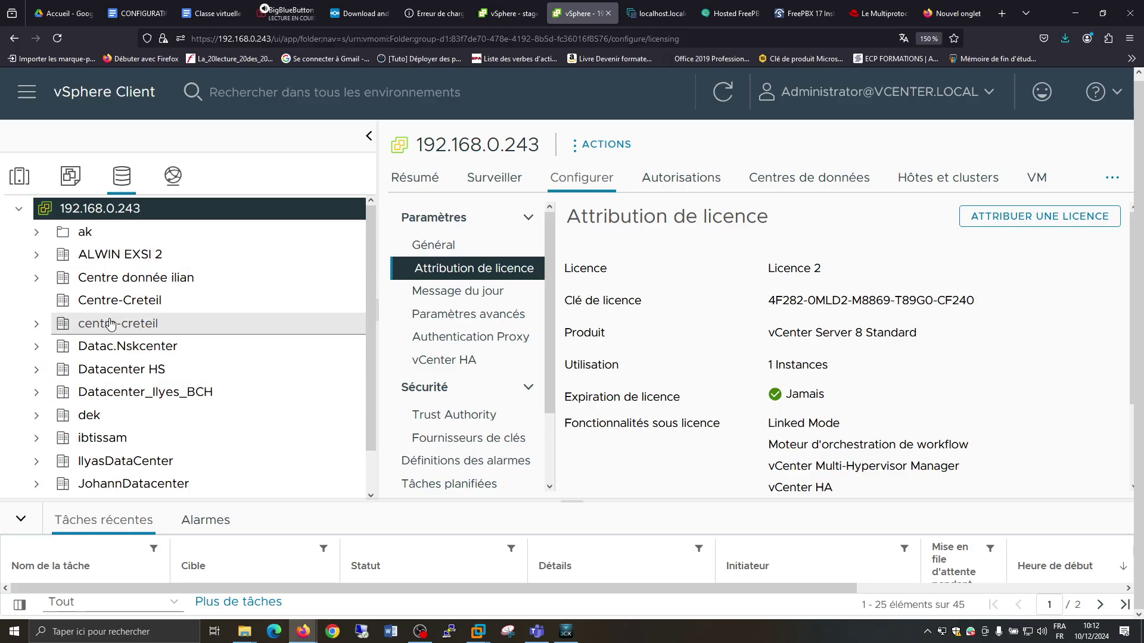
click(80, 307)
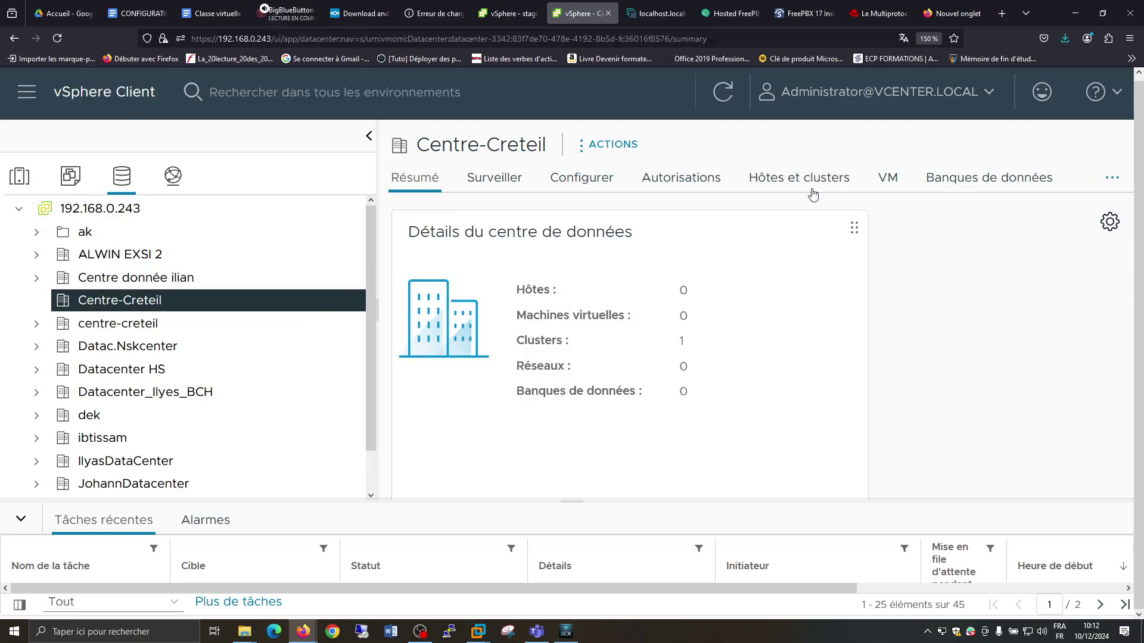
click(1109, 183)
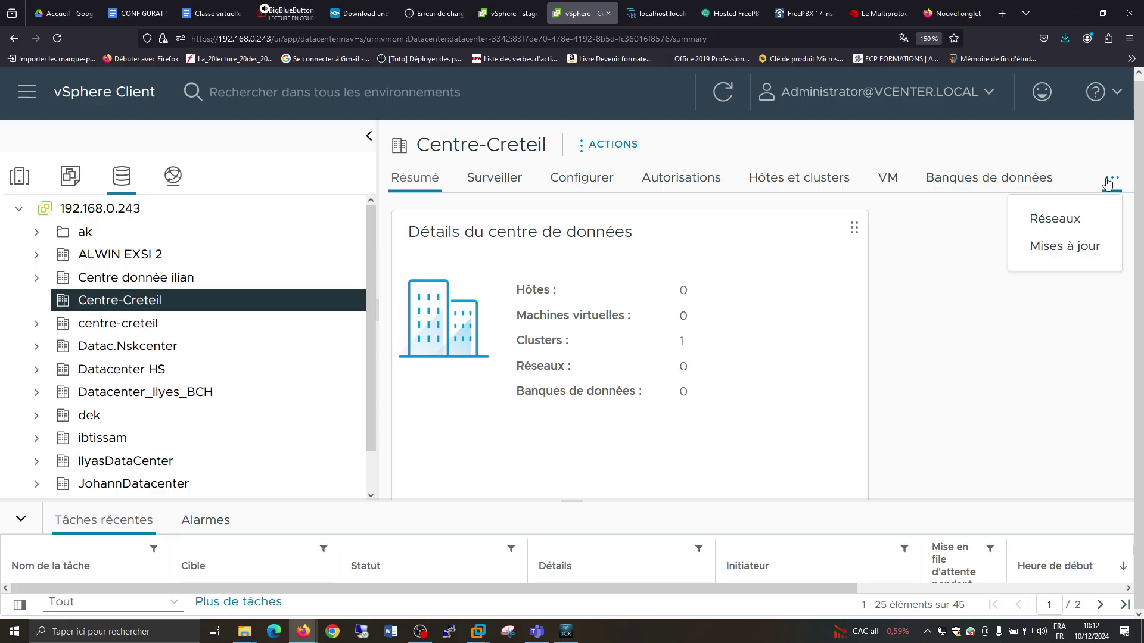
click(670, 181)
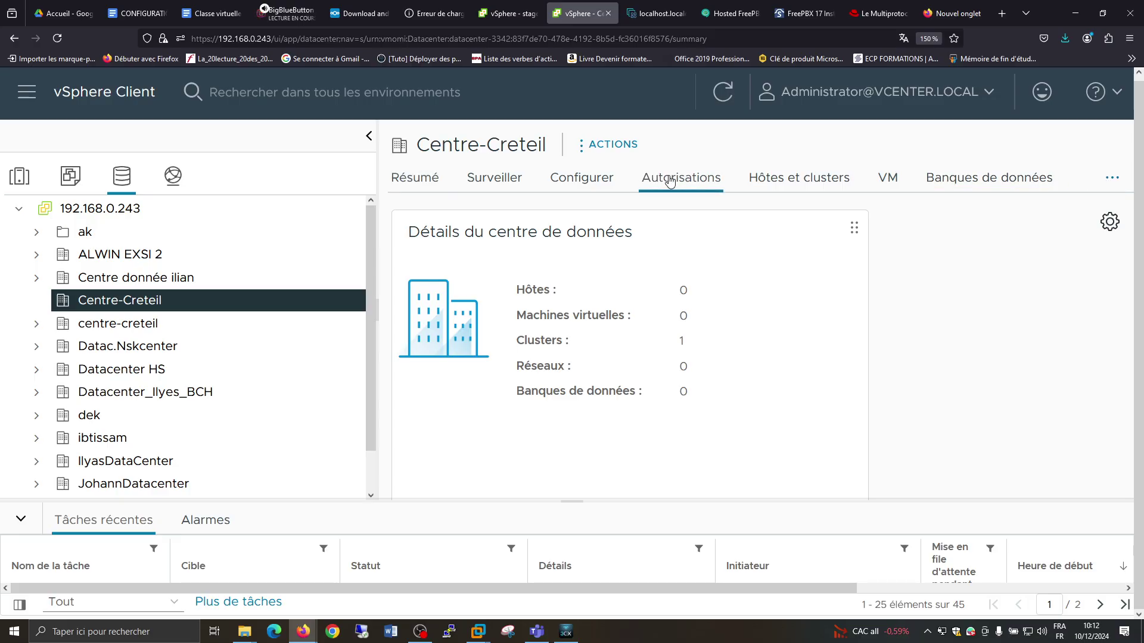
click(584, 182)
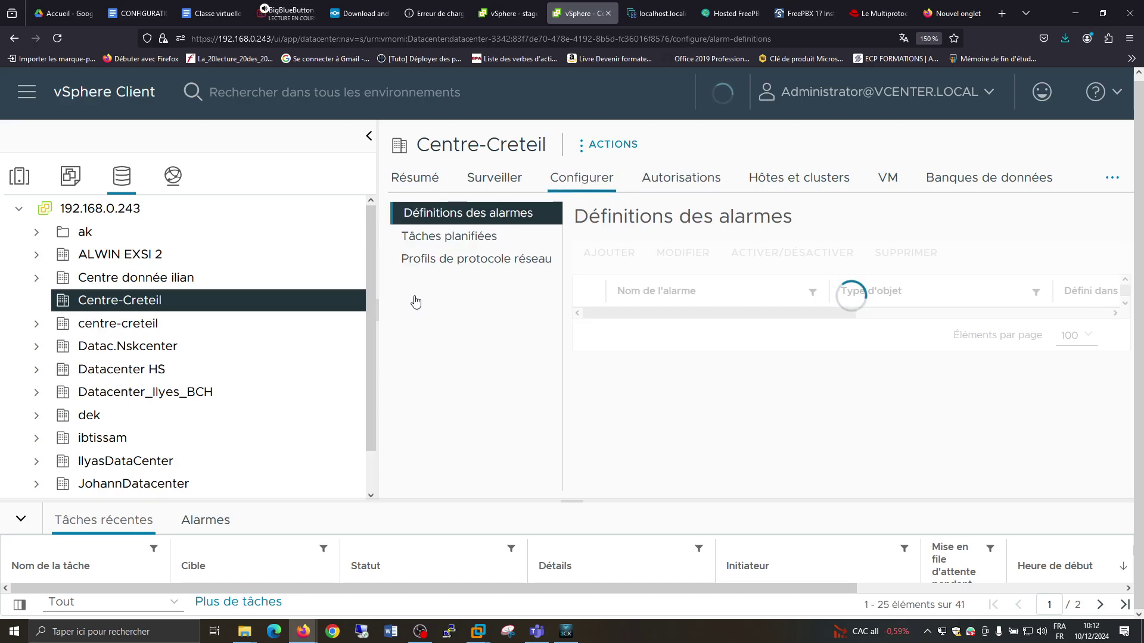
click(499, 174)
scroll(464, 294, down, 1)
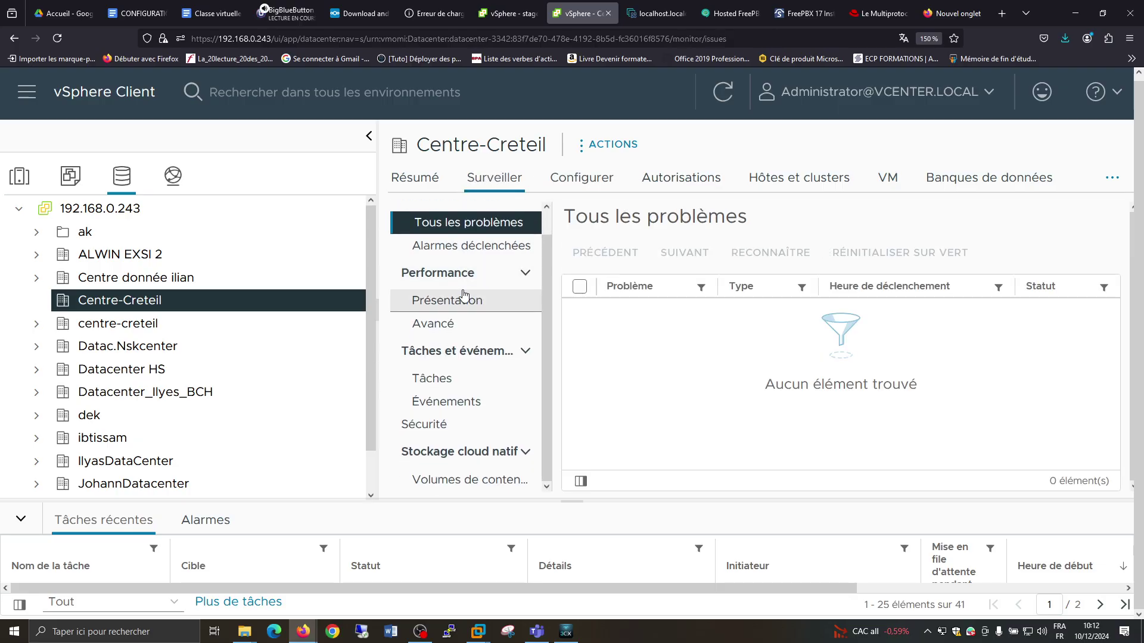
scroll(464, 294, up, 1)
click(418, 178)
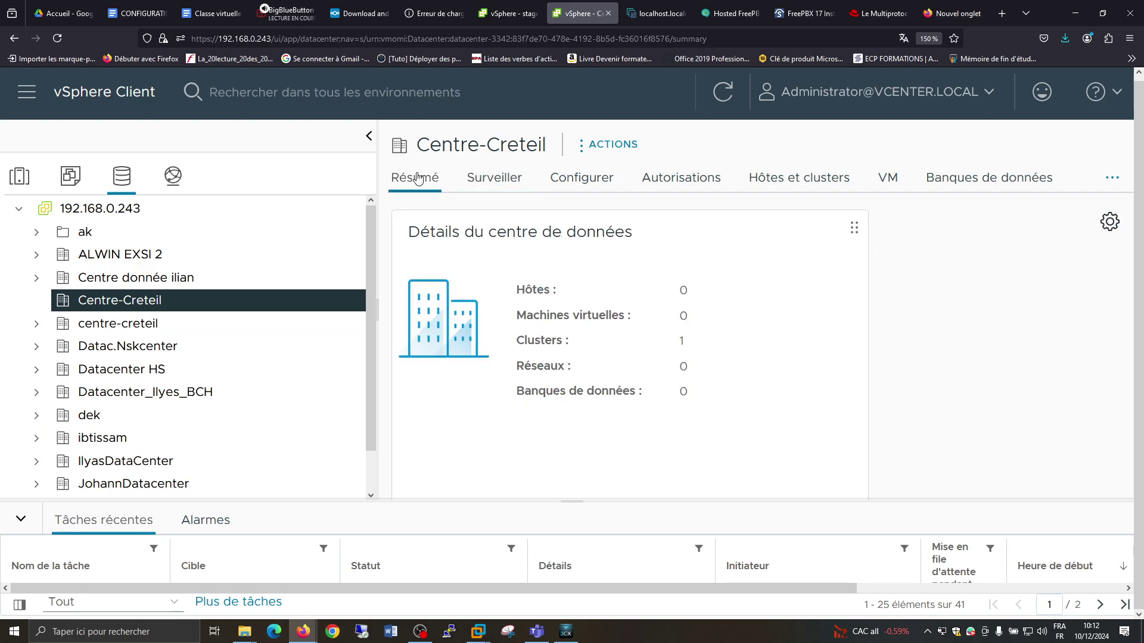
scroll(203, 321, down, 2)
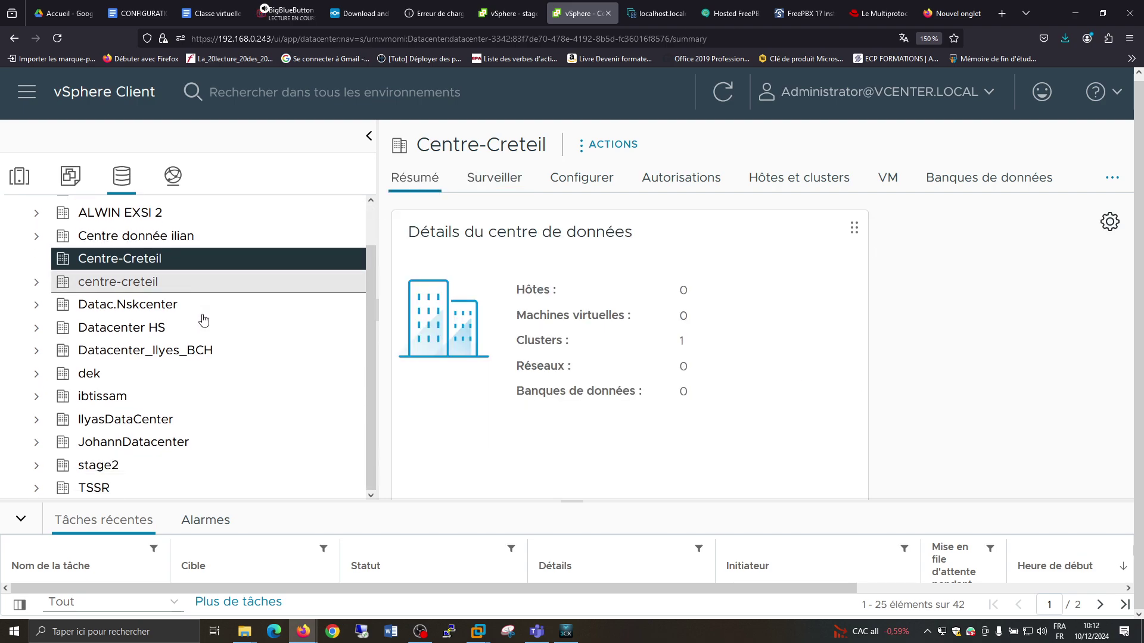
scroll(203, 320, up, 2)
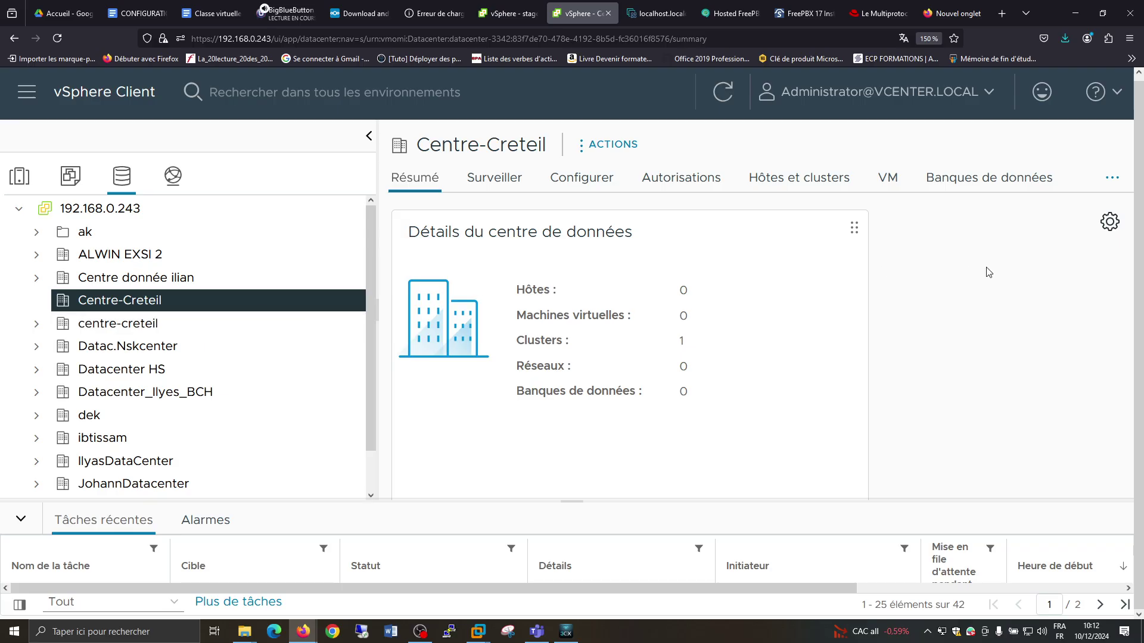
click(1109, 223)
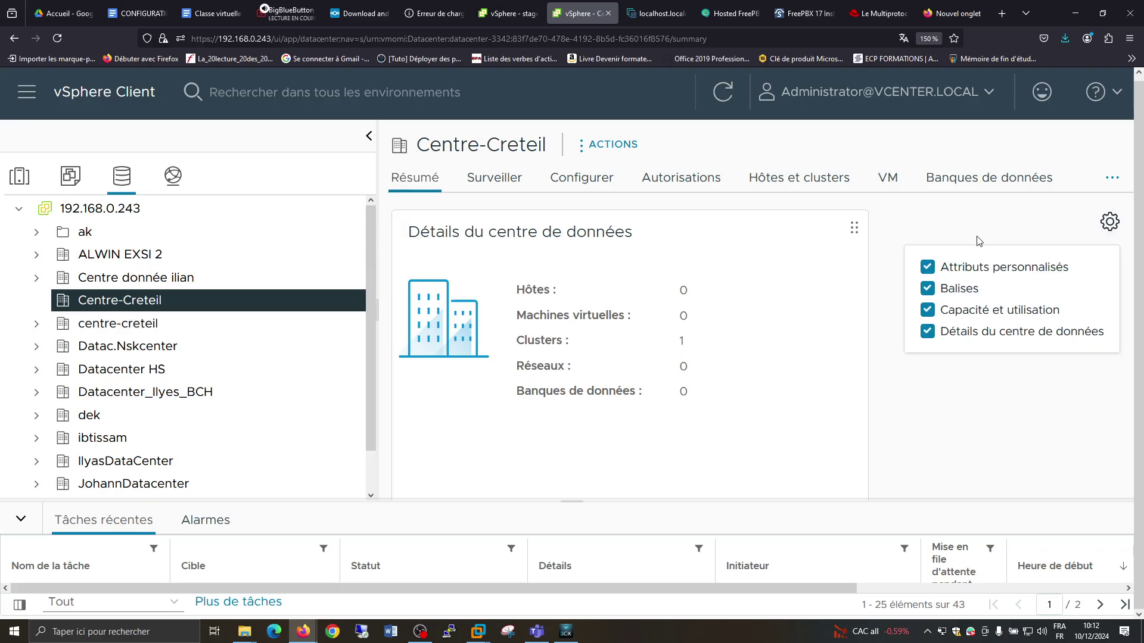
click(926, 231)
- From the hosts inventory, start creating a new virtual machine on host 192.168.0.66 using the "Créer une machine virtuelle" creation type
click(26, 178)
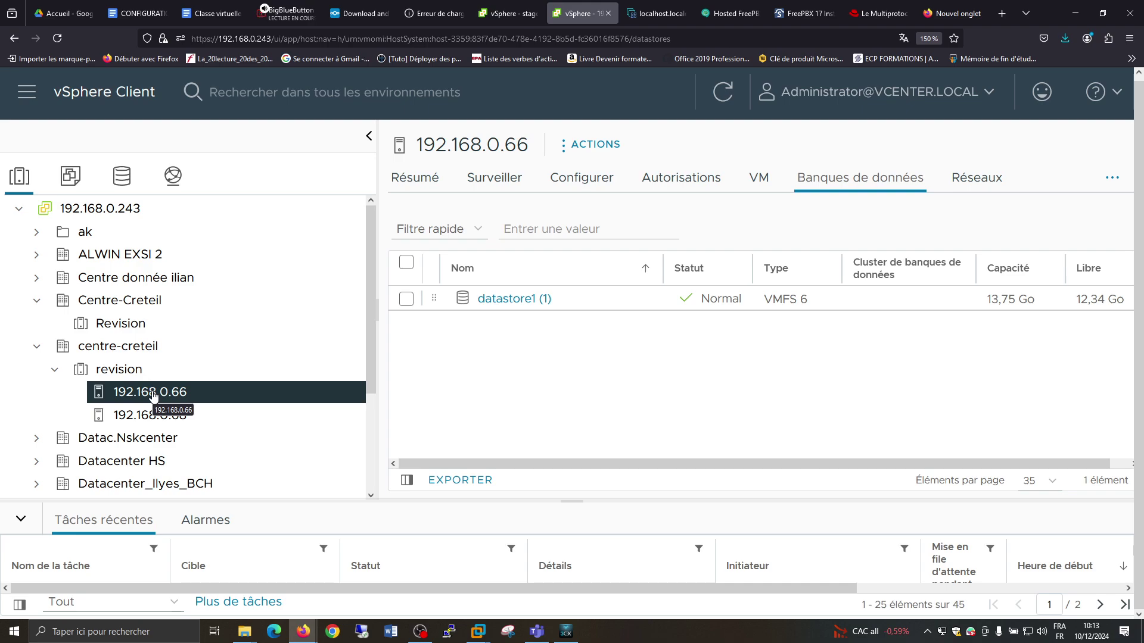
right_click(152, 395)
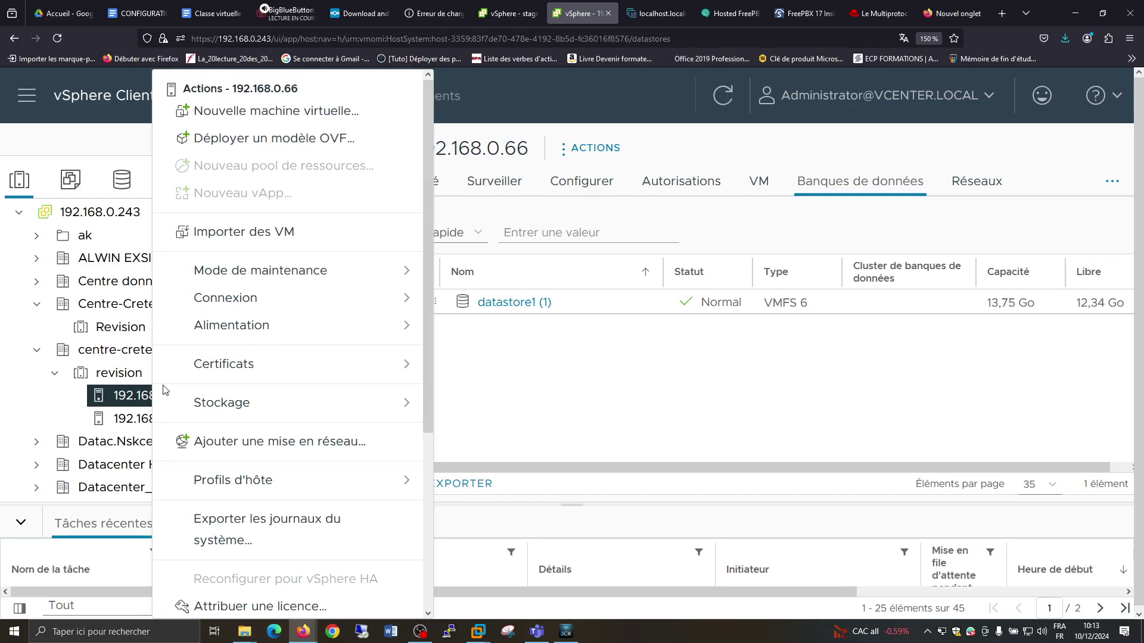
click(388, 113)
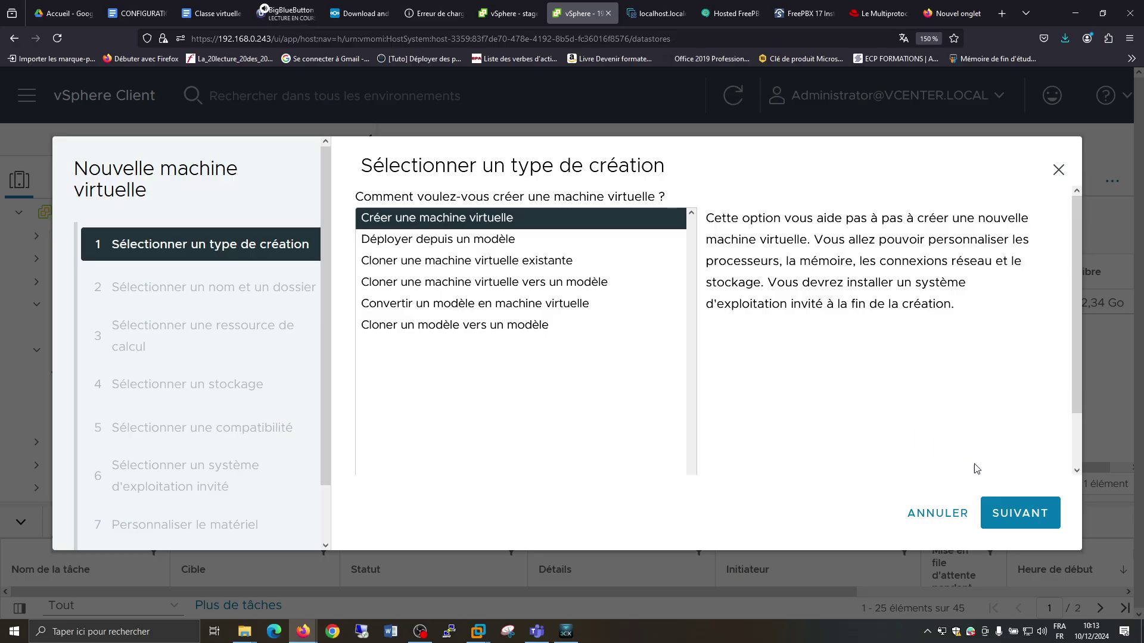
click(1027, 516)
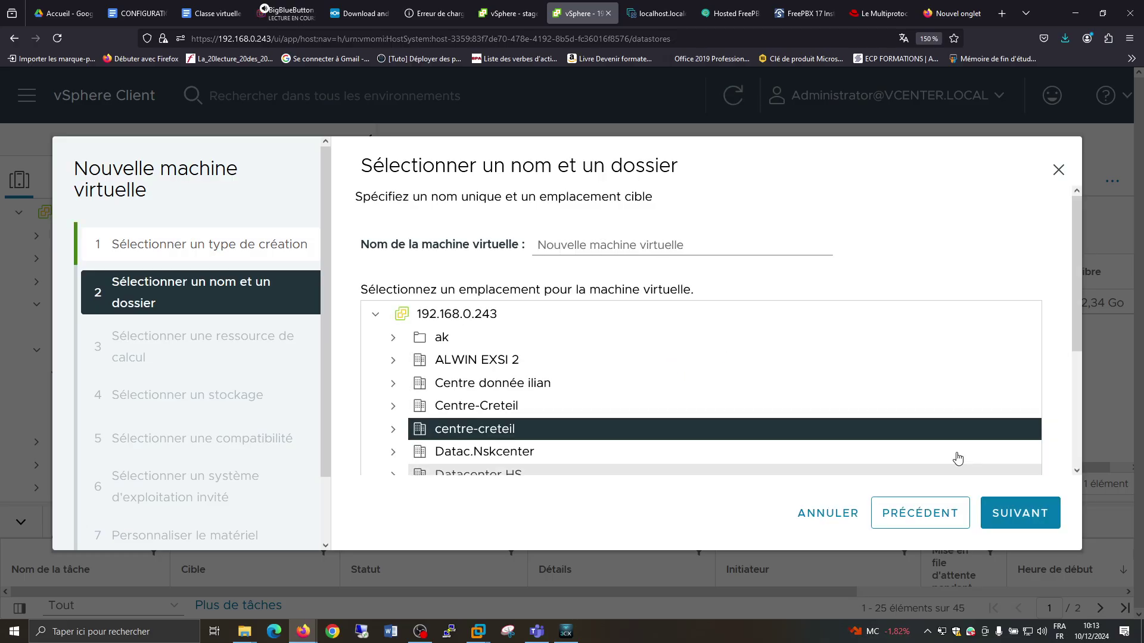
- Name the virtual machine Linux-Test and place it in the centre-creteil datacenter
triple_click(712, 251)
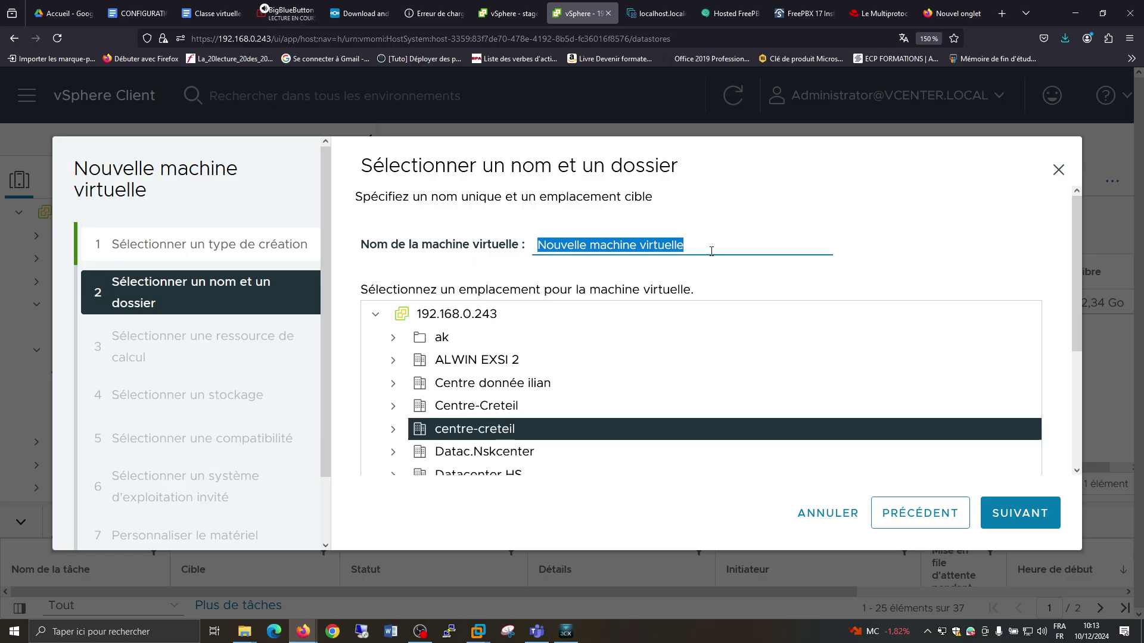
text(Serve)
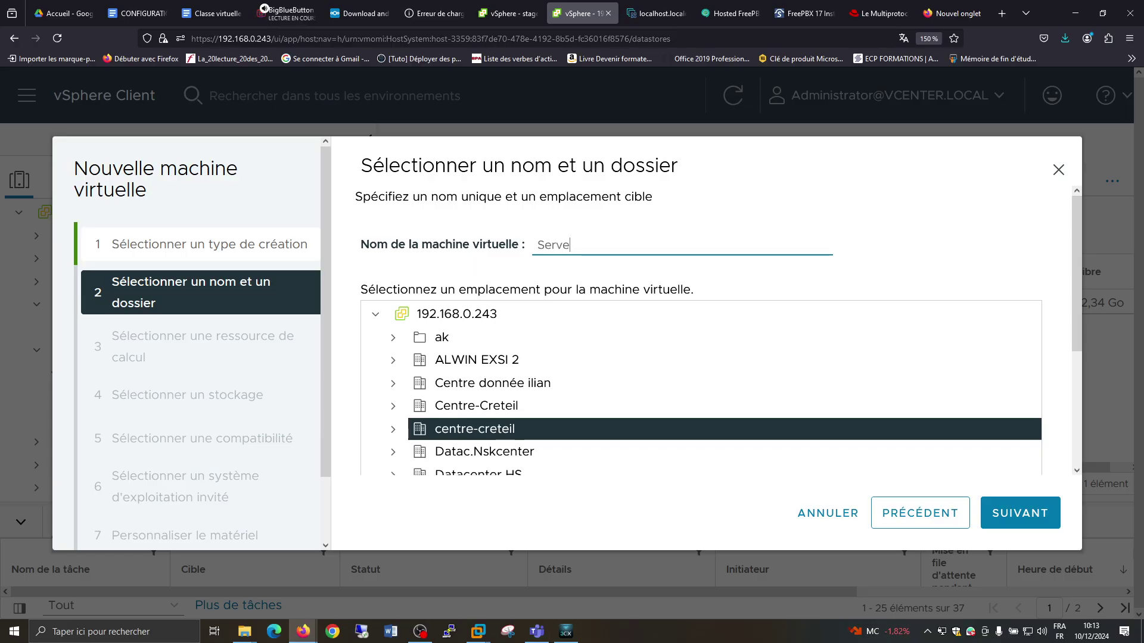
key(BackSpace)
key(BackSpace)
key(BackSpace)
key(BackSpace)
key(BackSpace)
text(L)
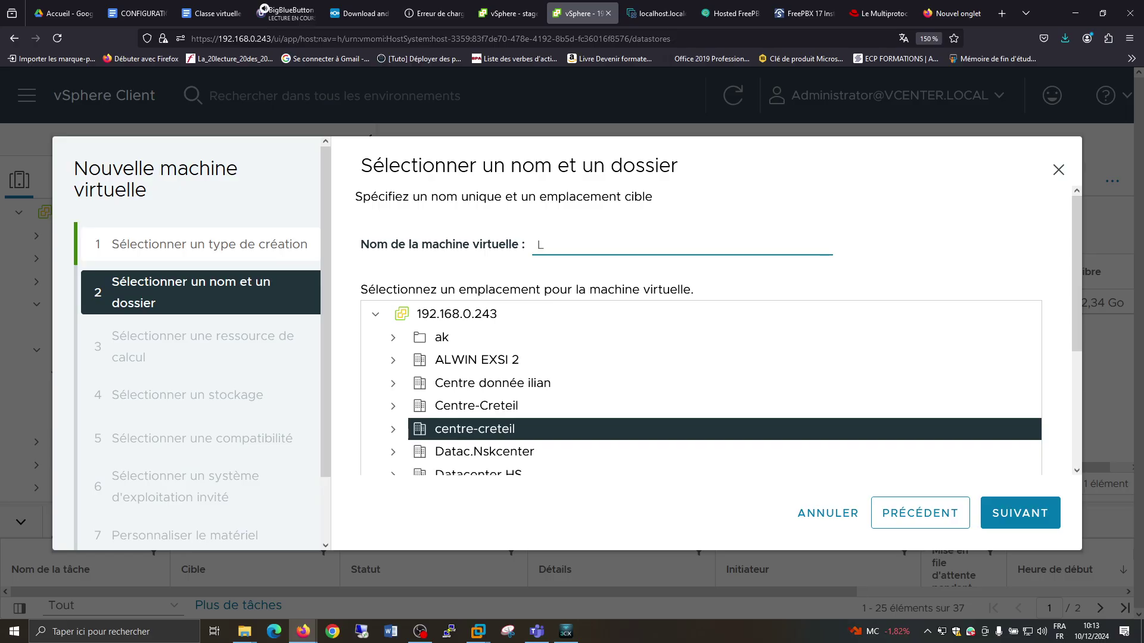
text(inux-Test)
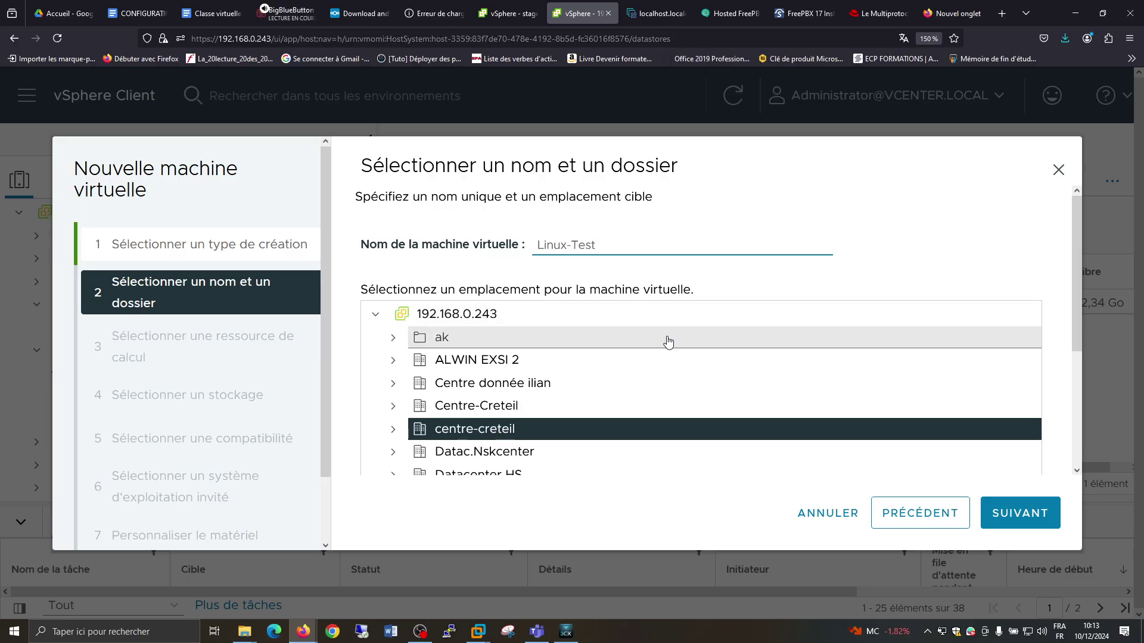
click(487, 435)
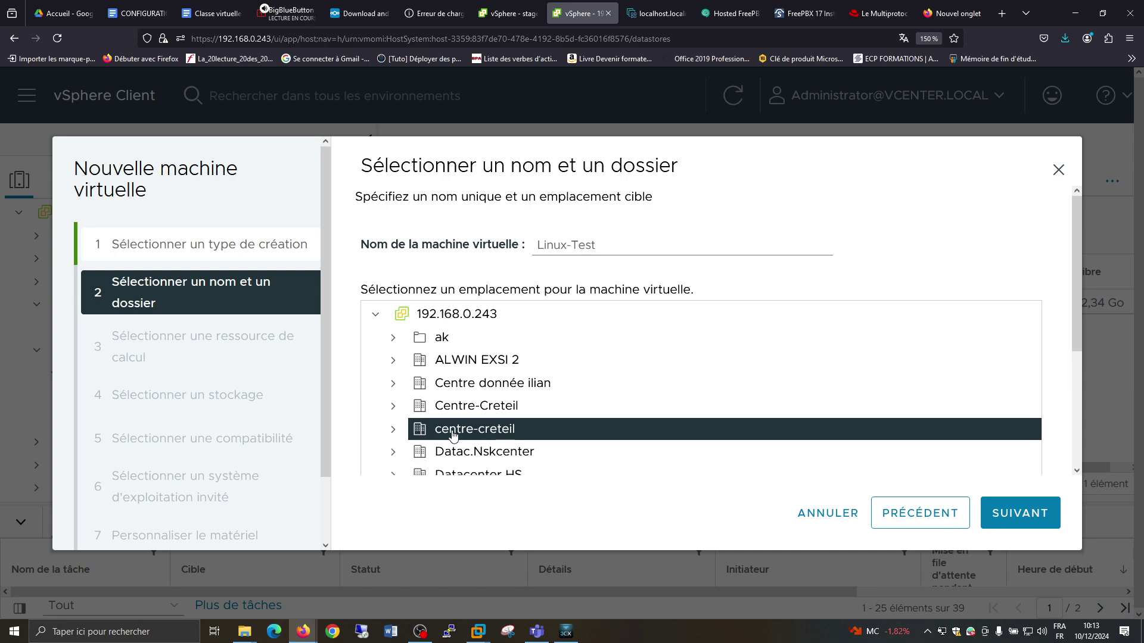
click(393, 431)
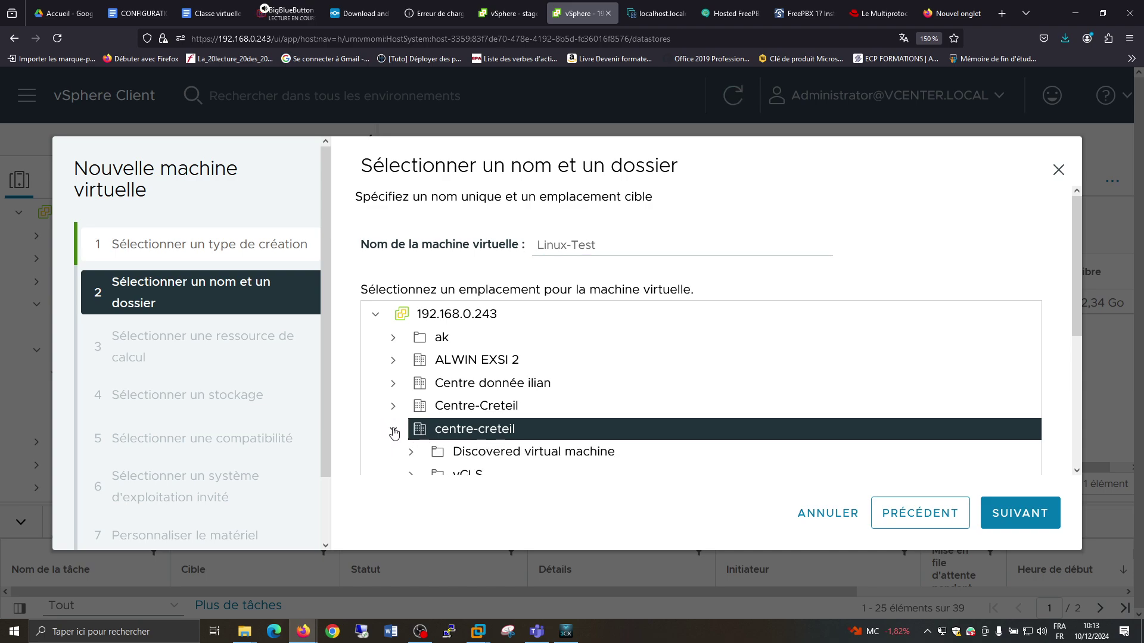
click(998, 528)
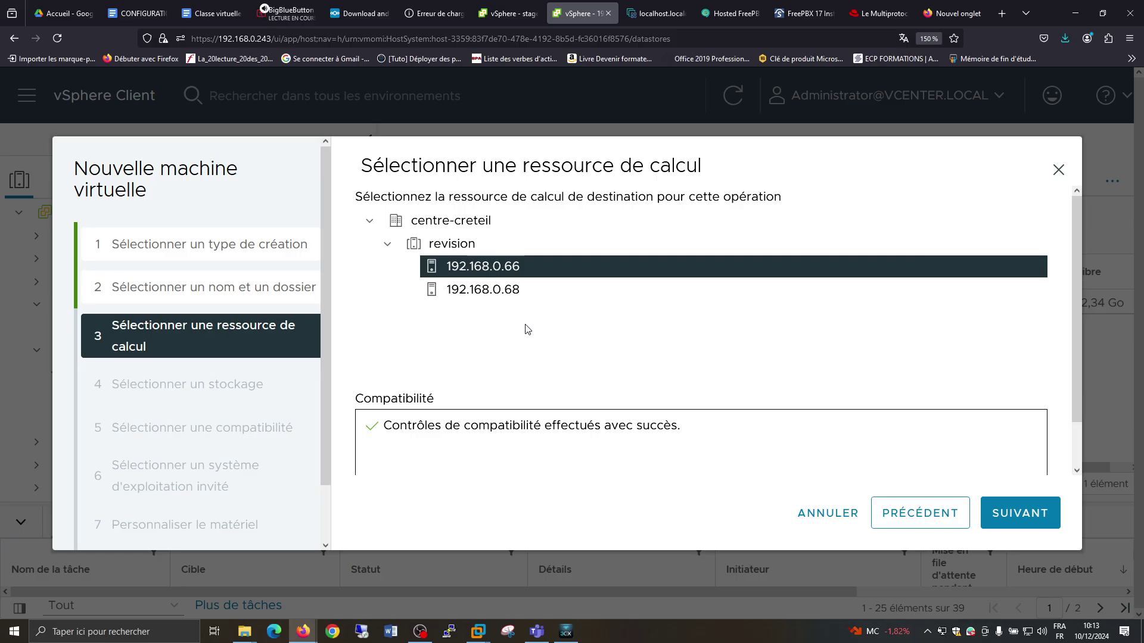
- Accept host 192.168.0.66 as the compute resource and store the virtual machine on datastore1 (1)
click(1019, 518)
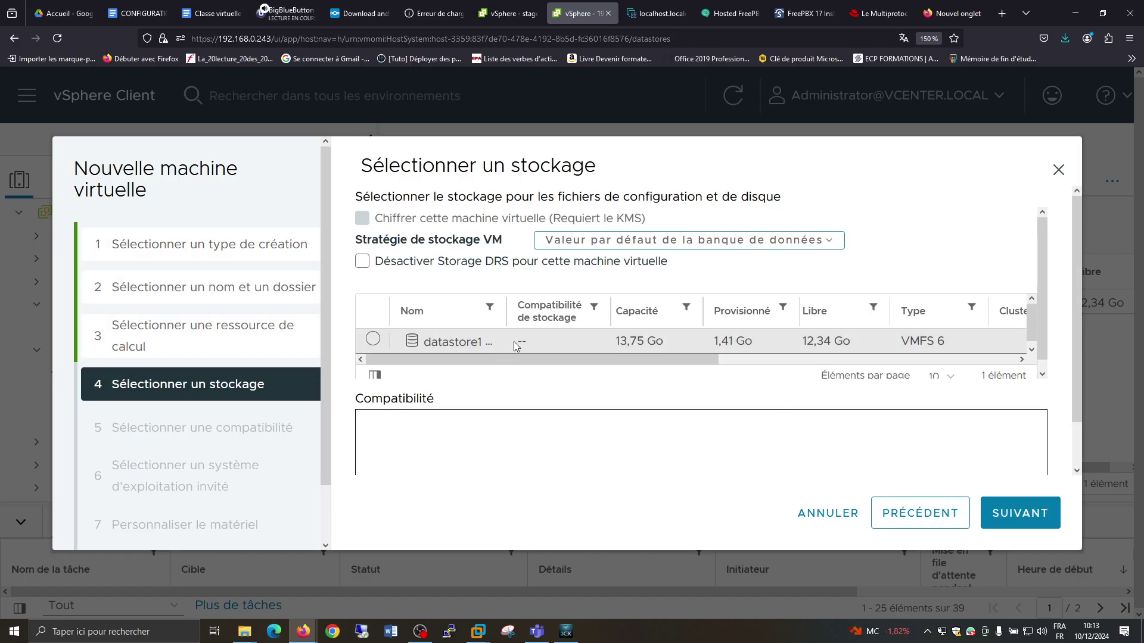
click(372, 340)
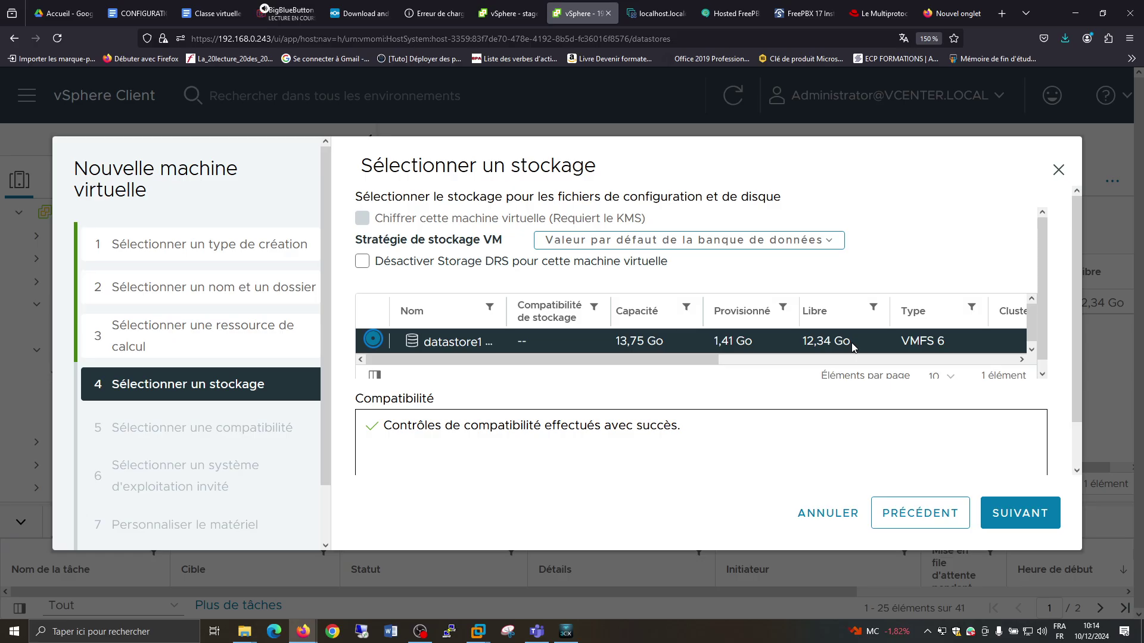
click(1017, 522)
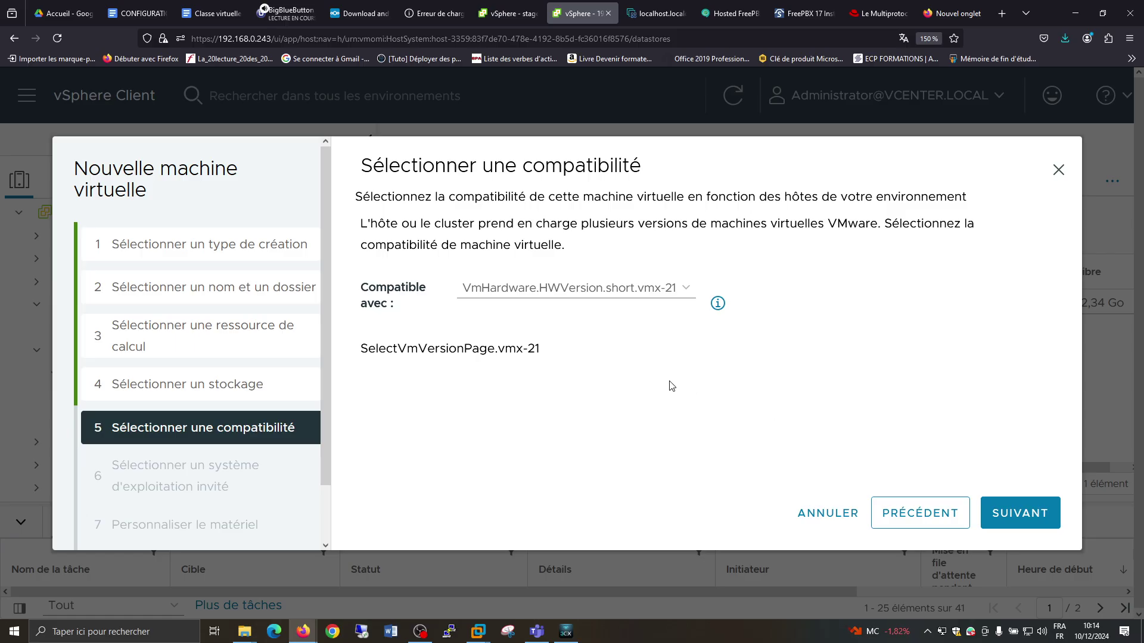
- Set the virtual machine's compatibility to "ESXi 8.0 et versions ultérieures" and accept it
click(684, 293)
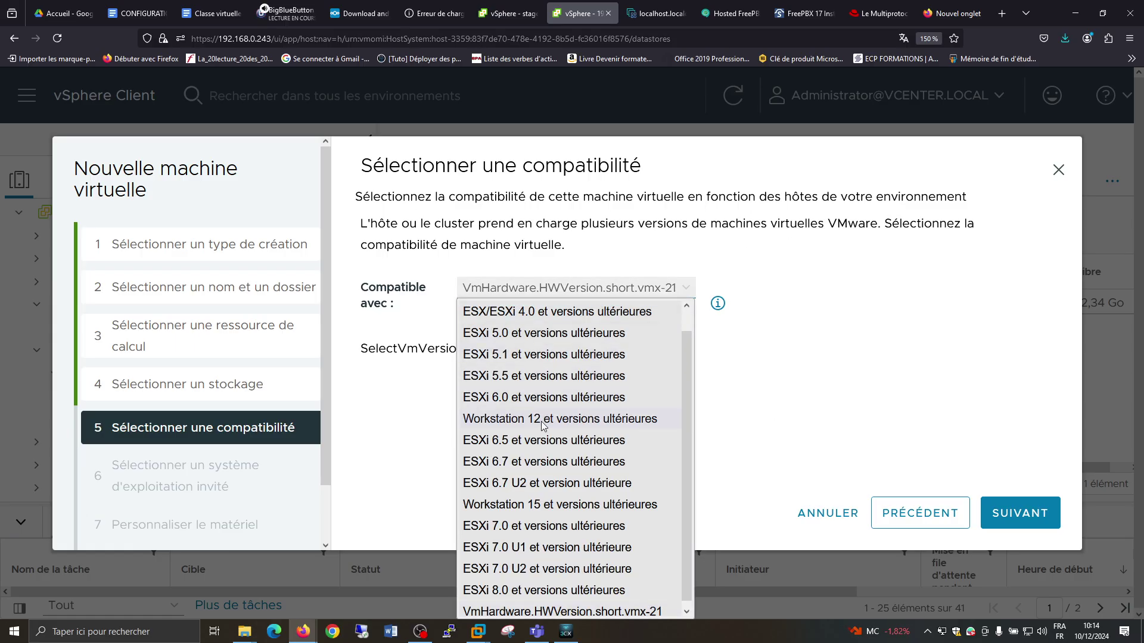
scroll(541, 429, up, 1)
scroll(542, 429, down, 1)
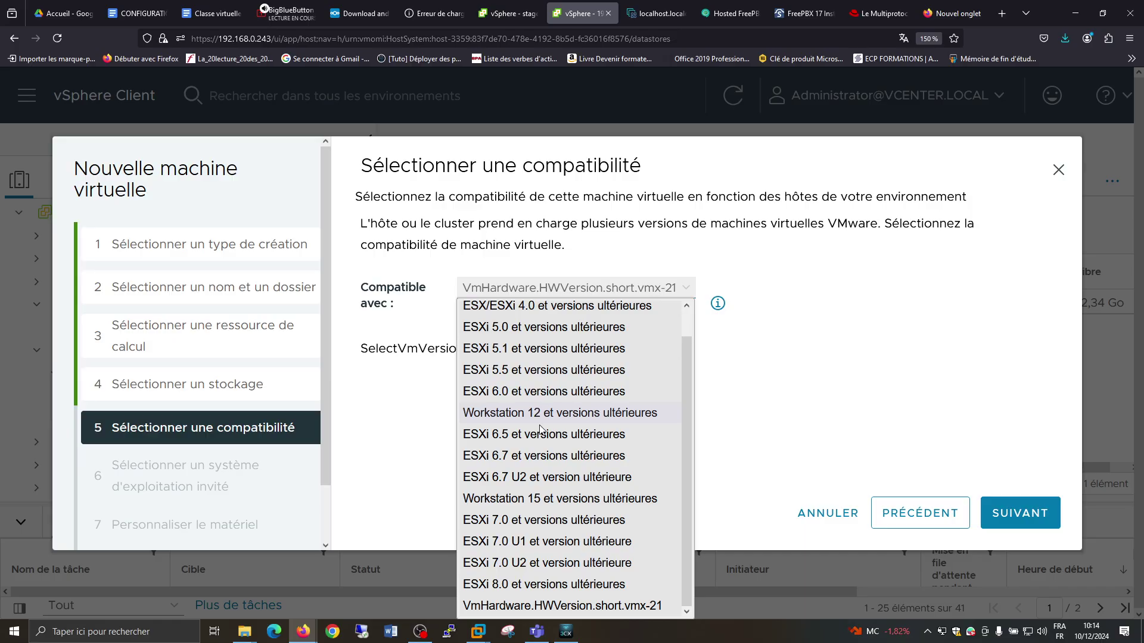
scroll(540, 428, up, 1)
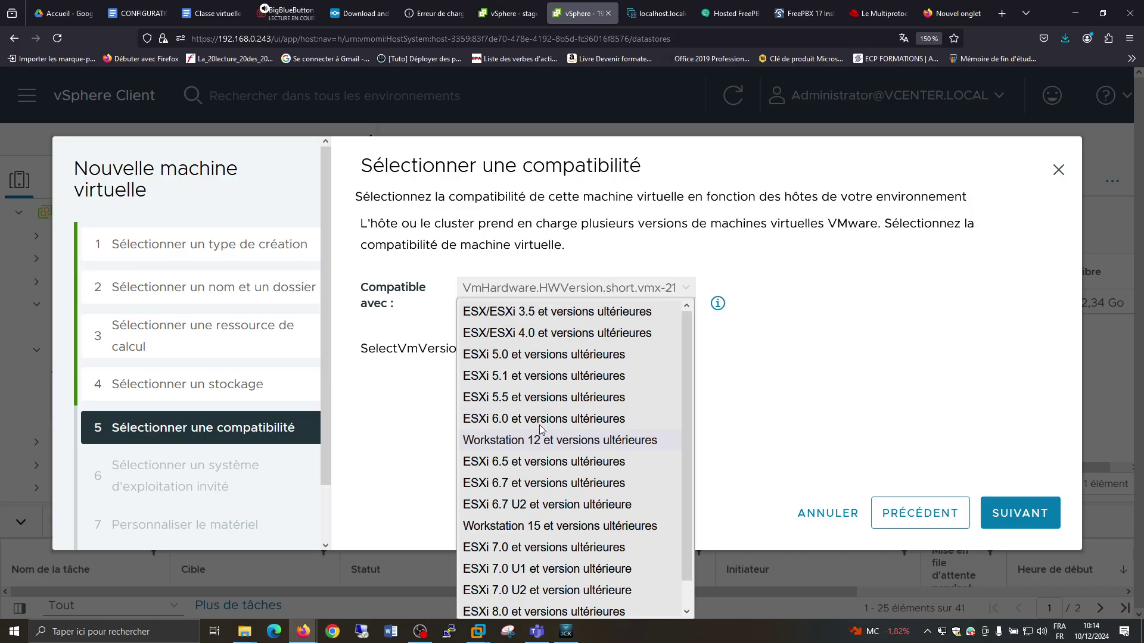
scroll(547, 406, down, 1)
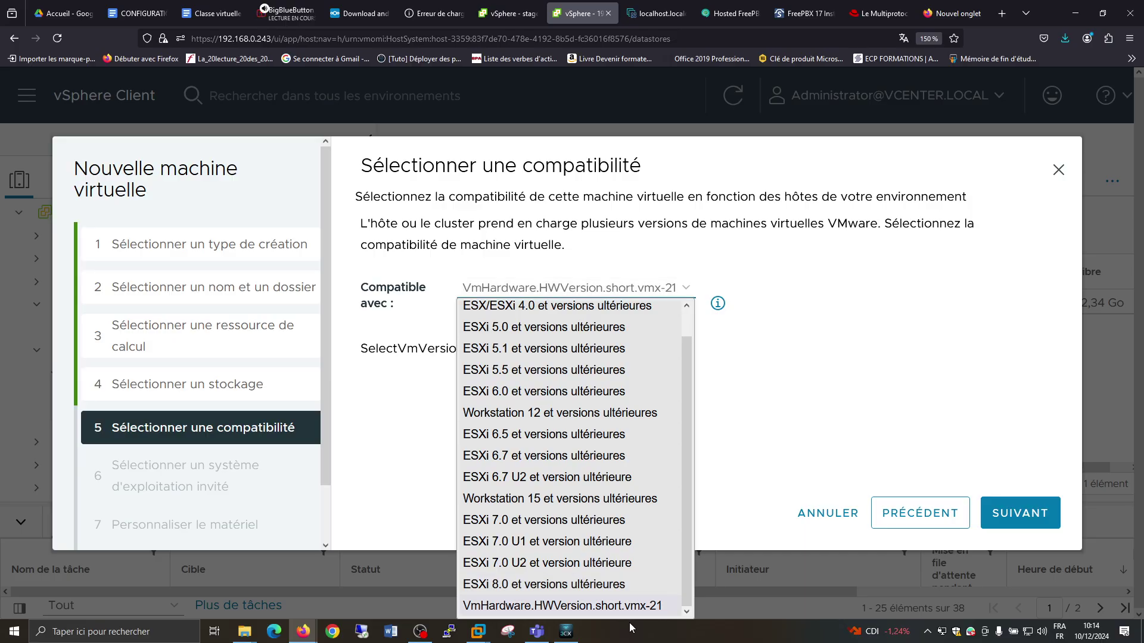
click(653, 584)
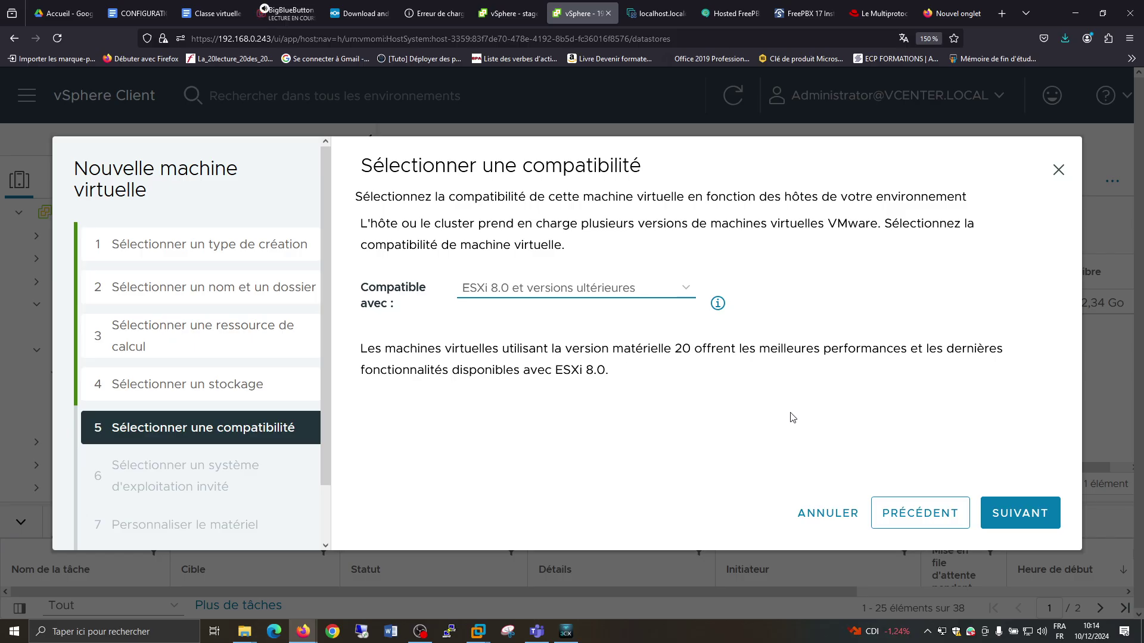
click(1030, 516)
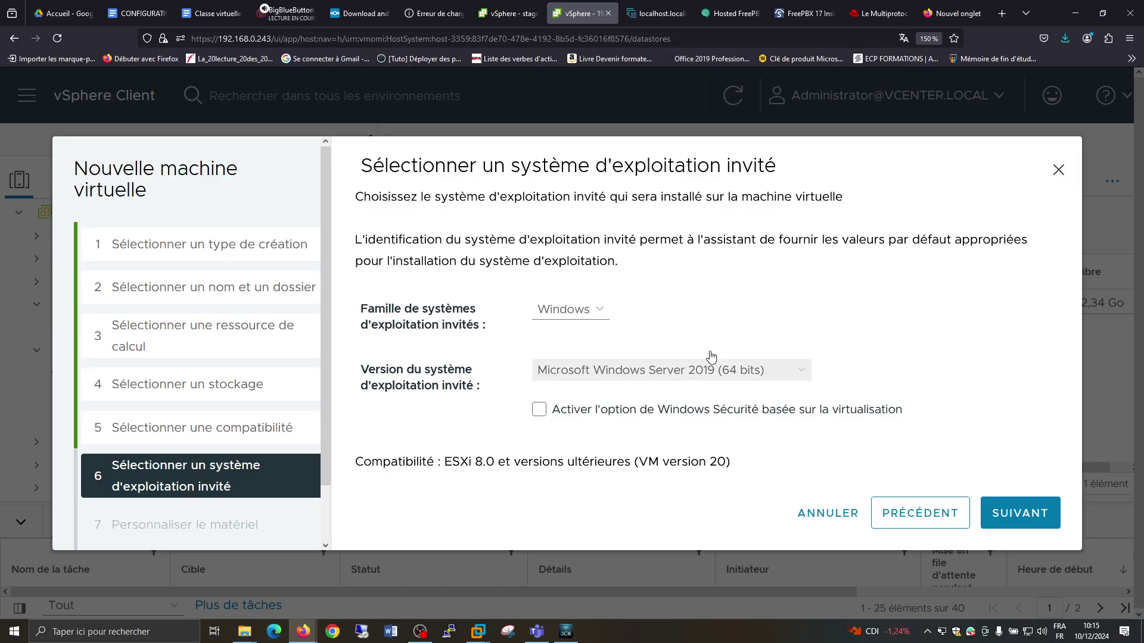
- Set the guest operating system family to Linux and the version to Amazon Linux 2 (64 bits), and proceed to the hardware settings
click(584, 319)
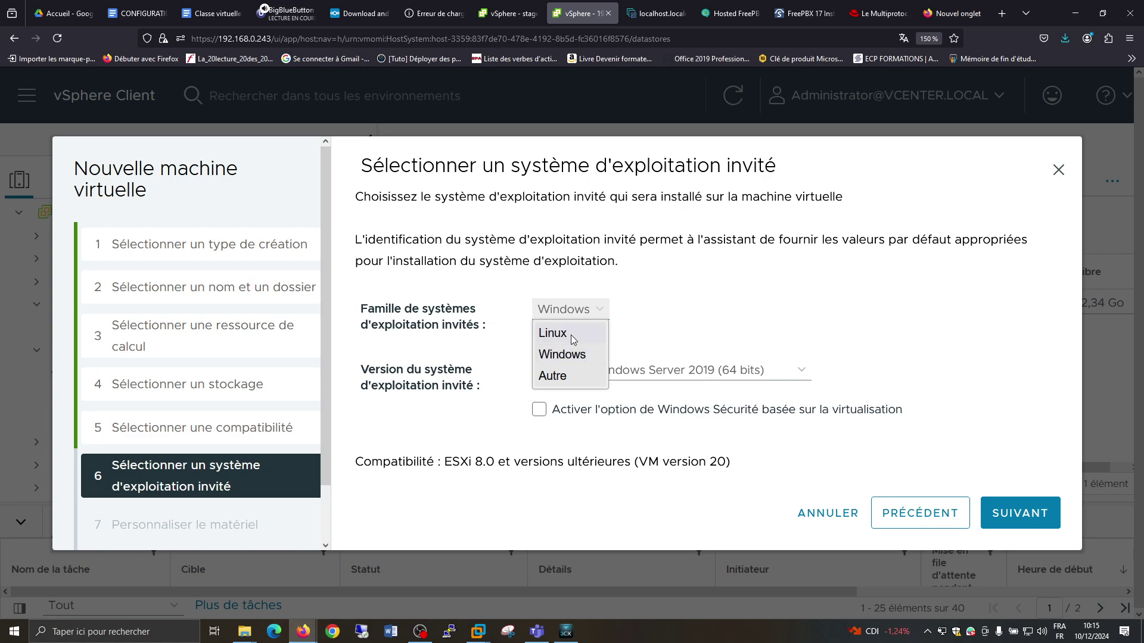
click(571, 335)
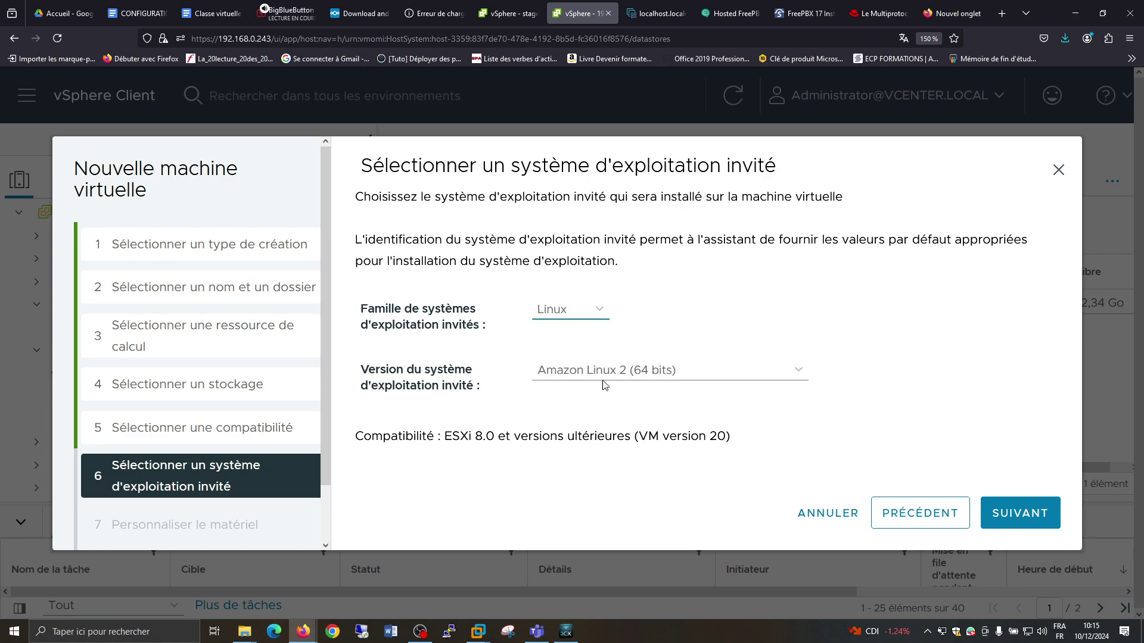
click(618, 379)
scroll(656, 196, down, 5)
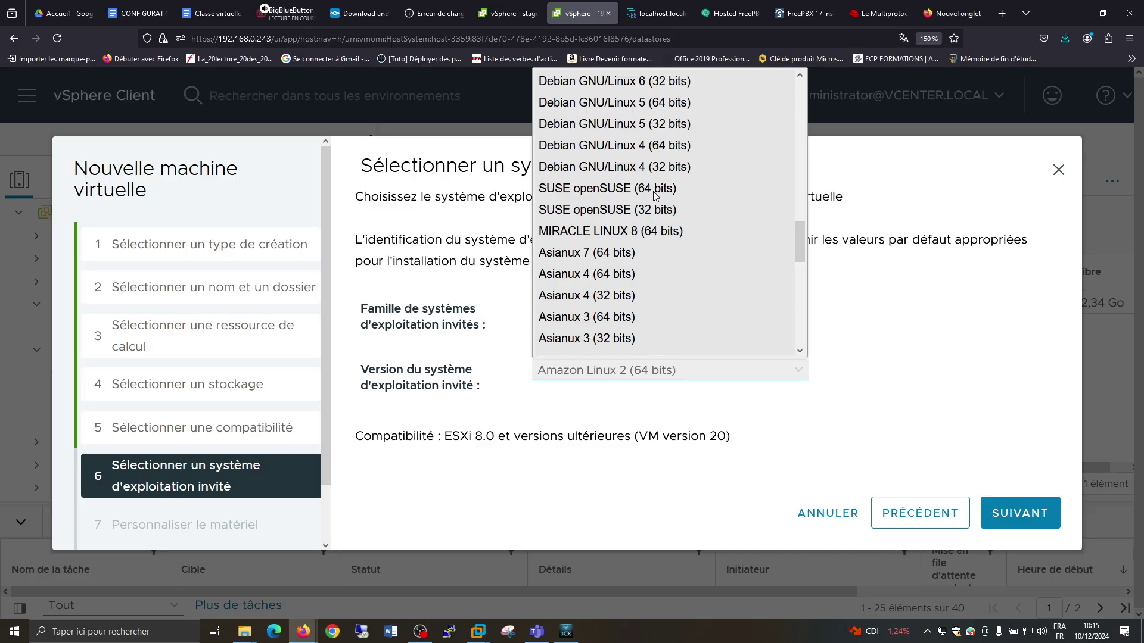
scroll(656, 196, down, 5)
scroll(678, 230, up, 3)
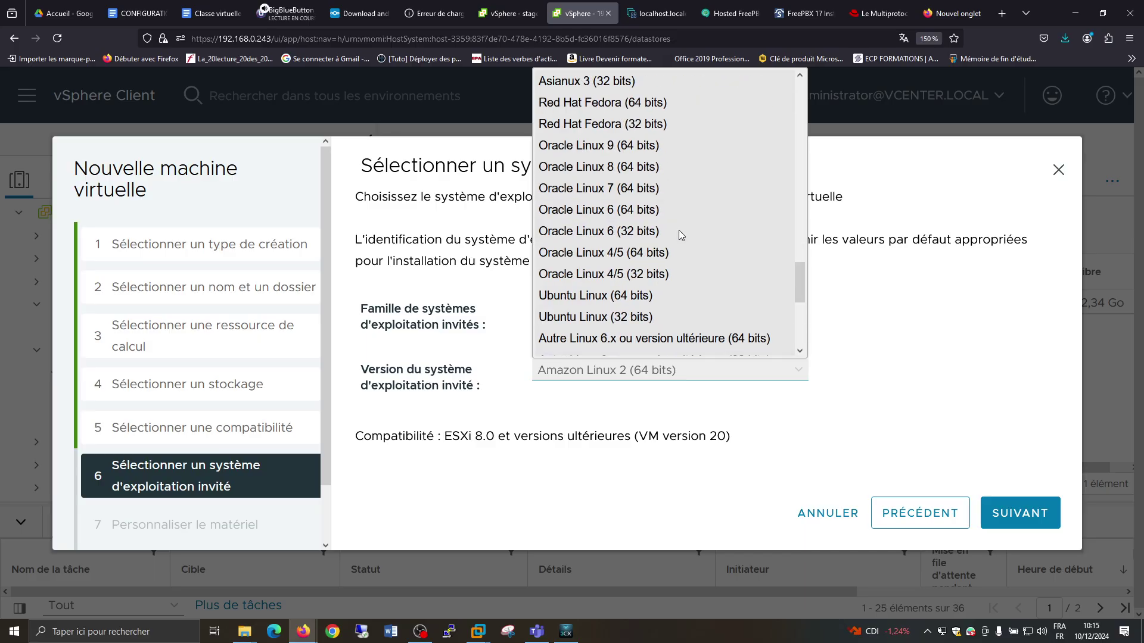
scroll(678, 230, down, 3)
scroll(671, 274, up, 10)
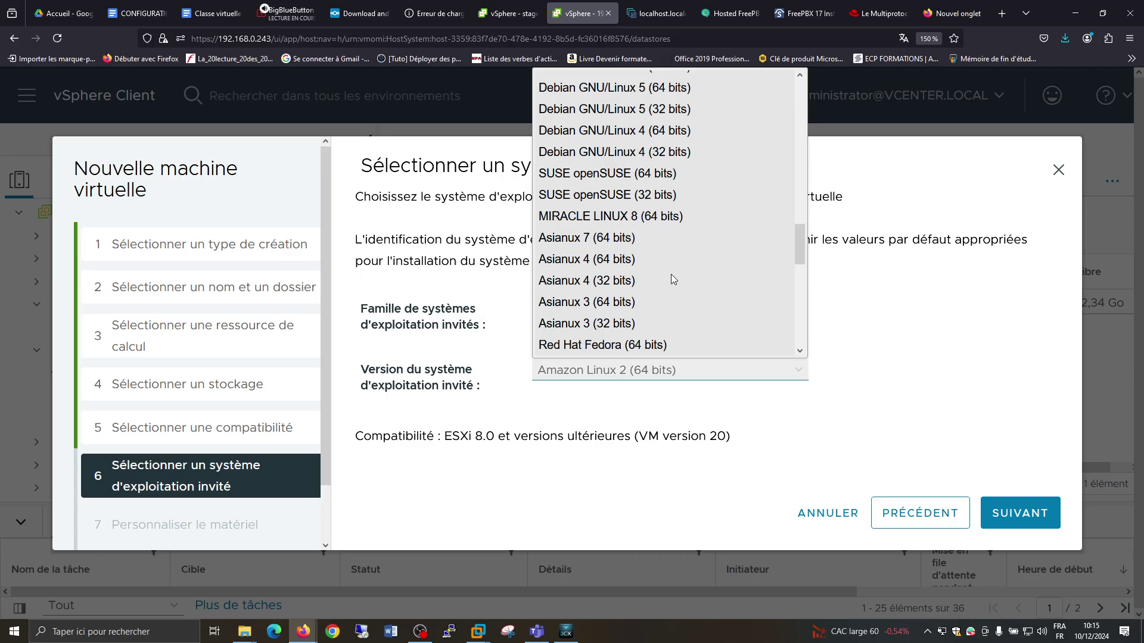
scroll(671, 274, up, 6)
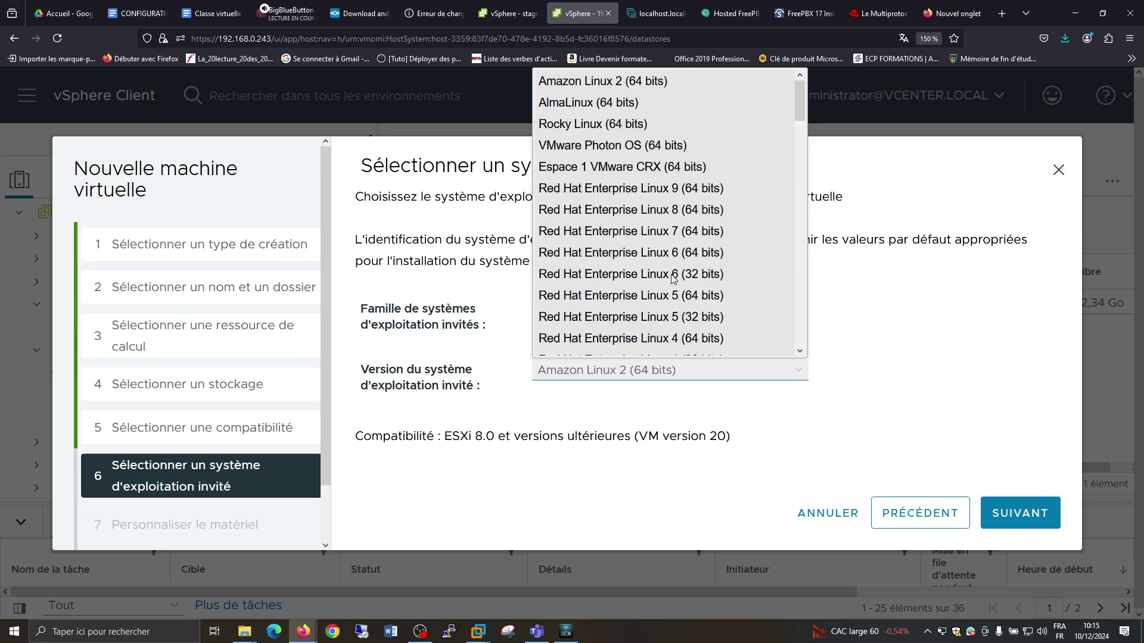
click(643, 83)
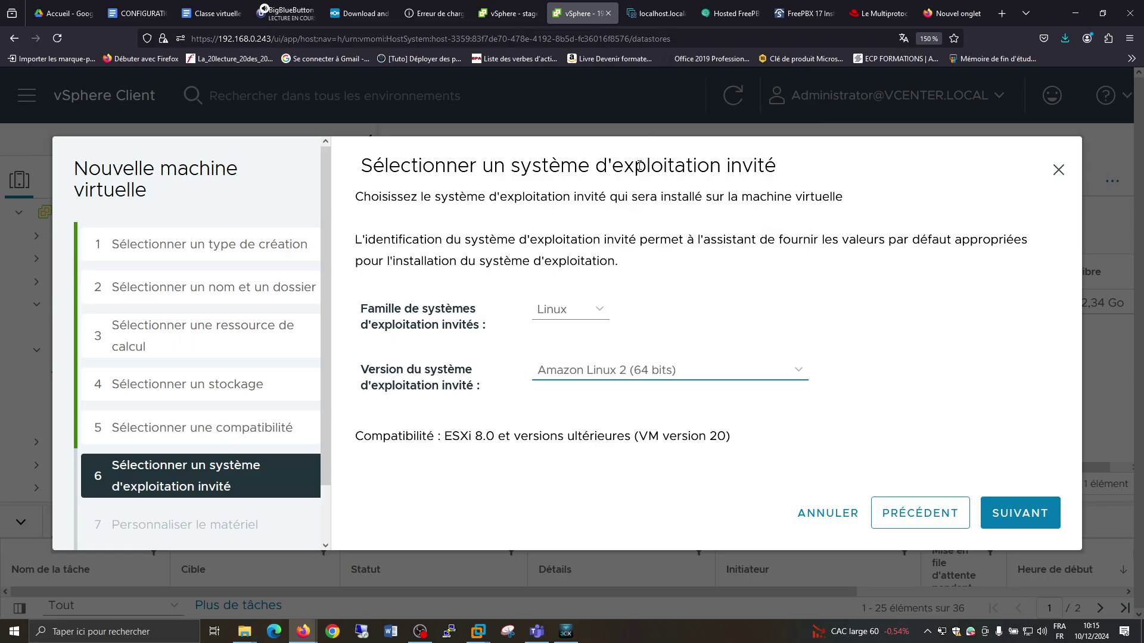
click(974, 410)
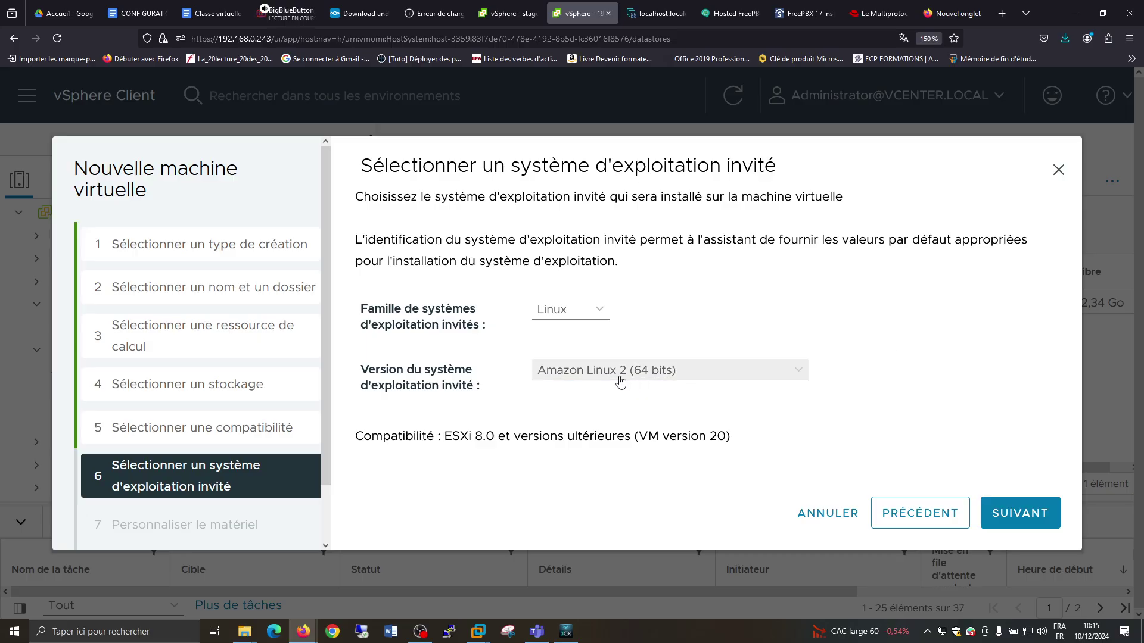
click(1021, 515)
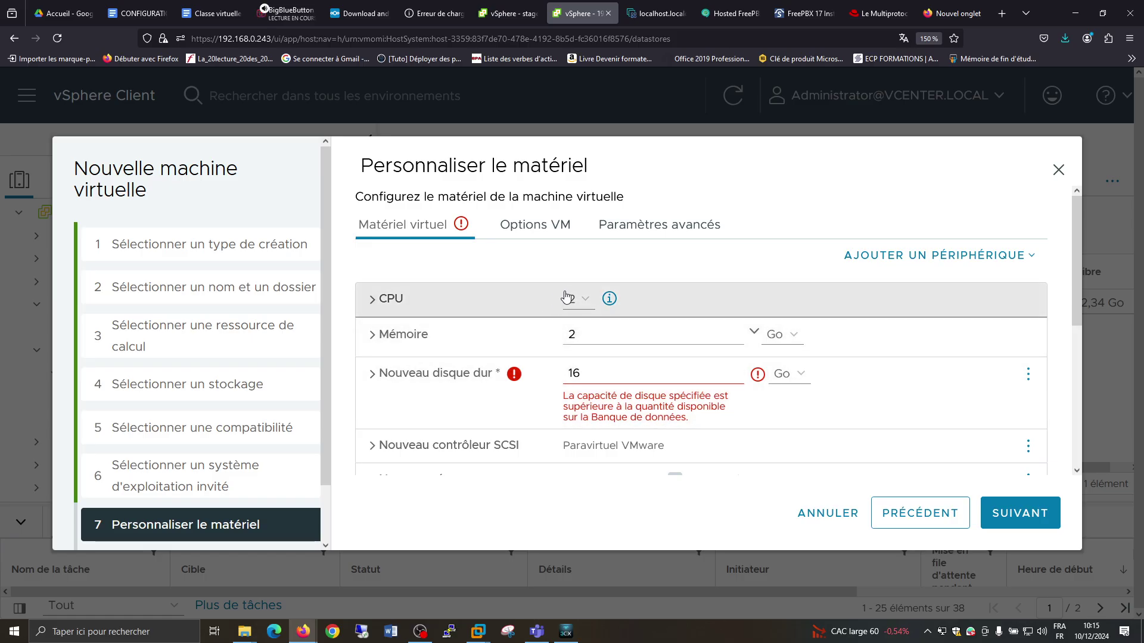
- Set the virtual machine's CPU count to 1
click(586, 304)
click(578, 323)
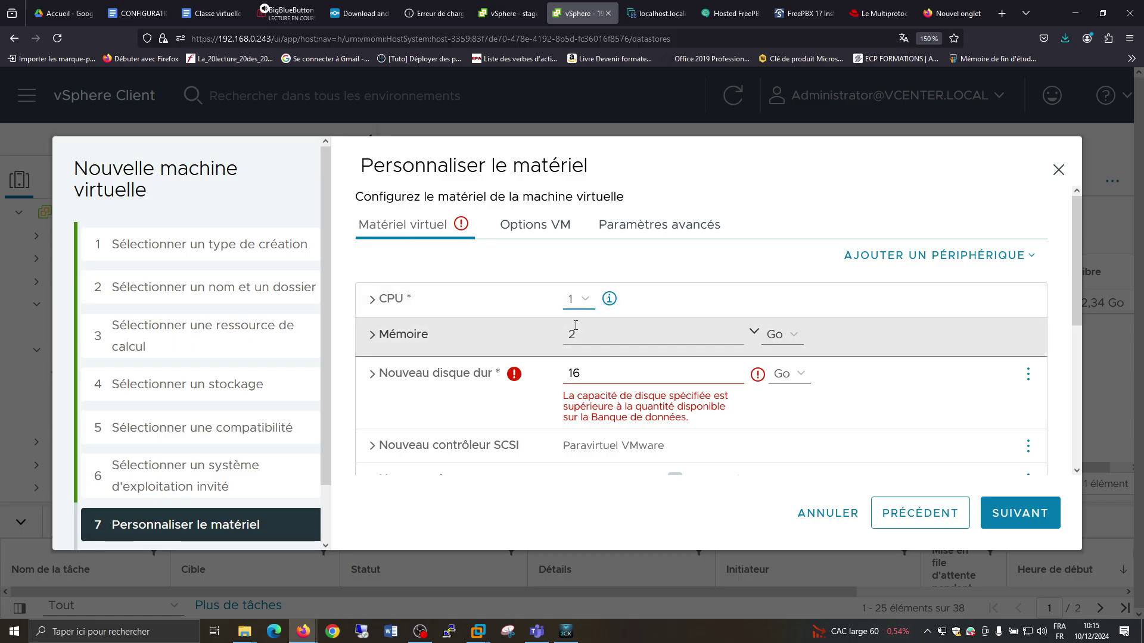
- Set the new hard disk's provisioning to Provisionnement dynamique
click(367, 299)
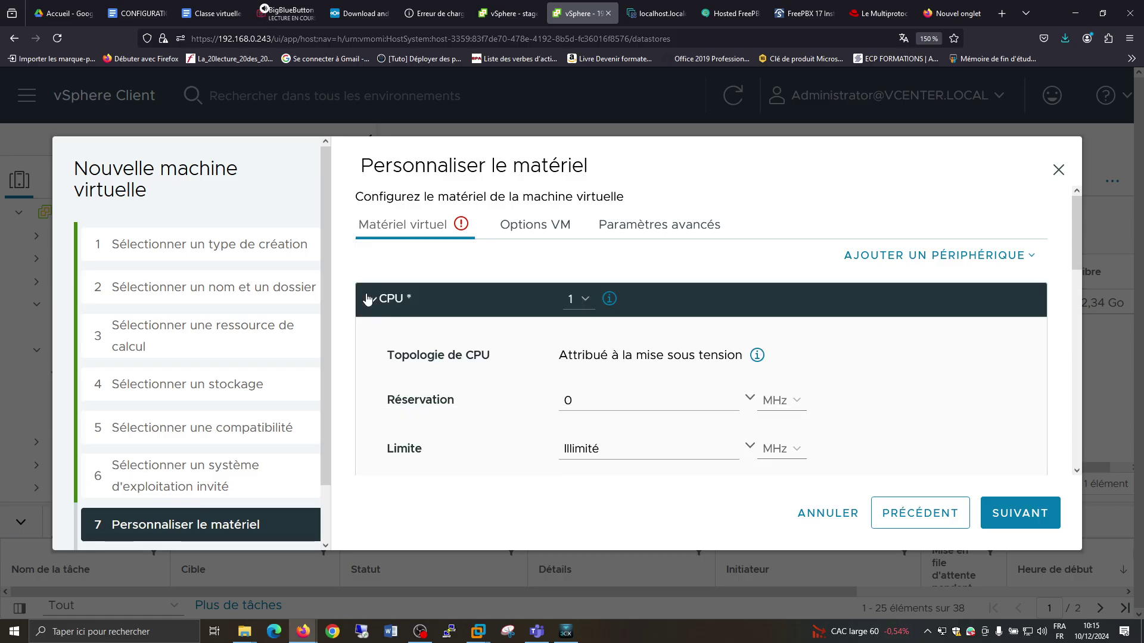
click(367, 299)
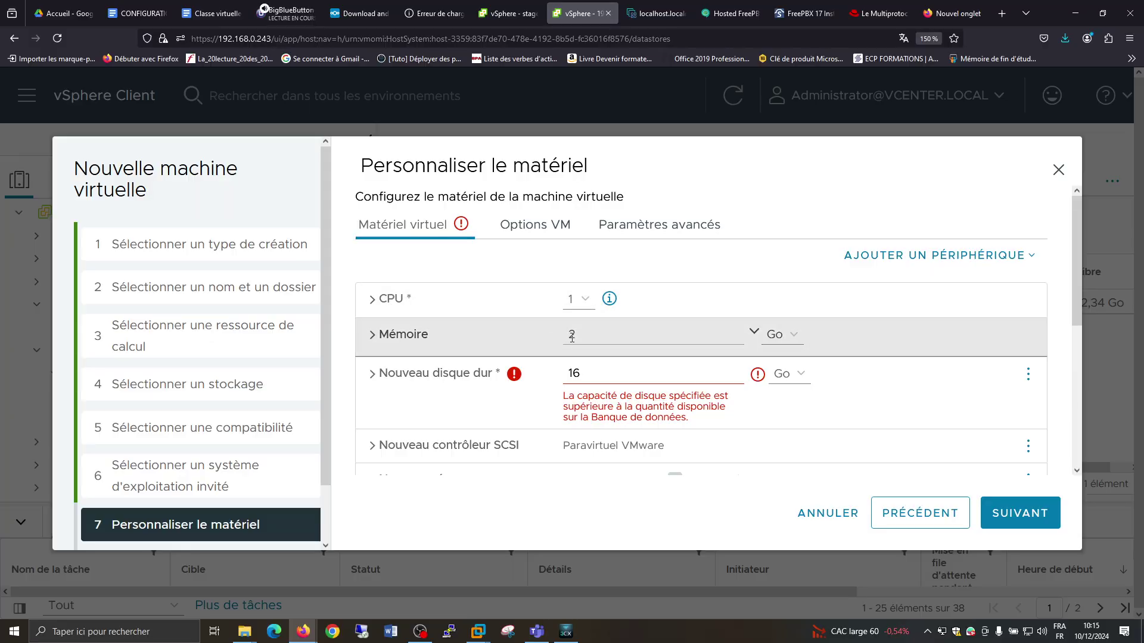
scroll(654, 378, down, 2)
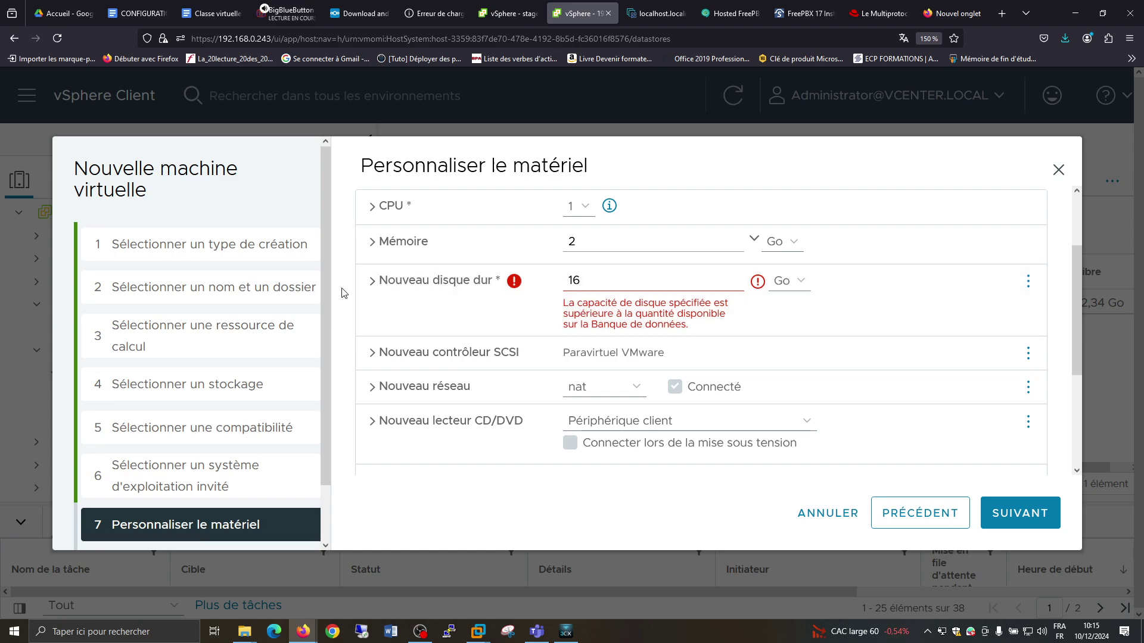
click(372, 283)
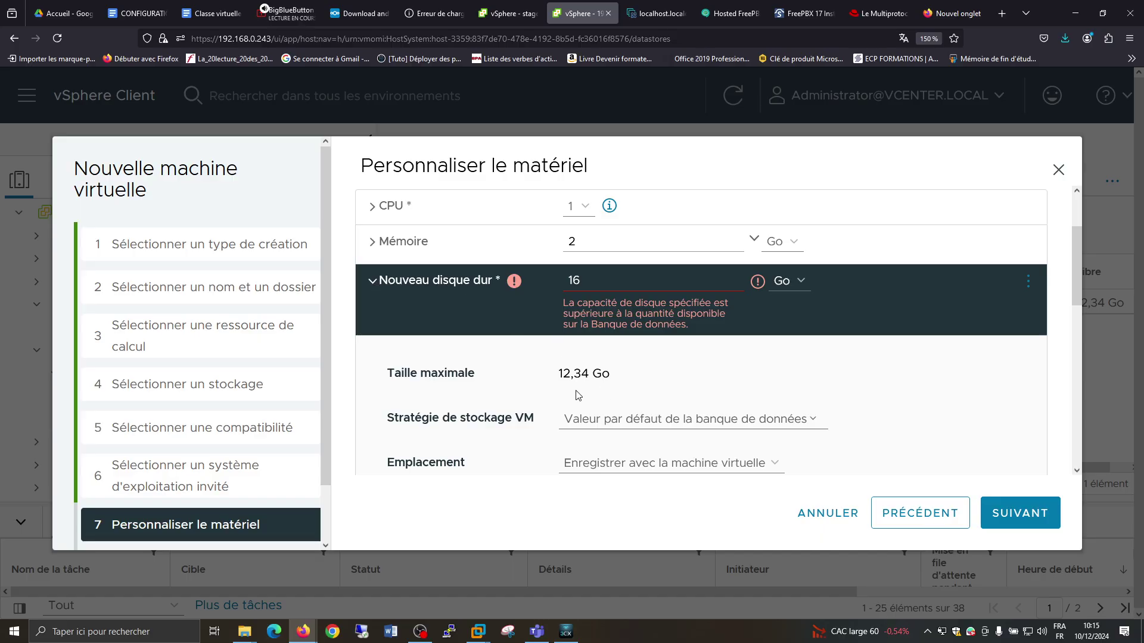
drag(573, 378, 551, 381)
scroll(631, 372, down, 2)
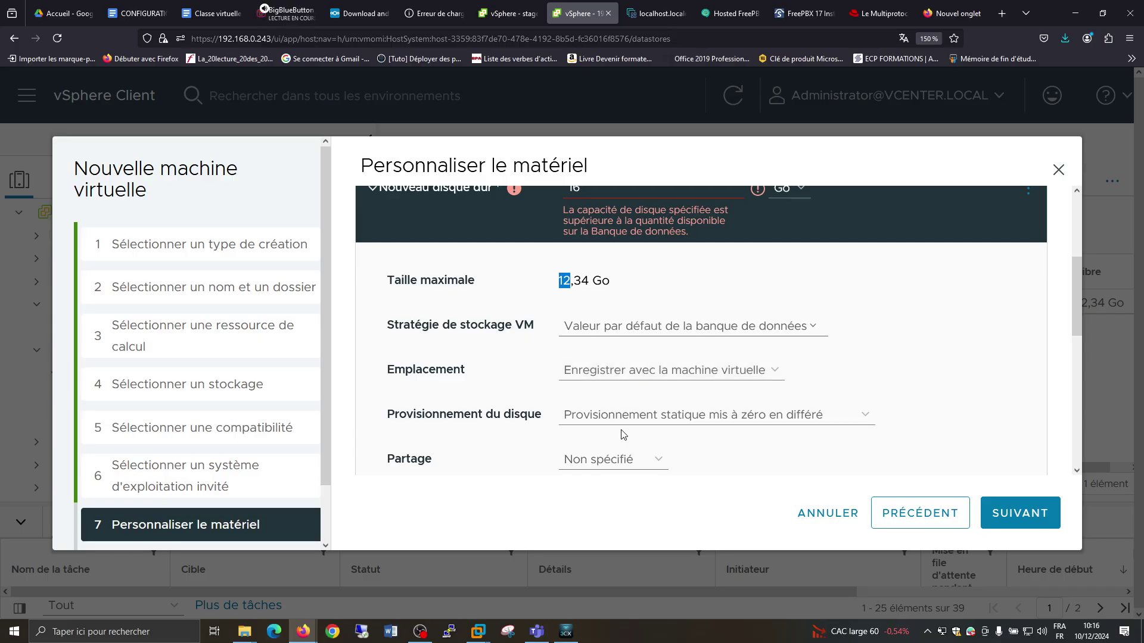
click(624, 426)
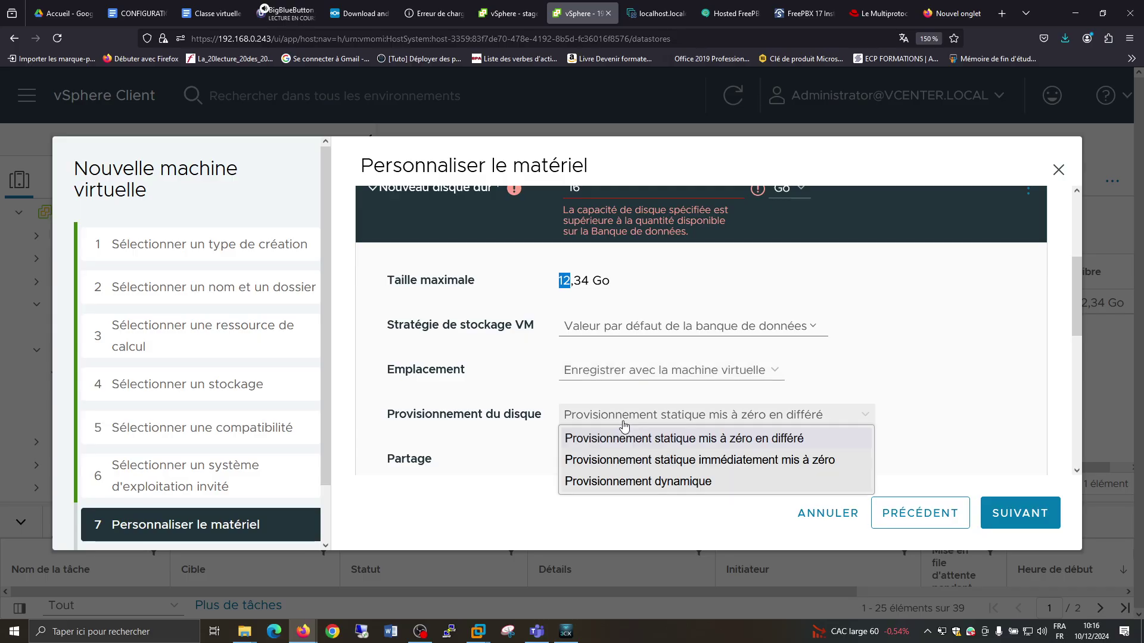
click(712, 482)
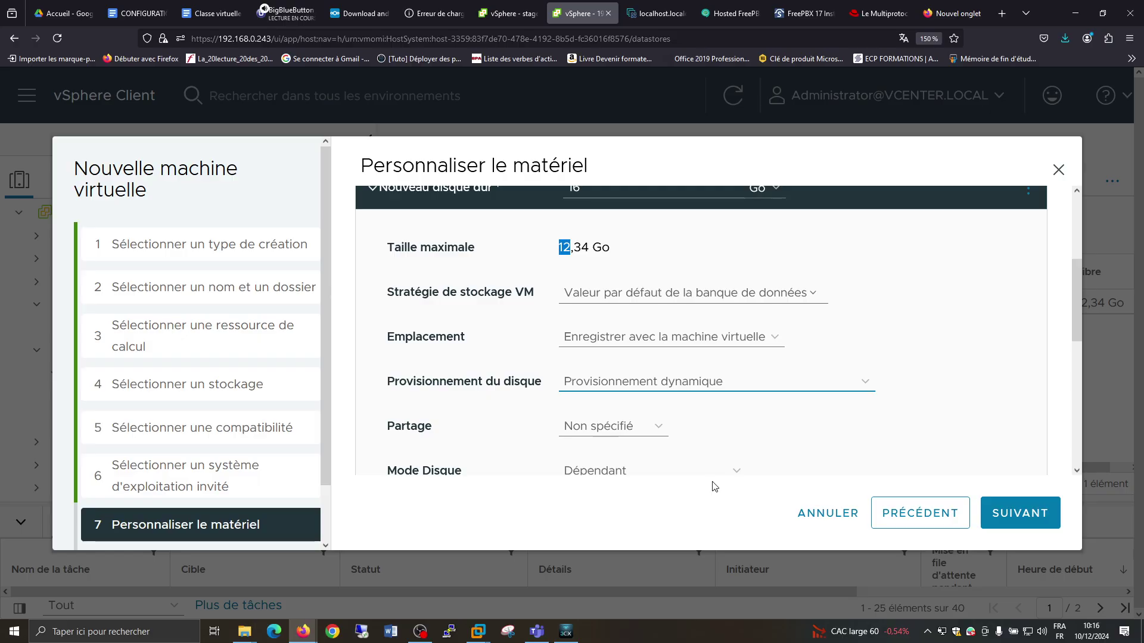
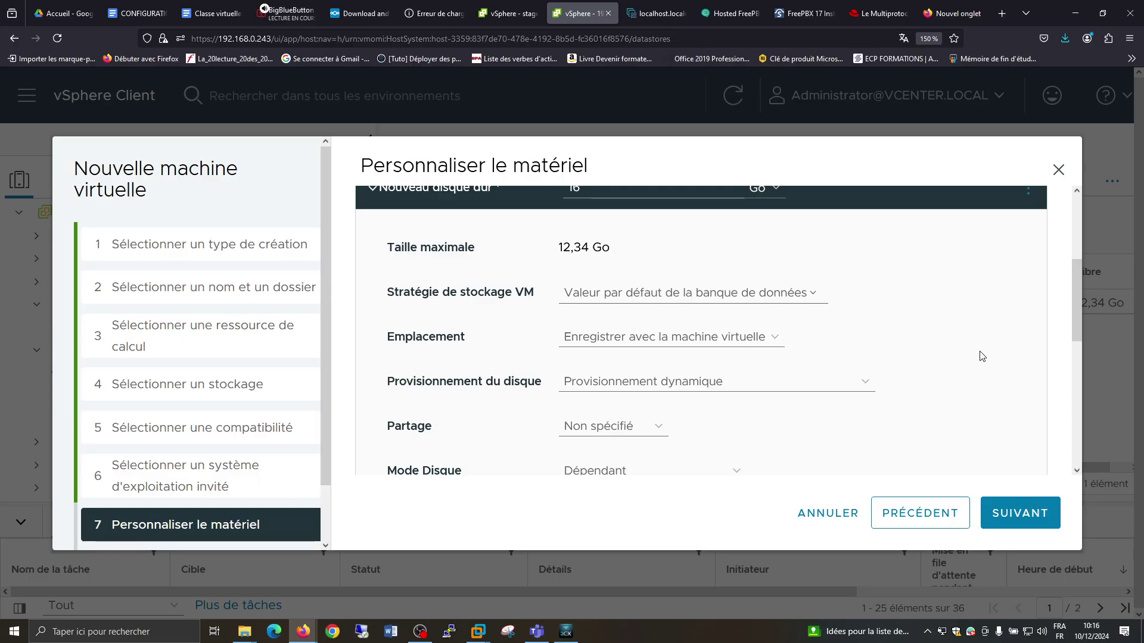
click(752, 381)
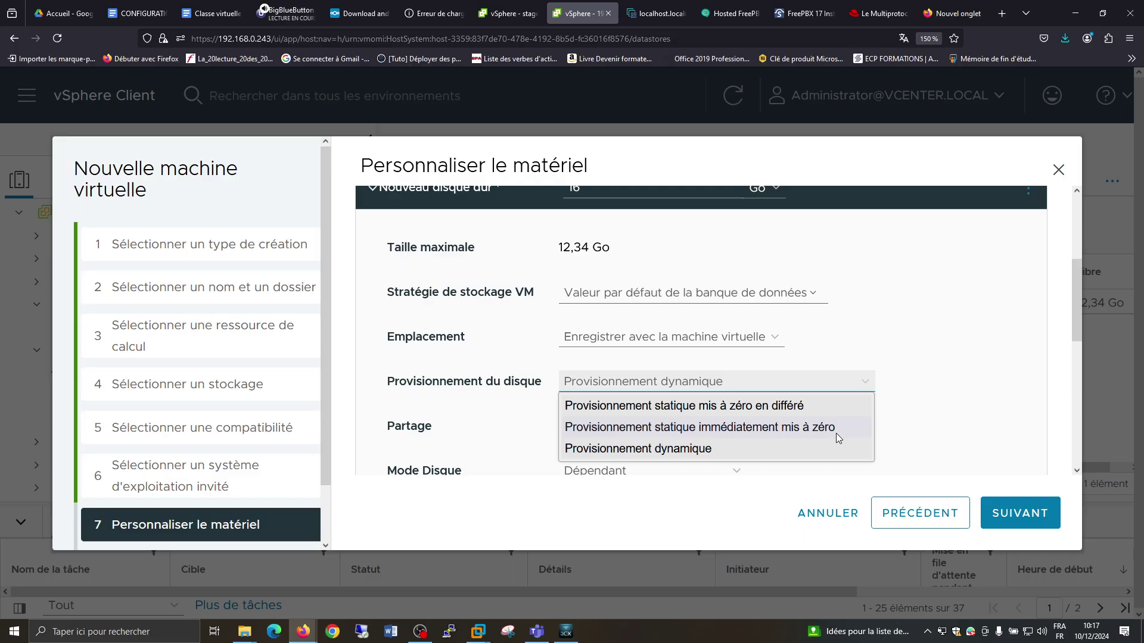
click(927, 344)
scroll(928, 327, up, 2)
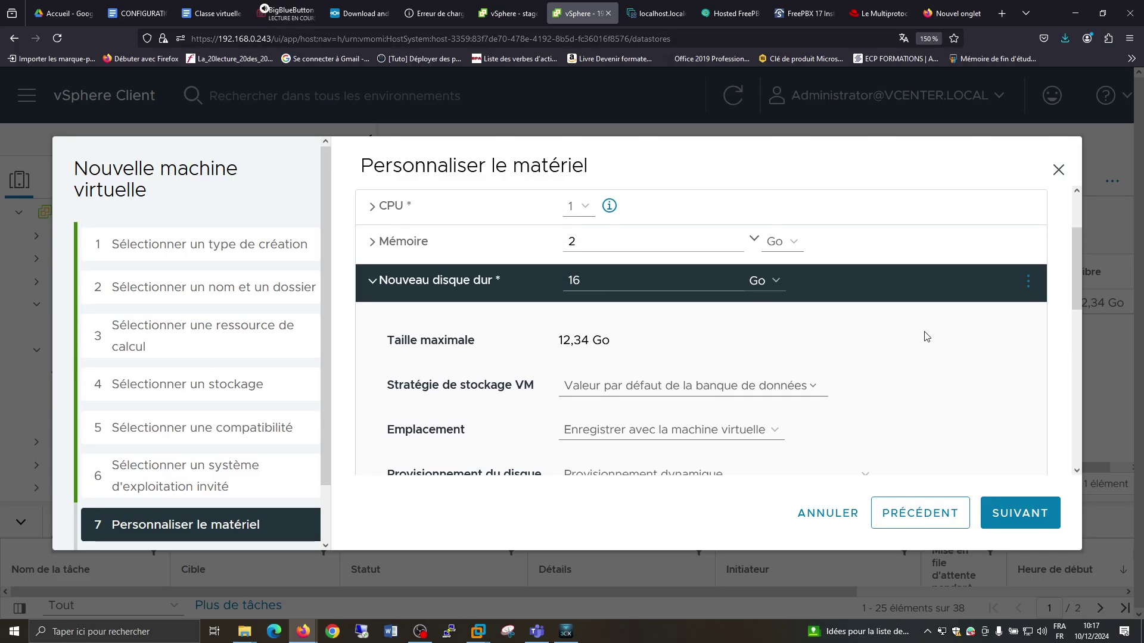
- Try to attach a datastore ISO file to the new CD/DVD drive, looking through datastore1 (1) and vmimages
scroll(927, 337, down, 5)
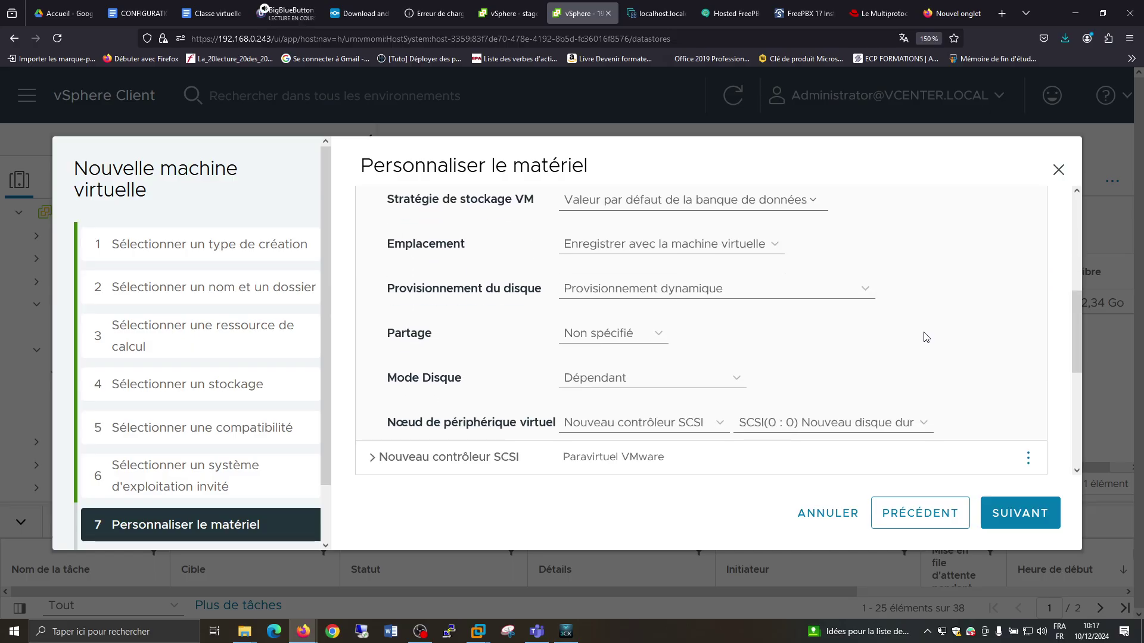
scroll(925, 337, down, 3)
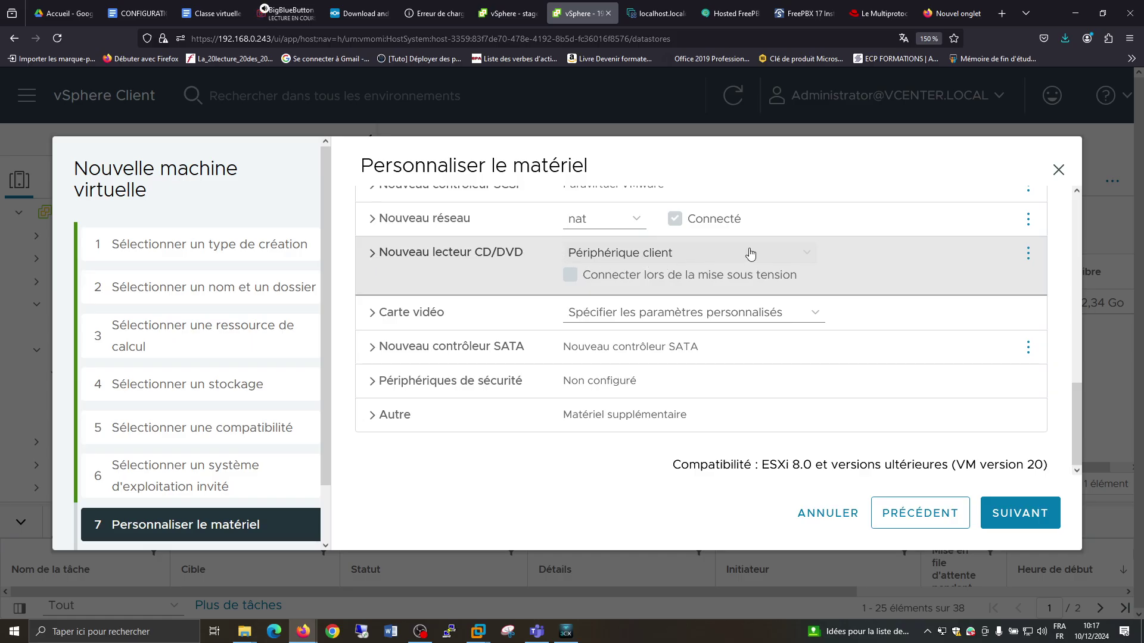
click(703, 257)
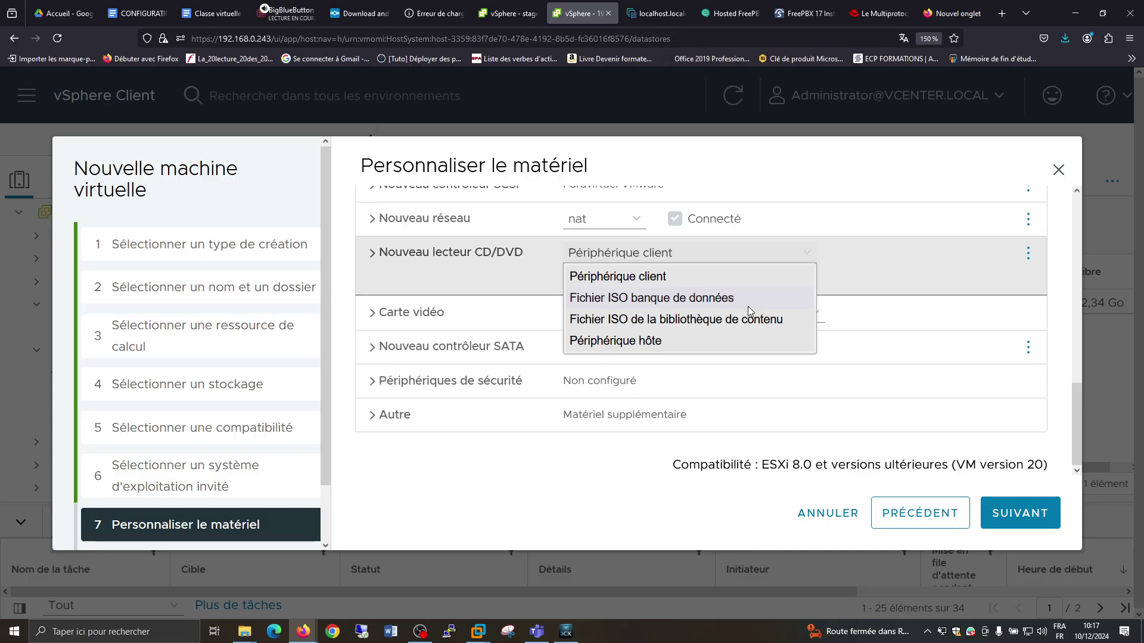
click(734, 340)
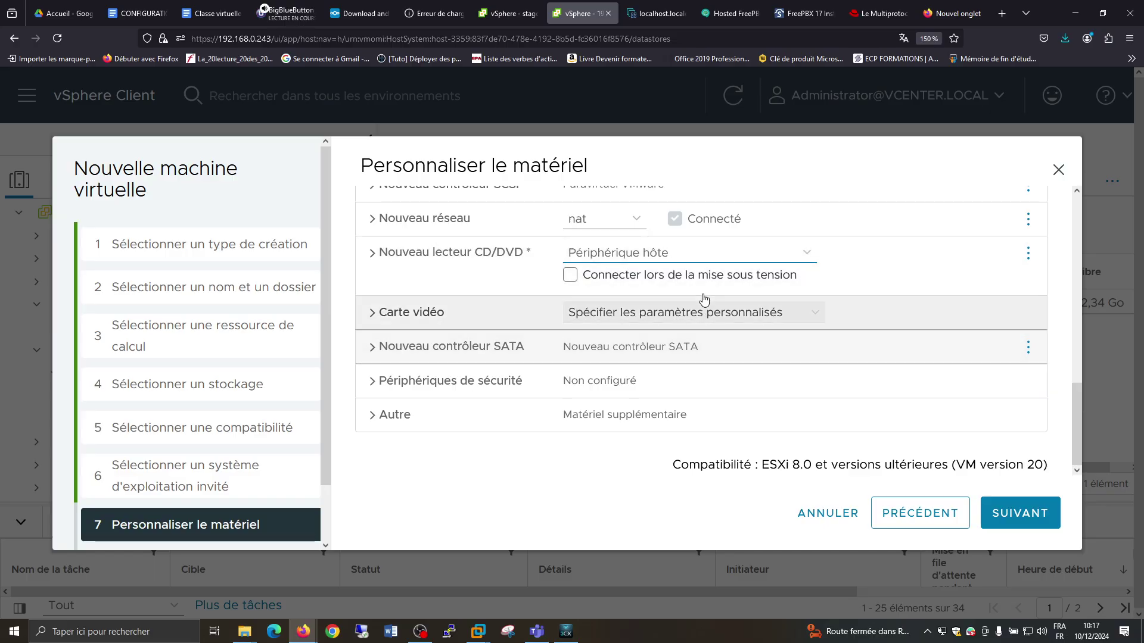
click(732, 252)
click(718, 298)
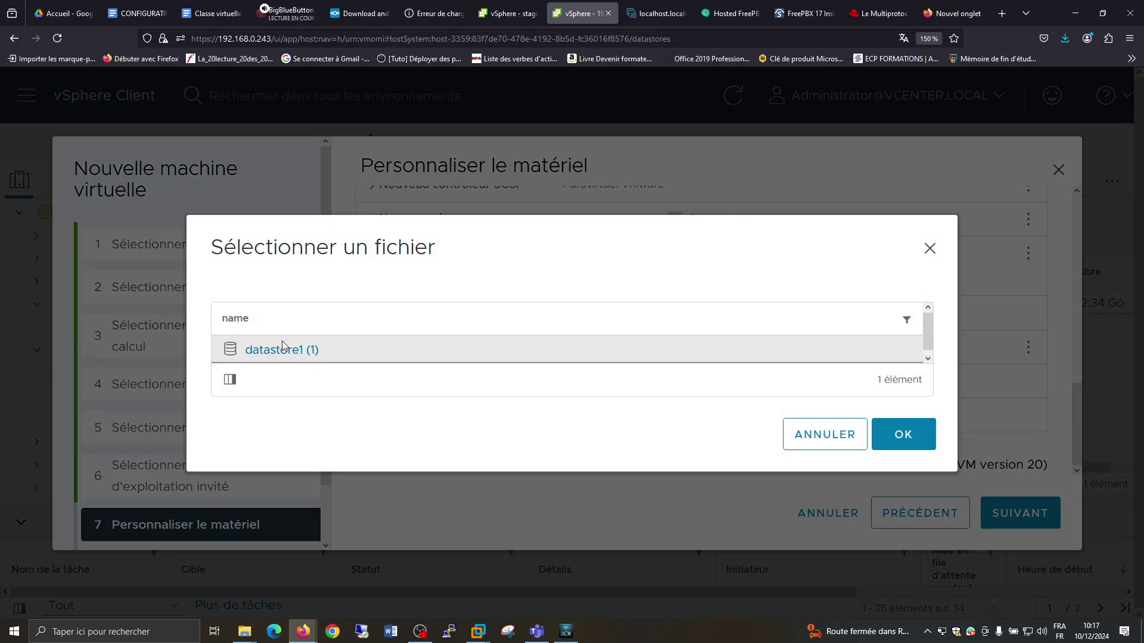
click(280, 352)
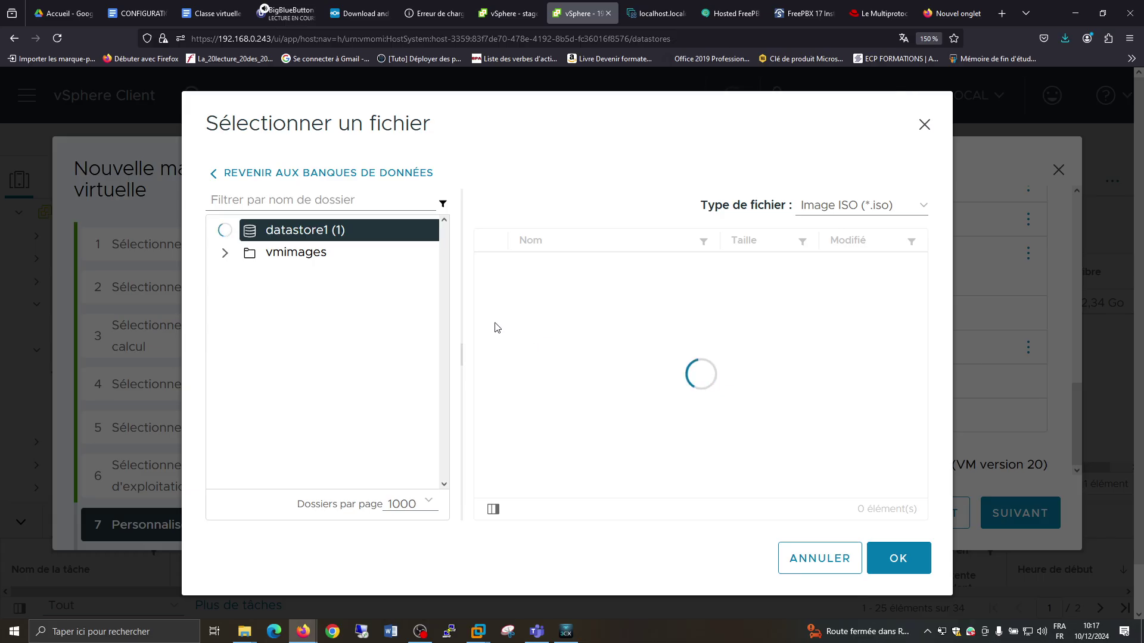
click(265, 277)
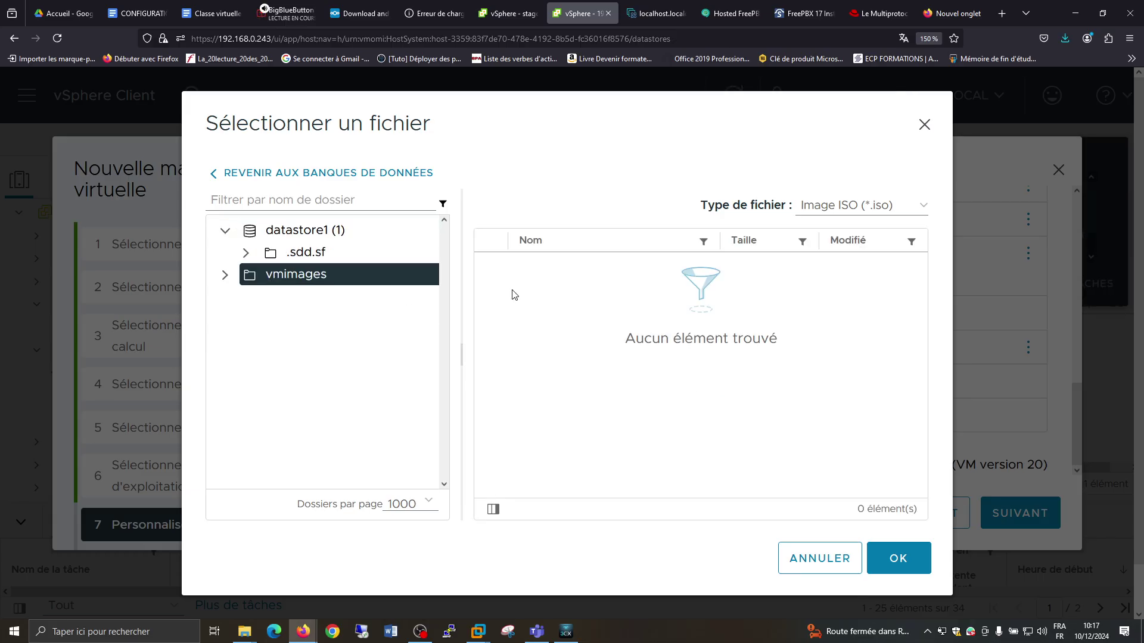
click(906, 204)
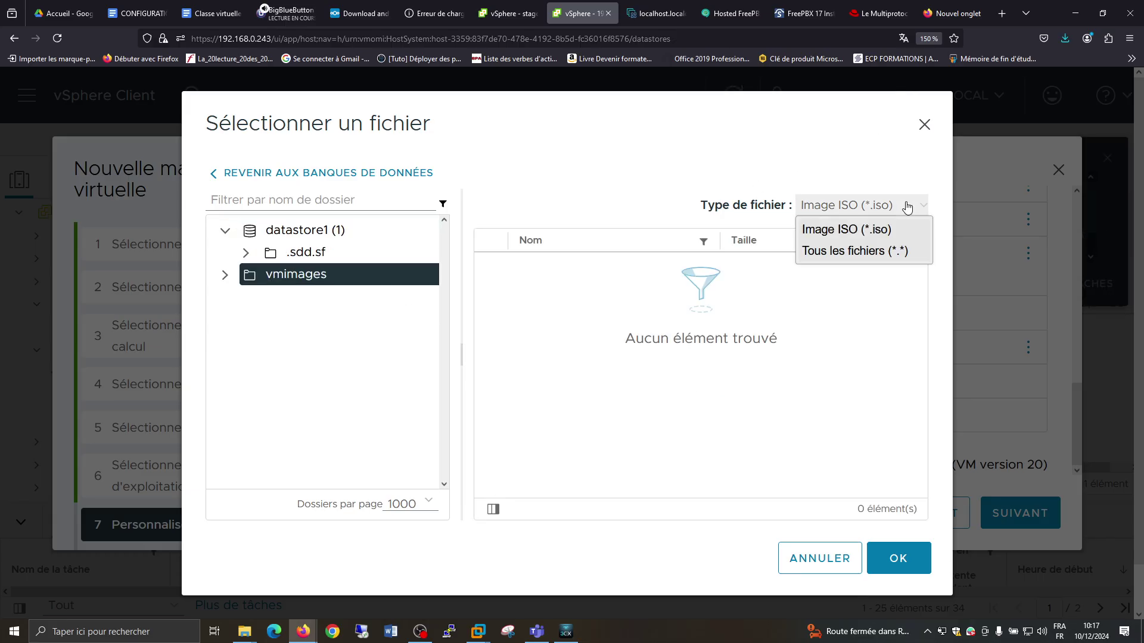
click(921, 156)
click(924, 124)
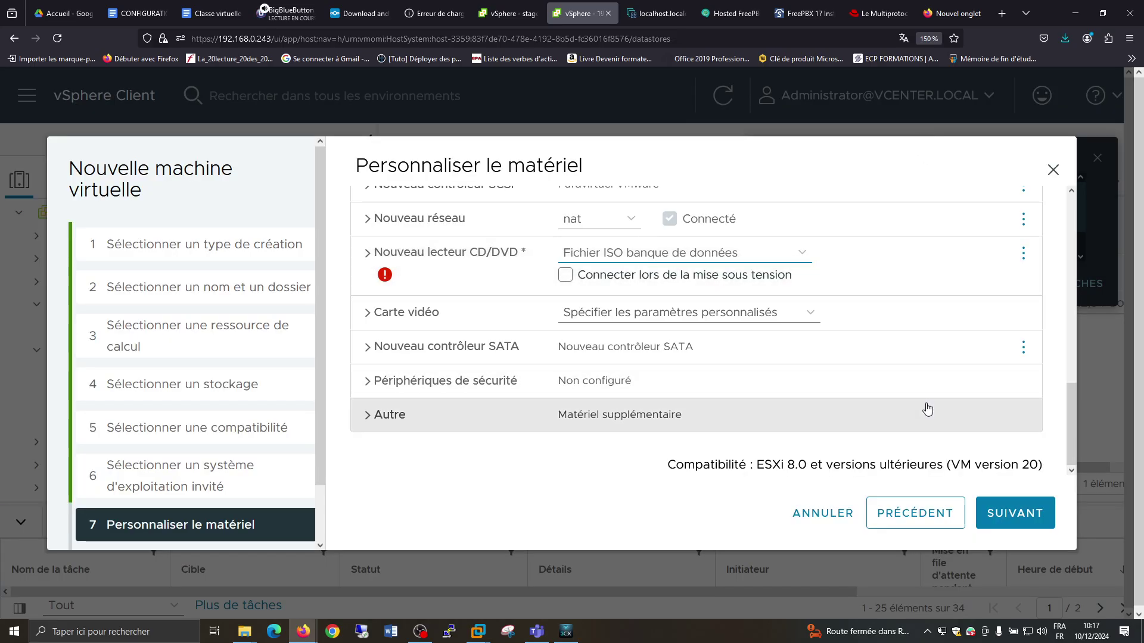
- Set the new CD/DVD drive to Périphérique client and finish creating the virtual machine
click(702, 253)
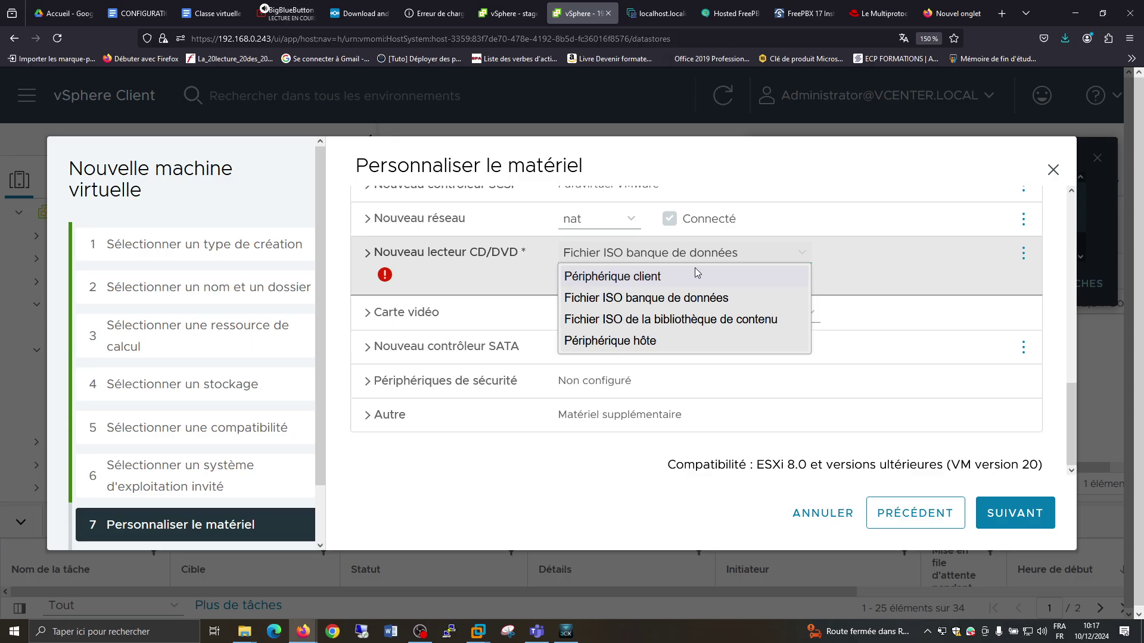
click(694, 275)
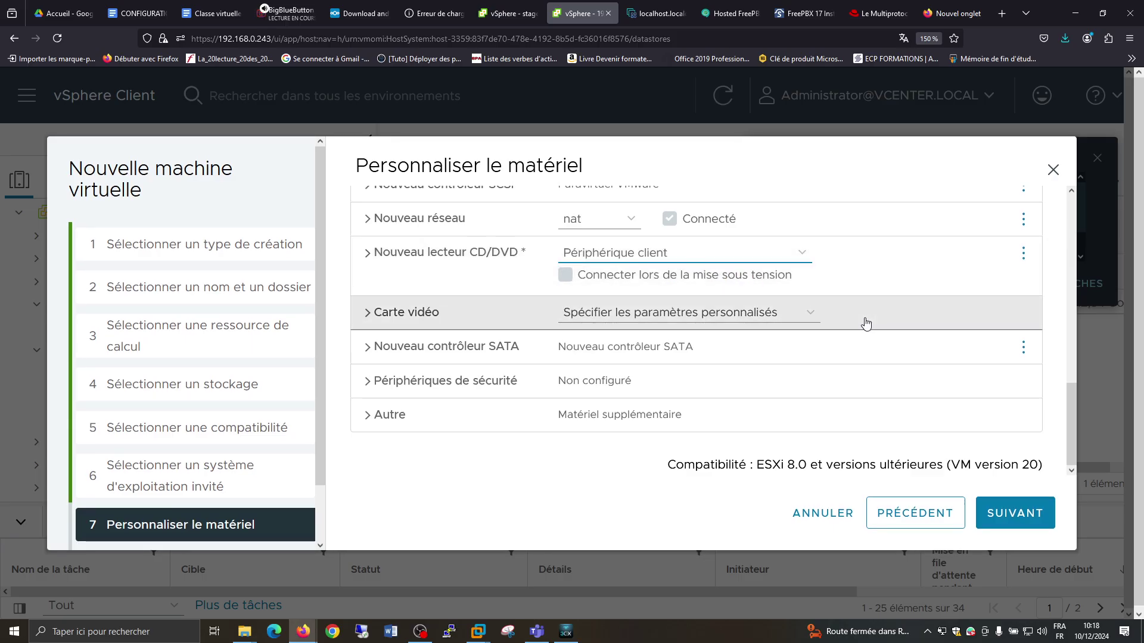
scroll(861, 298, up, 10)
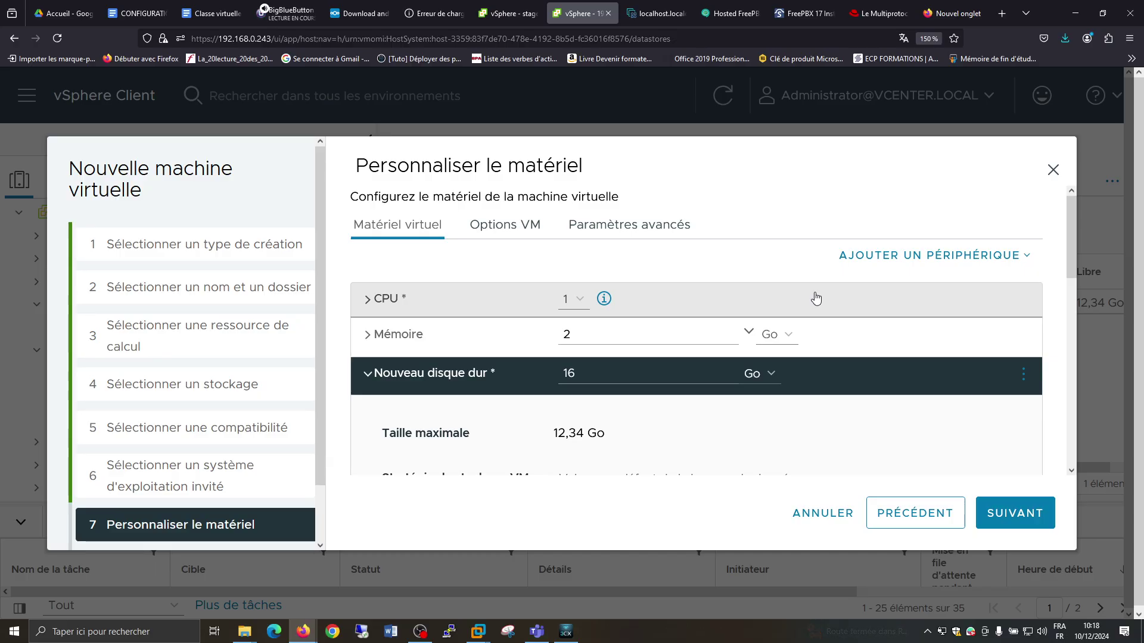
scroll(830, 427, down, 10)
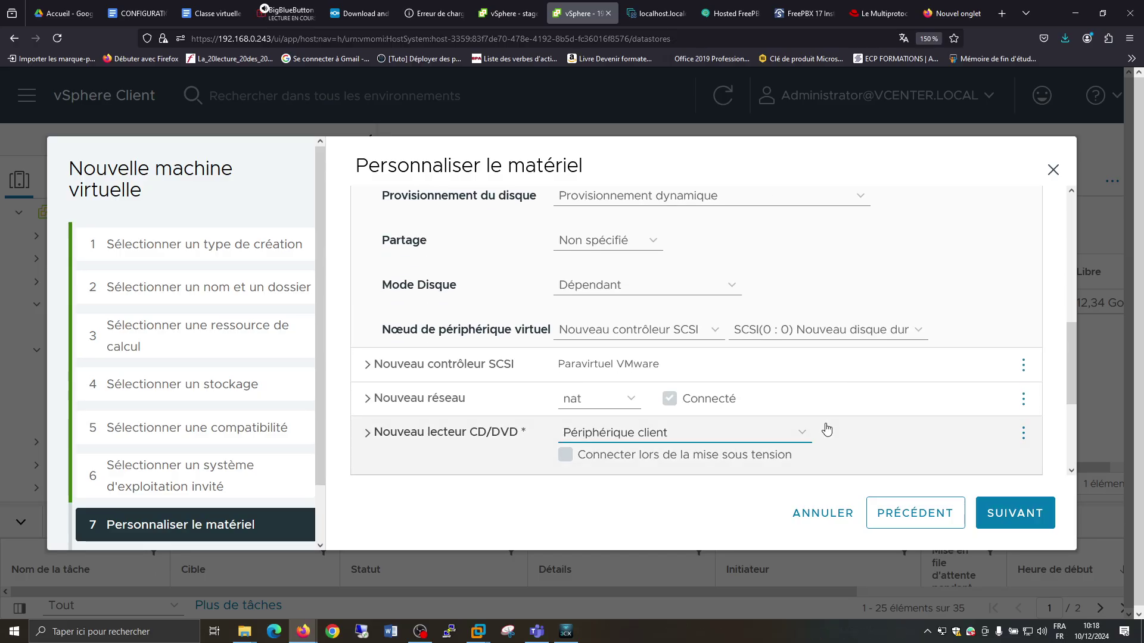
click(998, 523)
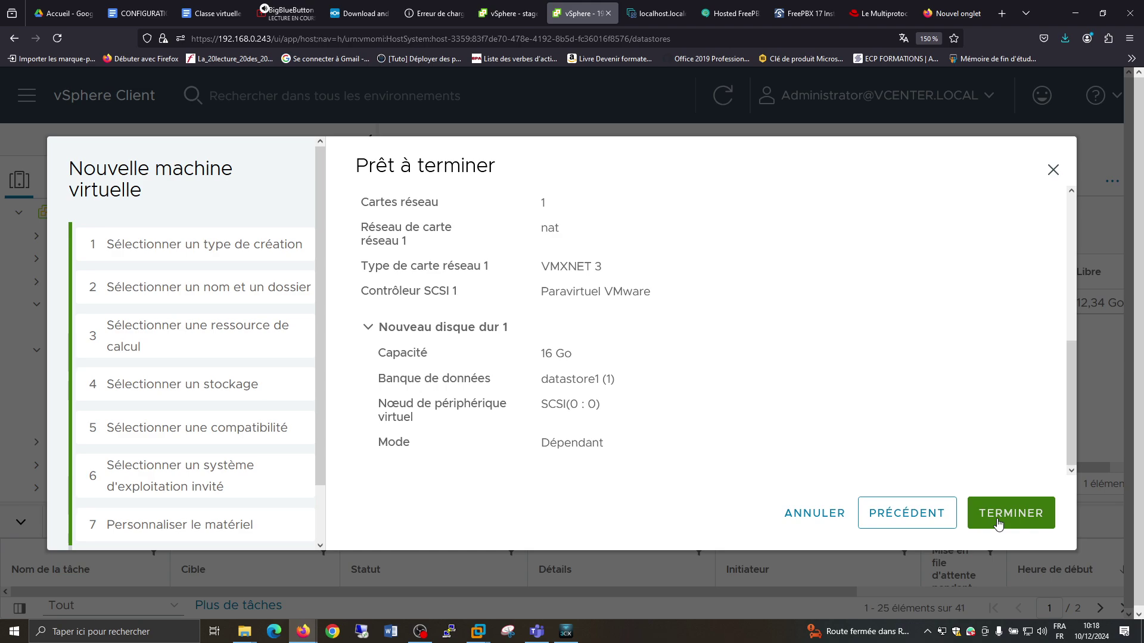
click(998, 524)
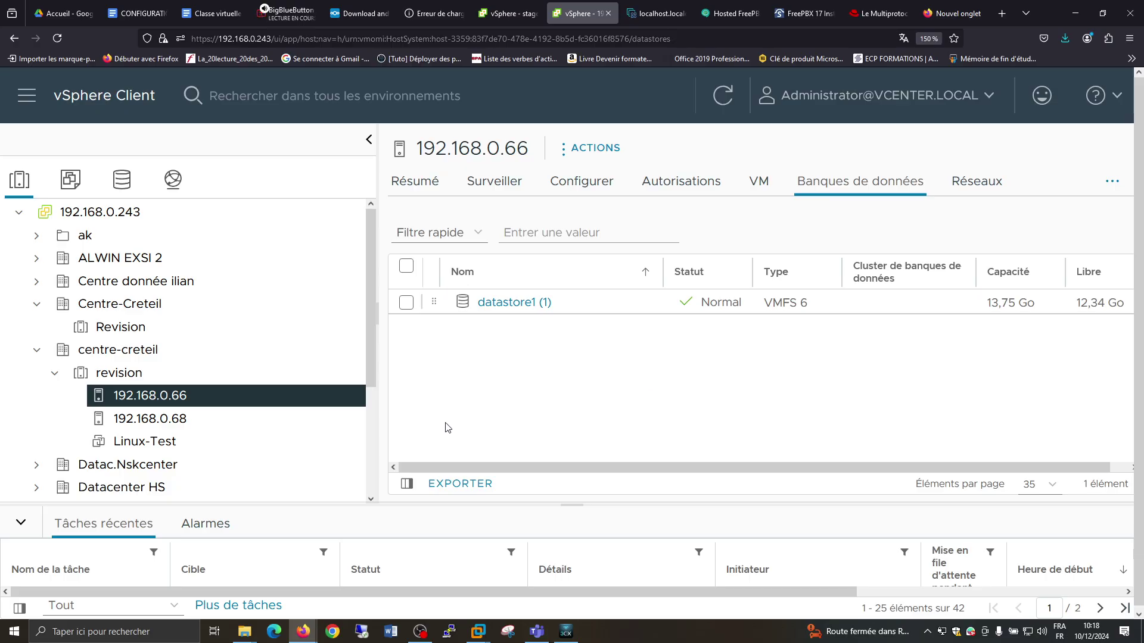
- Examine the summary of the Linux-Test virtual machine, including its resource usage and associated host, network and storage
click(157, 439)
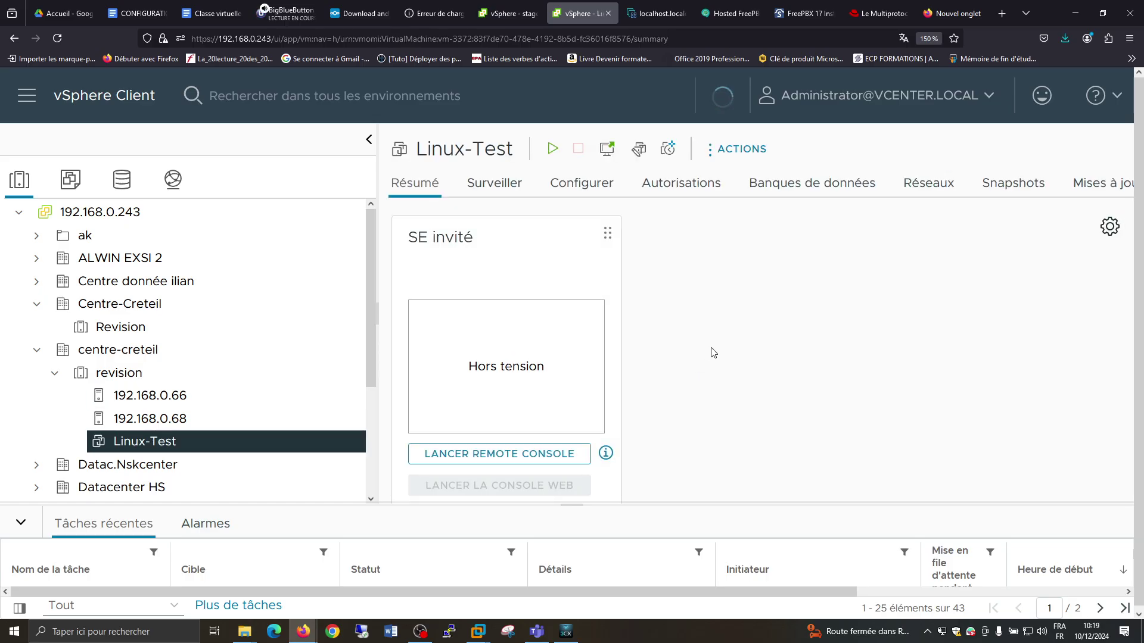
scroll(798, 335, down, 3)
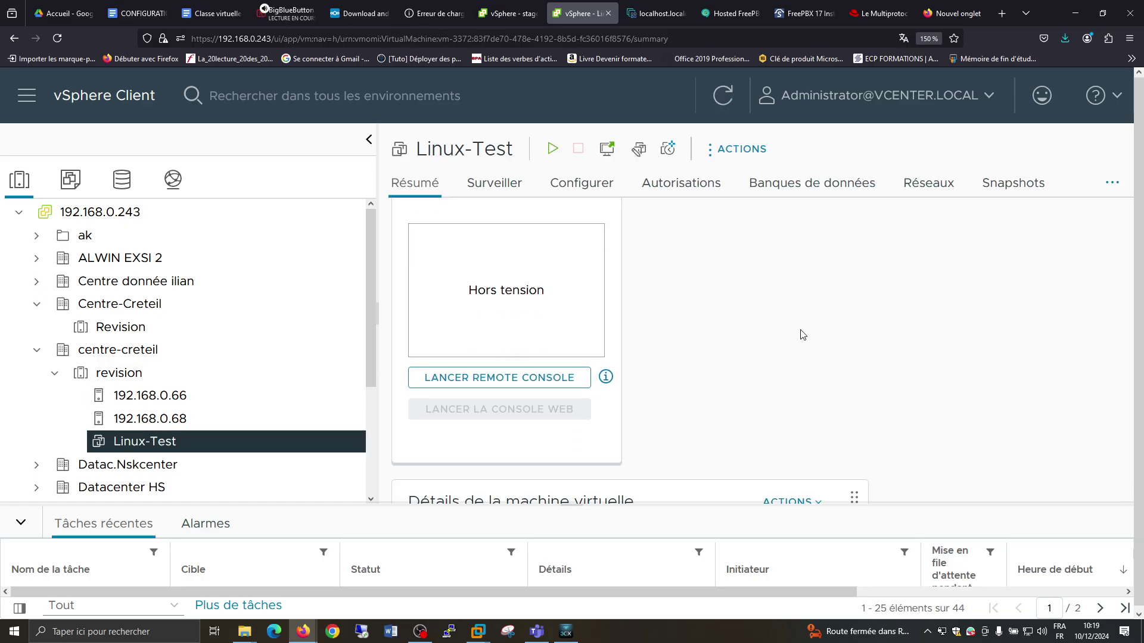
scroll(832, 329, down, 7)
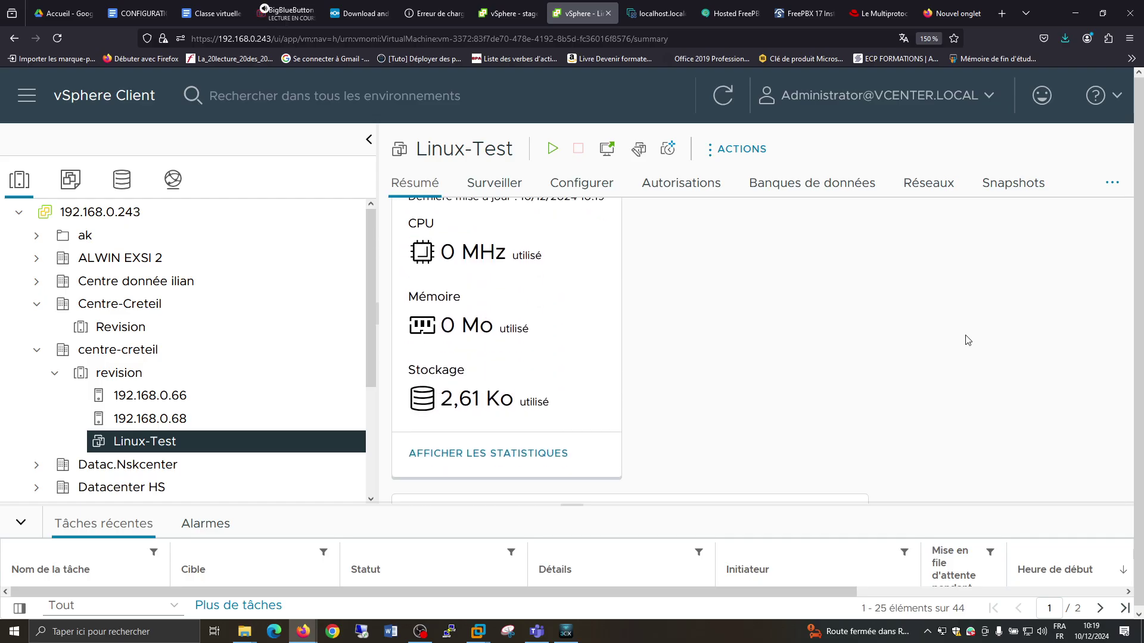
scroll(959, 342, down, 5)
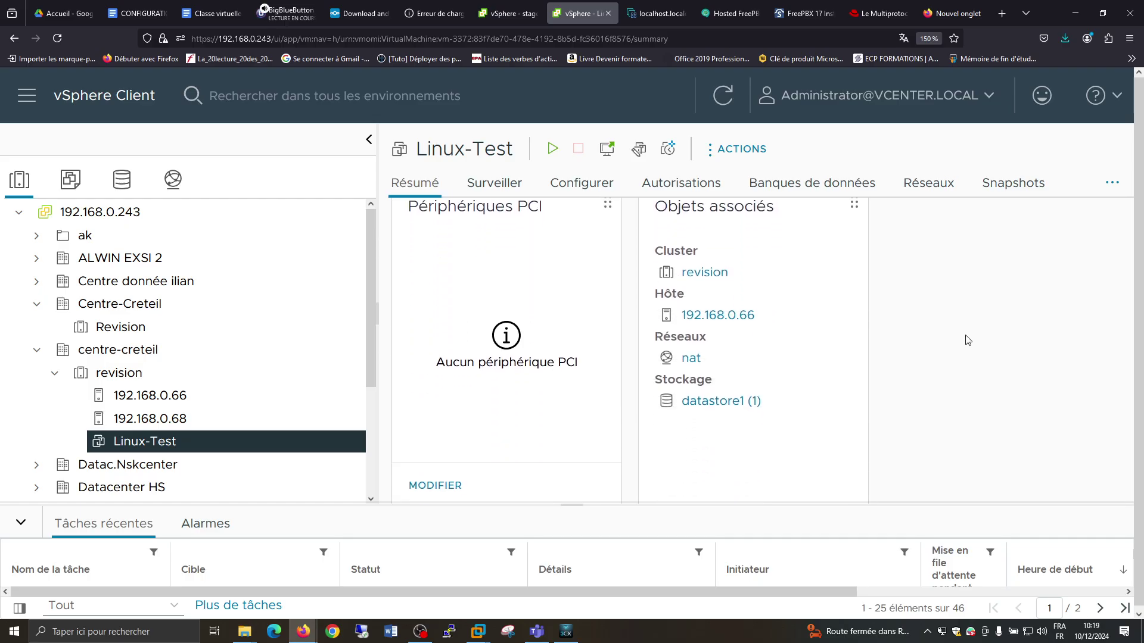
scroll(895, 346, up, 2)
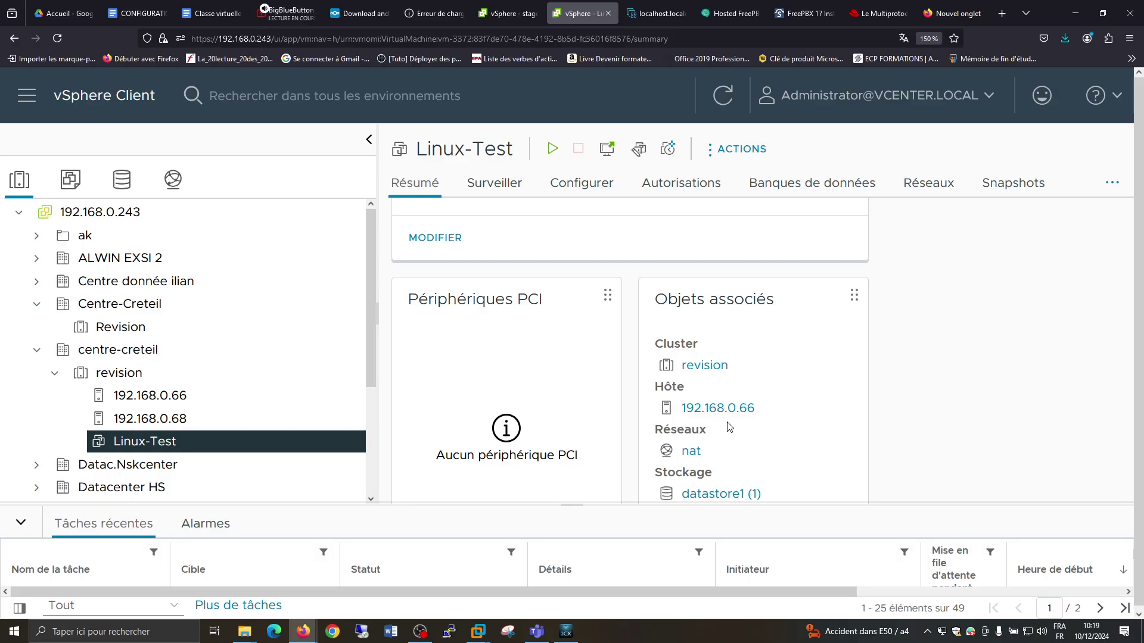
- Start migrating the Linux-Test virtual machine and choose the migration type Modifier la ressource de calcul et le stockage
right_click(151, 444)
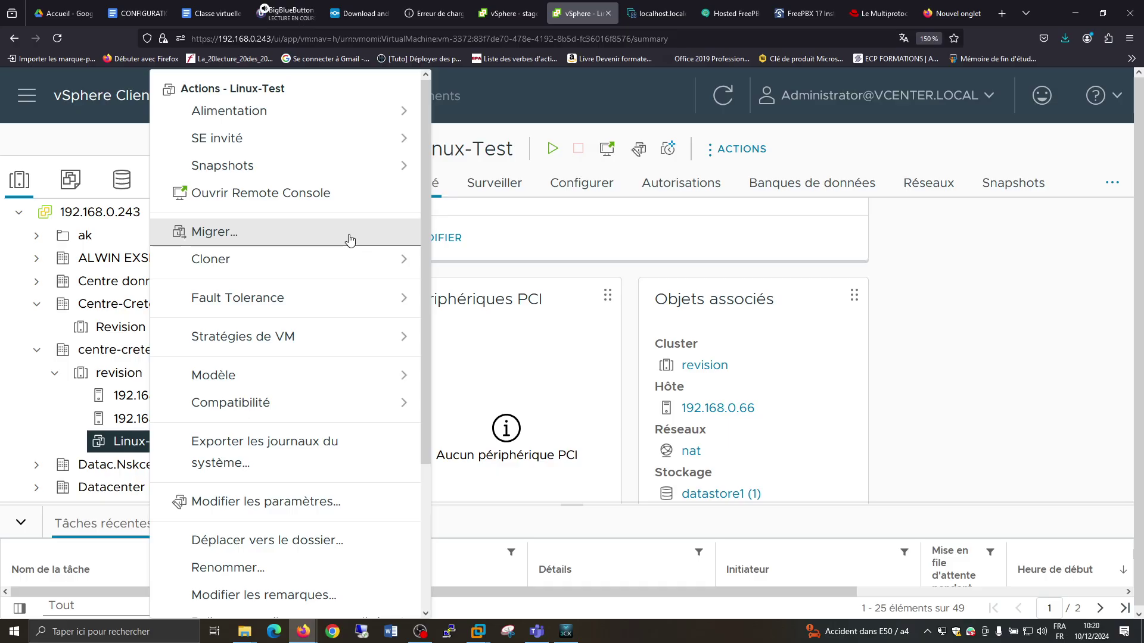
click(296, 241)
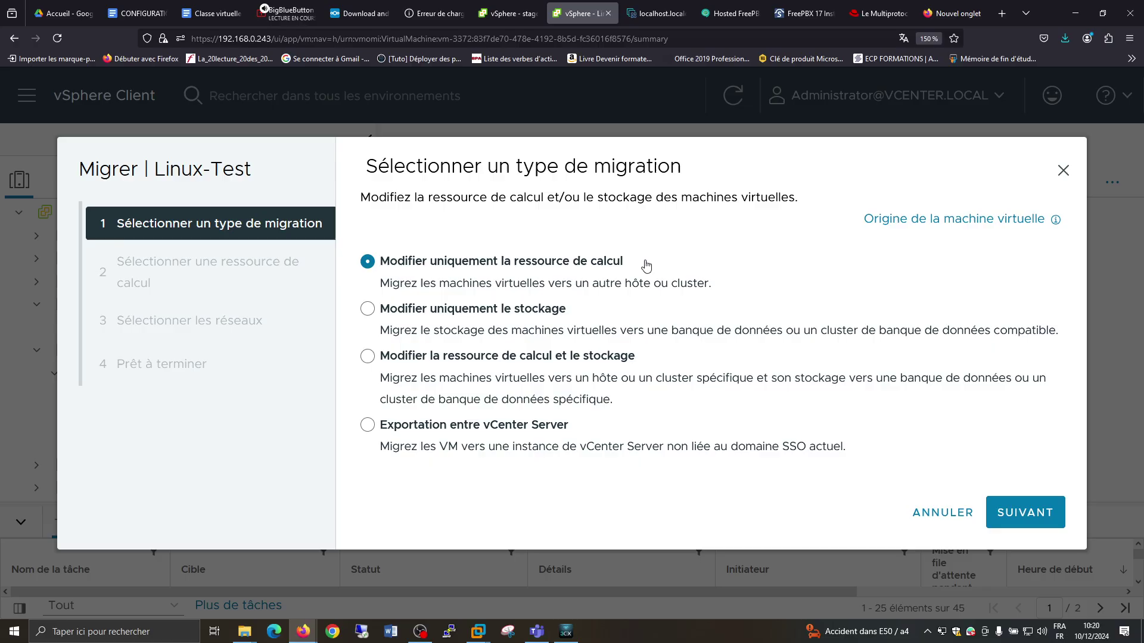
click(523, 310)
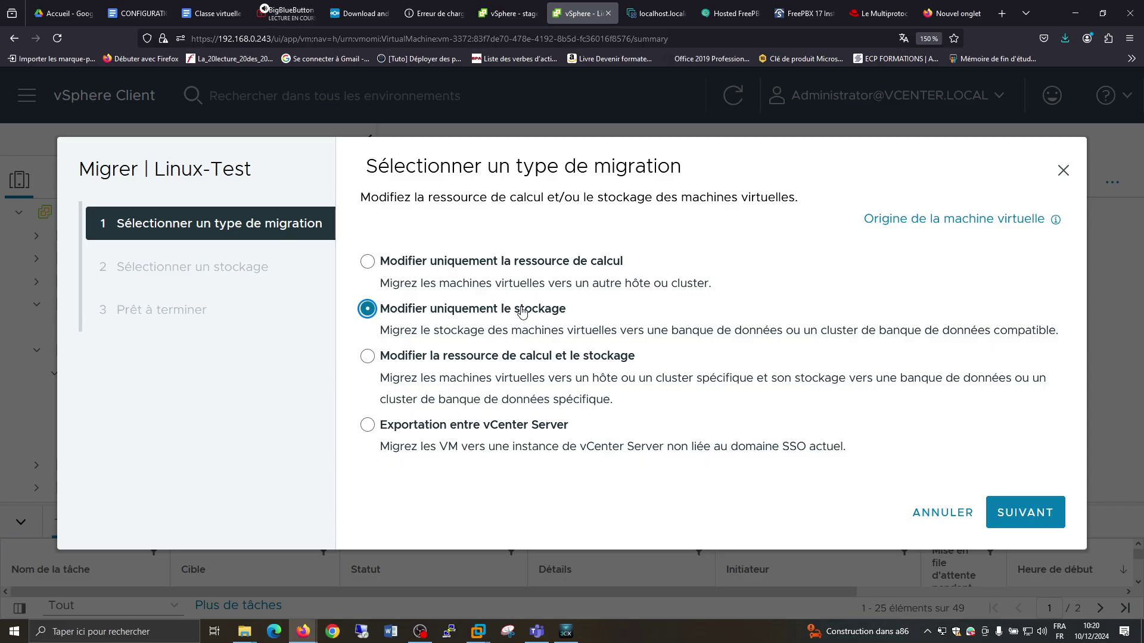
drag(509, 358, 516, 357)
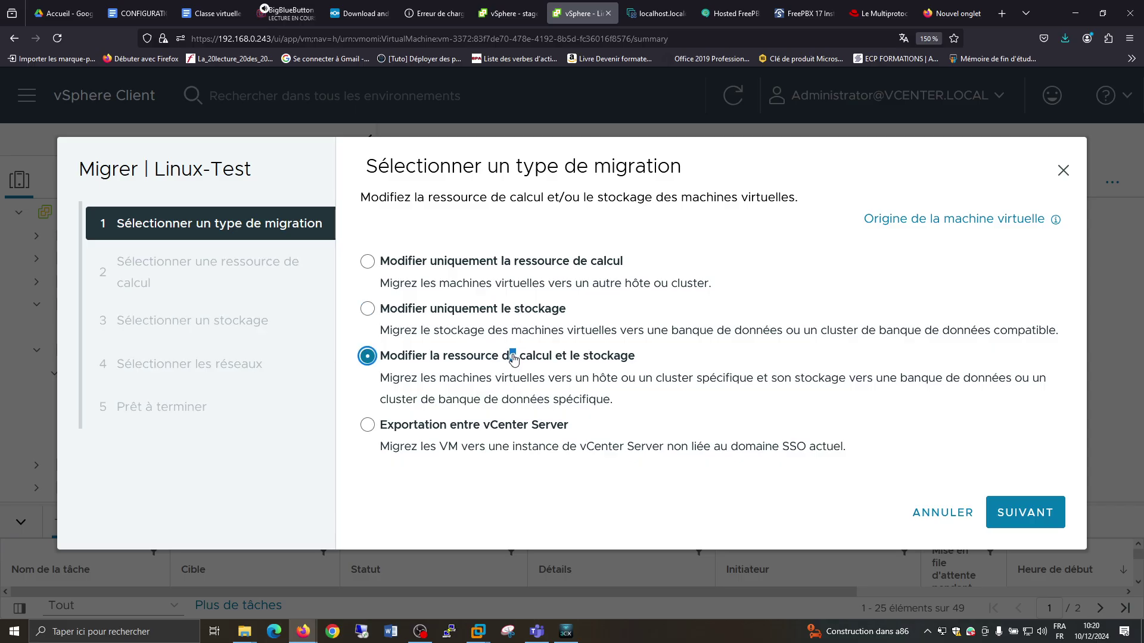
click(646, 355)
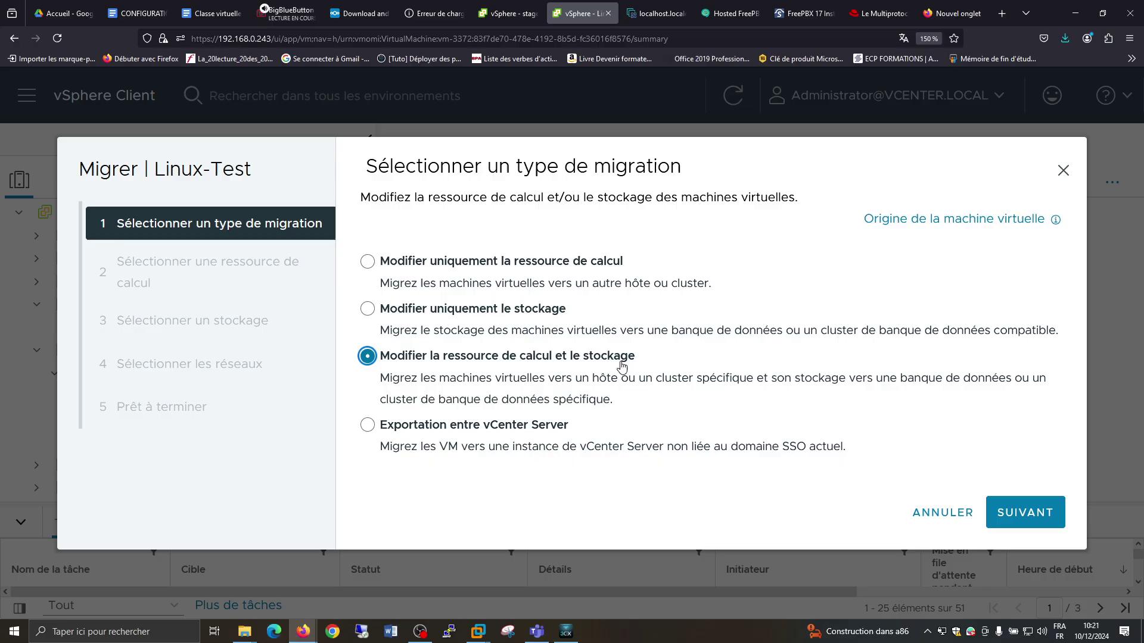
- Try to use the Revision cluster under Centre-Creteil as the destination compute resource for the migration
click(1035, 517)
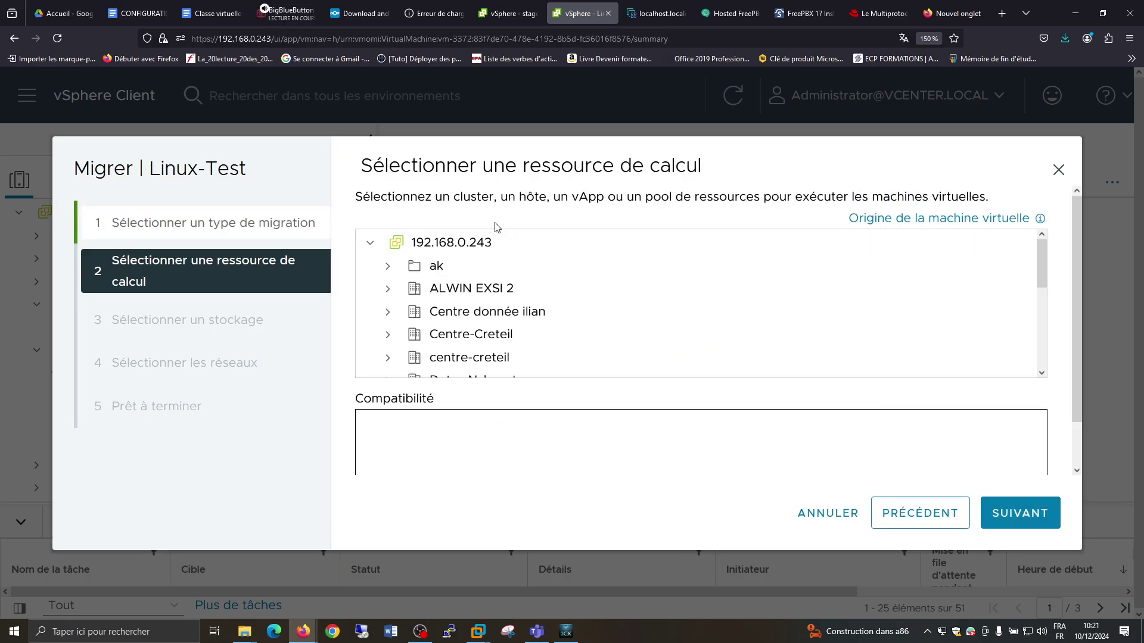
scroll(645, 289, down, 2)
scroll(645, 288, down, 1)
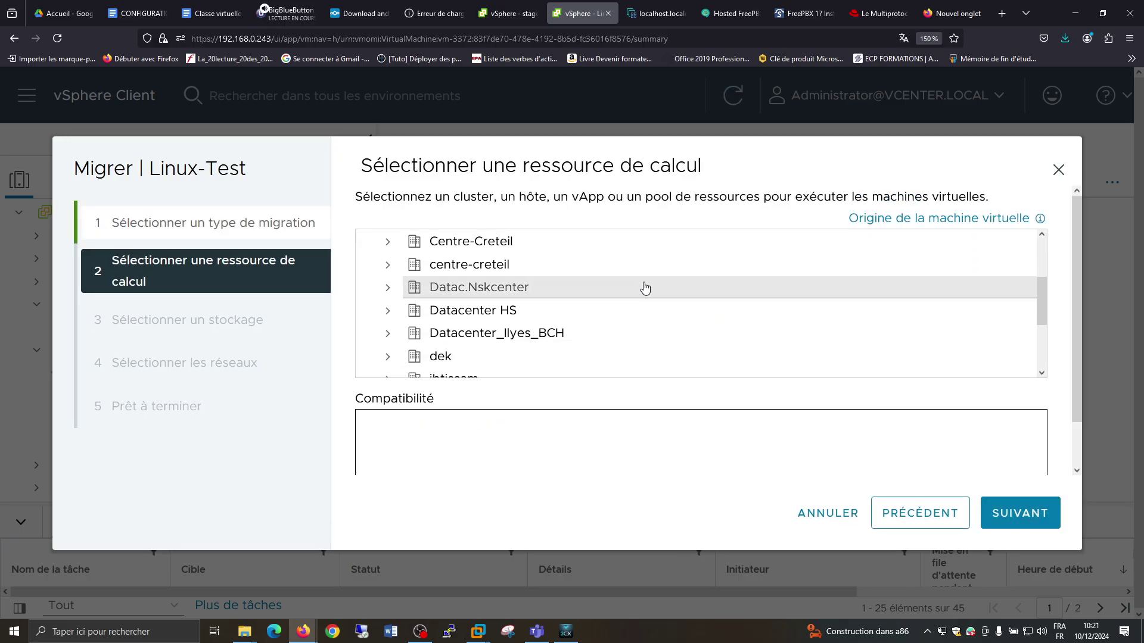
click(386, 245)
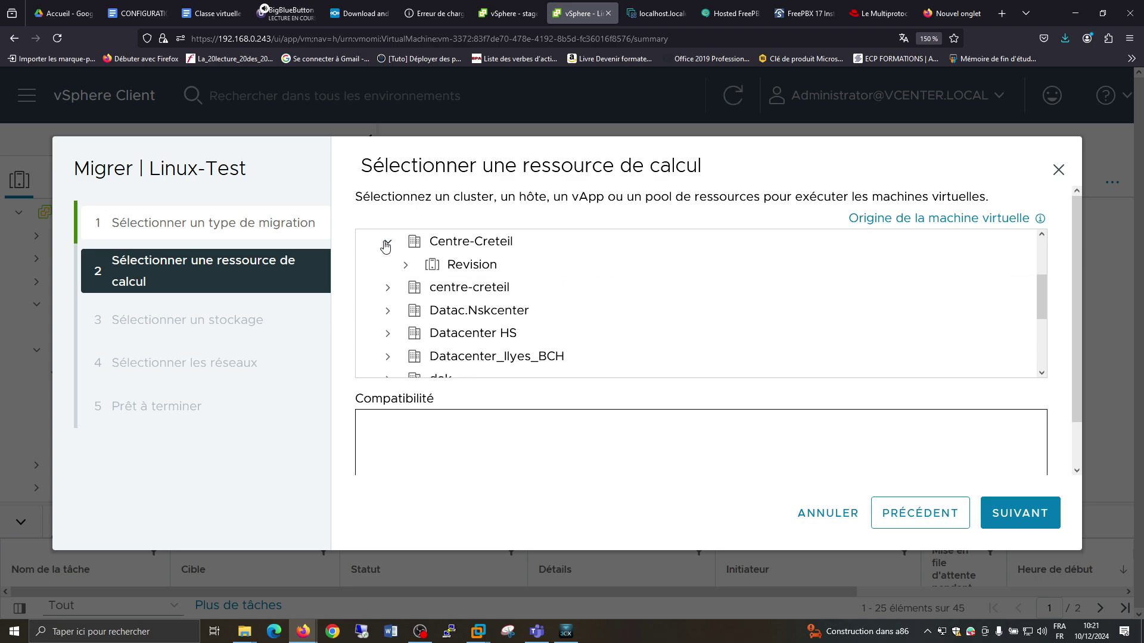
click(408, 265)
click(449, 266)
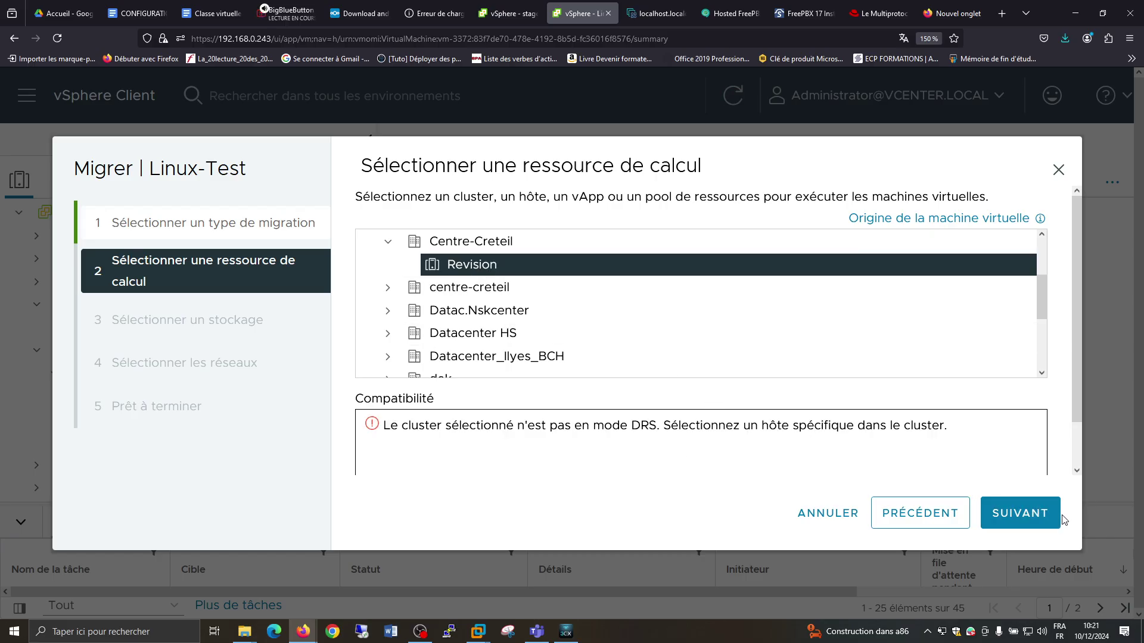
click(1036, 525)
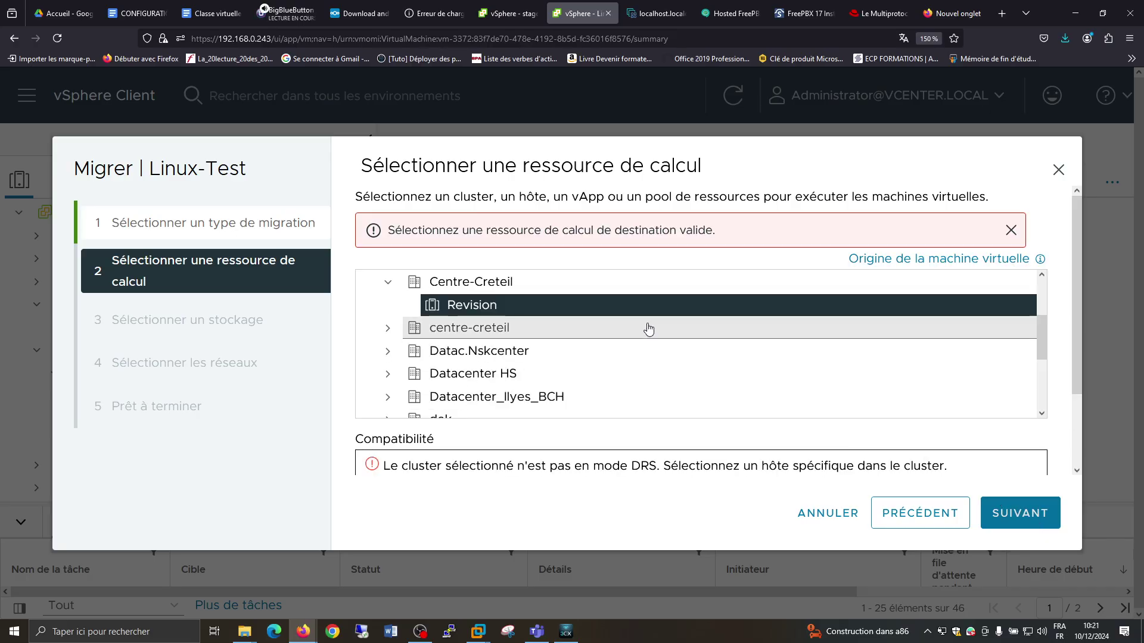
- Select host 192.168.0.68 in the revision cluster of centre-creteil as the compute resource and proceed to the storage selection
scroll(527, 321, up, 2)
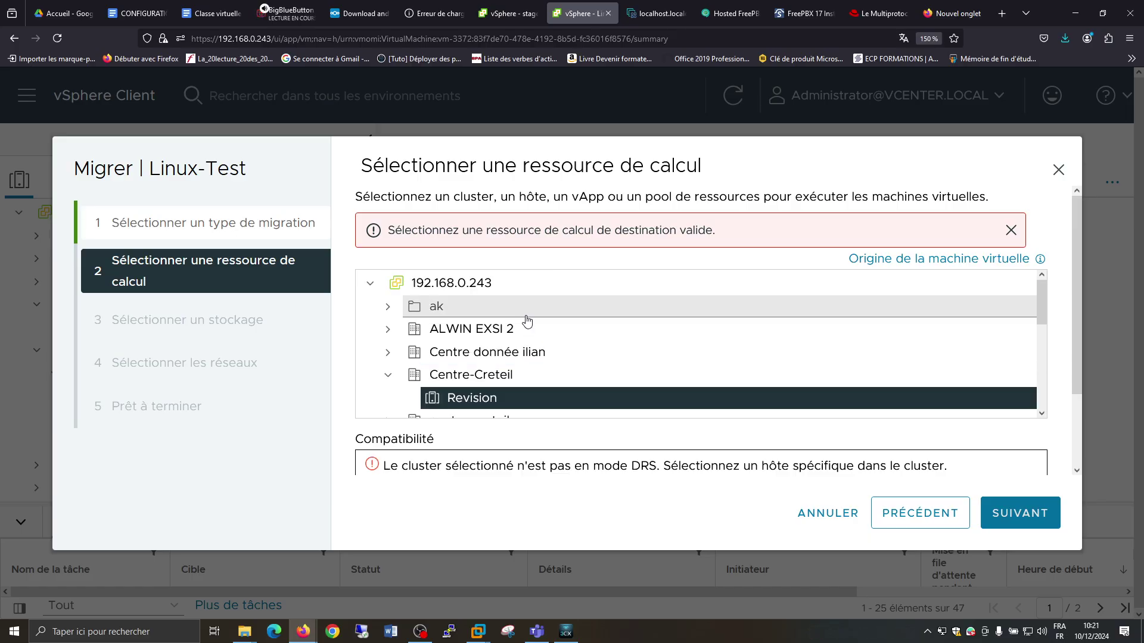
scroll(528, 322, down, 2)
click(411, 326)
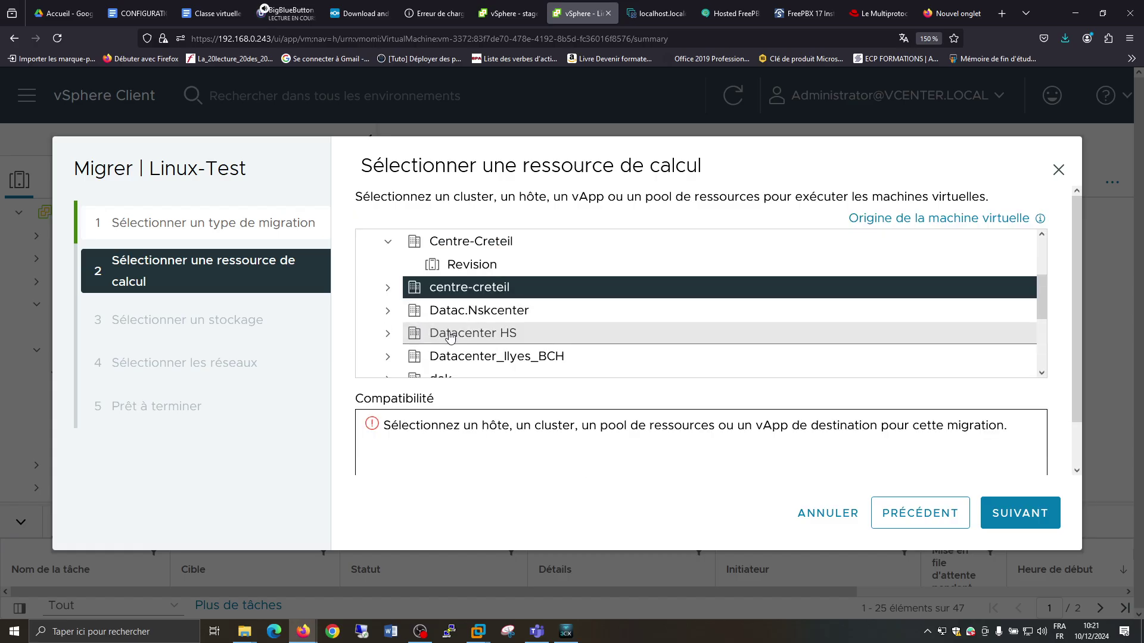
click(388, 288)
click(437, 305)
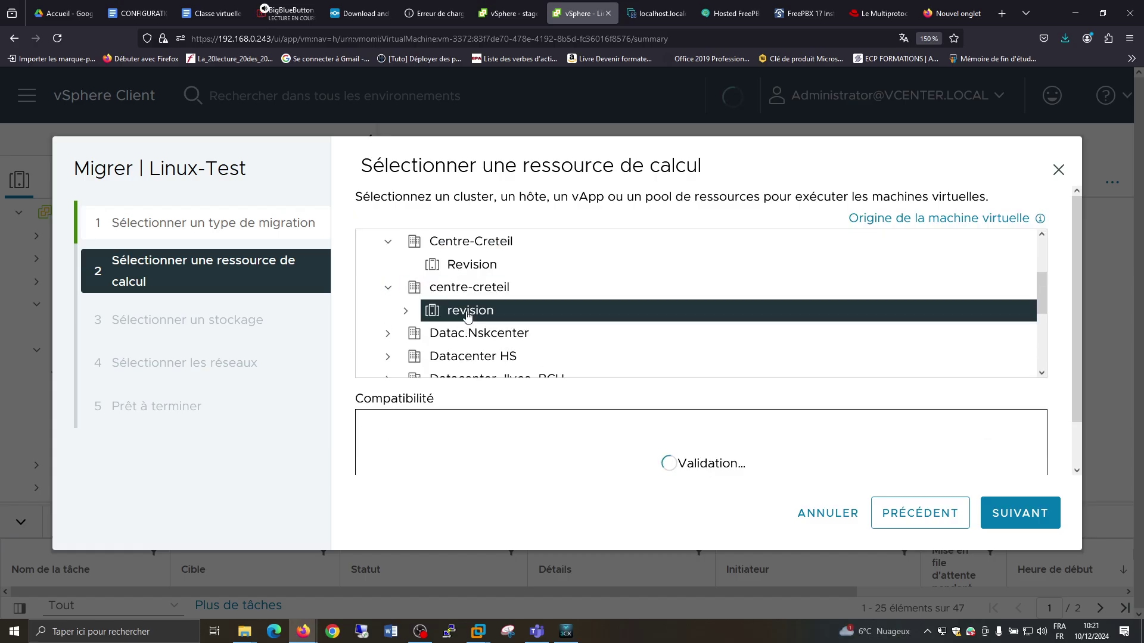
click(406, 310)
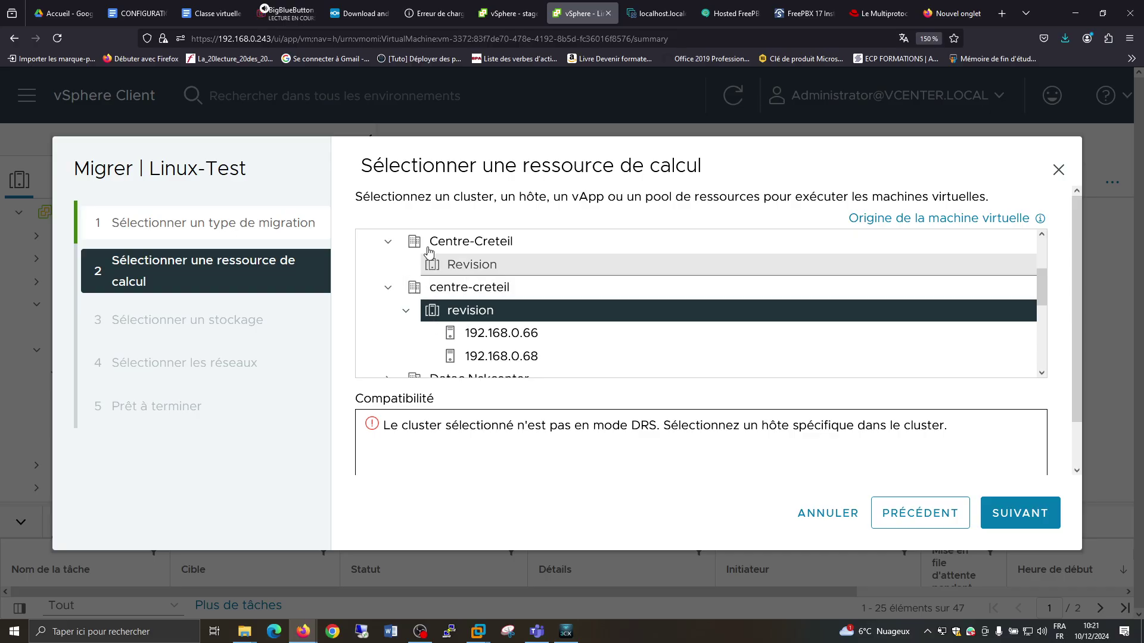
scroll(546, 322, down, 2)
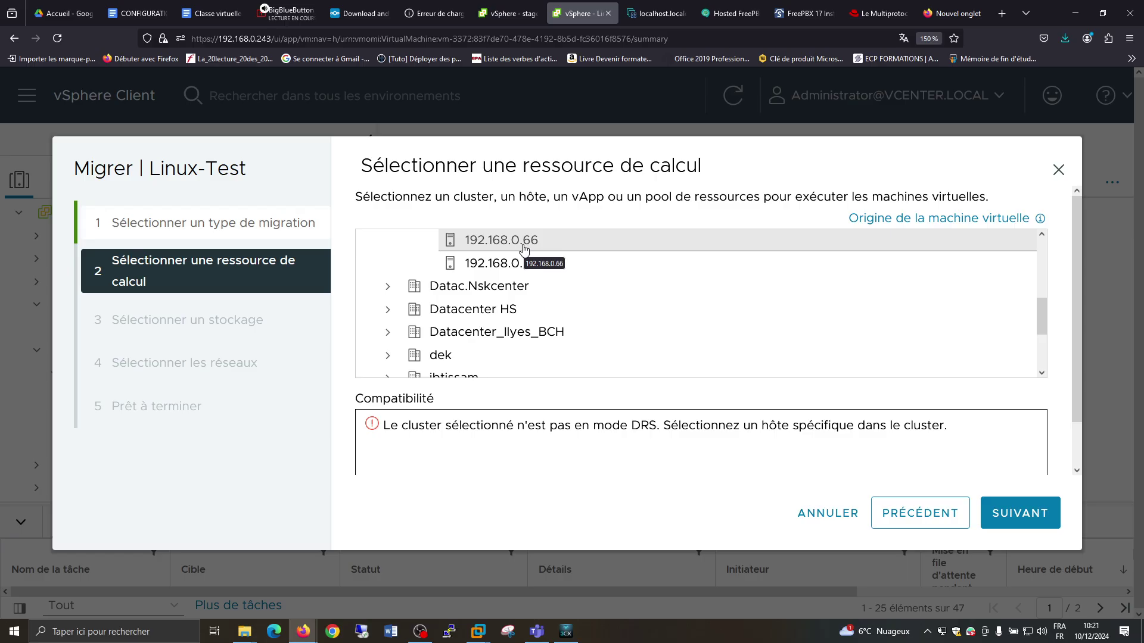
click(514, 265)
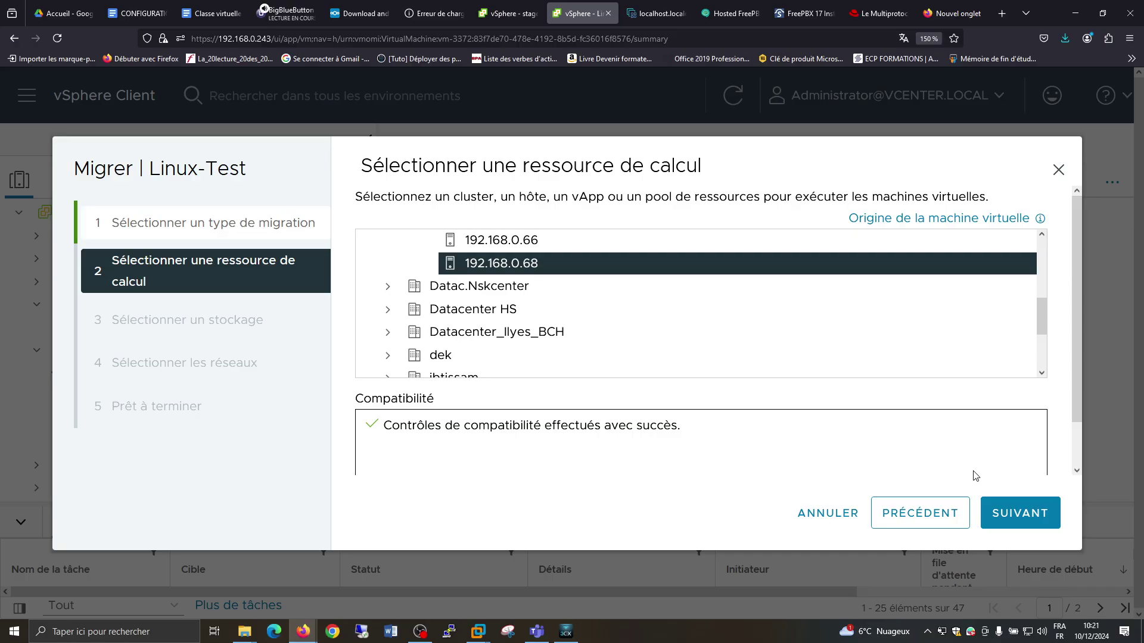
click(1021, 513)
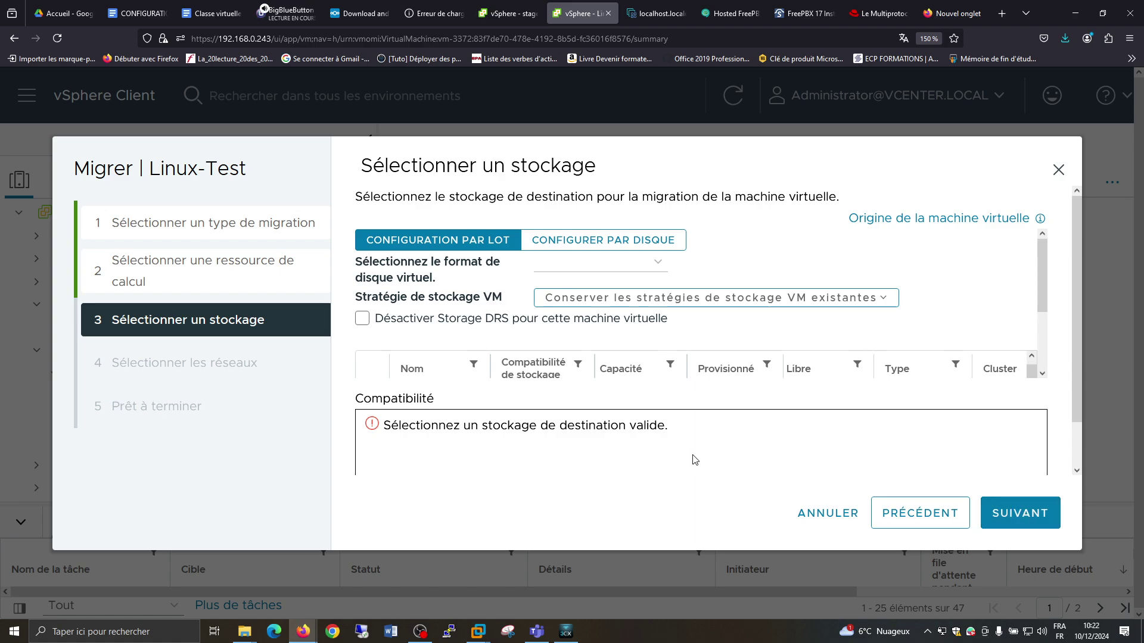
click(417, 321)
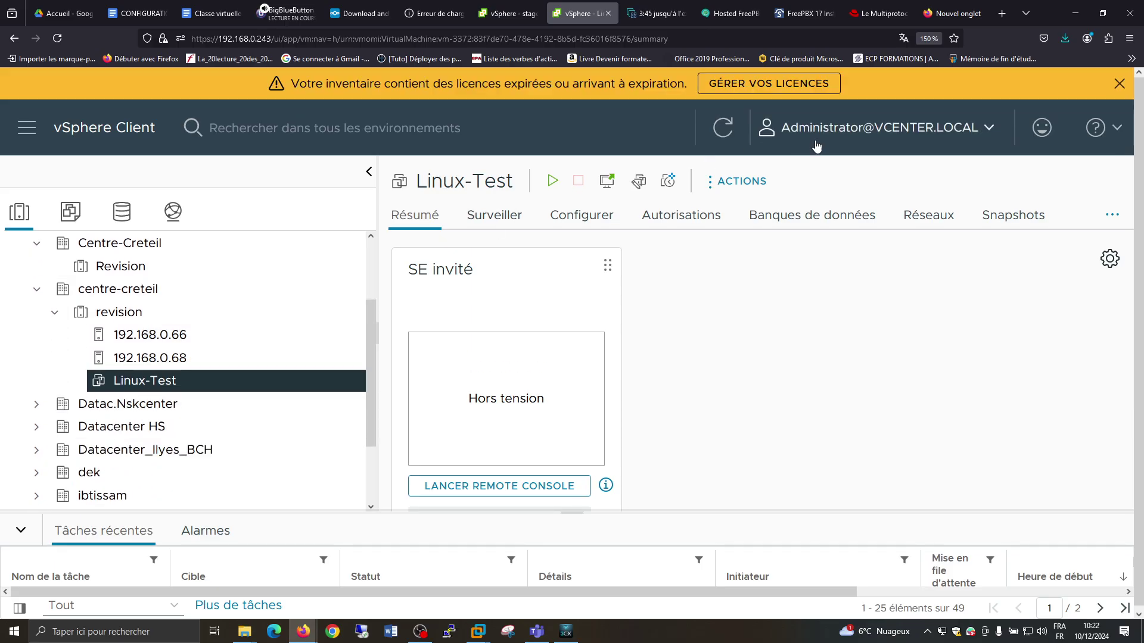
- Dismiss the expired licences notice and look at the datastores of host 192.168.0.68
click(1119, 84)
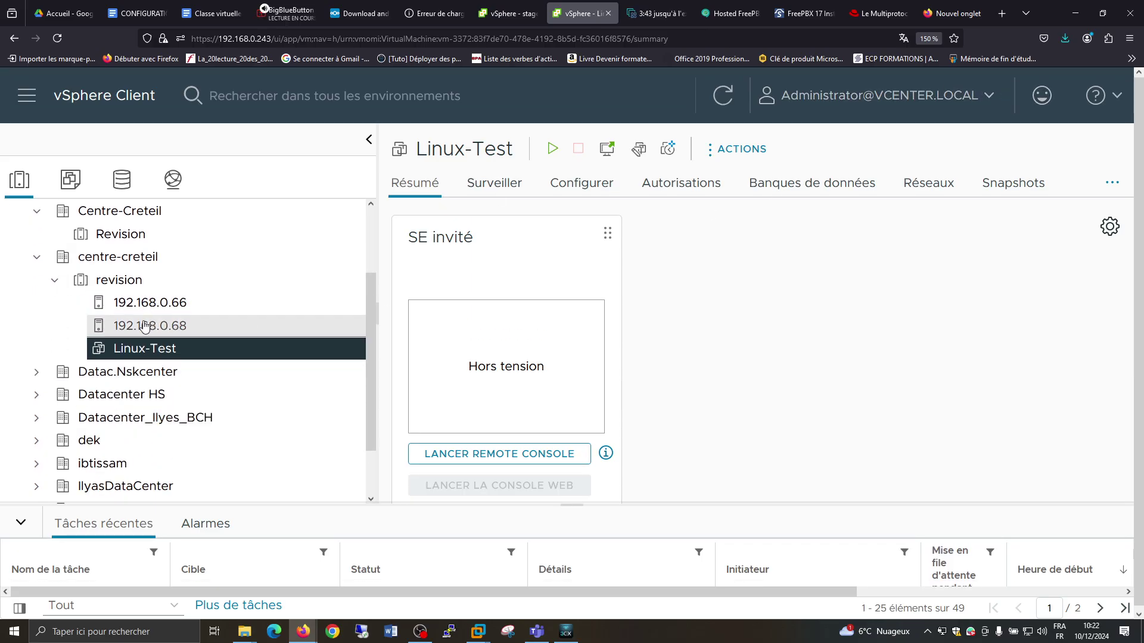
click(150, 358)
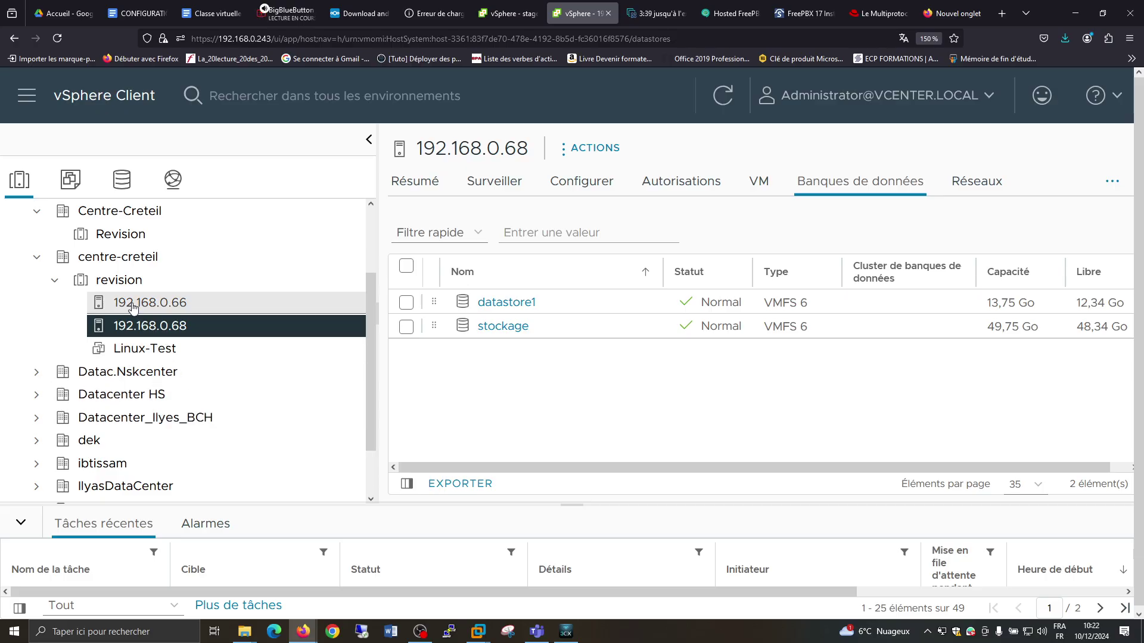
- Restart the migration of the Linux-Test virtual machine with the type Modifier la ressource de calcul et le stockage
click(131, 351)
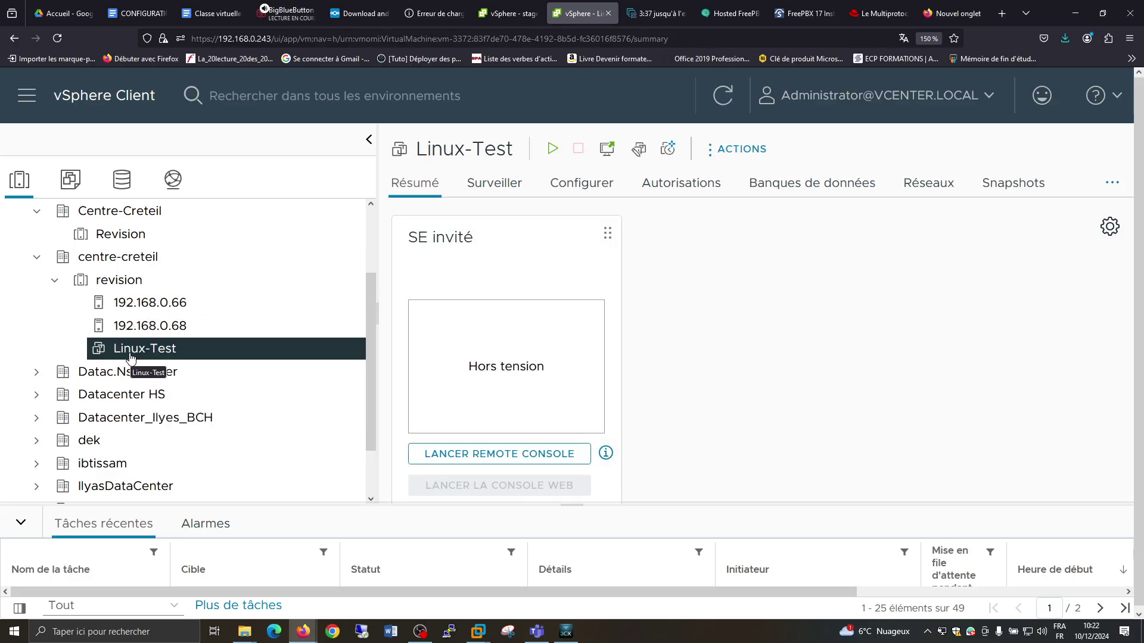
right_click(131, 355)
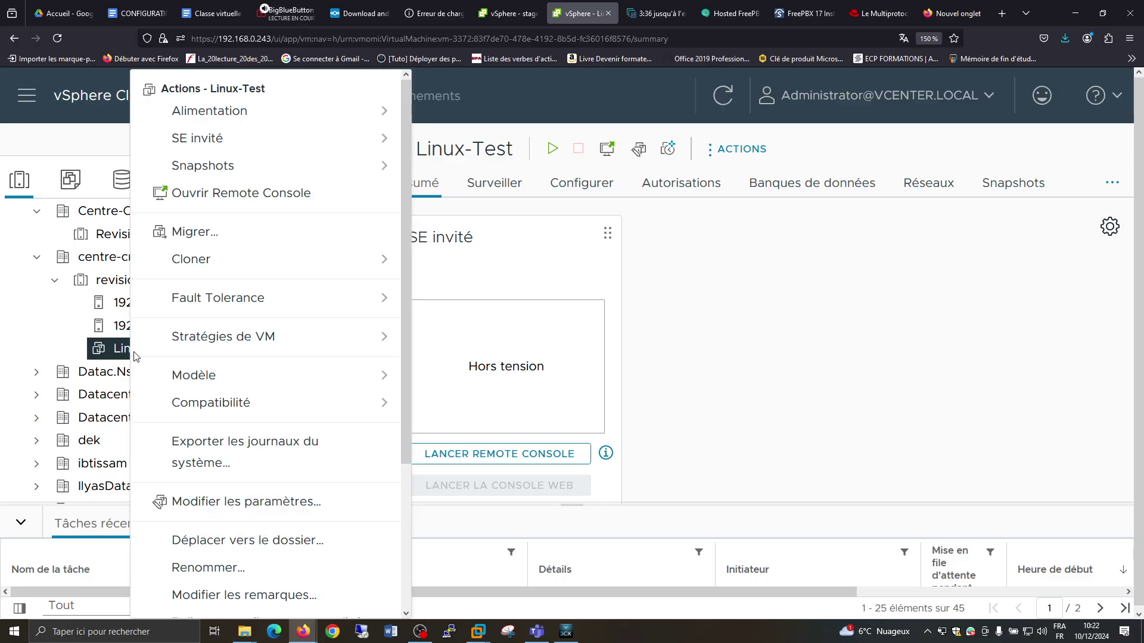
click(222, 233)
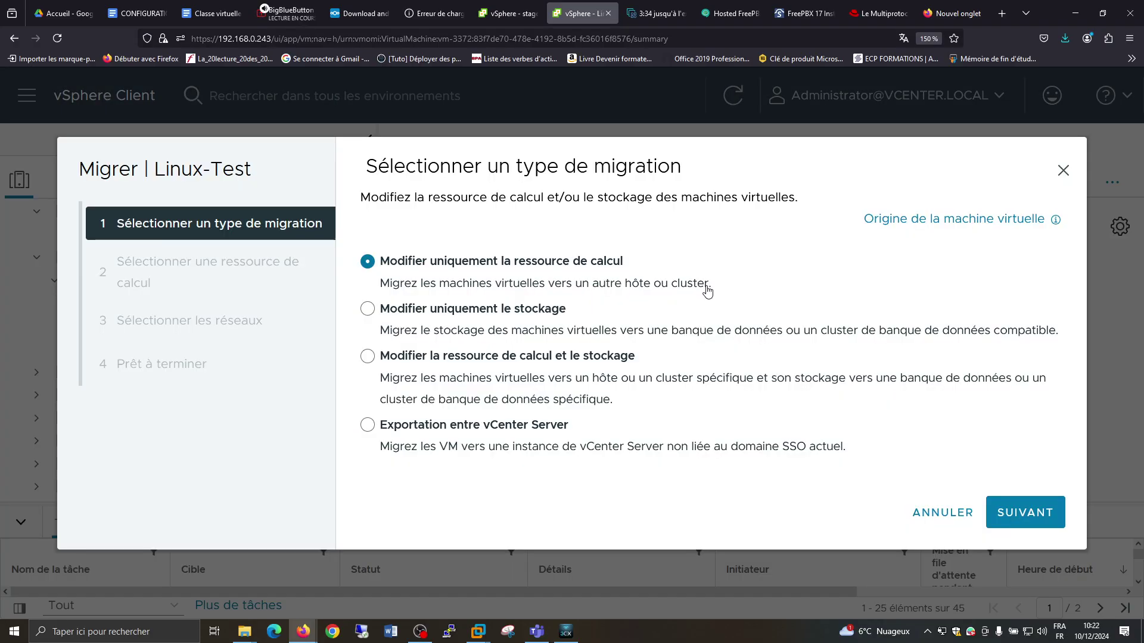
click(525, 364)
click(1013, 510)
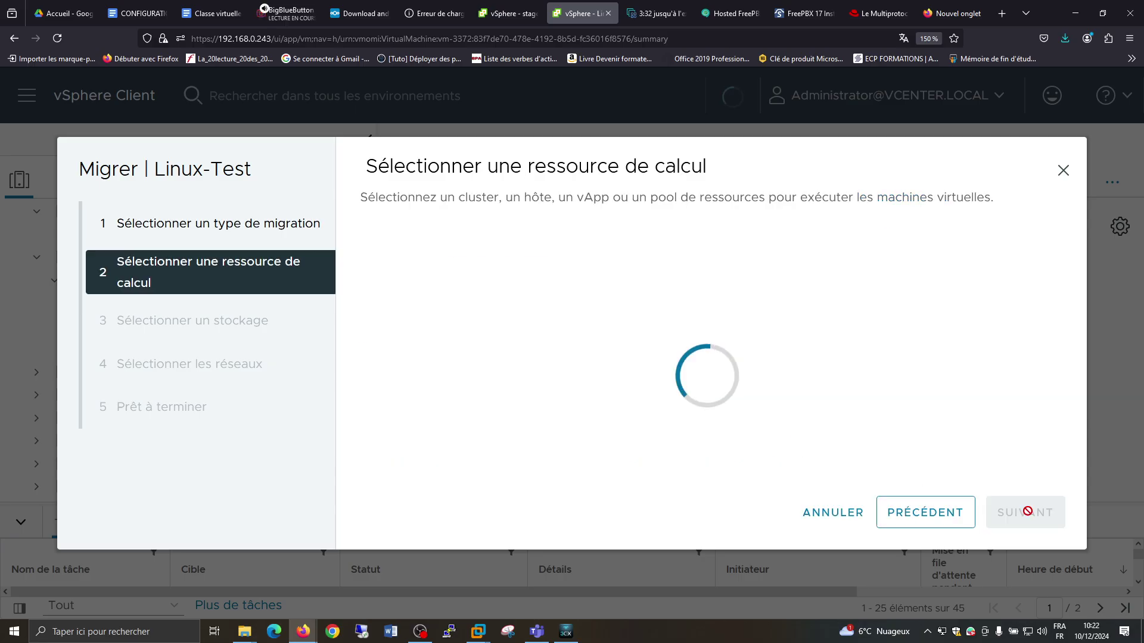
- Set the migration's compute resource to host 192.168.0.68 in the revision cluster of the centre-creteil datacenter
scroll(387, 284, down, 2)
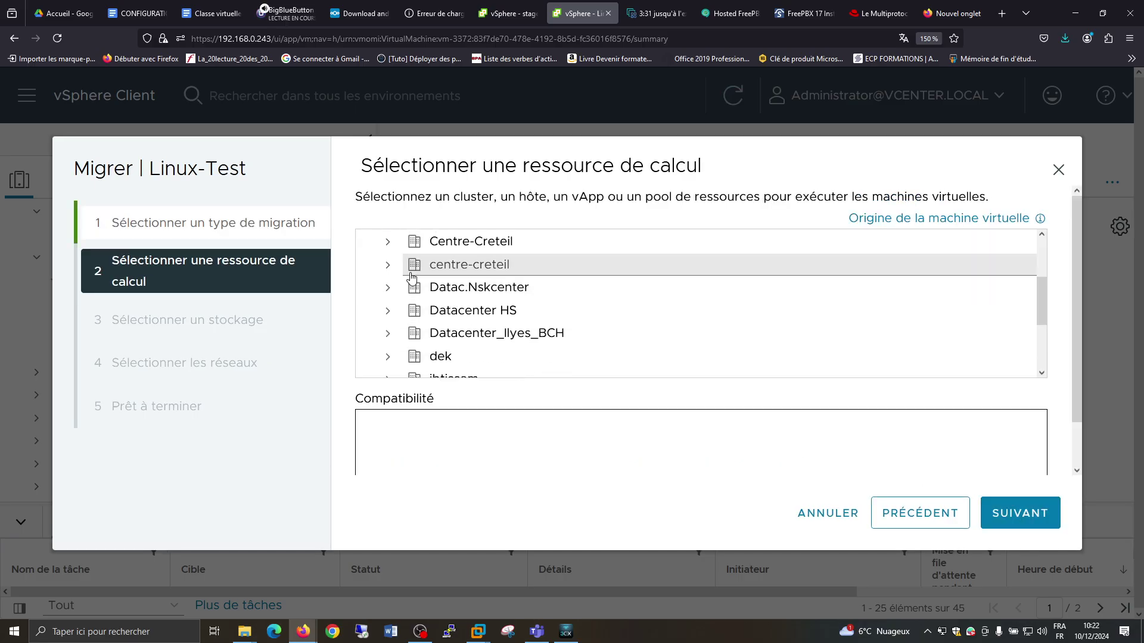
click(388, 265)
click(405, 287)
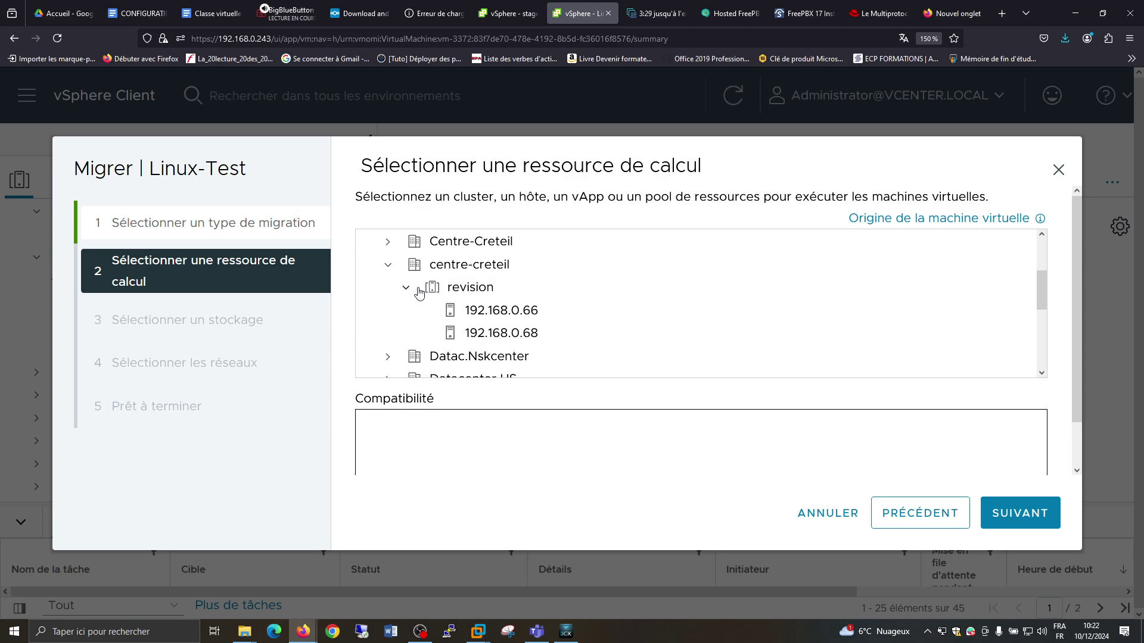
click(513, 332)
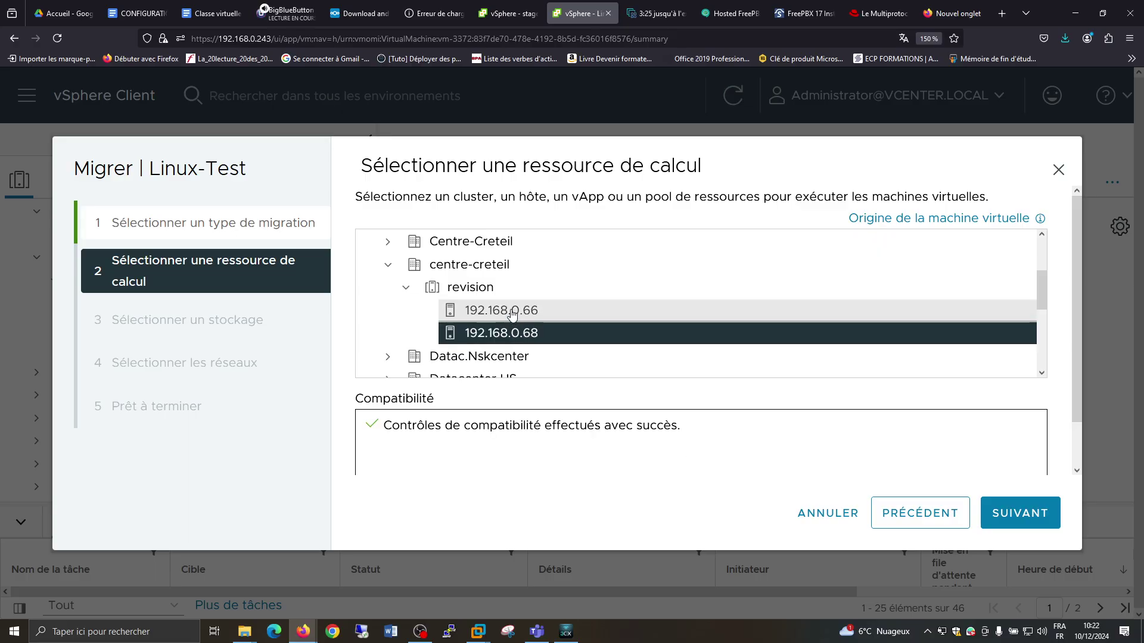
click(512, 313)
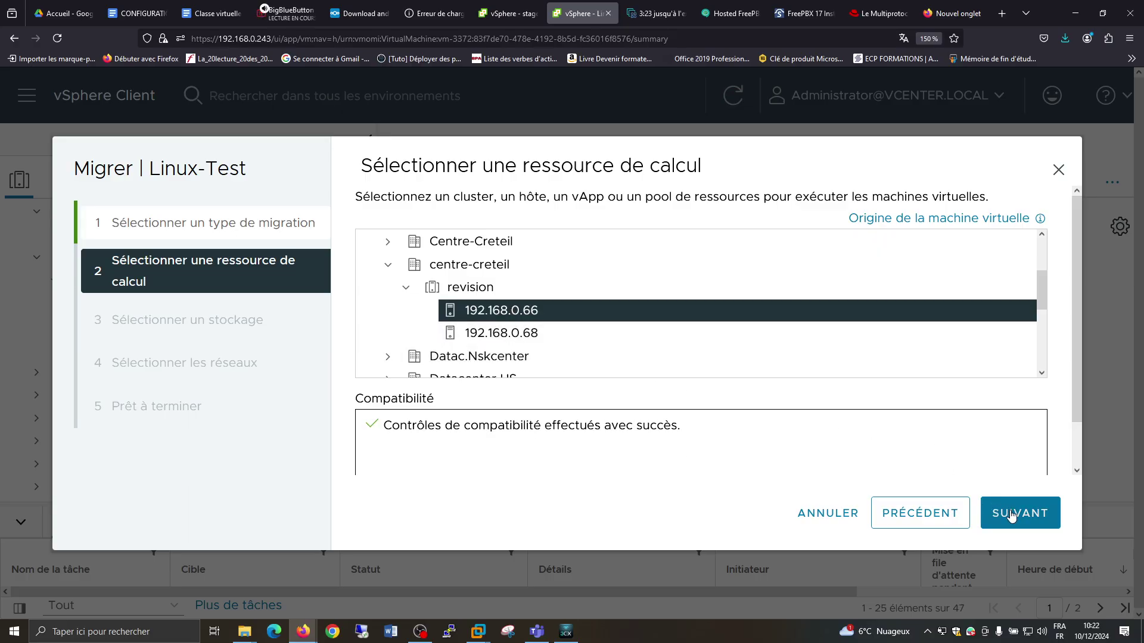
click(528, 332)
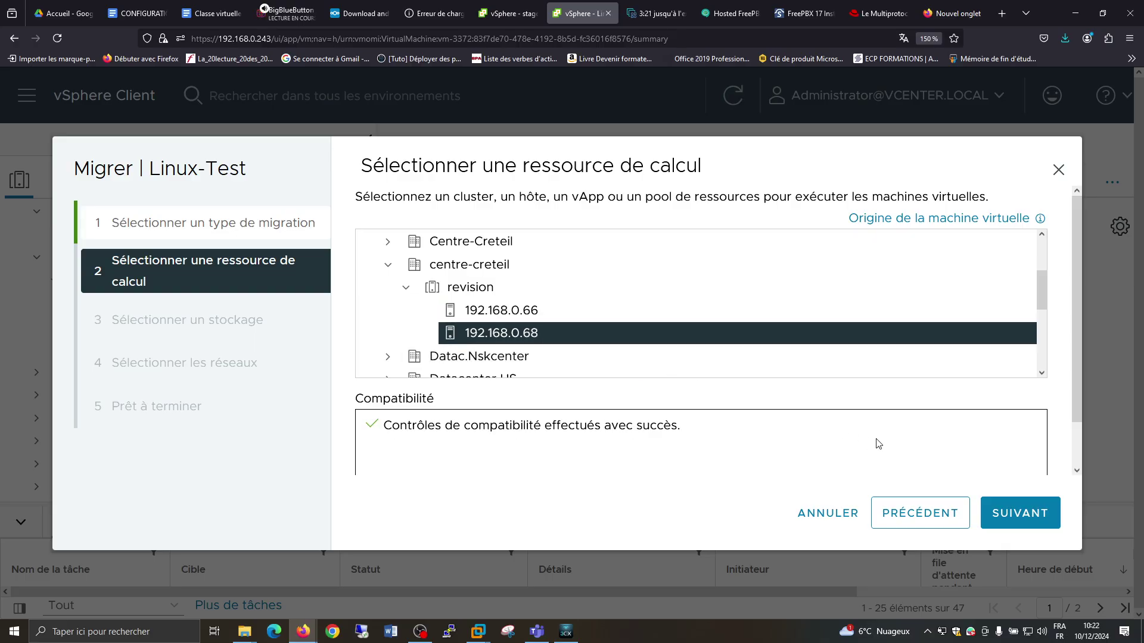
click(1020, 513)
- Check the per-disk configuration, return to batch configuration, and choose the stockage datastore as the destination storage
scroll(794, 439, down, 2)
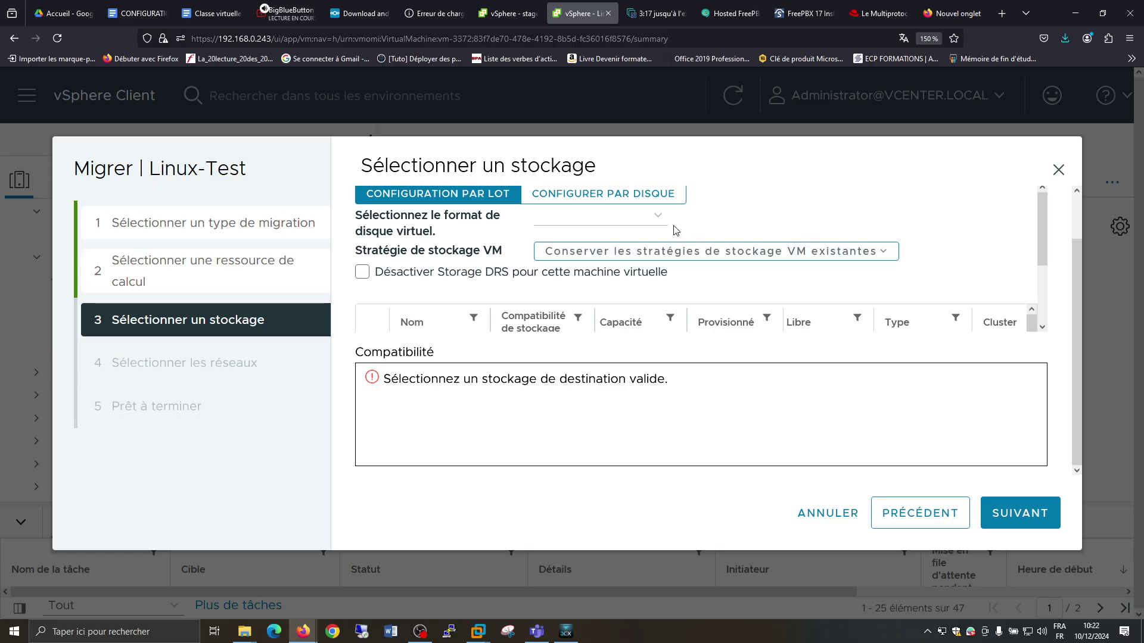
click(574, 195)
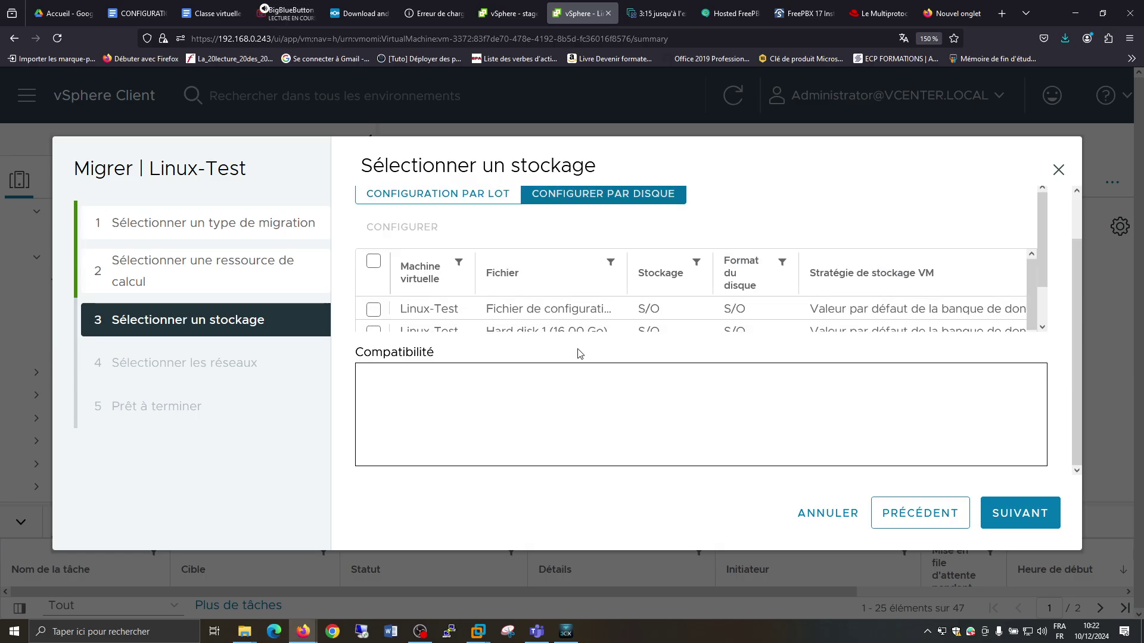
click(419, 200)
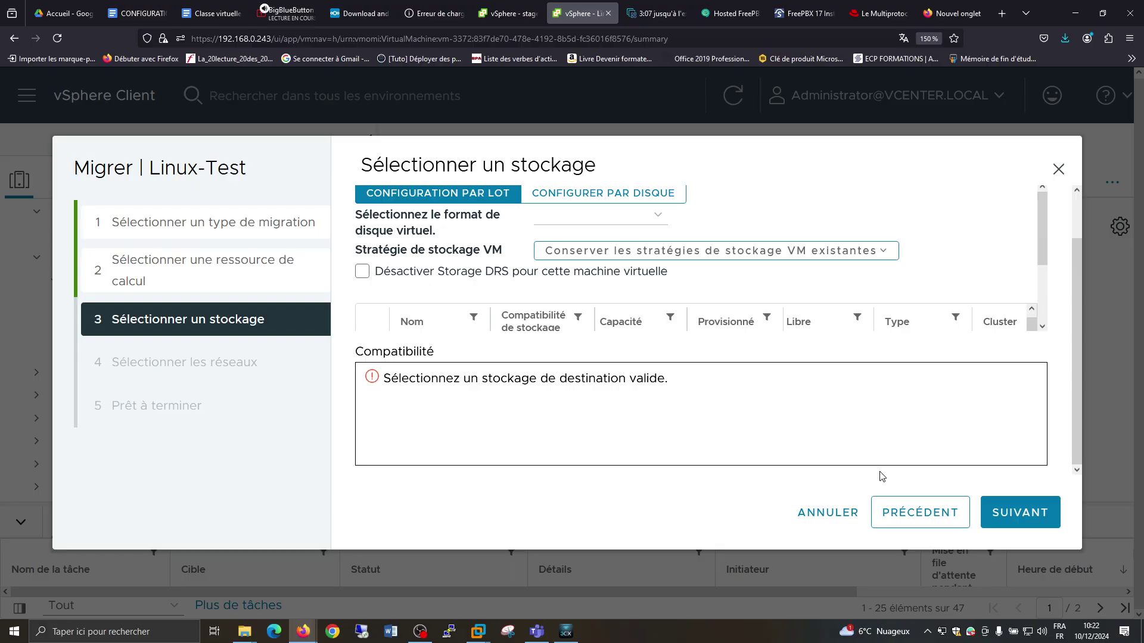
scroll(852, 302, down, 2)
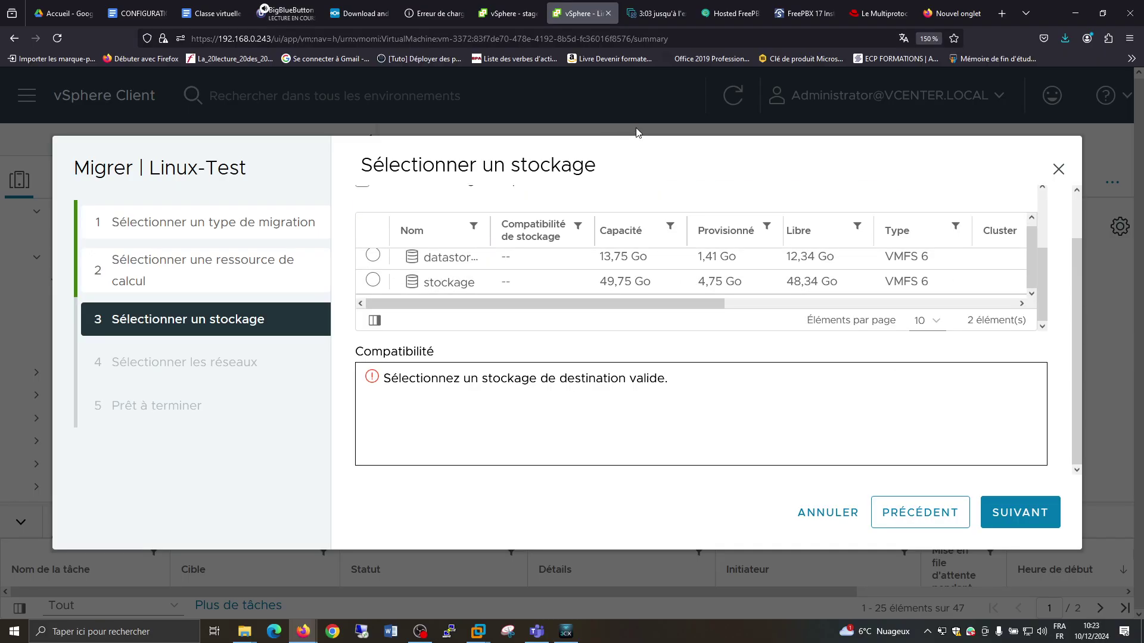
key(ctrl+minus)
key(ctrl+minus)
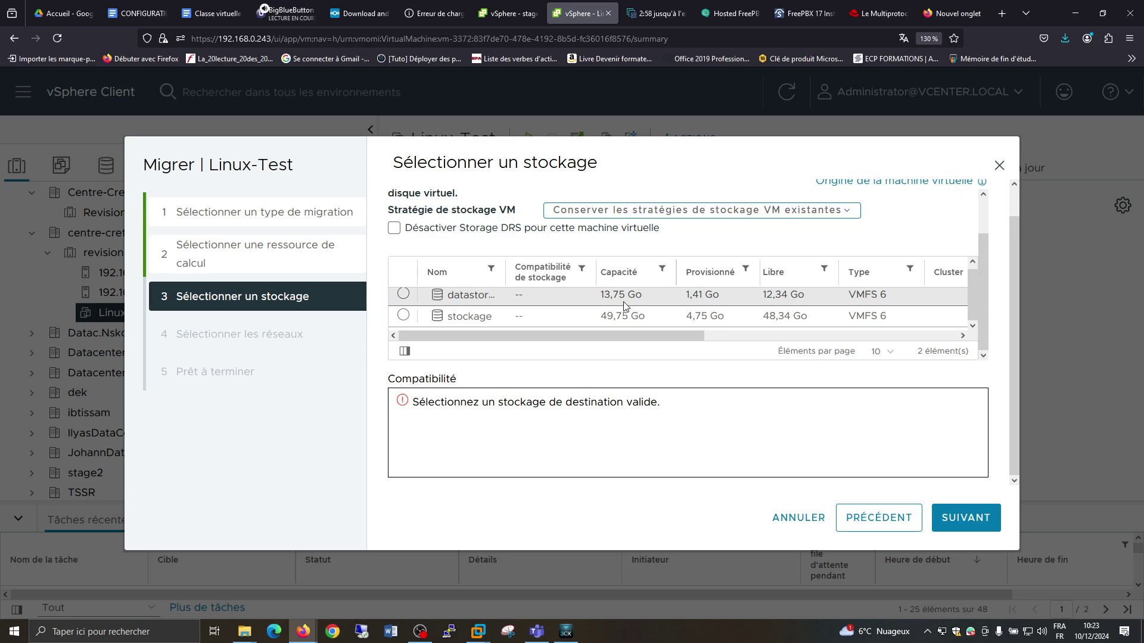
click(403, 315)
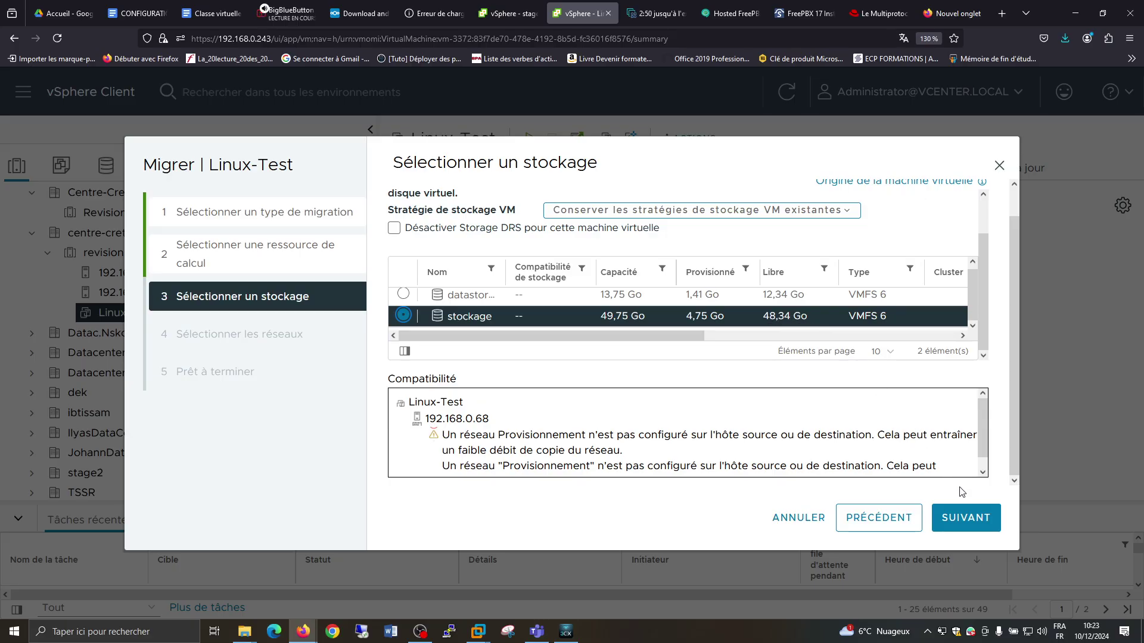
click(976, 526)
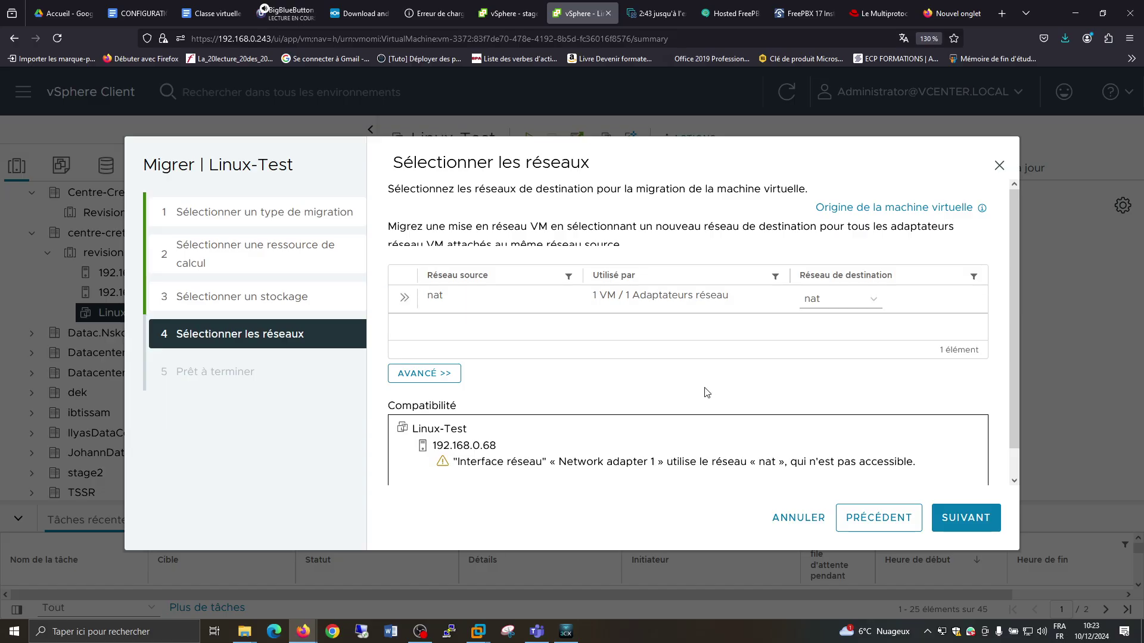
- Keep nat as the destination network and finish the wizard to launch the Linux-Test migration
click(967, 518)
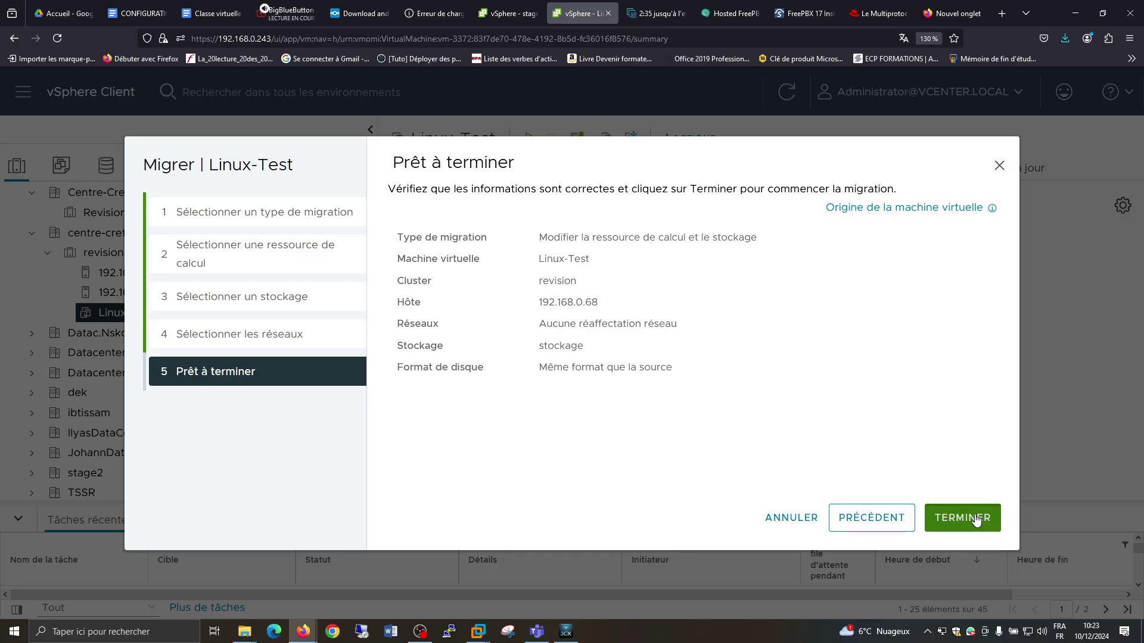
click(976, 520)
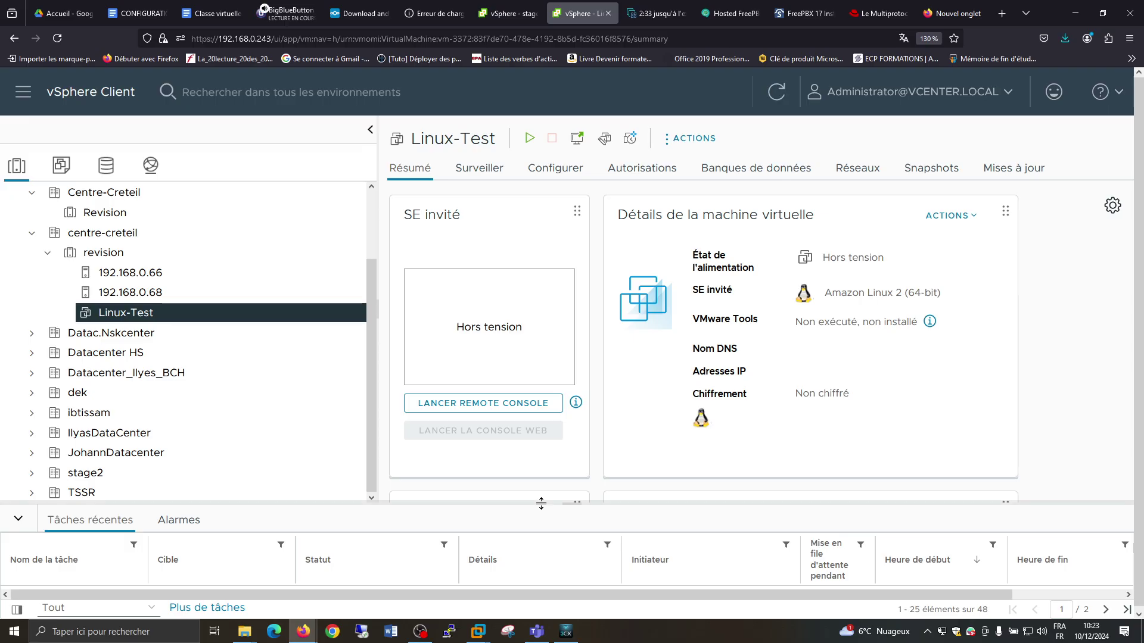
- Enlarge the recent tasks area and check the status of the Linux-Test migration task
drag(539, 504, 536, 399)
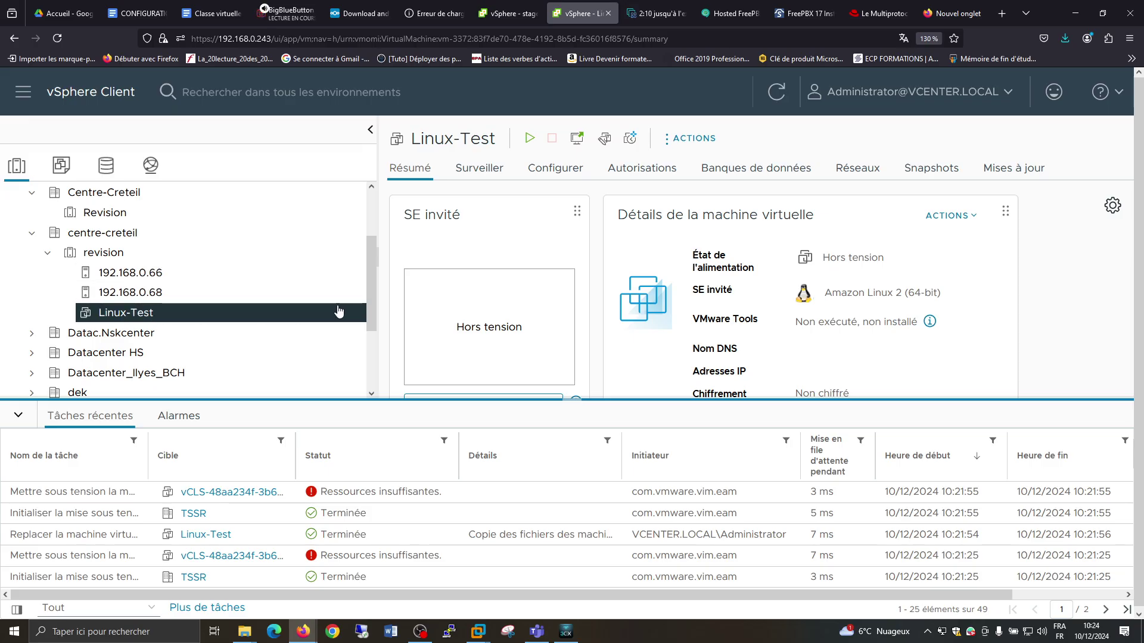
scroll(519, 299, down, 5)
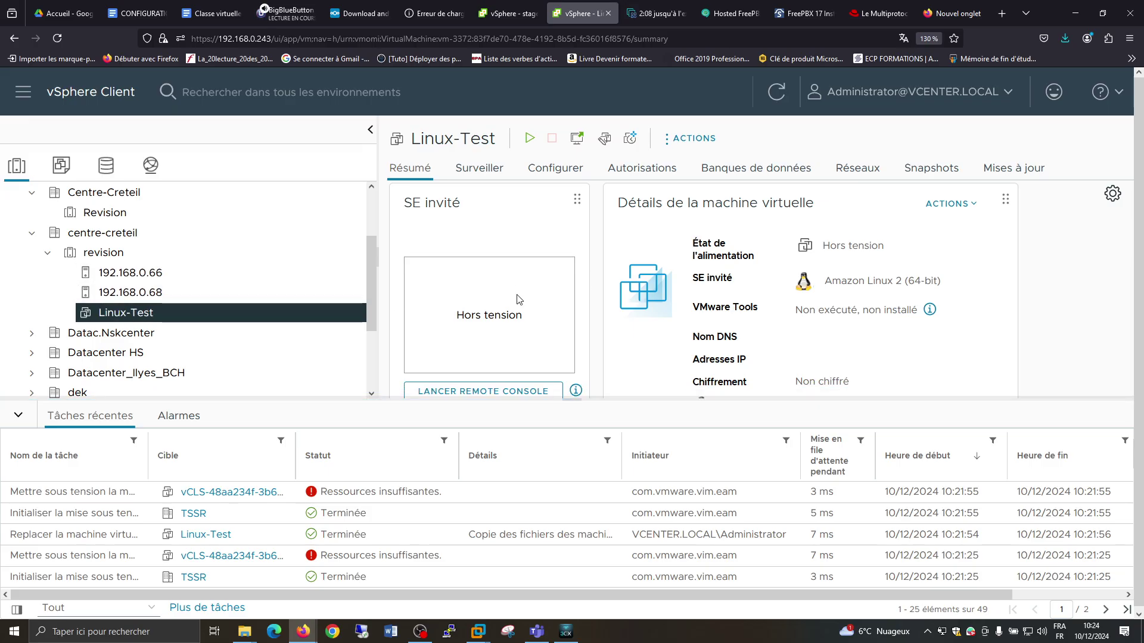
- Start cloning Linux-Test to a new virtual machine named Clone-test, located in the centre-creteil datacenter
scroll(518, 299, up, 2)
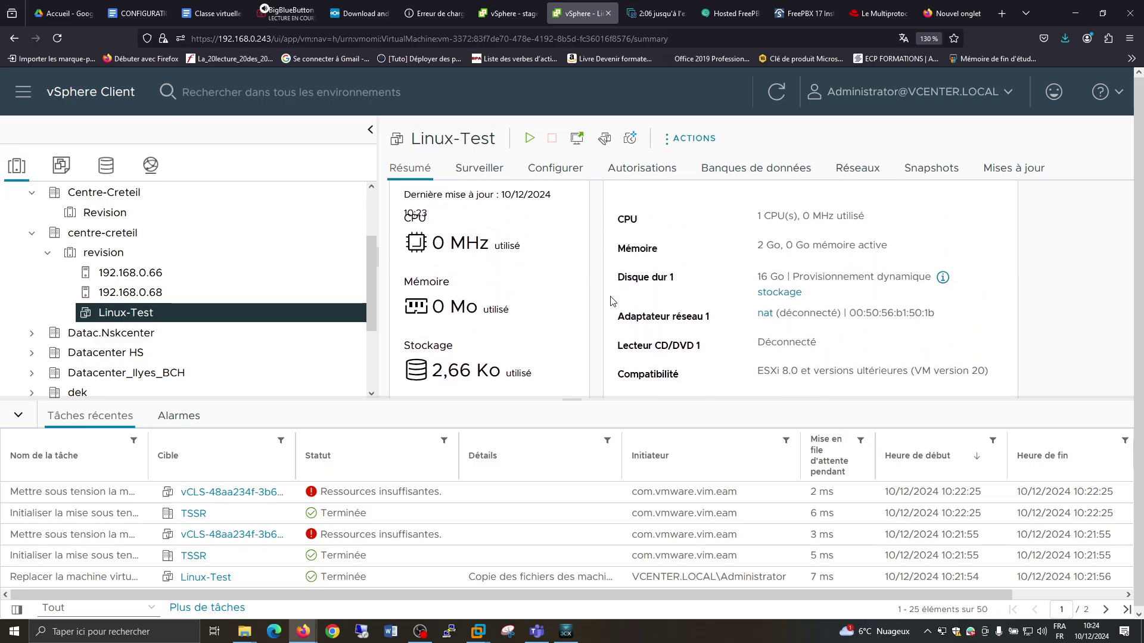
scroll(611, 298, down, 3)
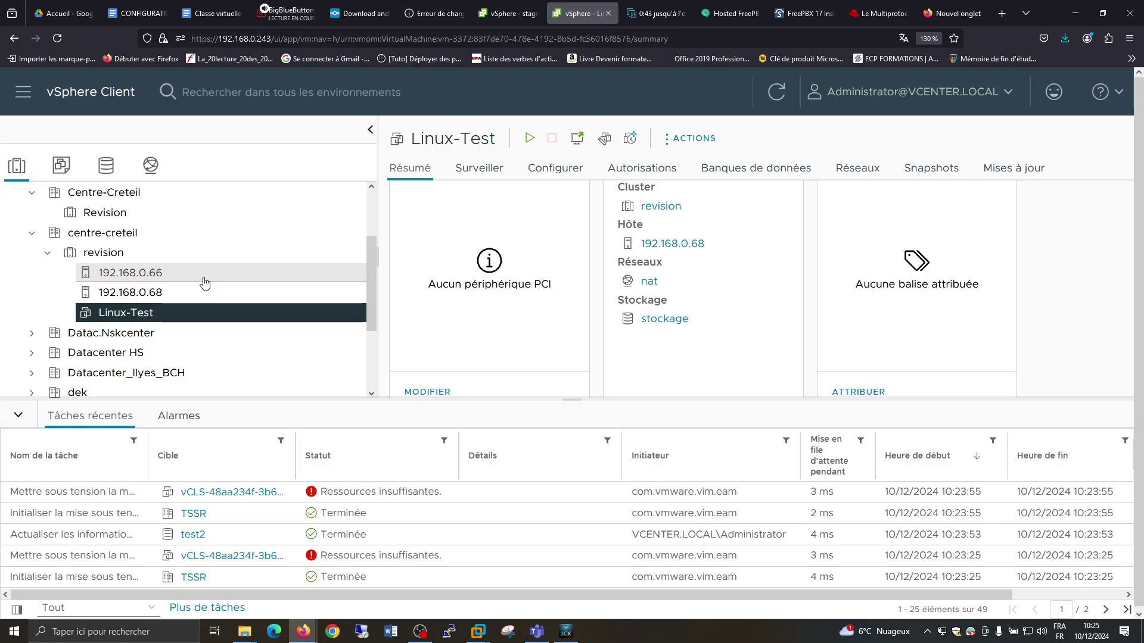
right_click(113, 313)
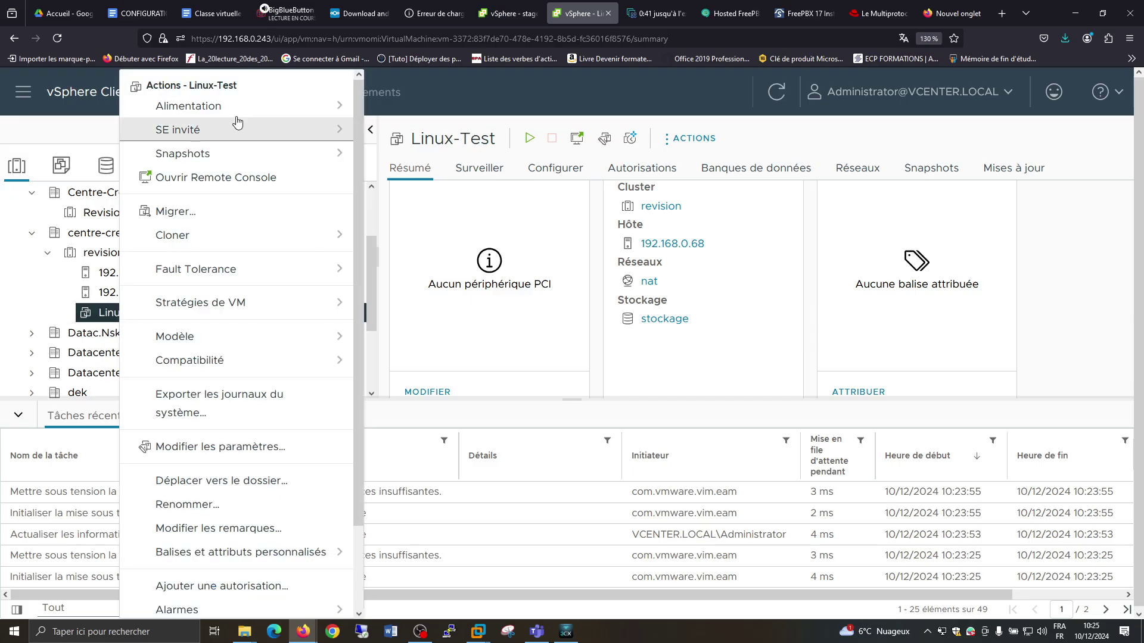
click(252, 240)
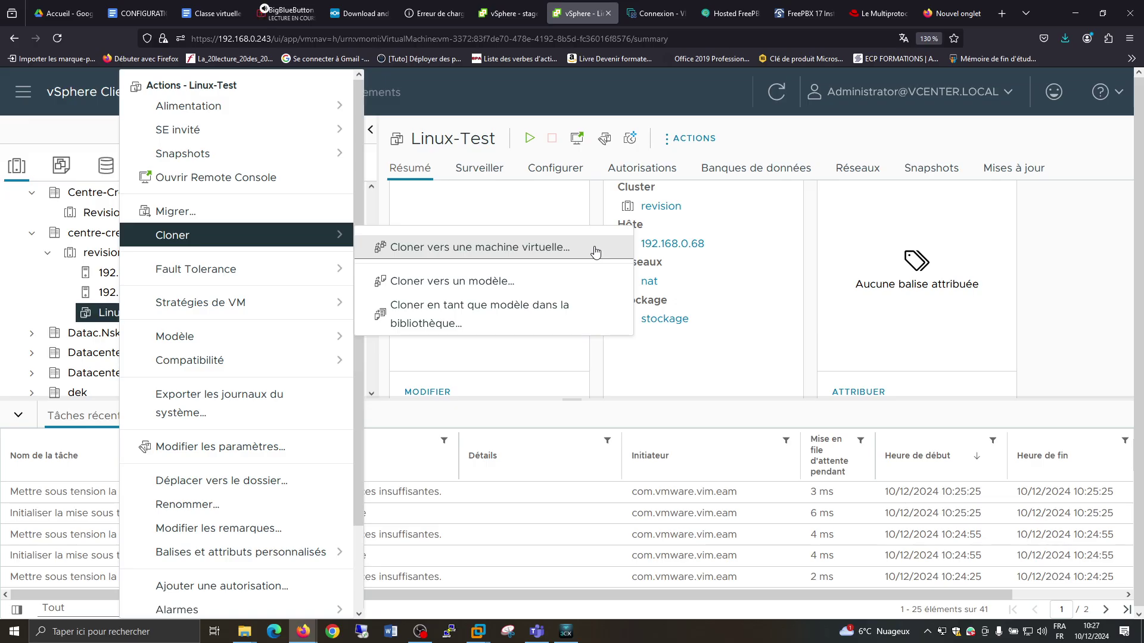
click(596, 252)
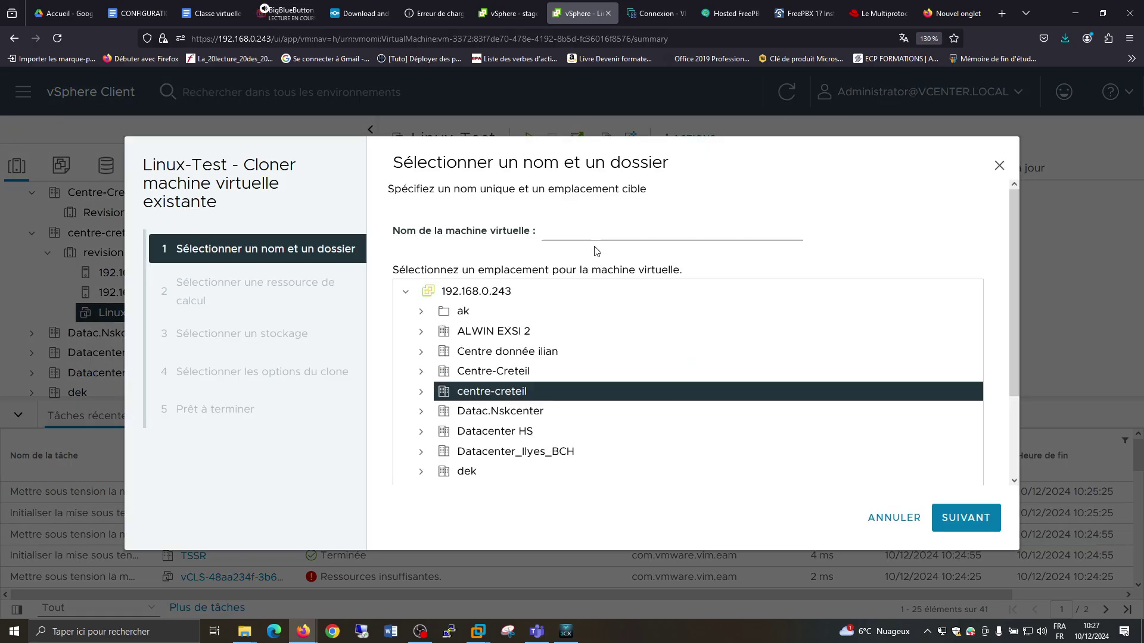
click(561, 228)
text(Clone-test)
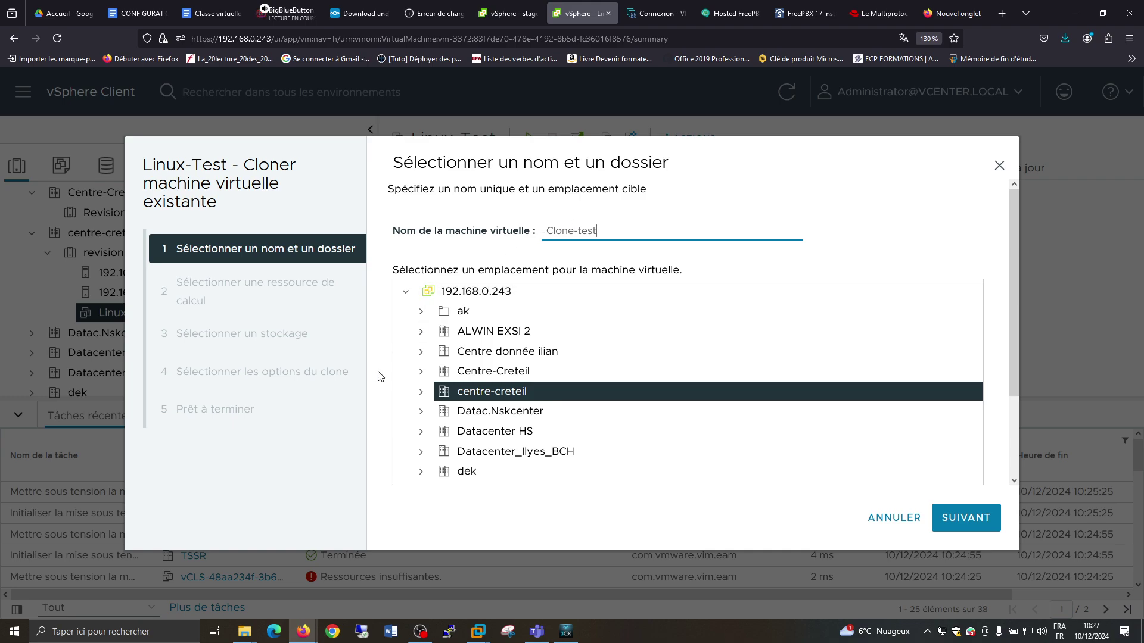
click(420, 393)
scroll(438, 376, down, 2)
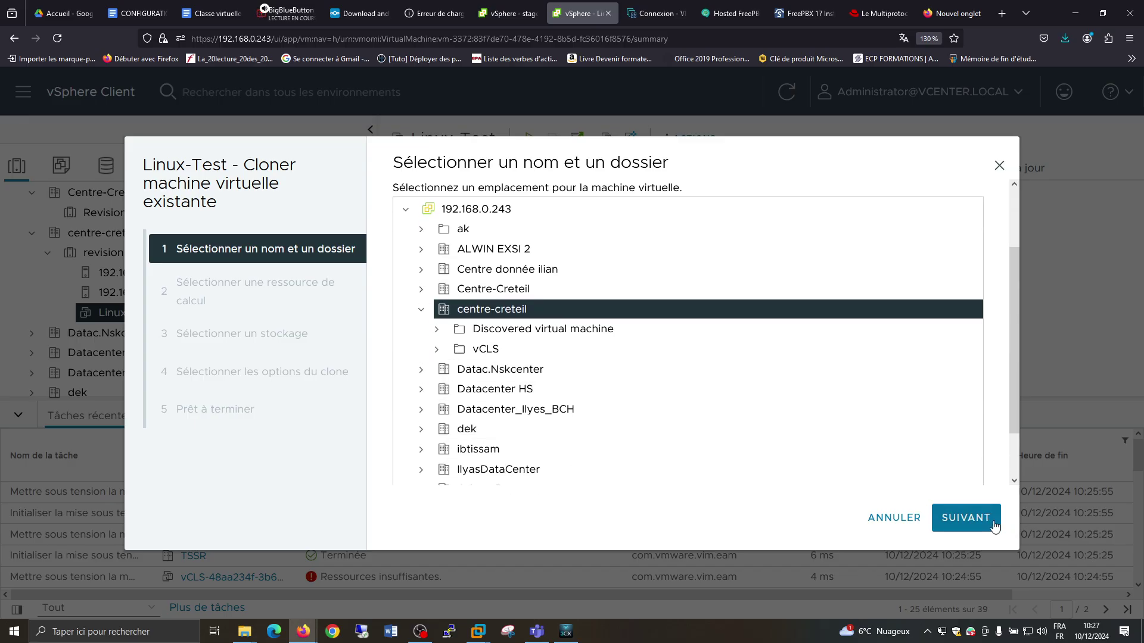
click(994, 525)
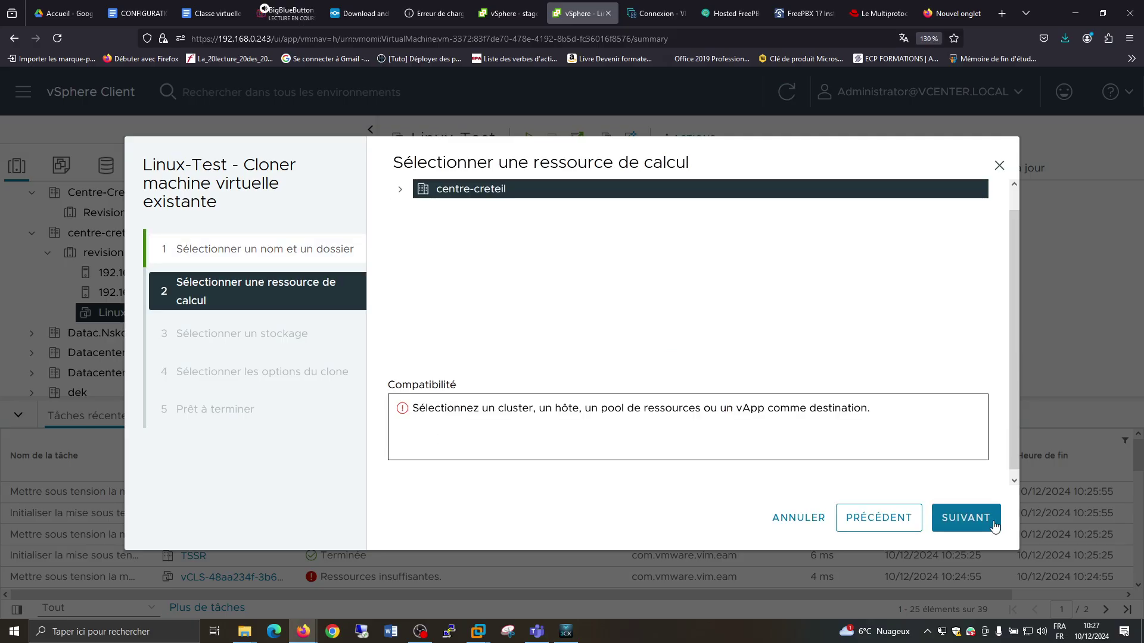
- Set the clone's compute resource to host 192.168.0.66 in the revision cluster of centre-creteil
click(400, 189)
click(416, 208)
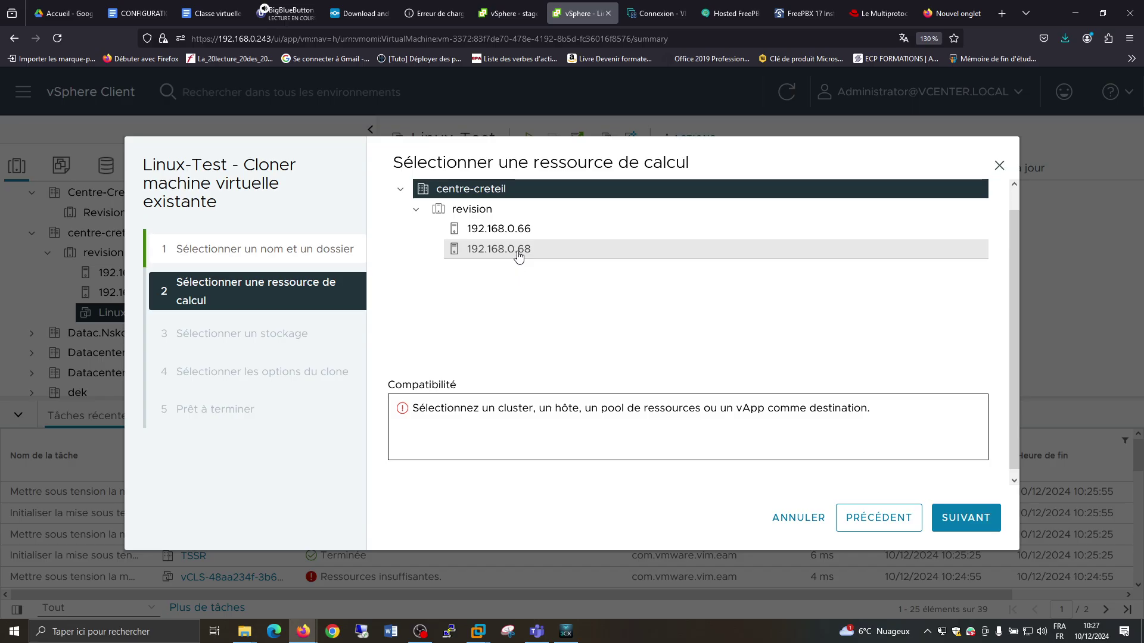
click(562, 230)
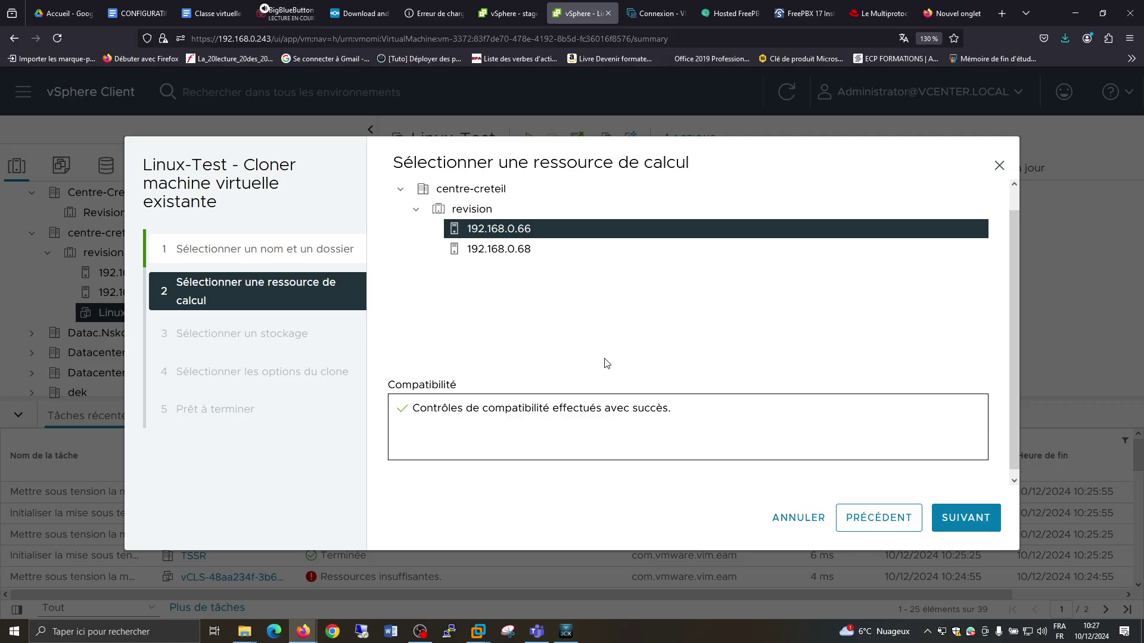
click(518, 249)
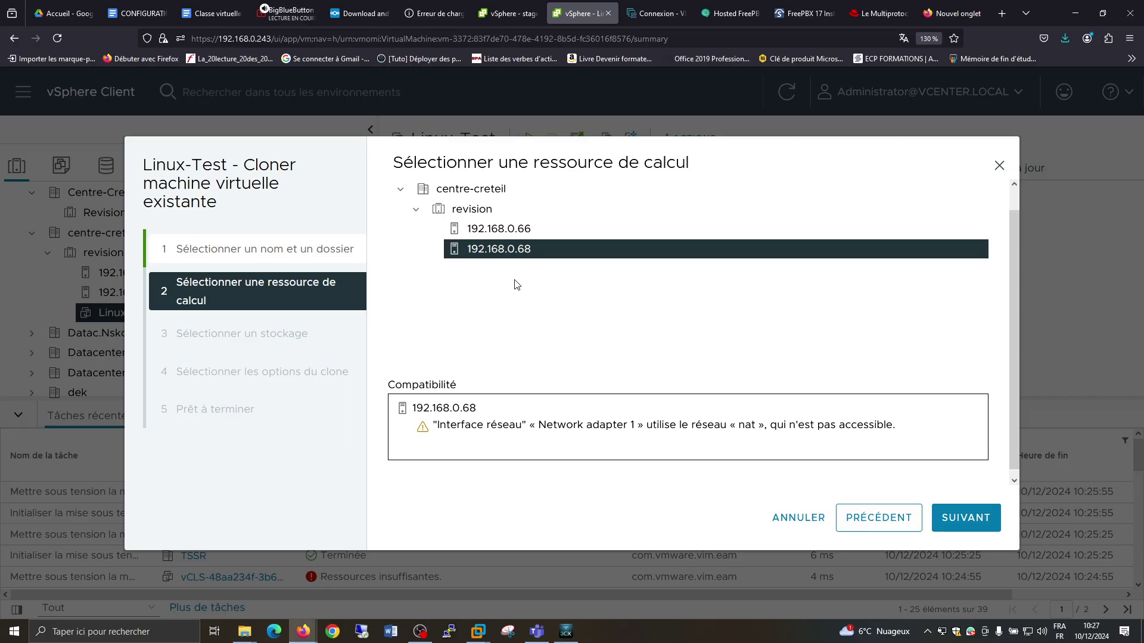
click(524, 229)
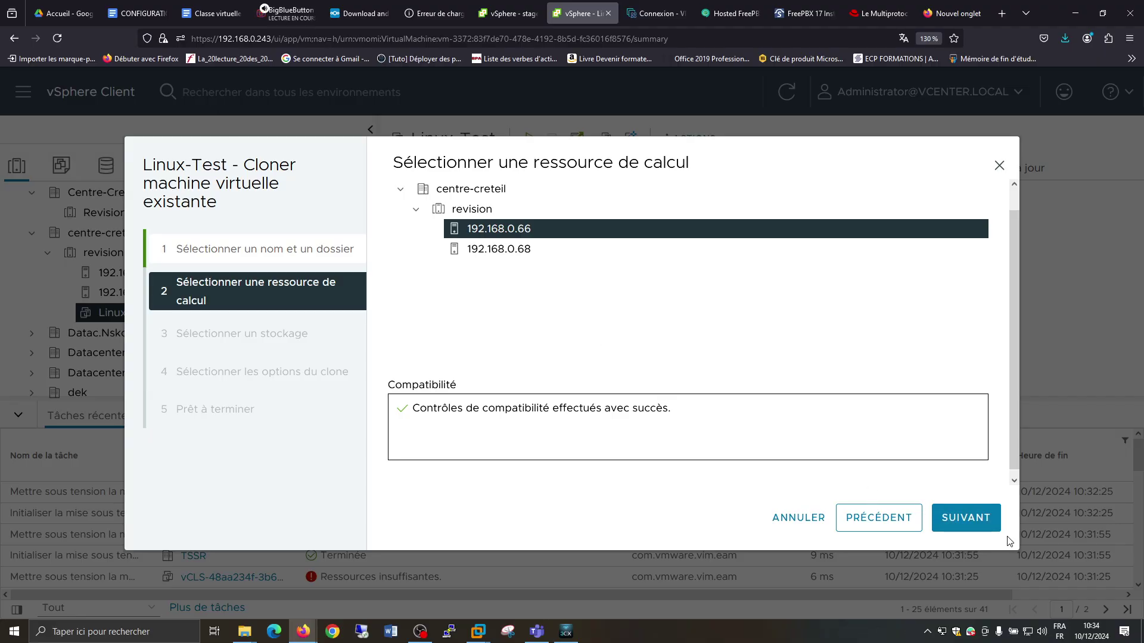
click(968, 526)
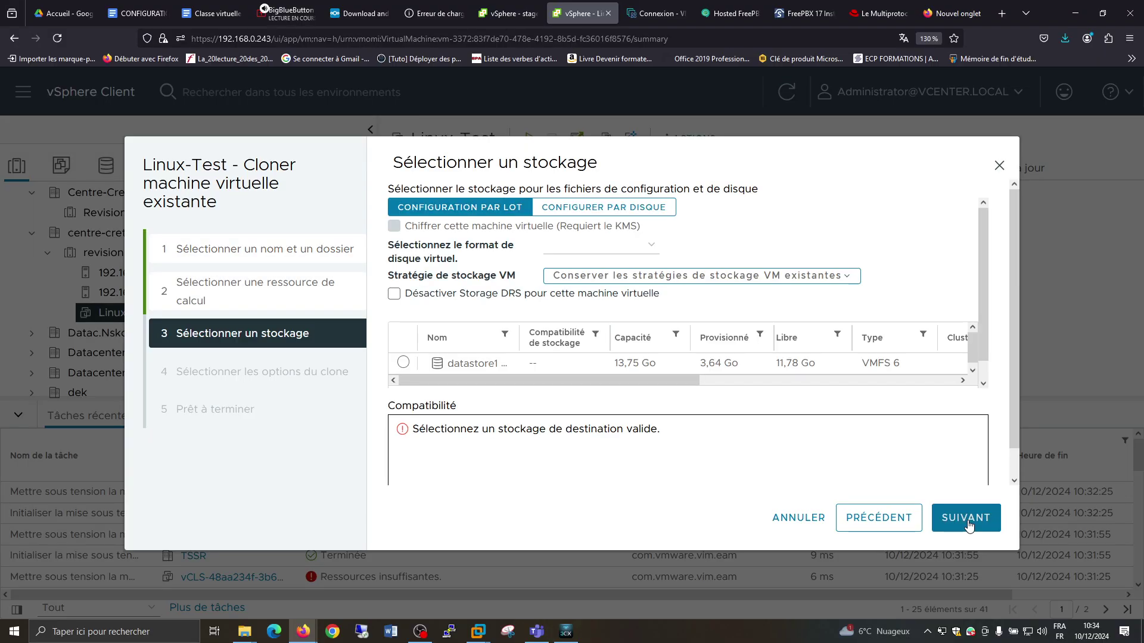
- Choose datastore1 (1) as the clone's storage and finish the wizard with all extra clone options left off
scroll(846, 287, down, 1)
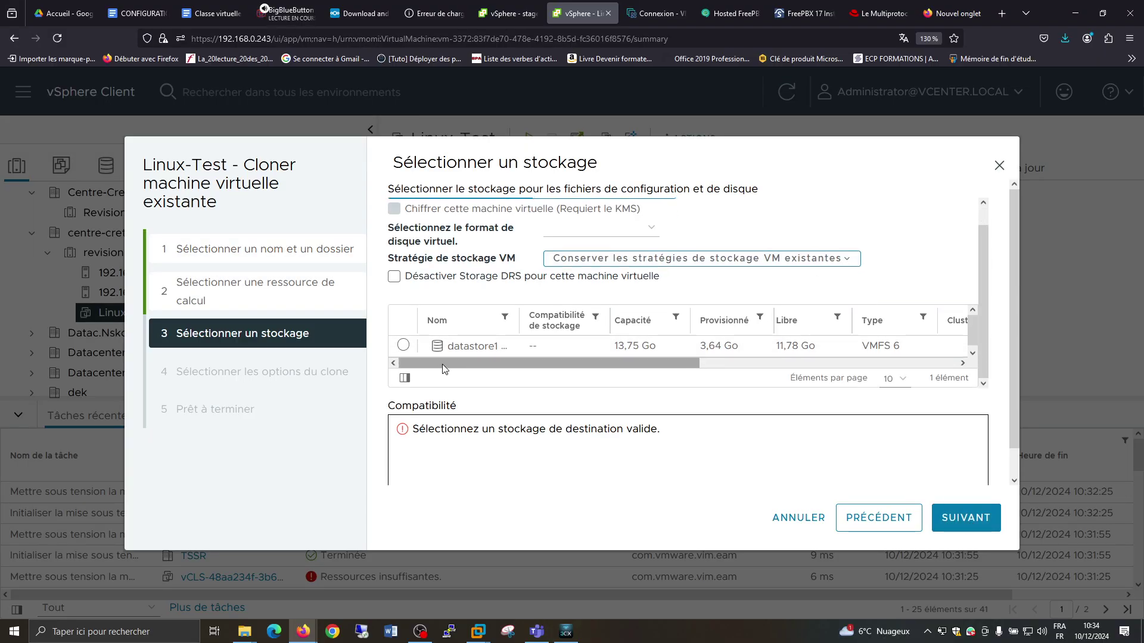
click(403, 346)
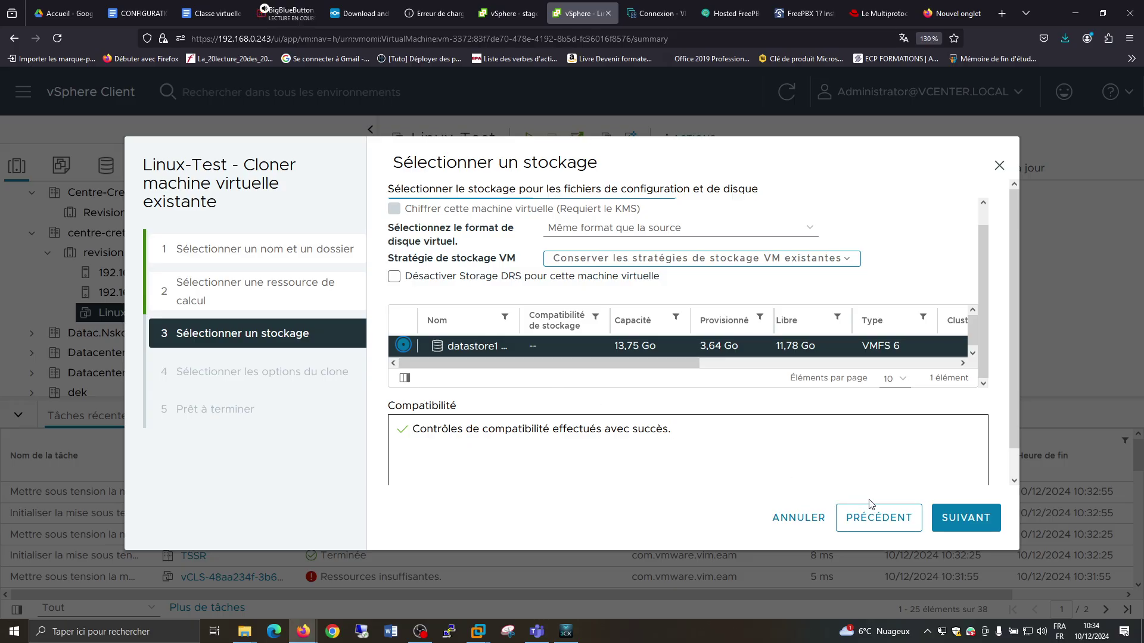
click(978, 521)
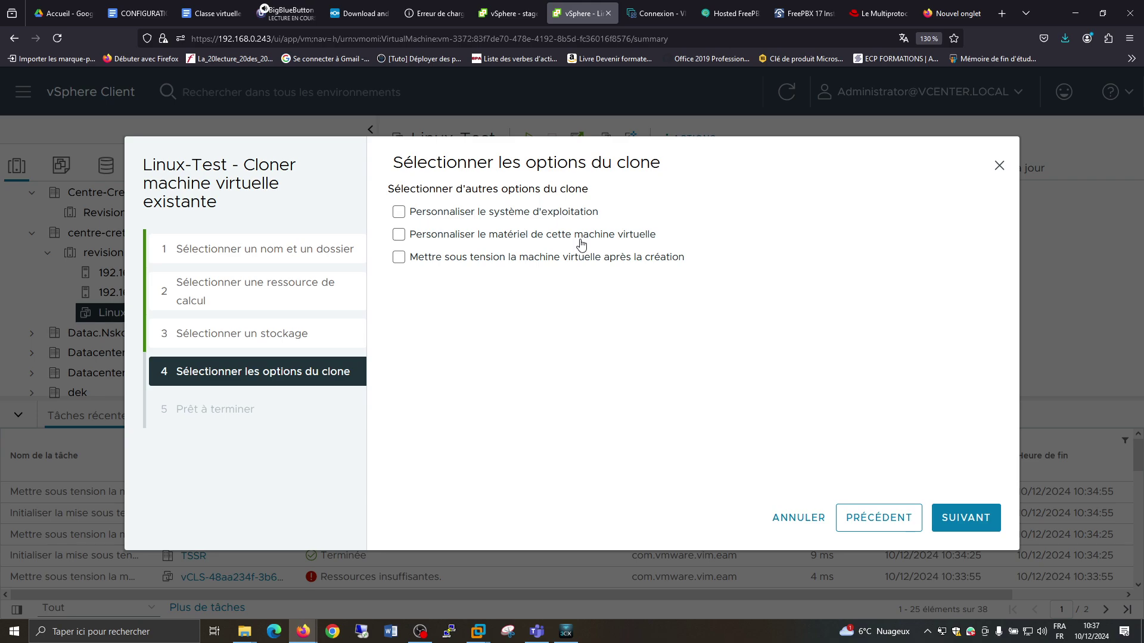
click(961, 521)
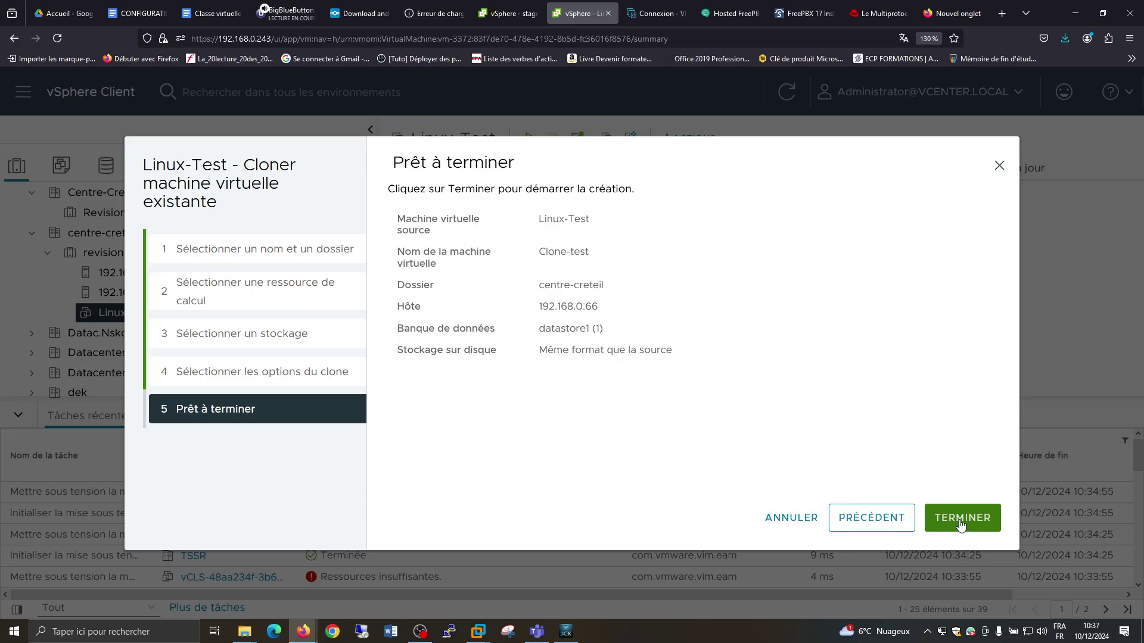
click(960, 521)
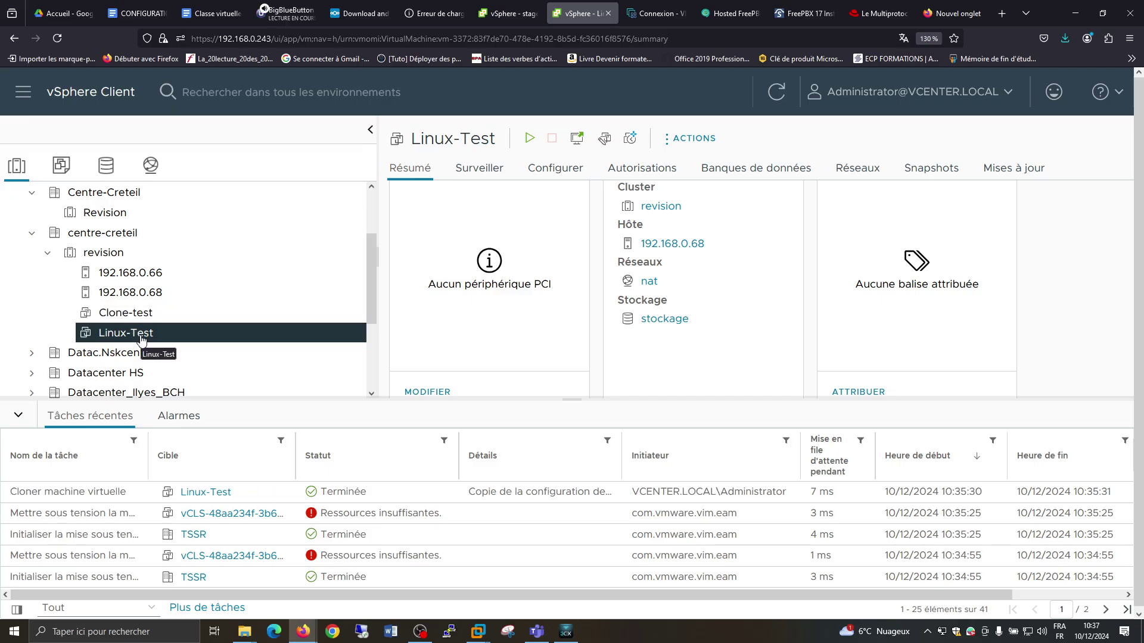
- Compare the related host and storage of Clone-test with those of Linux-Test
click(128, 314)
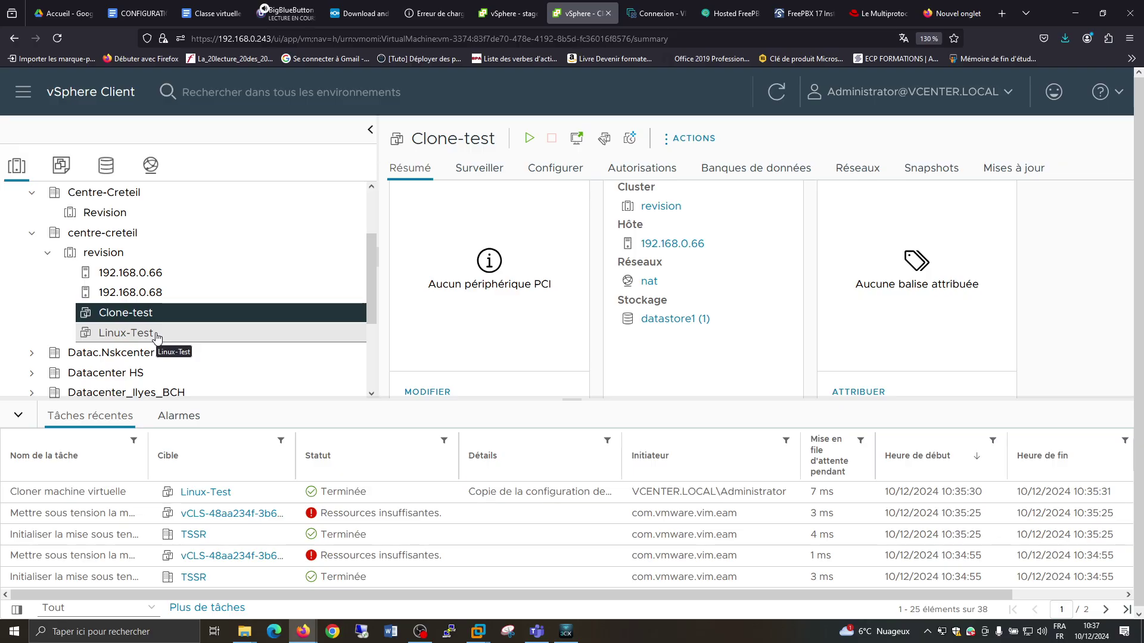
click(156, 335)
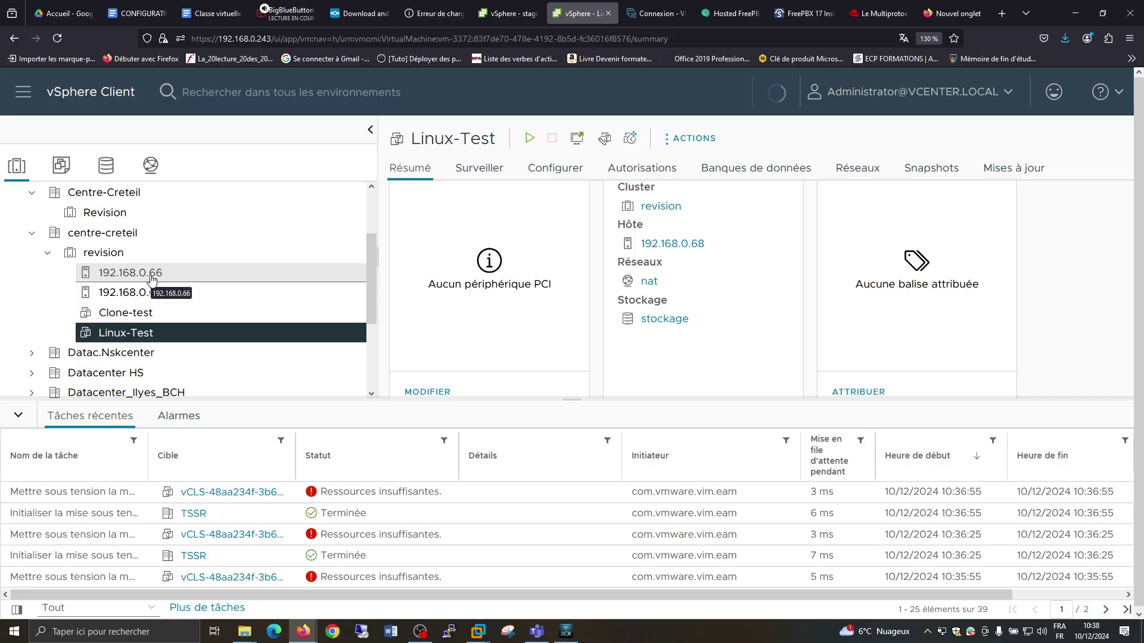
right_click(143, 277)
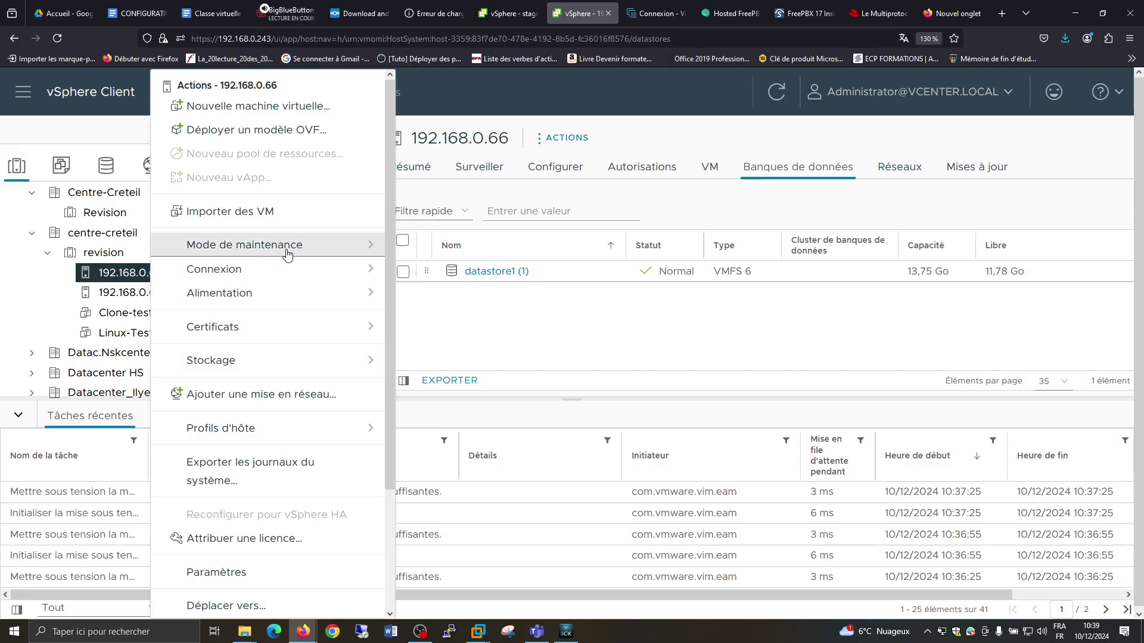
scroll(287, 255, down, 5)
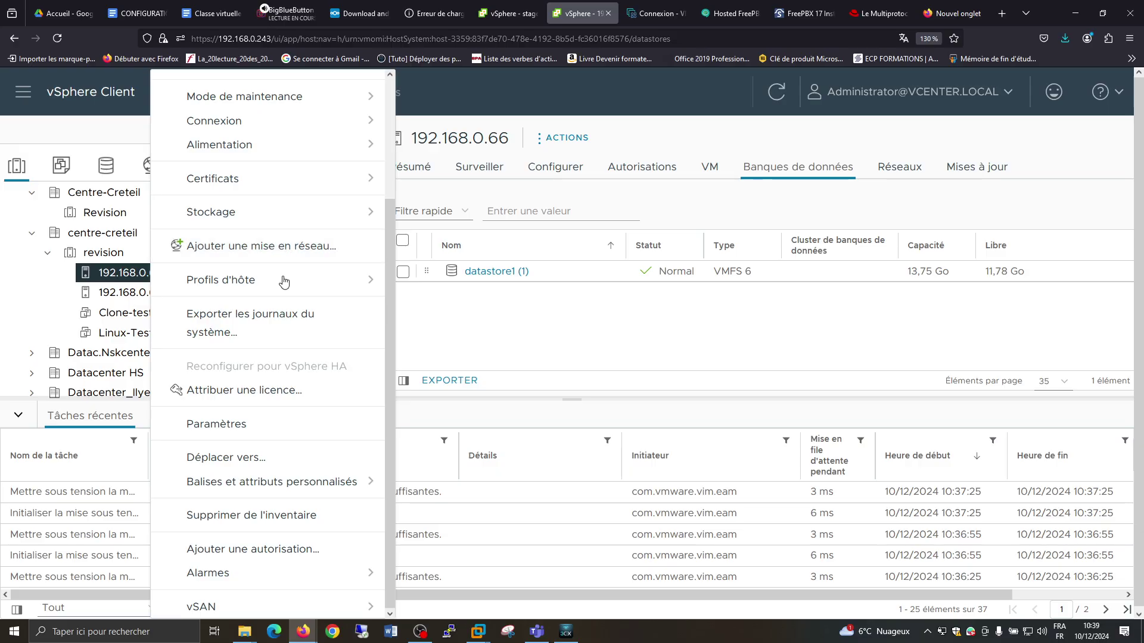
click(257, 459)
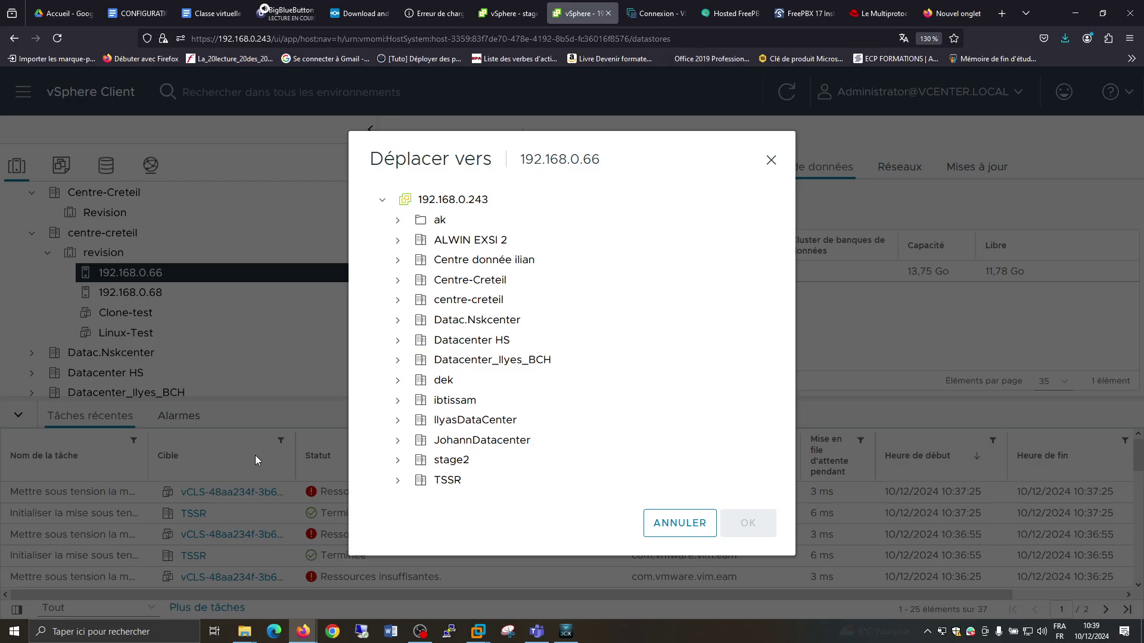
click(397, 299)
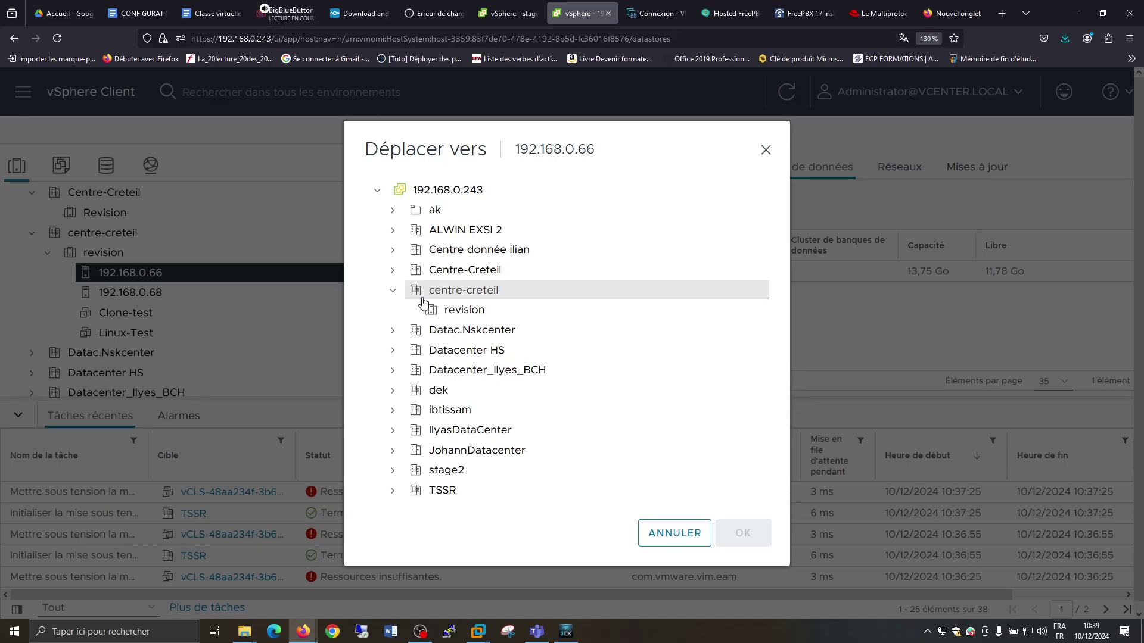
click(667, 537)
- Look through the actions available for host 192.168.0.66 and open its configuration settings
right_click(120, 278)
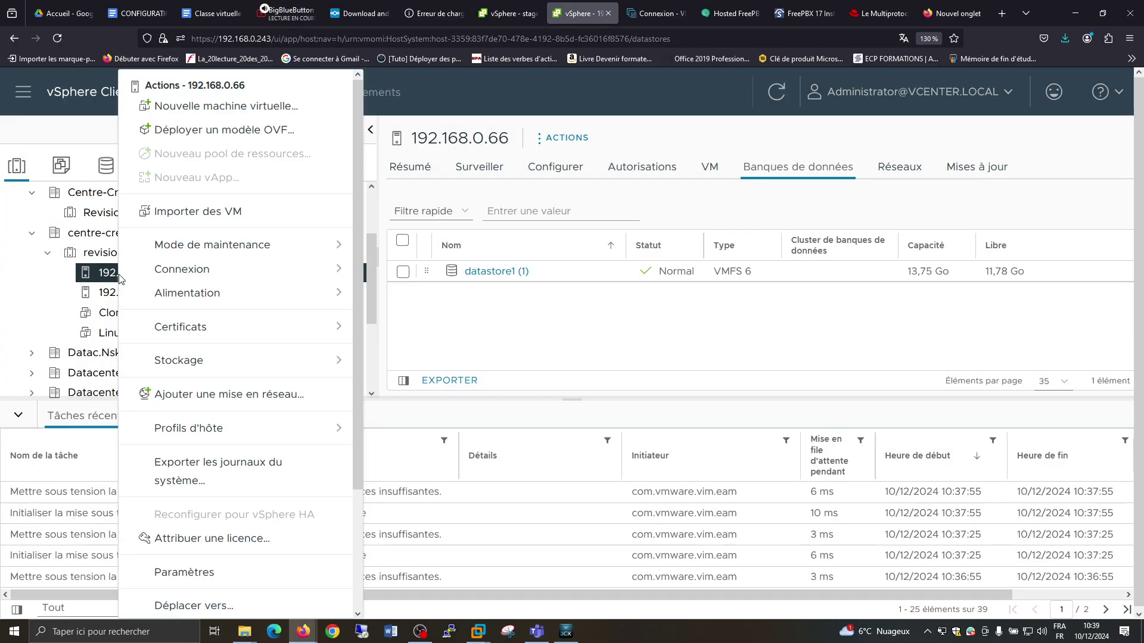
scroll(265, 388, down, 2)
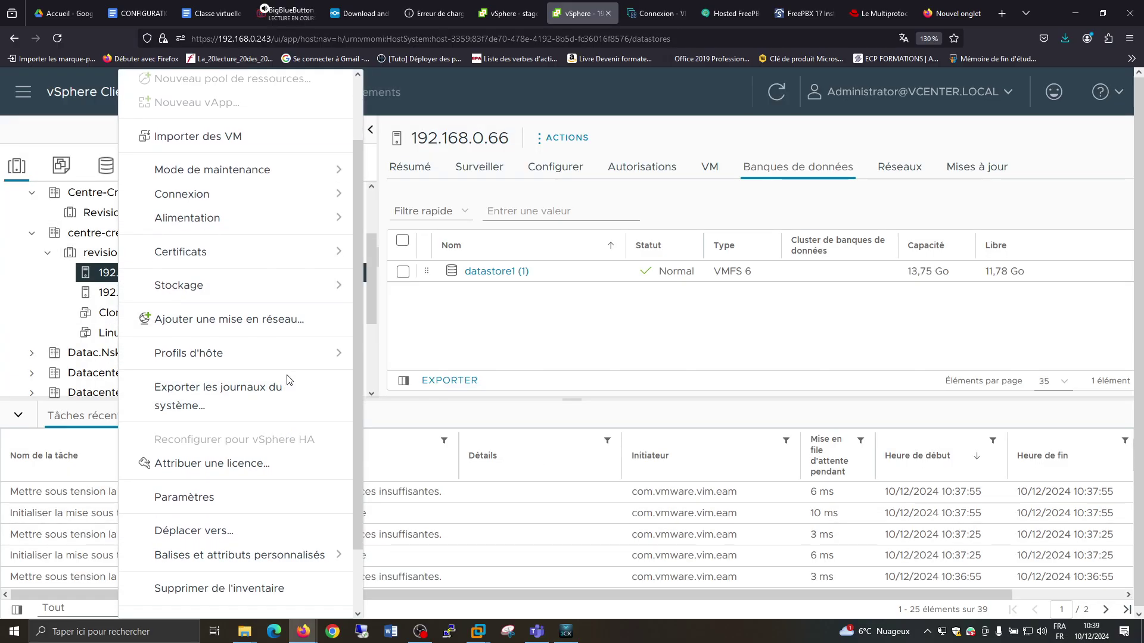
mouse_move(286, 358)
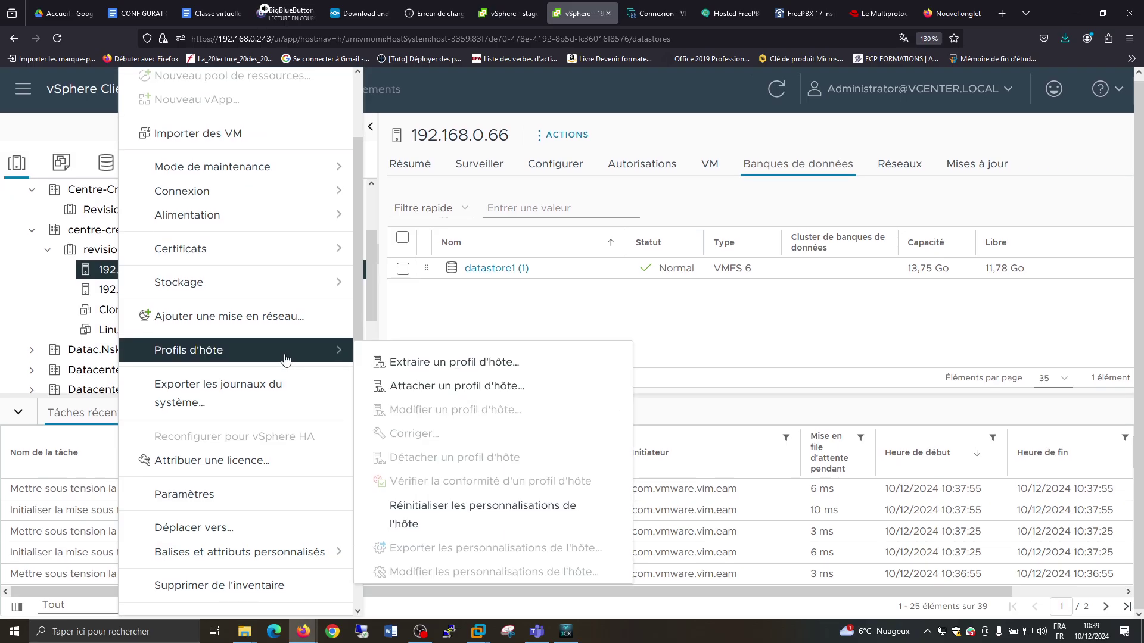
scroll(285, 357, down, 2)
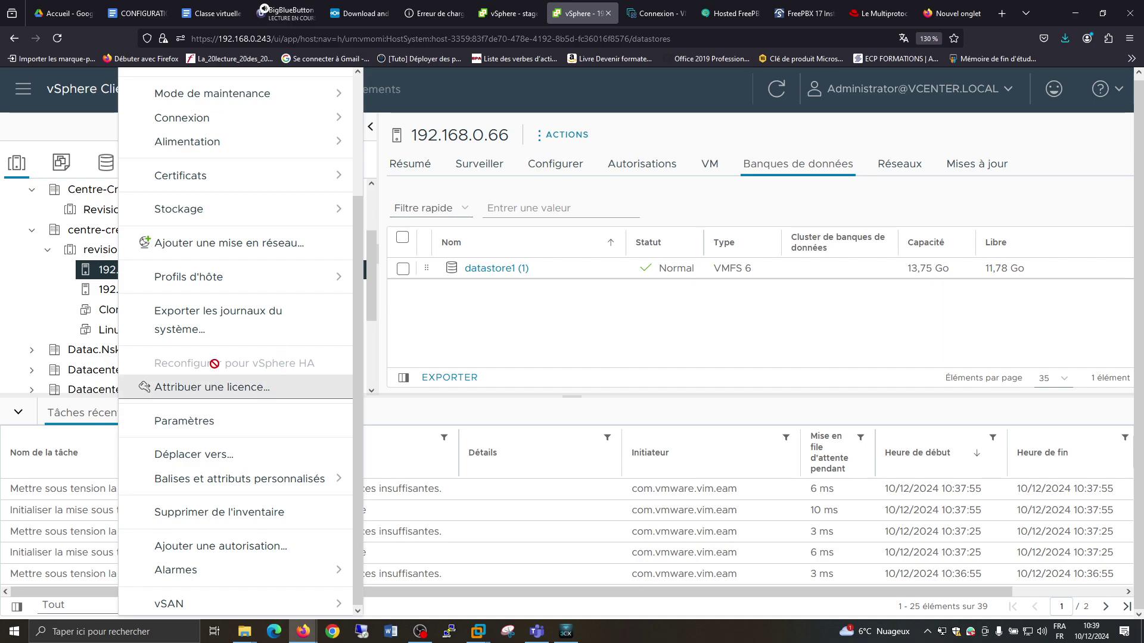
scroll(214, 381, up, 4)
scroll(216, 365, down, 4)
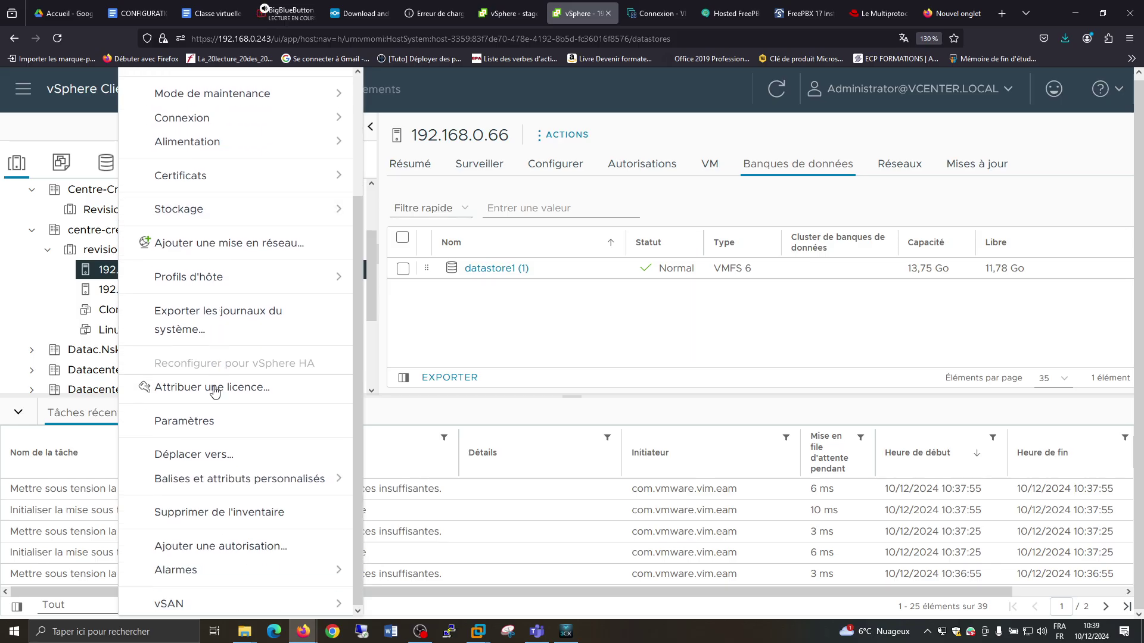
click(208, 430)
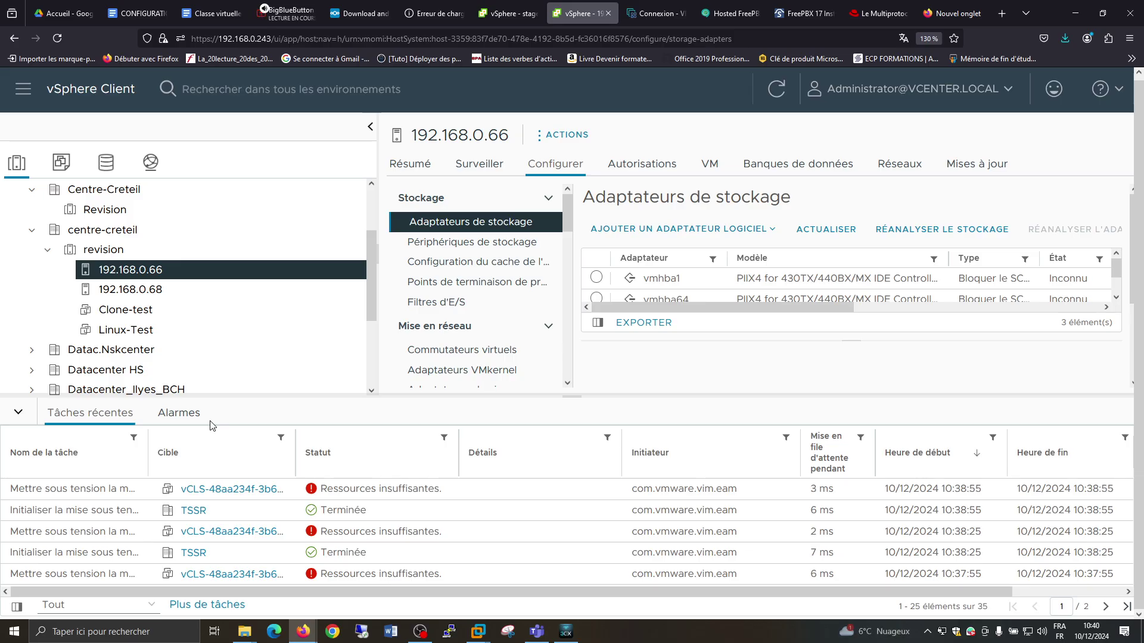
click(70, 234)
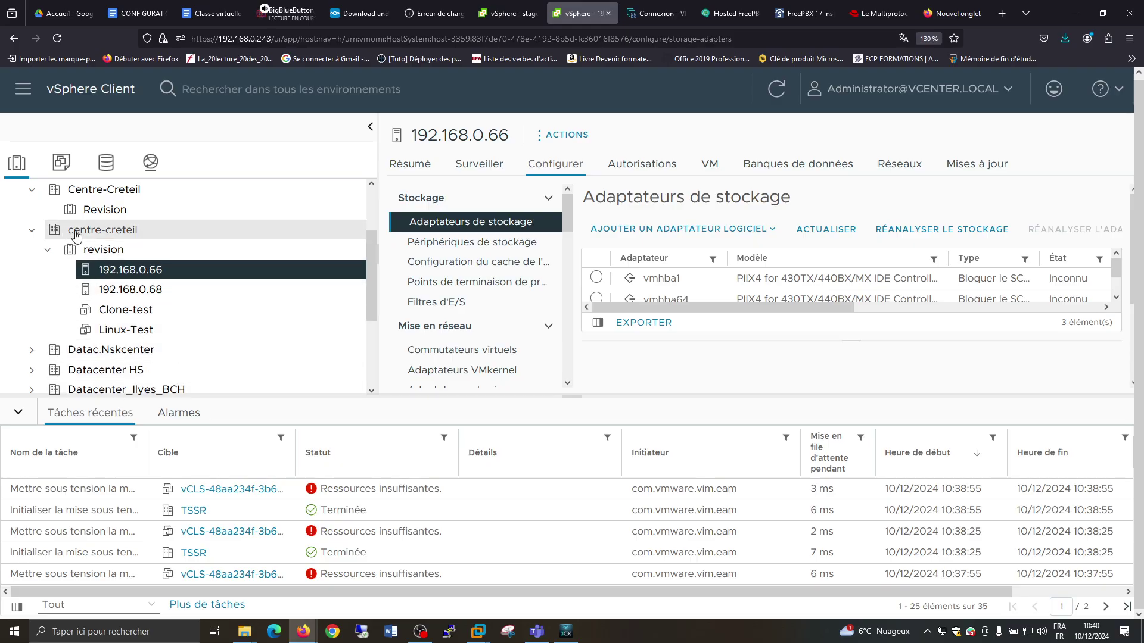
key(alt+Left)
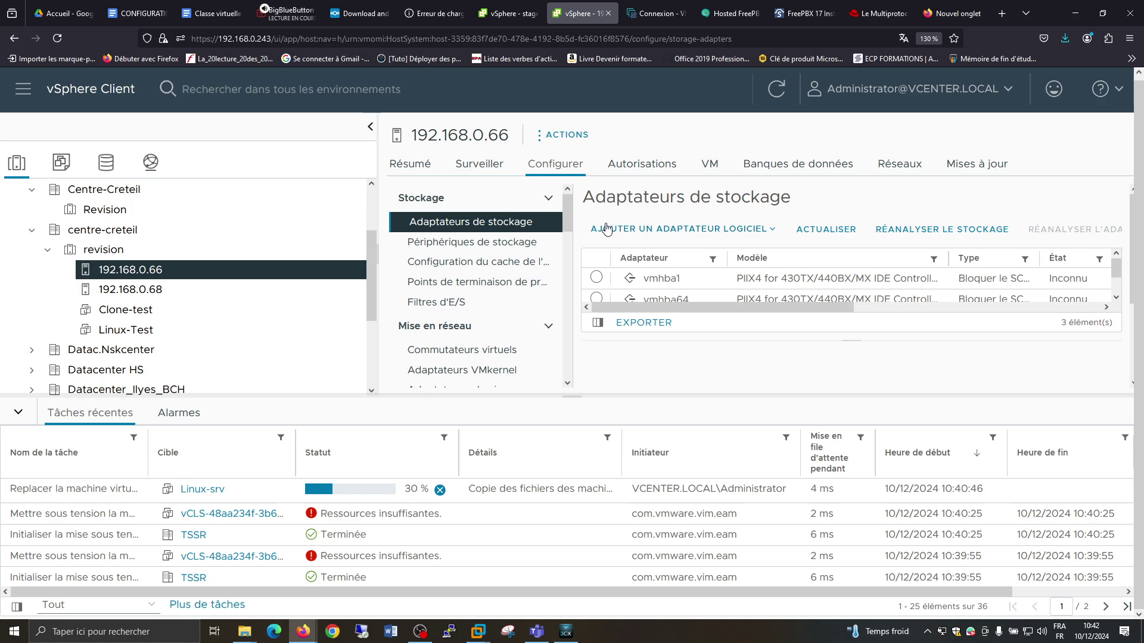
- Open the storage devices of host 192.168.0.66 and look through the device list
click(514, 247)
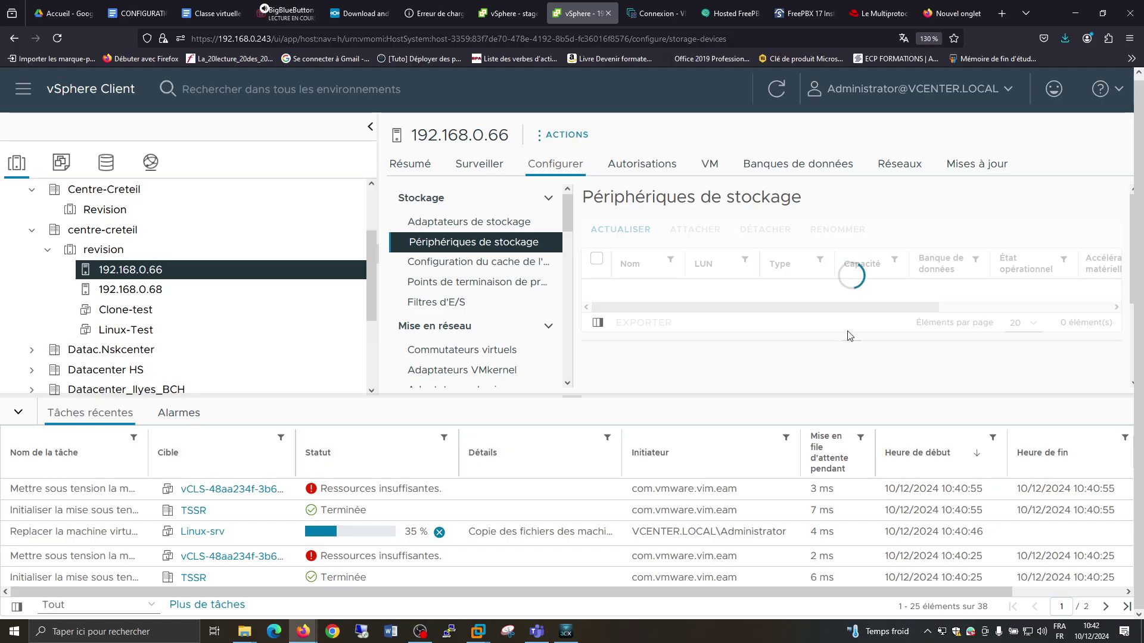
scroll(831, 280, down, 4)
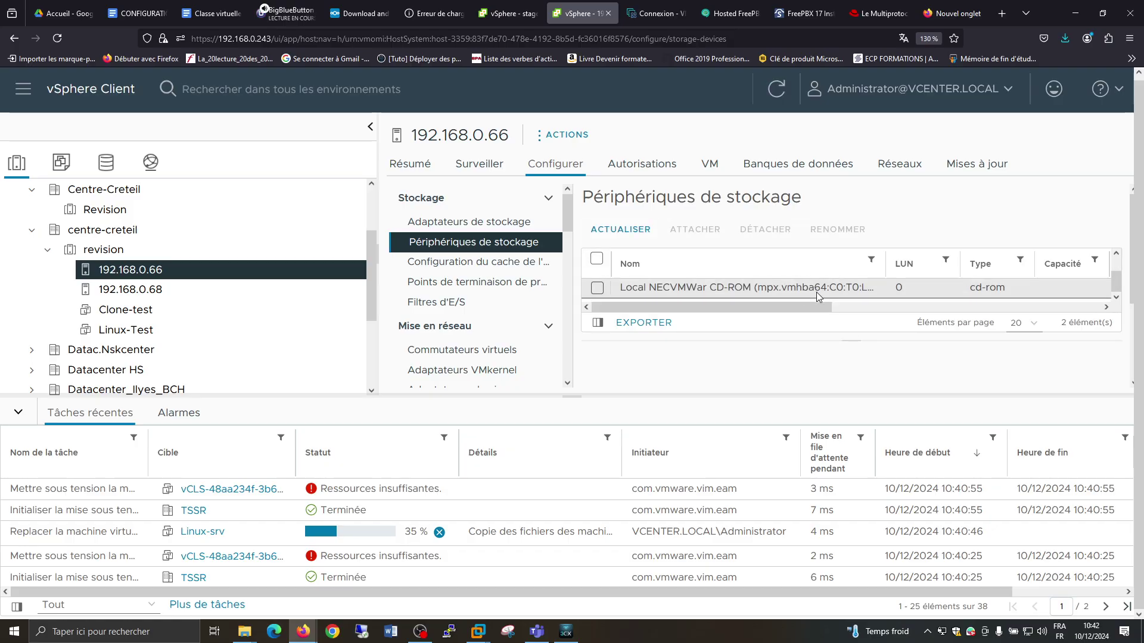
scroll(910, 249, up, 1)
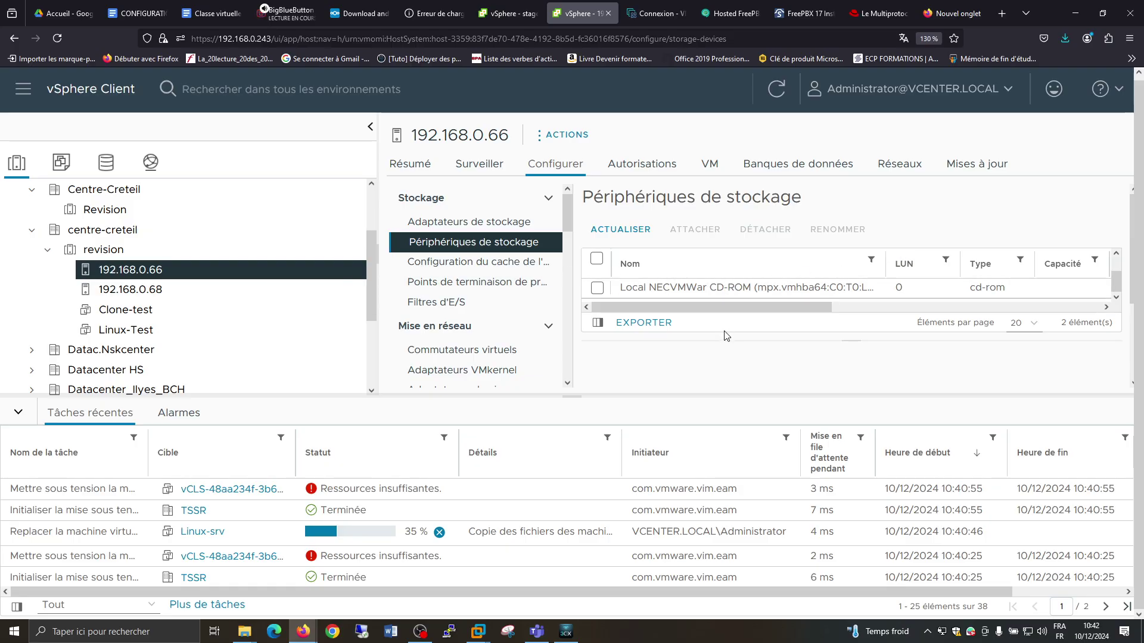
- Select the local VMware disk among the storage devices of host 192.168.0.66 and examine its properties through the multipathing policies
drag(724, 342, 724, 333)
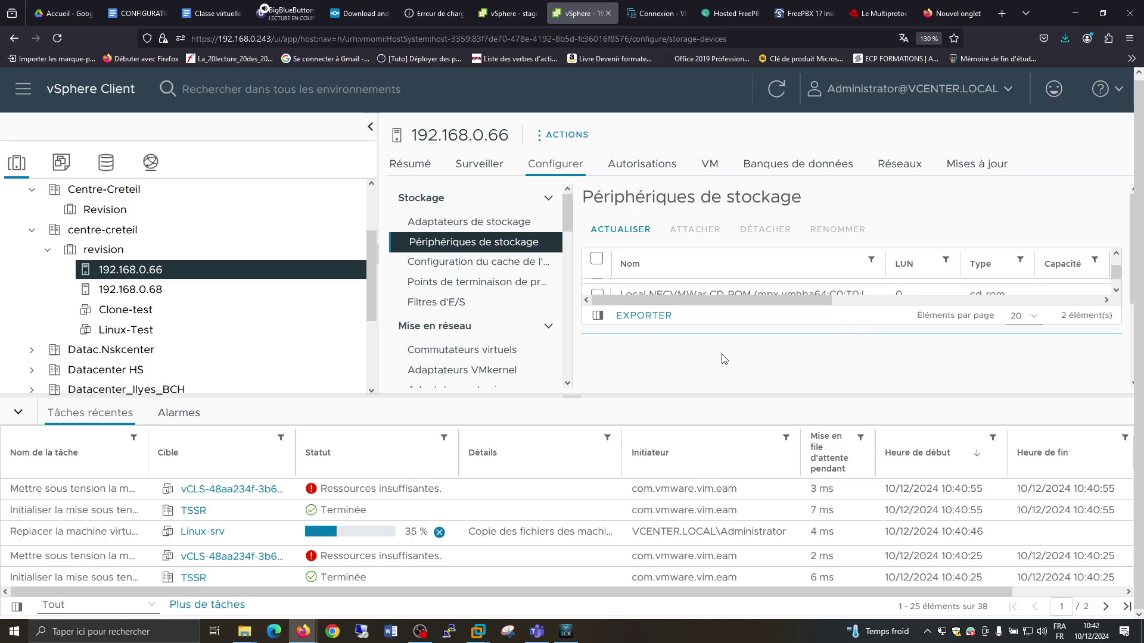
click(596, 287)
click(596, 287)
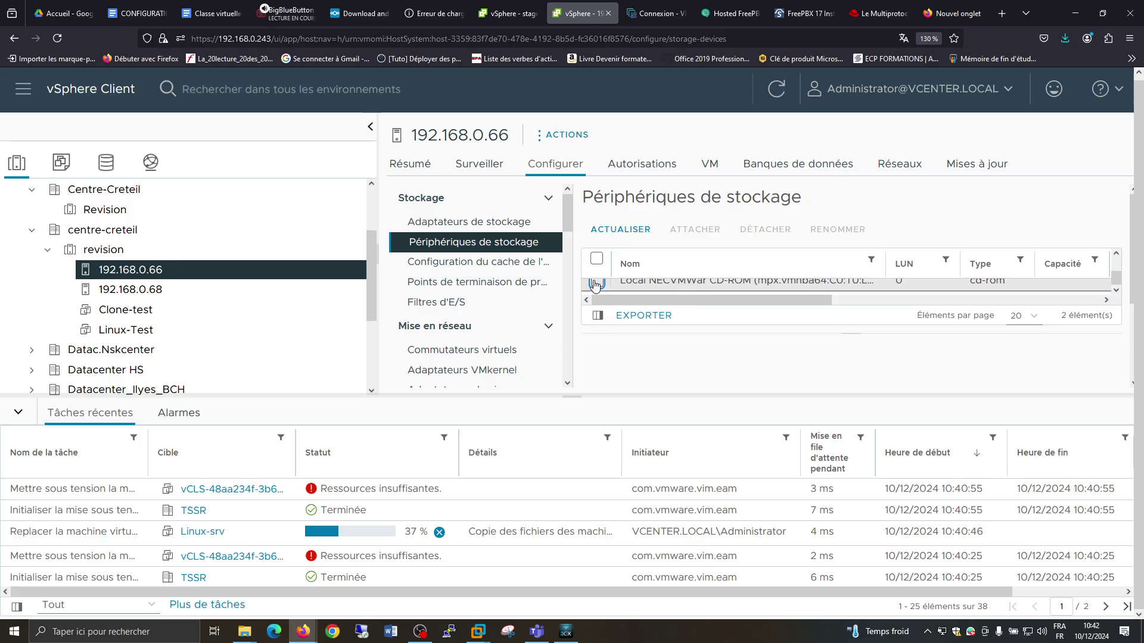
scroll(597, 287, up, 1)
click(596, 289)
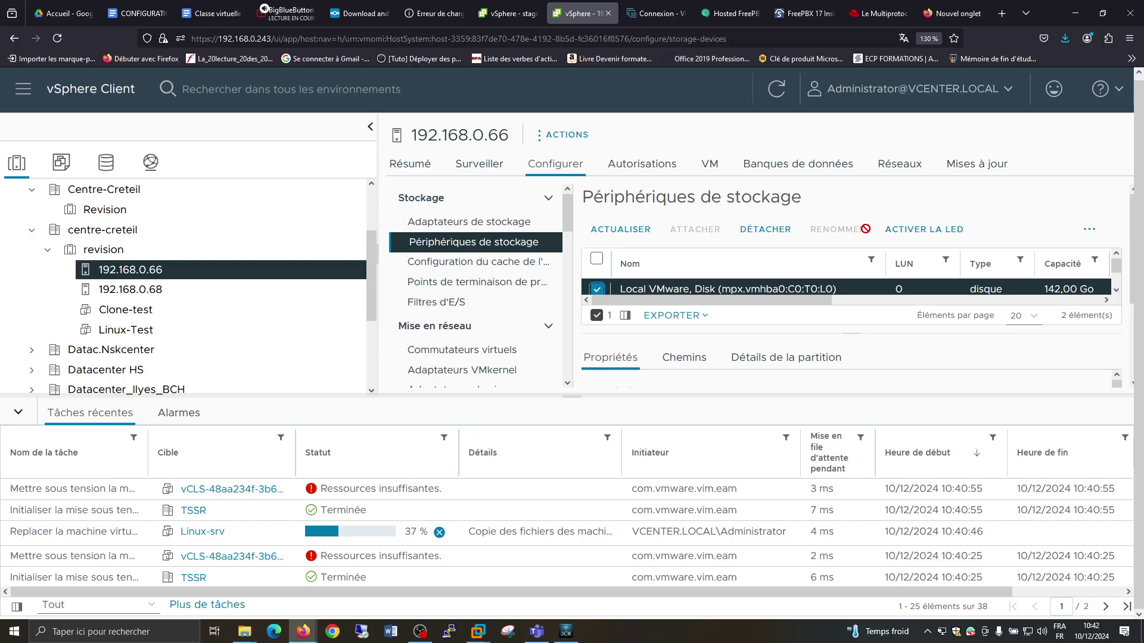
click(641, 237)
scroll(765, 349, down, 3)
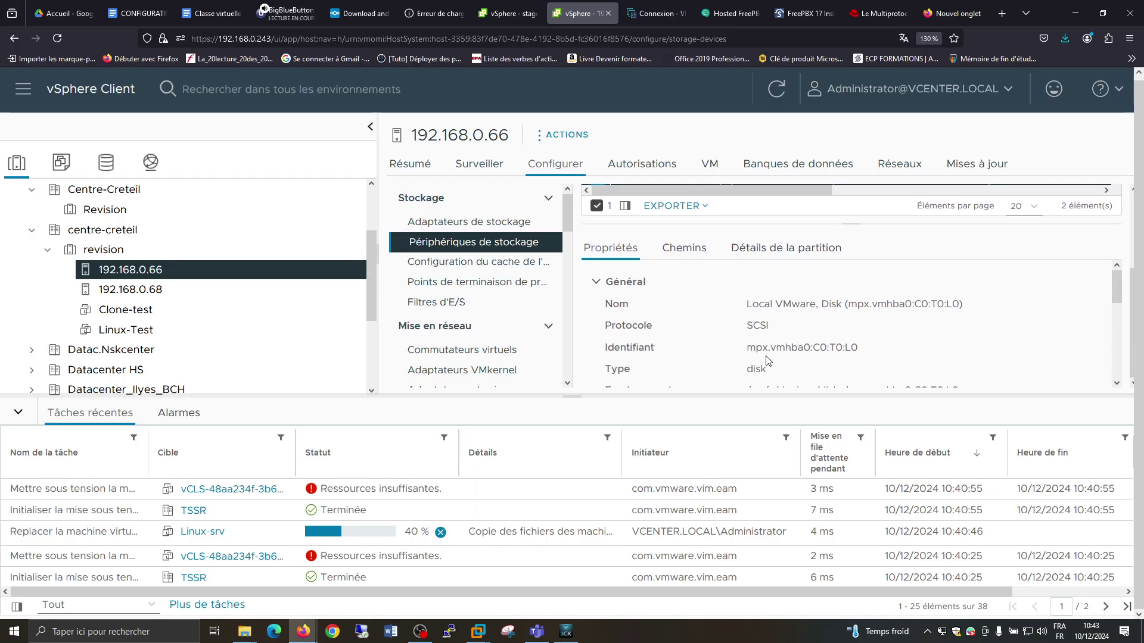
scroll(765, 349, down, 5)
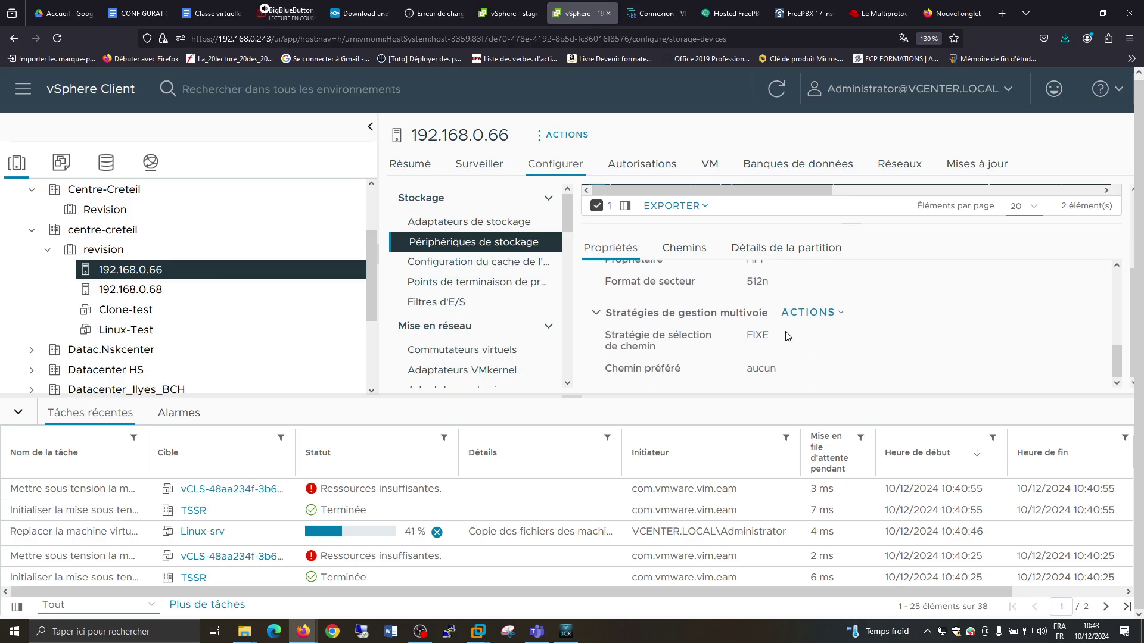
click(827, 319)
click(832, 314)
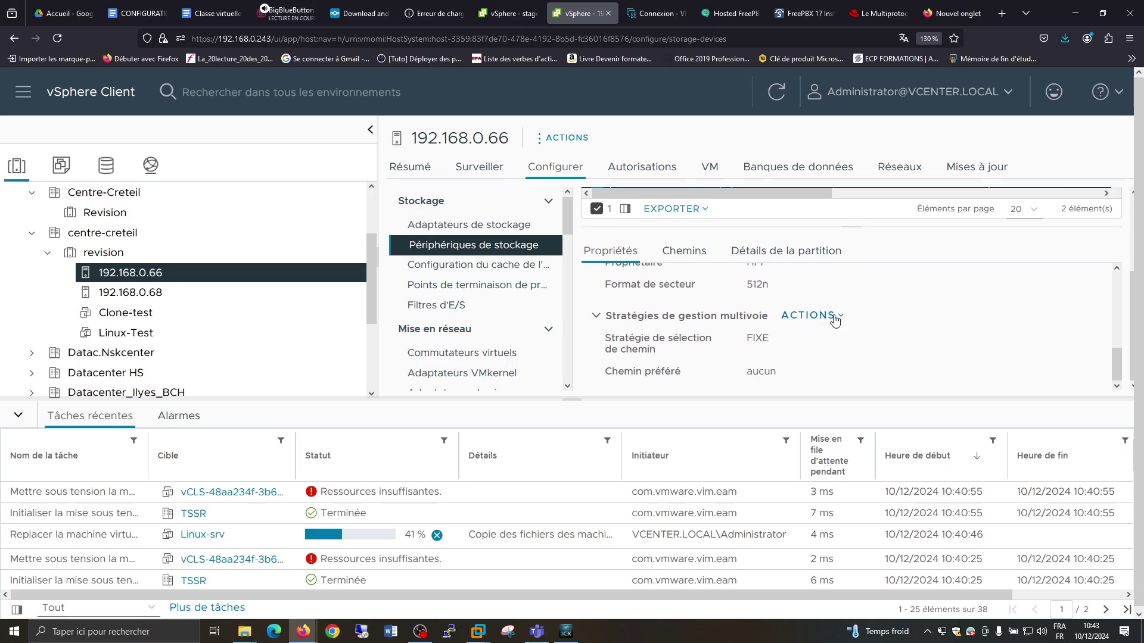
- Check the storage actions available for host 192.168.0.66
click(566, 138)
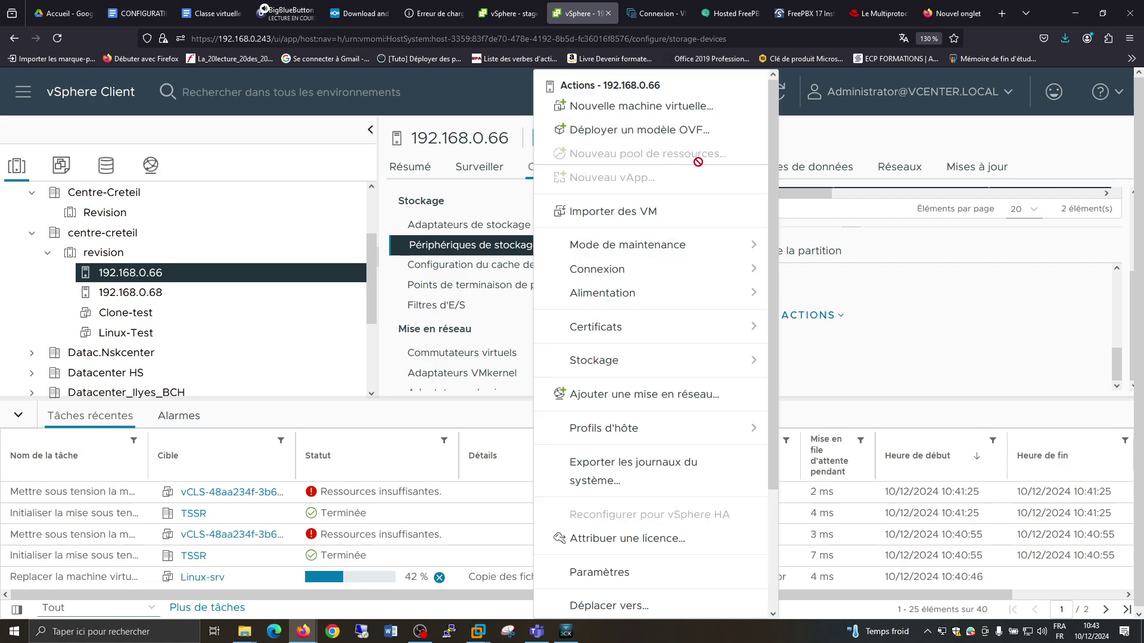
mouse_move(693, 360)
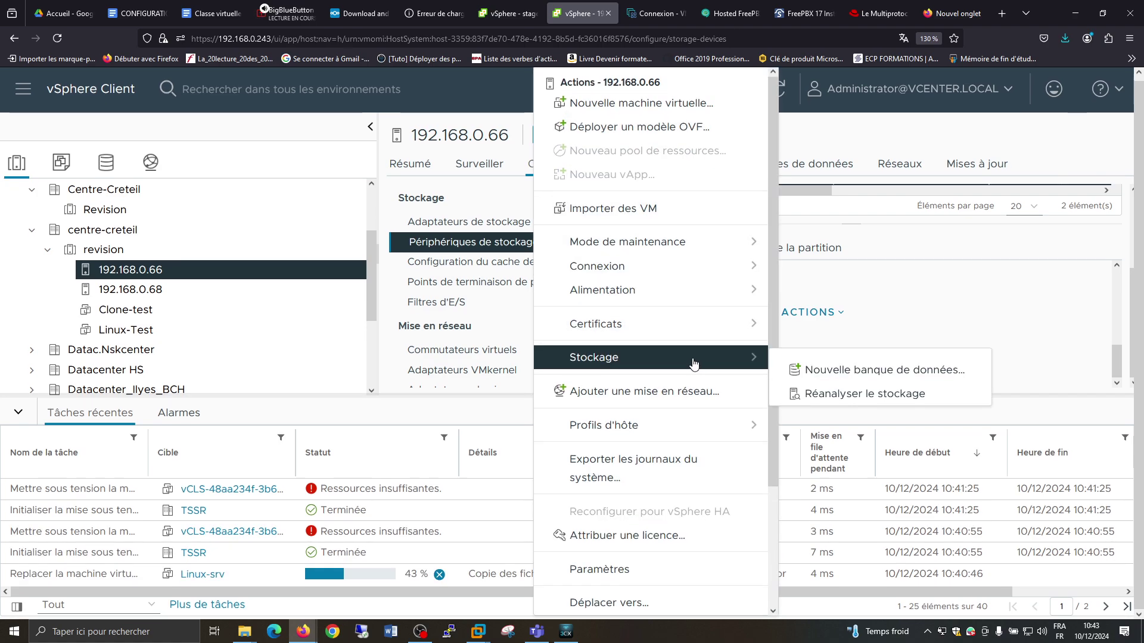
click(1063, 240)
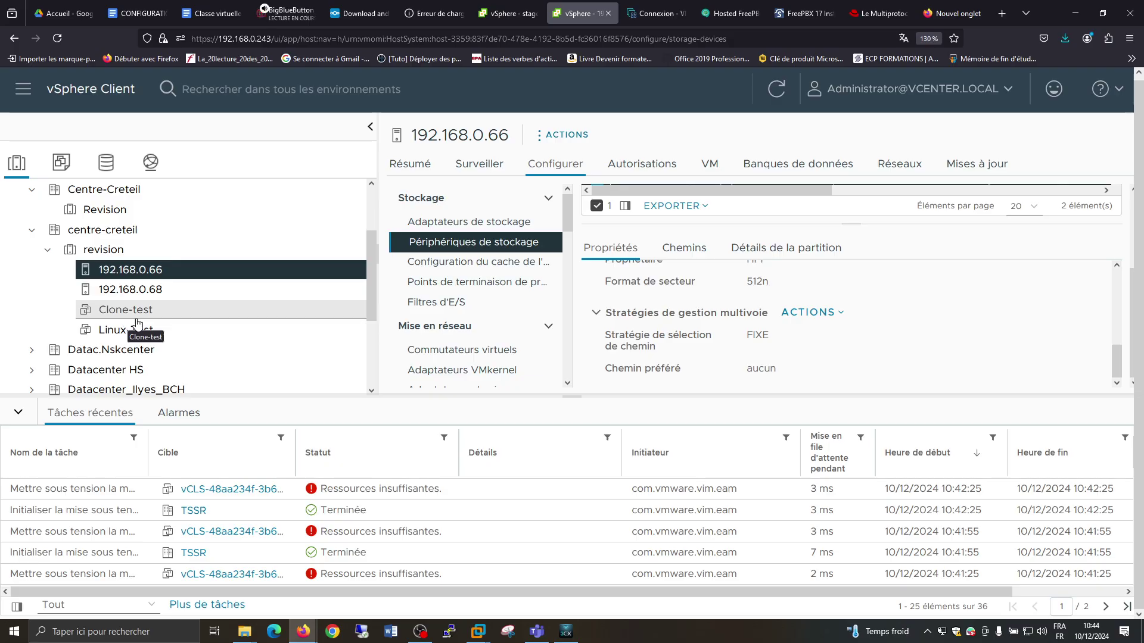
- Switch to the ESXi Host Client of 192.168.0.68, log in as root with the account password, and list its virtual machines
click(653, 13)
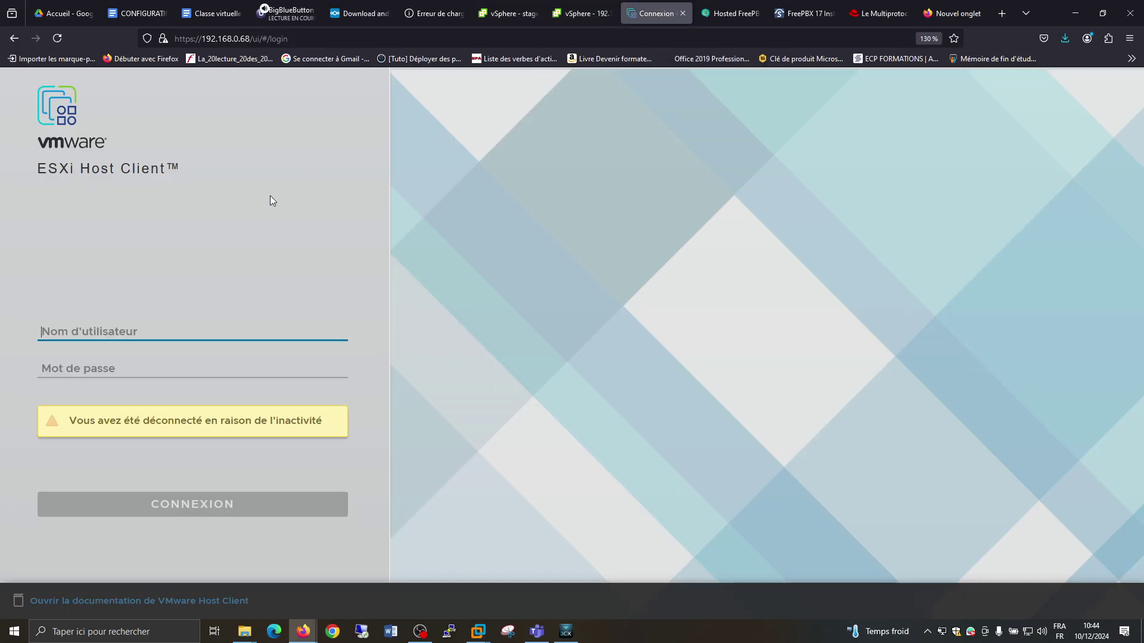
click(76, 321)
text(root)
key(Tab)
text(•••)
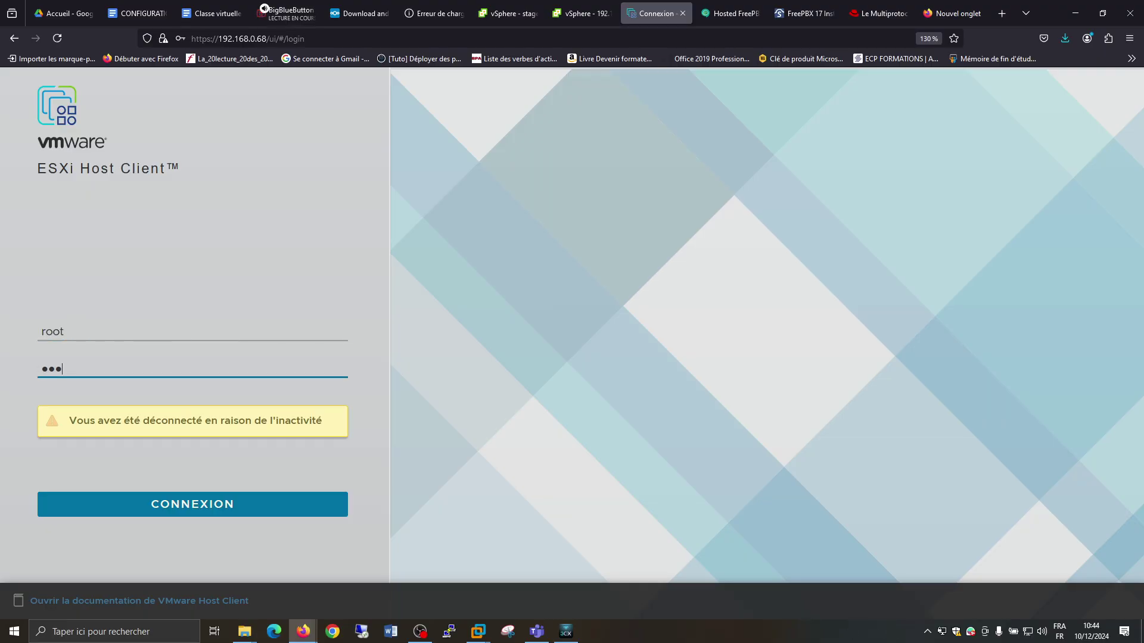
text(••••••)
key(Return)
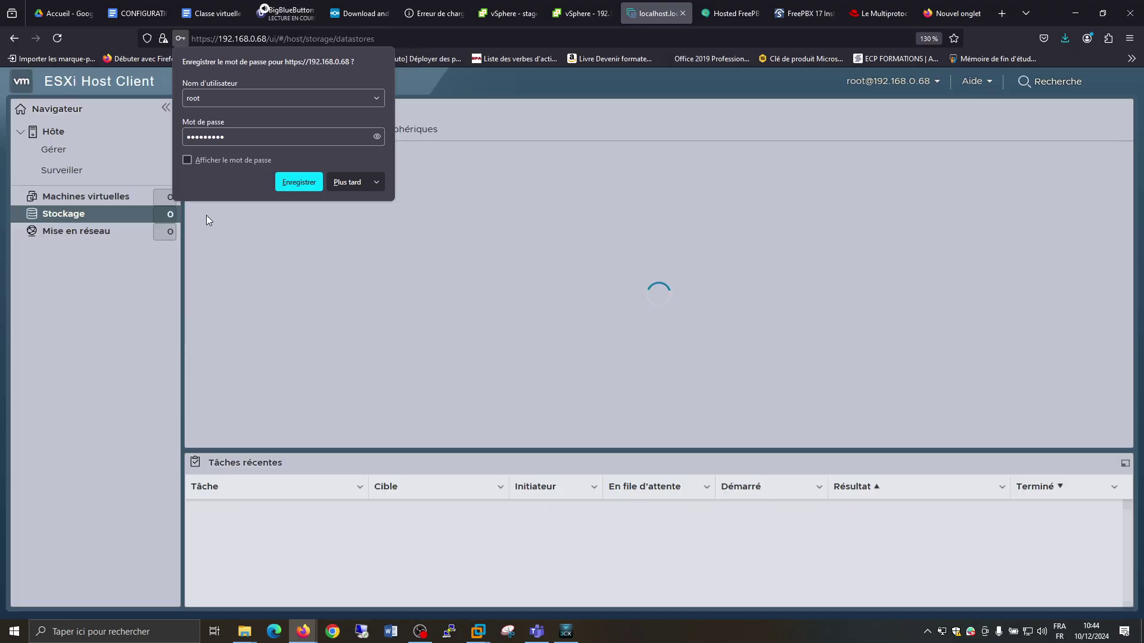
click(320, 184)
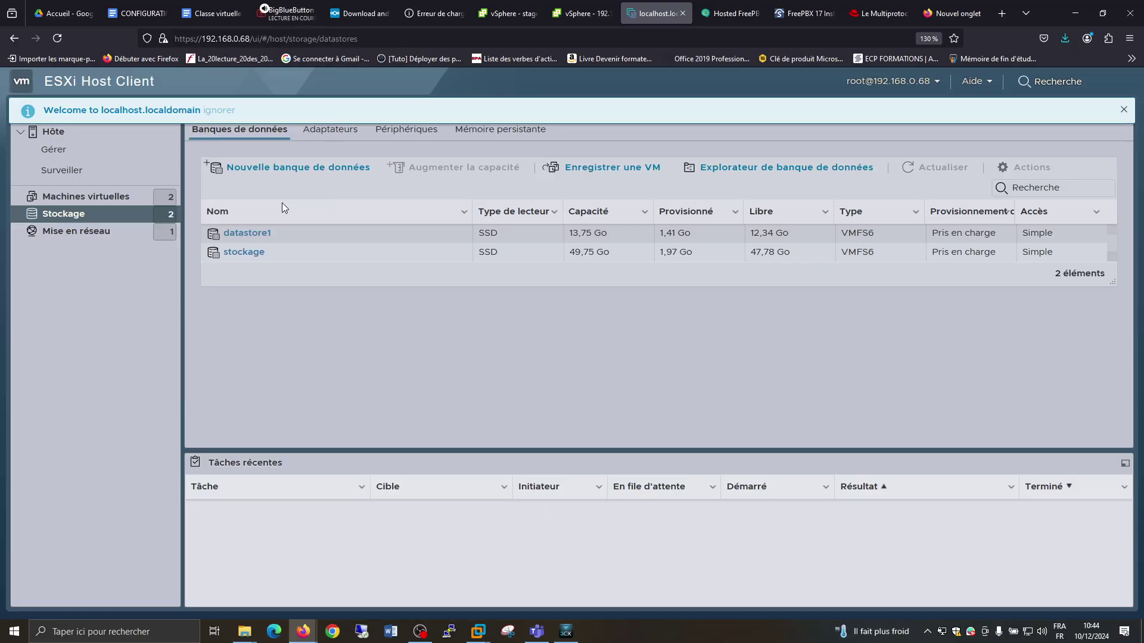
click(73, 201)
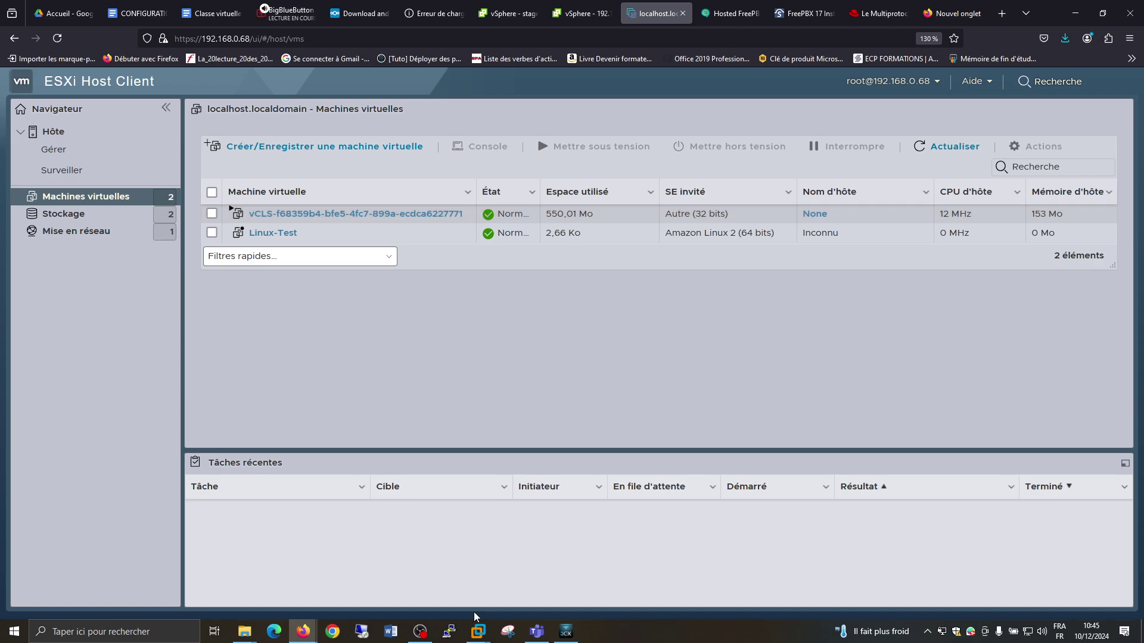
click(420, 632)
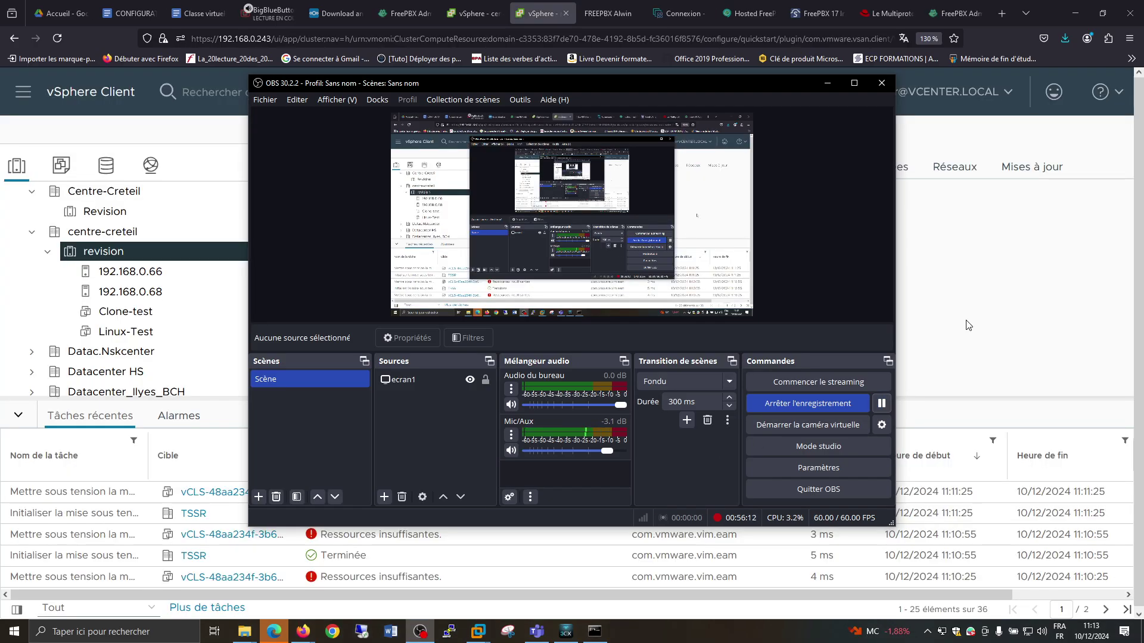
click(960, 325)
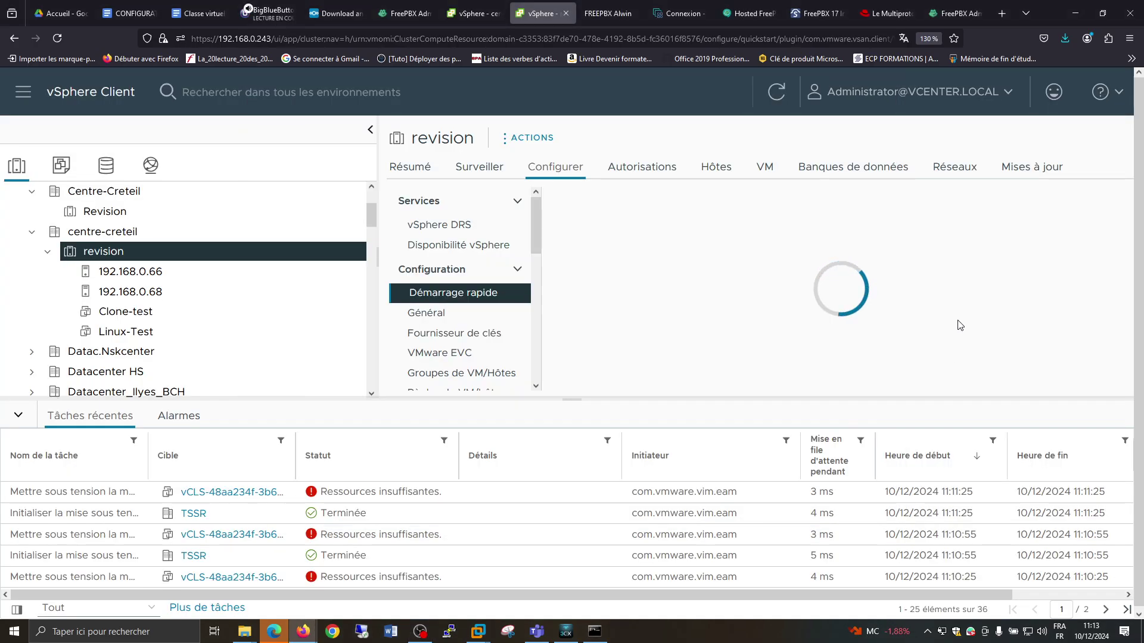
- Take a snapshot of Clone-test with the default name and no description, and display the machine's snapshot list
click(117, 278)
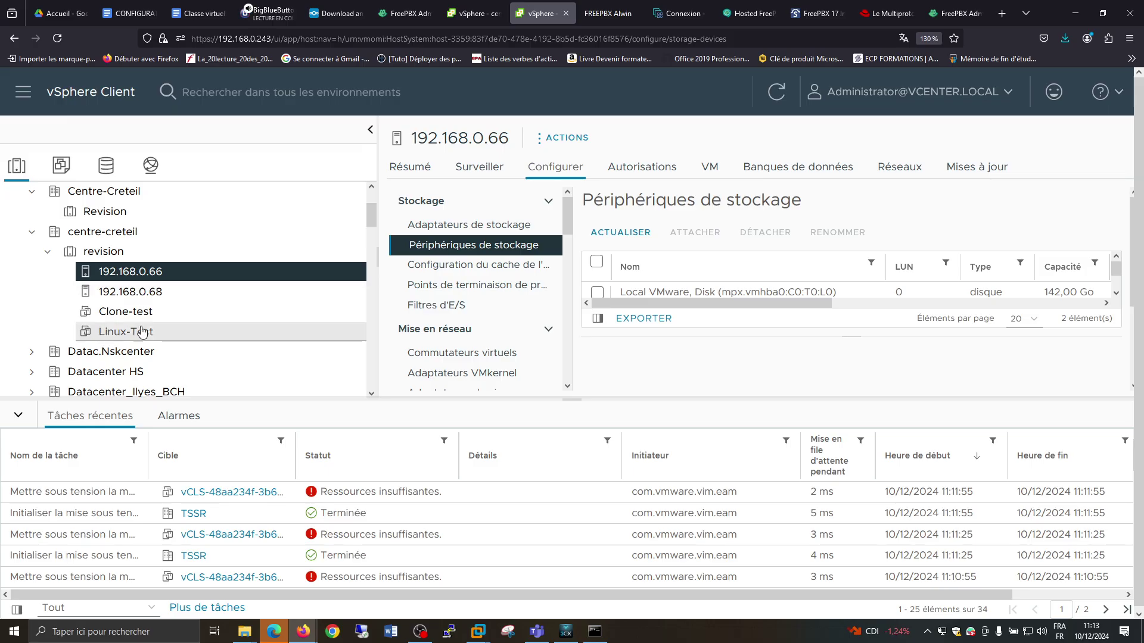
click(125, 316)
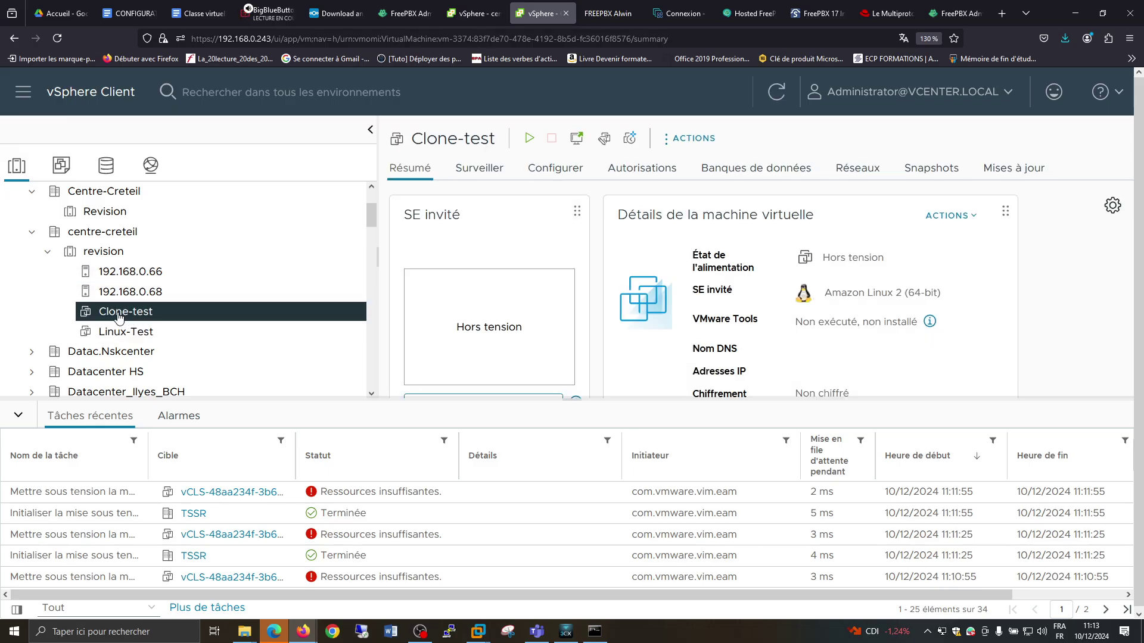
right_click(119, 317)
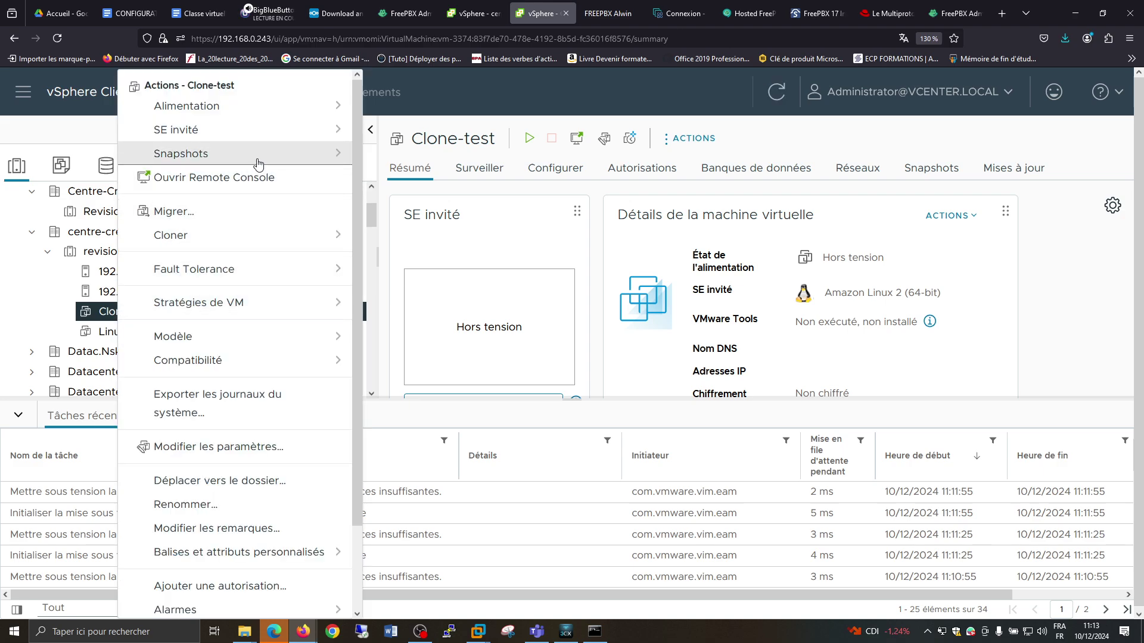
mouse_move(339, 157)
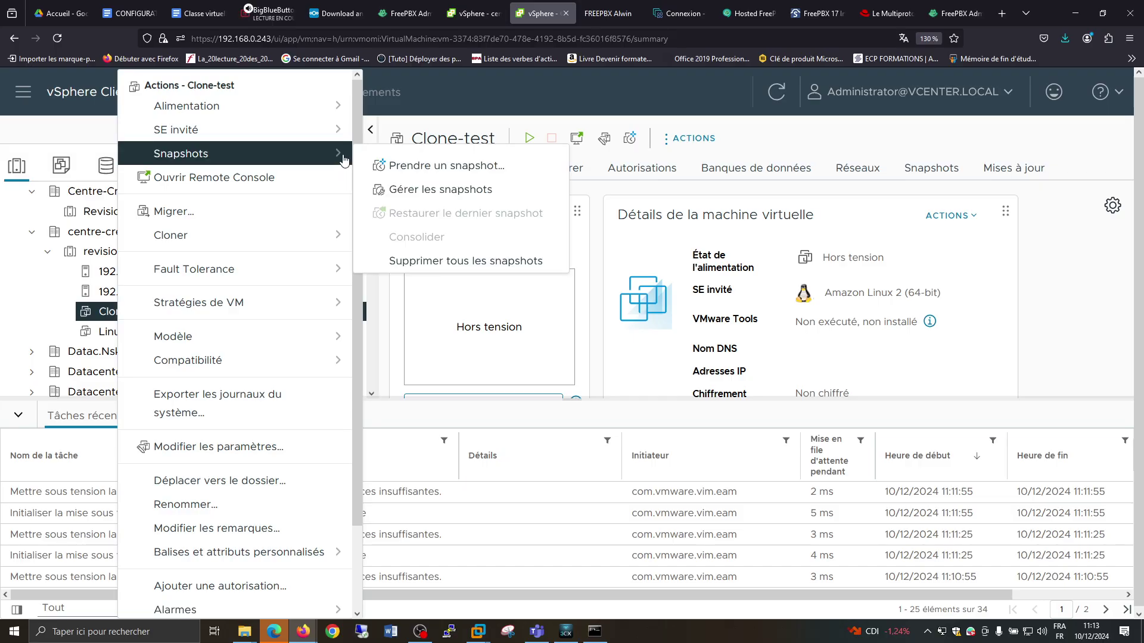
click(517, 168)
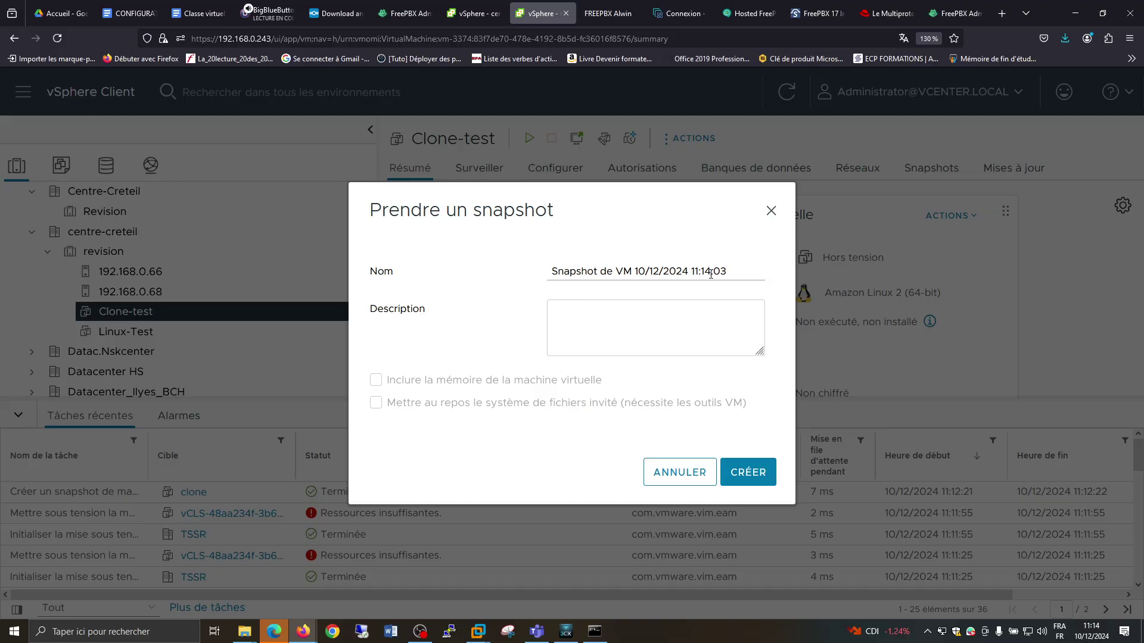
click(758, 477)
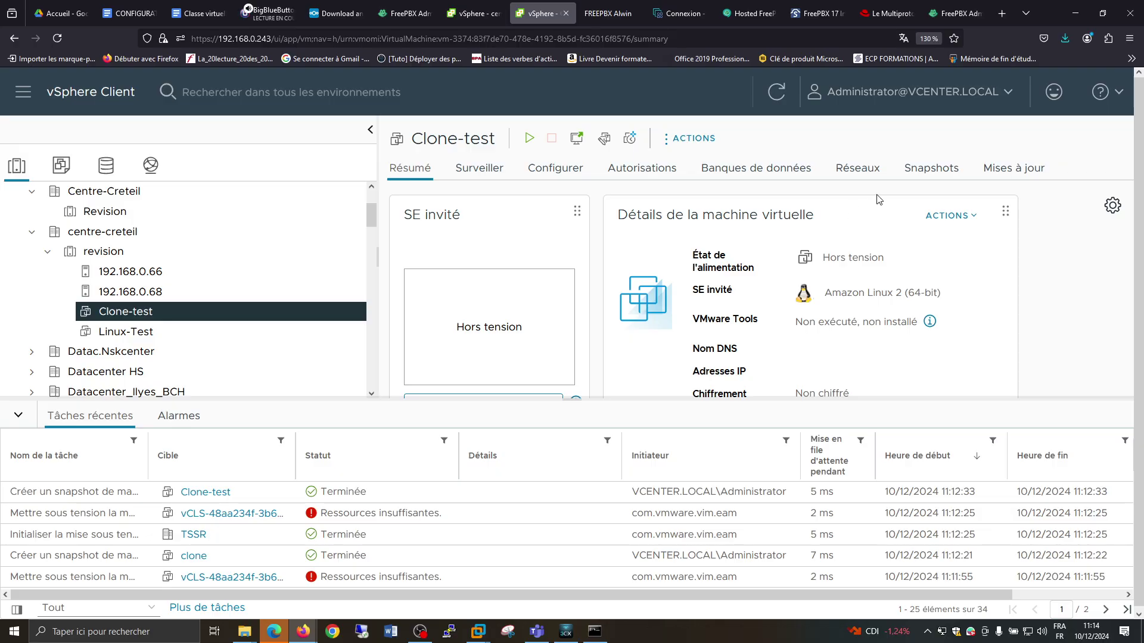
click(927, 184)
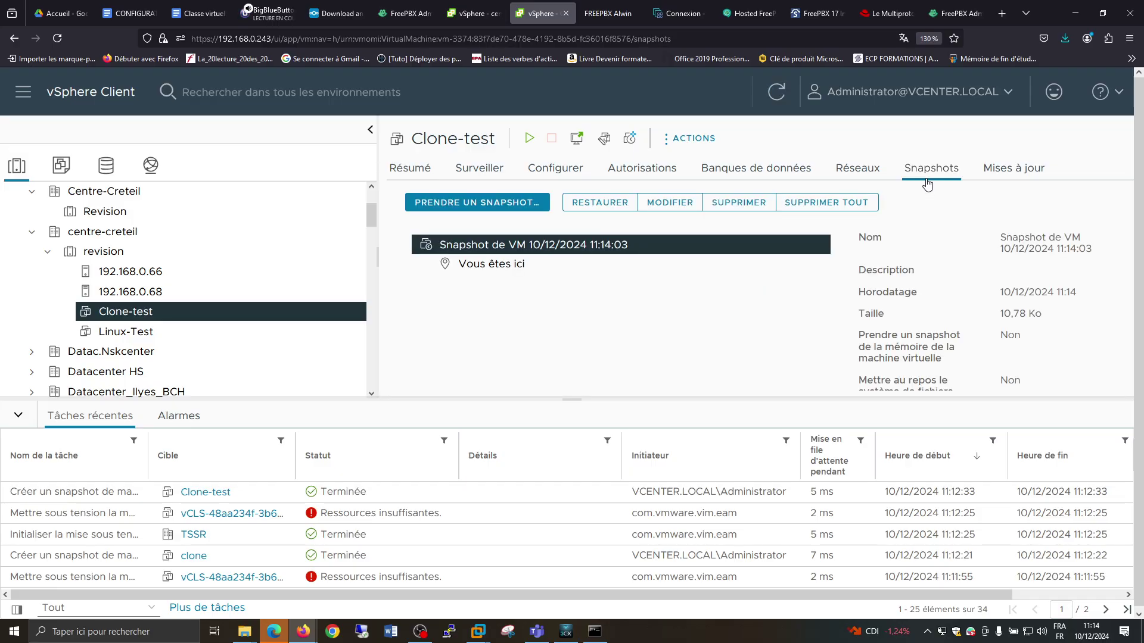
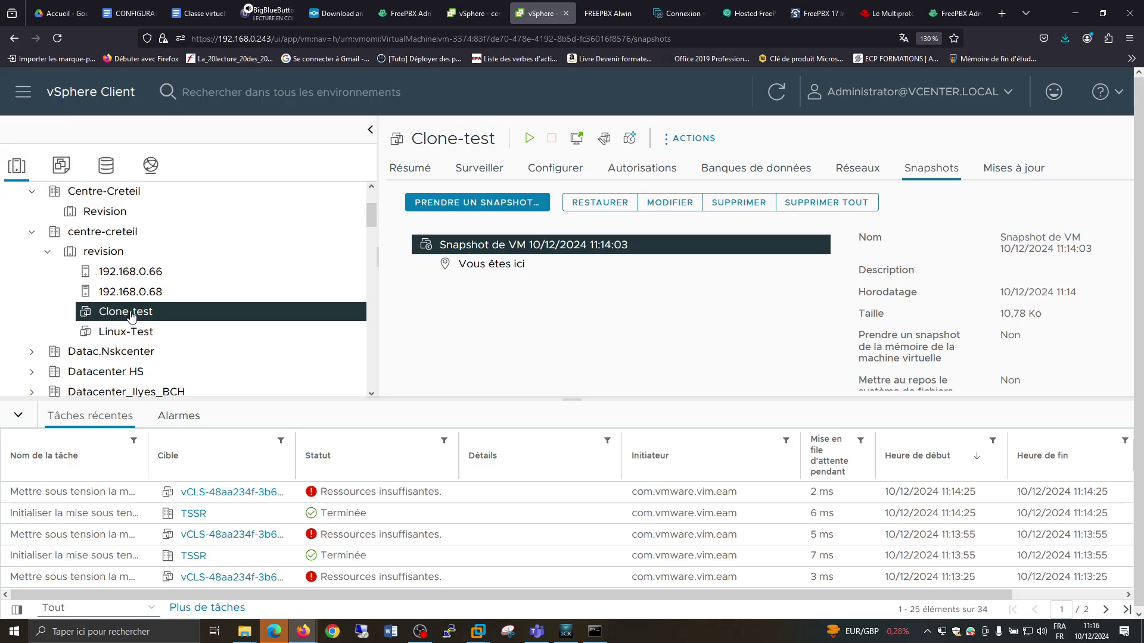
- Edit the settings of Clone-test to add a new hard disk with a capacity of 20 Go
right_click(130, 315)
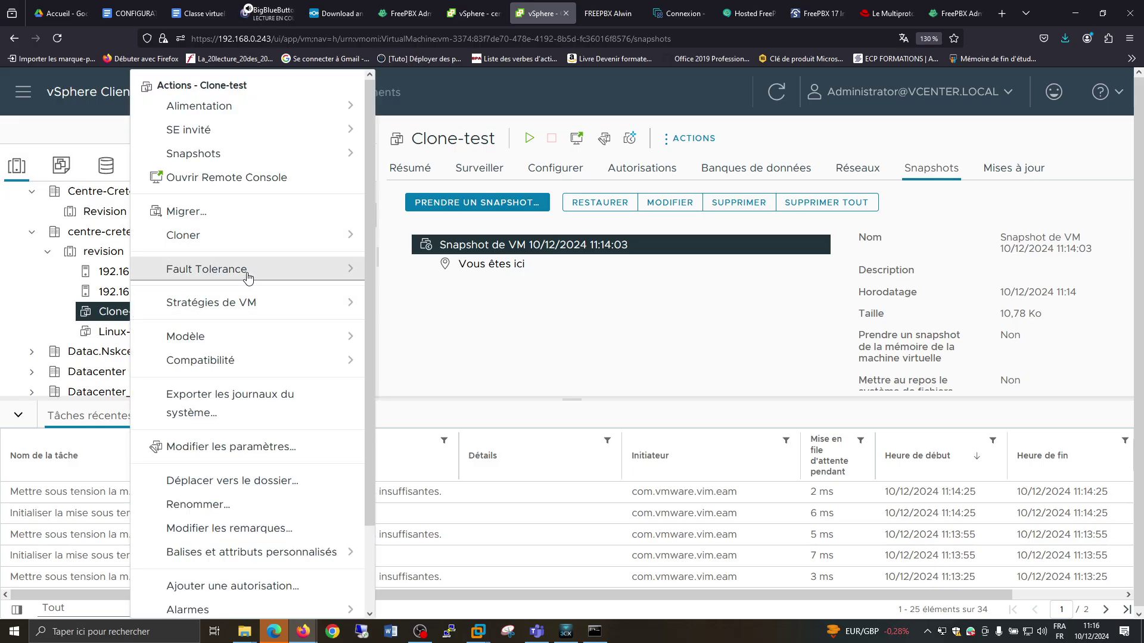
click(299, 448)
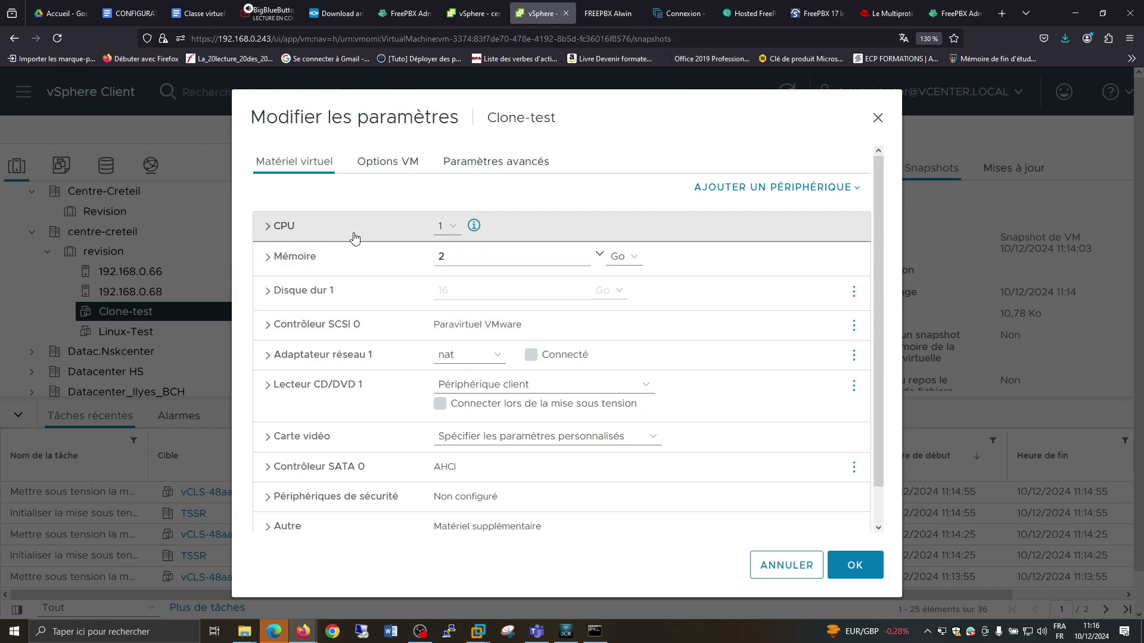
click(751, 190)
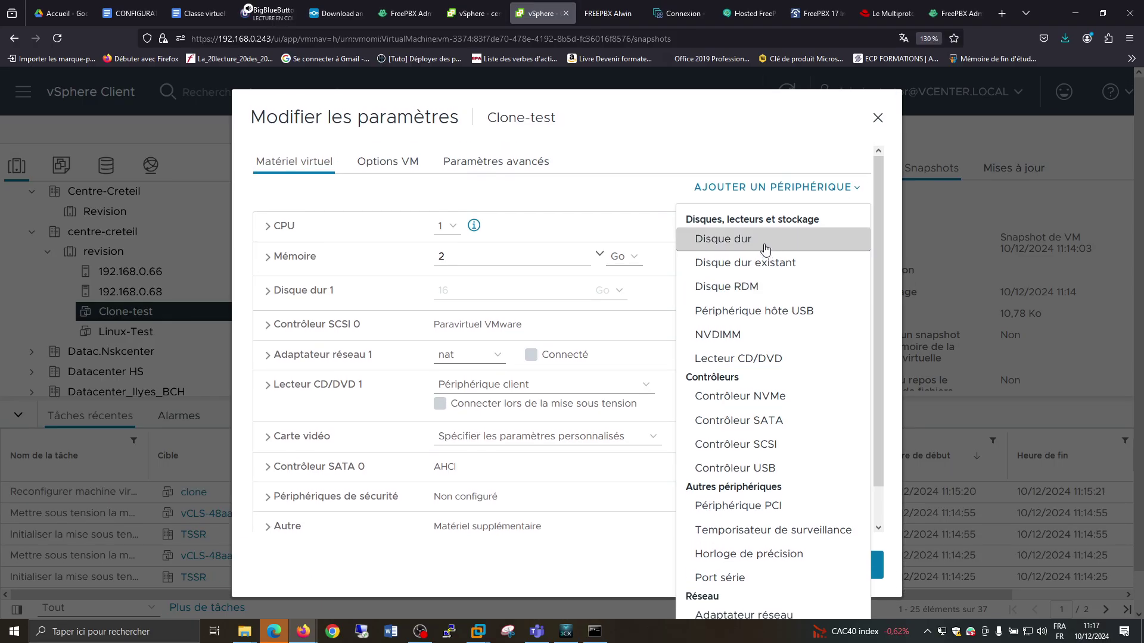
click(765, 249)
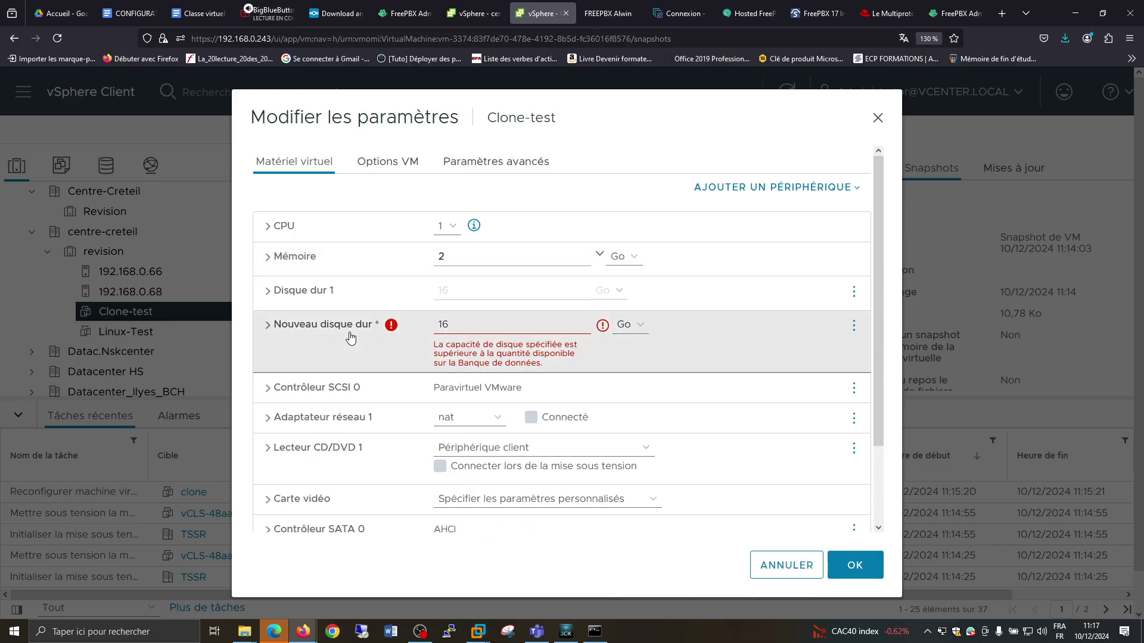
double_click(487, 324)
text(20)
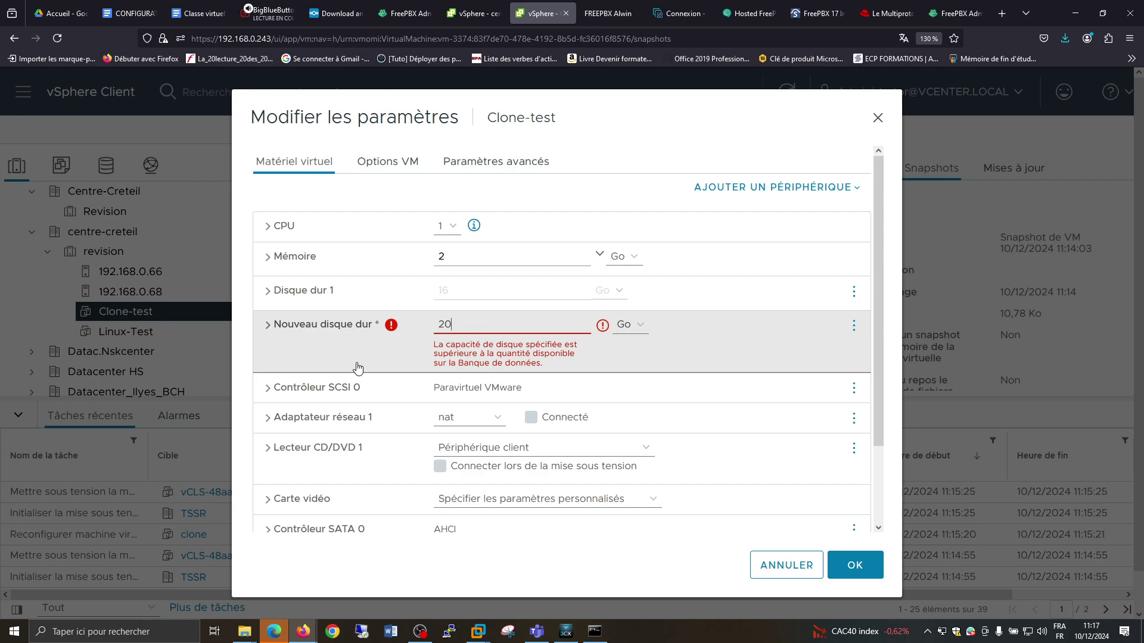
click(640, 328)
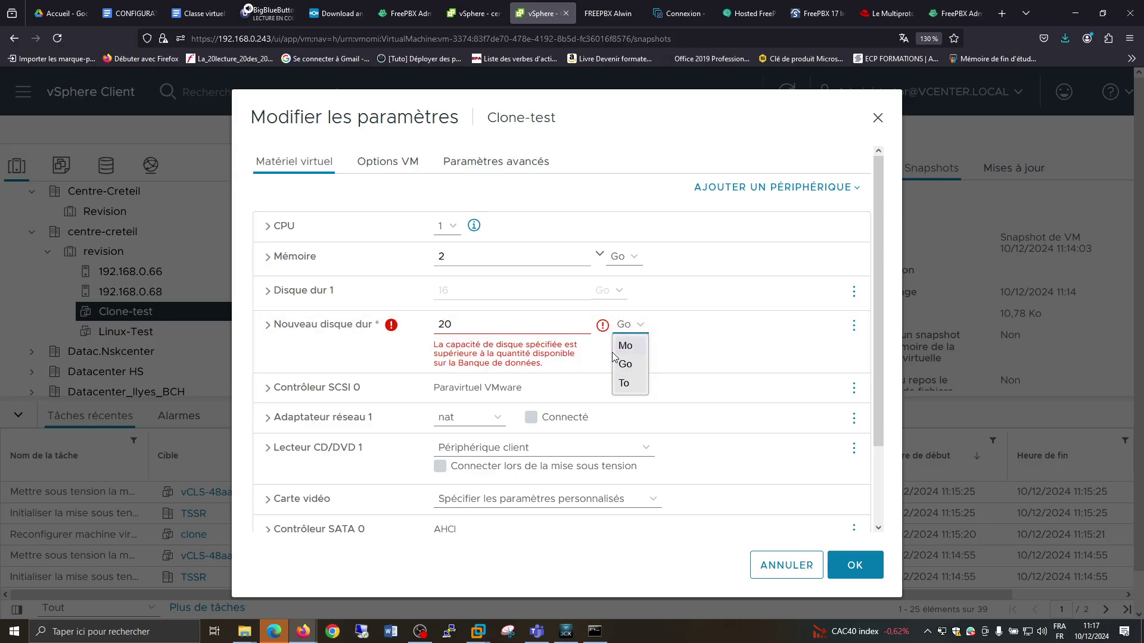
click(684, 331)
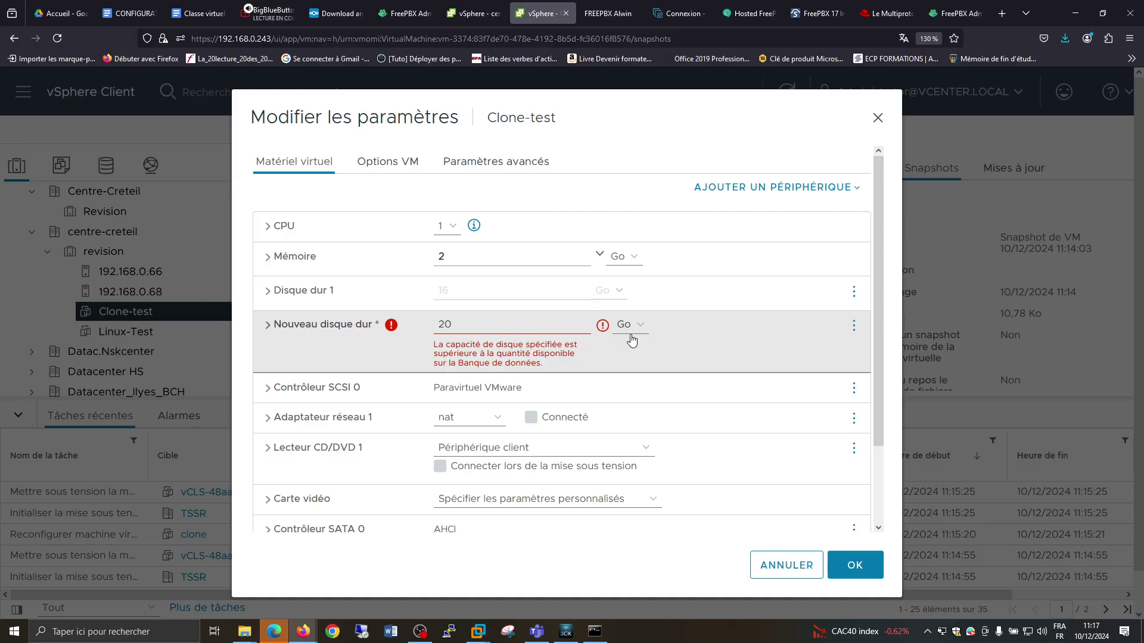
- Expand the new hard disk's details and set its disk provisioning to Provisionnement dynamique
click(268, 328)
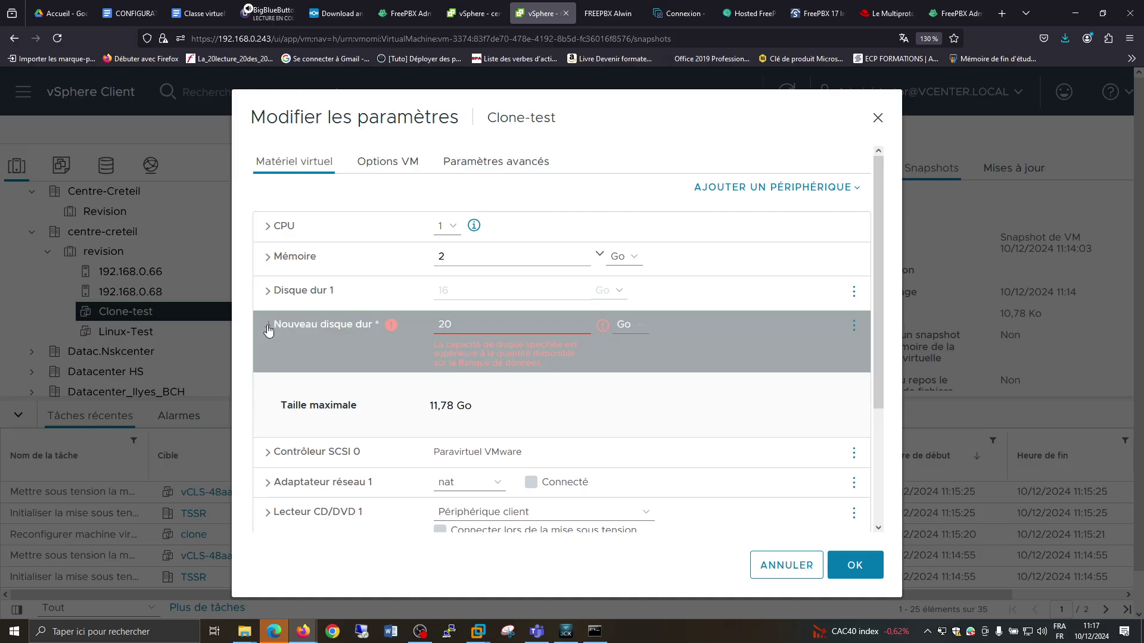
scroll(282, 362, down, 2)
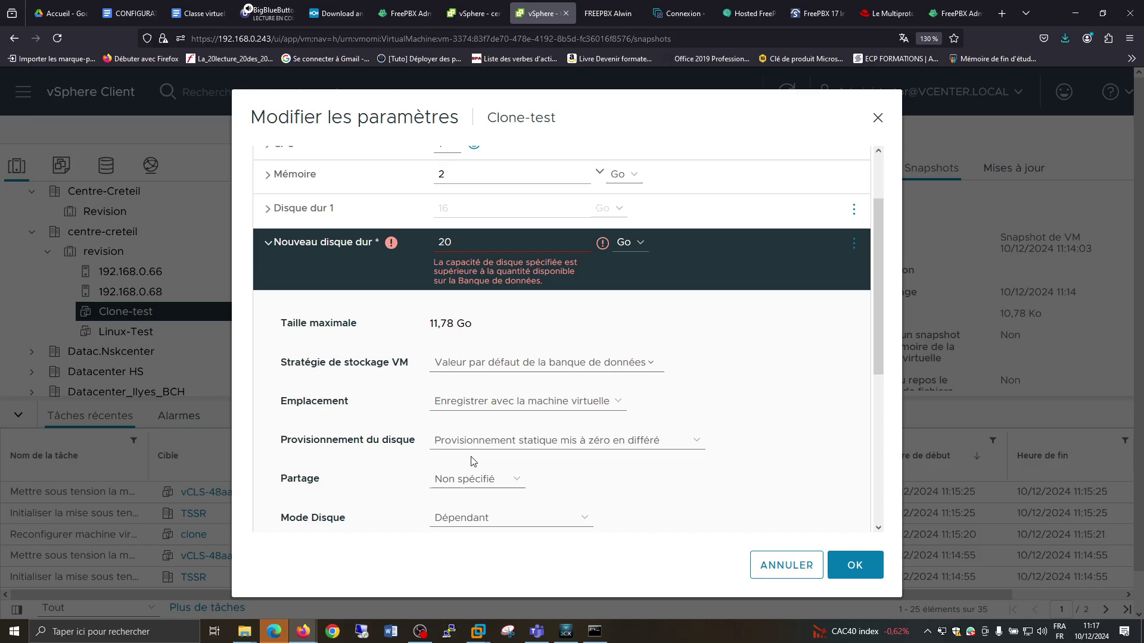
click(692, 440)
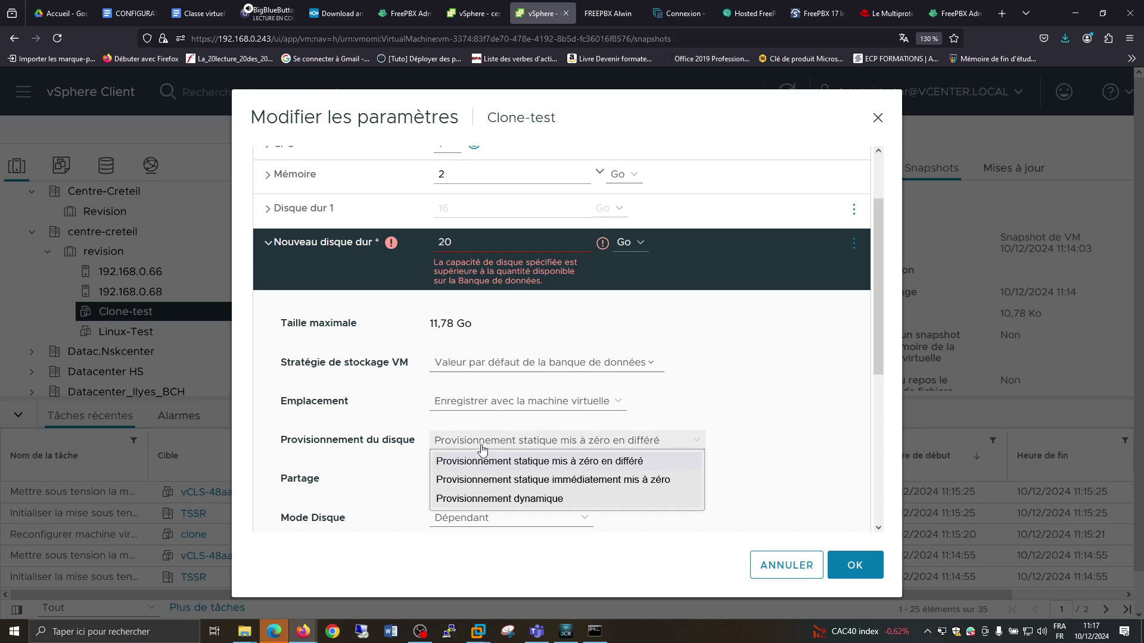
click(493, 499)
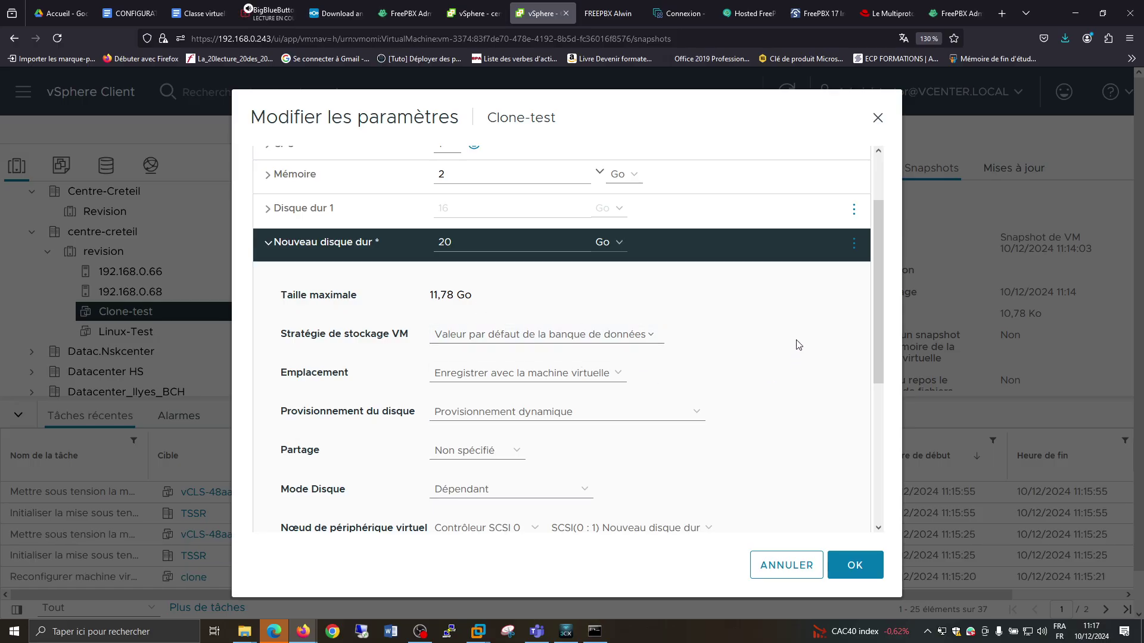
- Apply the edited settings of Clone-test with its new 20 Go dynamically provisioned hard disk
click(855, 571)
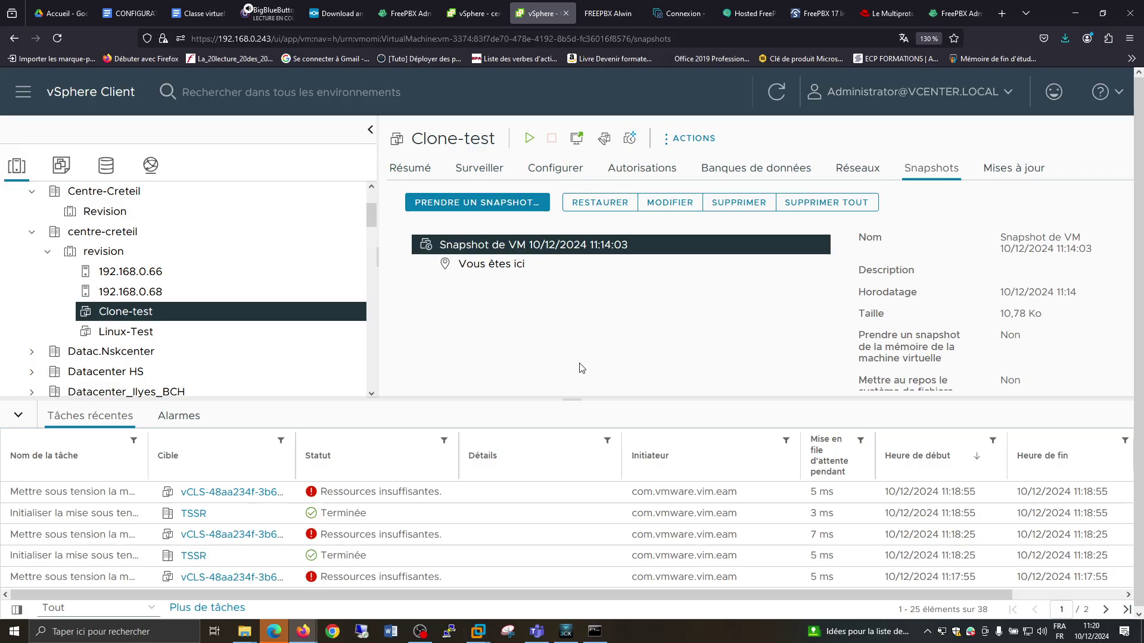
- Examine the datastores of hosts 192.168.0.66 and 192.168.0.68 in the vCenter inventory
scroll(69, 261, up, 3)
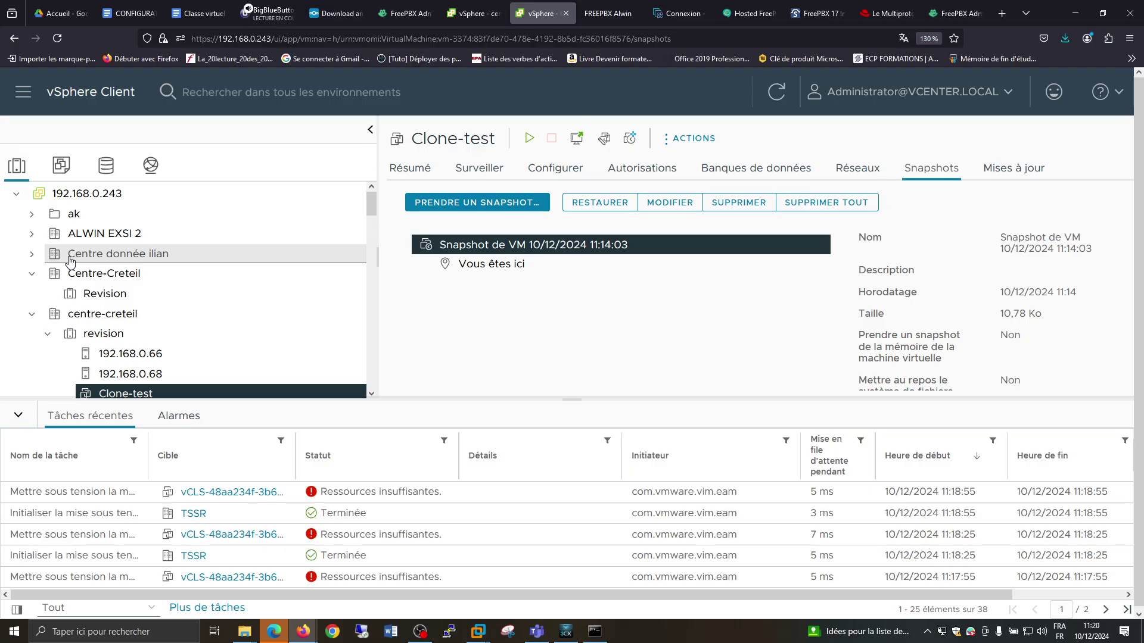
scroll(70, 260, down, 3)
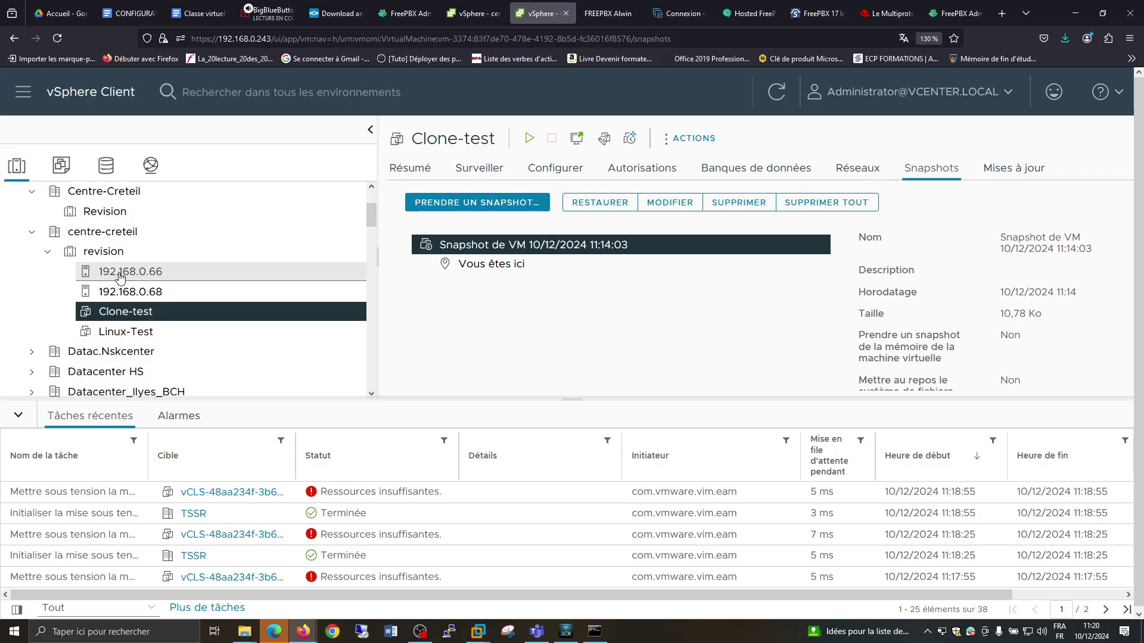
click(120, 273)
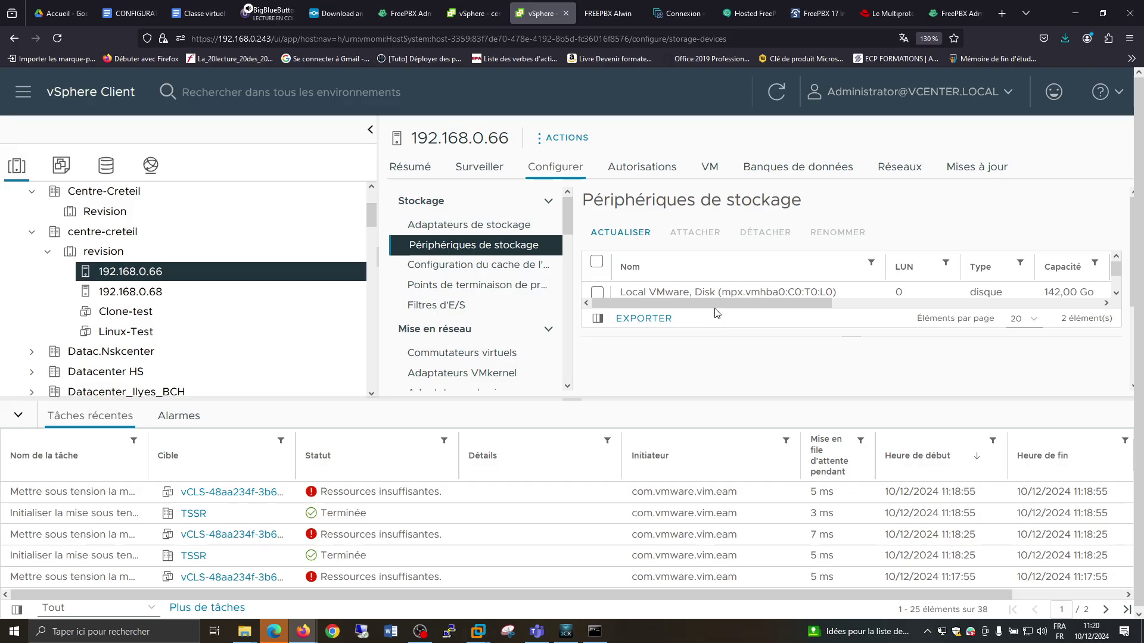
drag(717, 303, 803, 315)
click(773, 173)
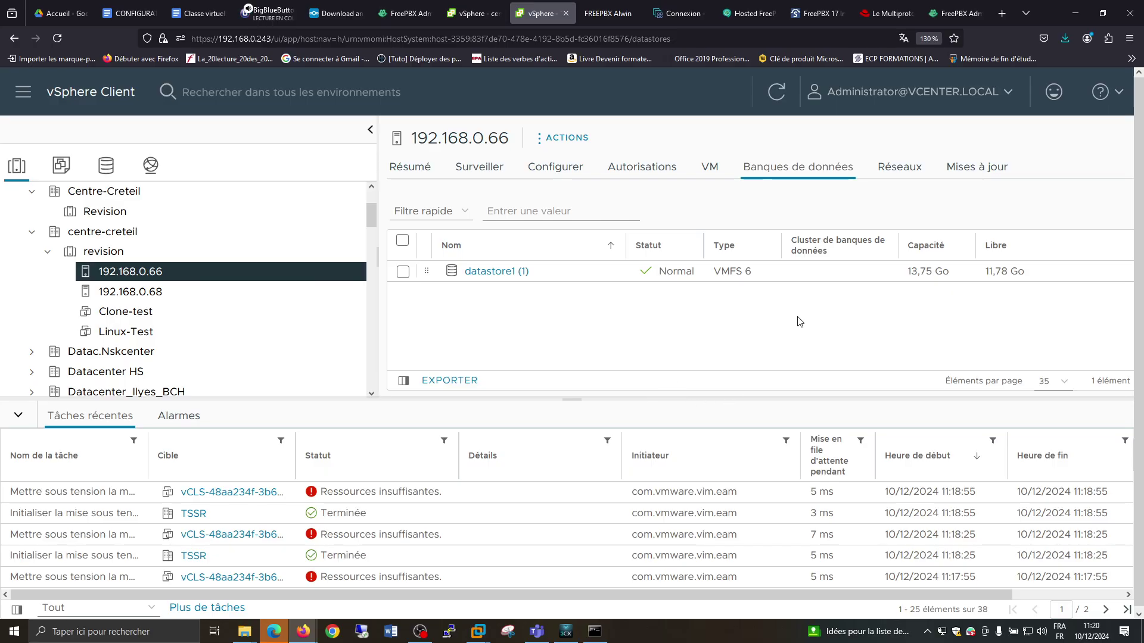
click(126, 292)
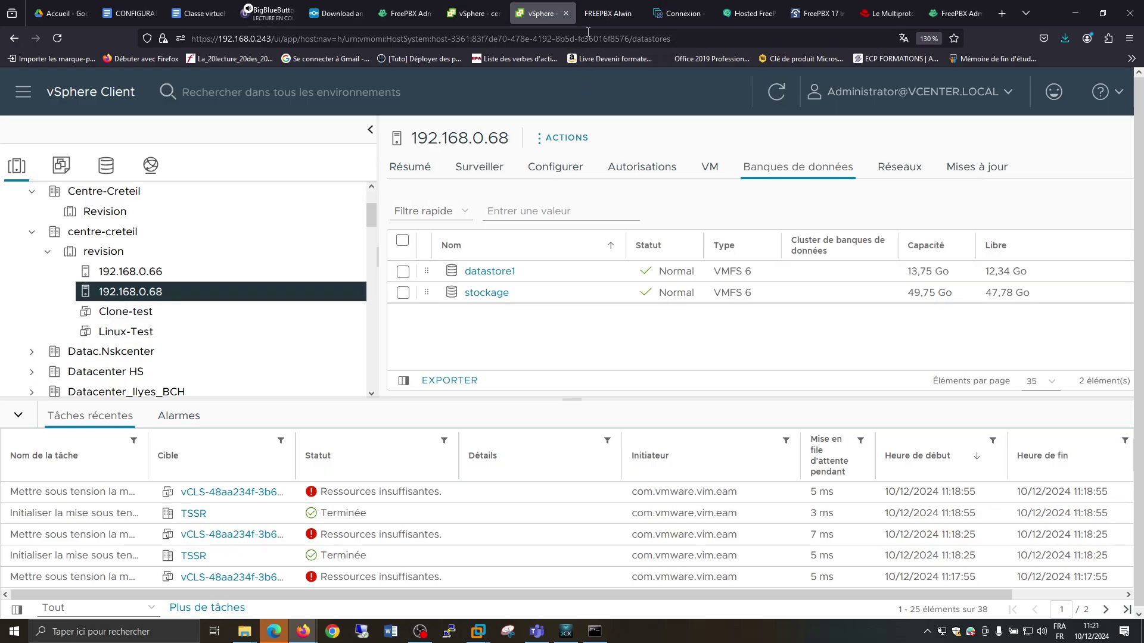
- Log back in to the ESXi Host Client of 192.168.0.68 as root with the account password and list its datastores
click(680, 13)
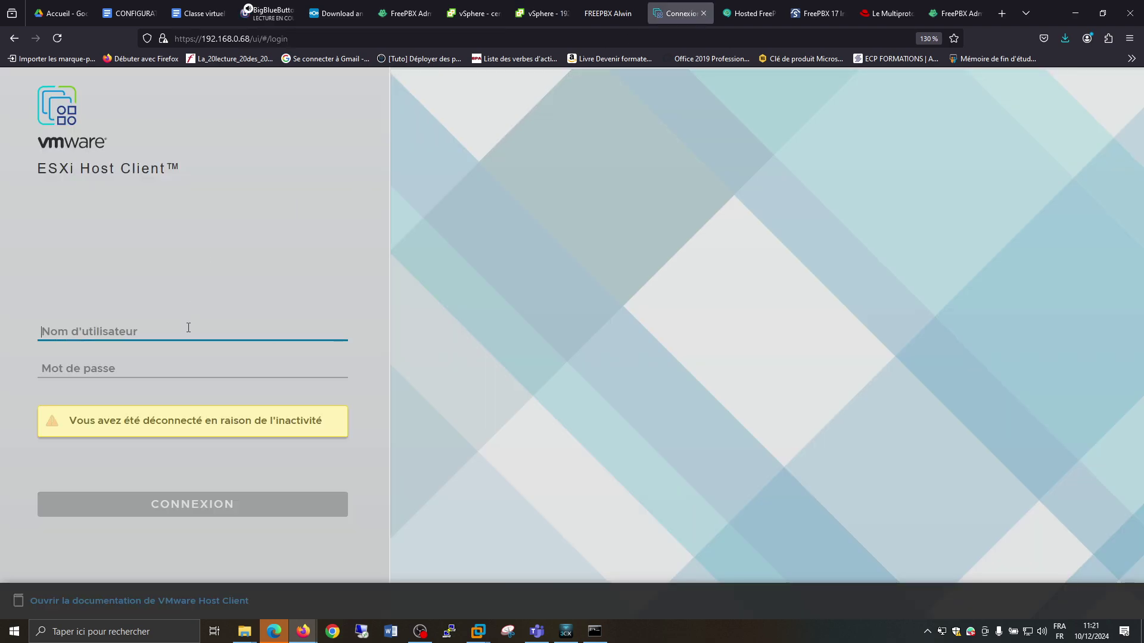
text(root)
key(Tab)
text(***)
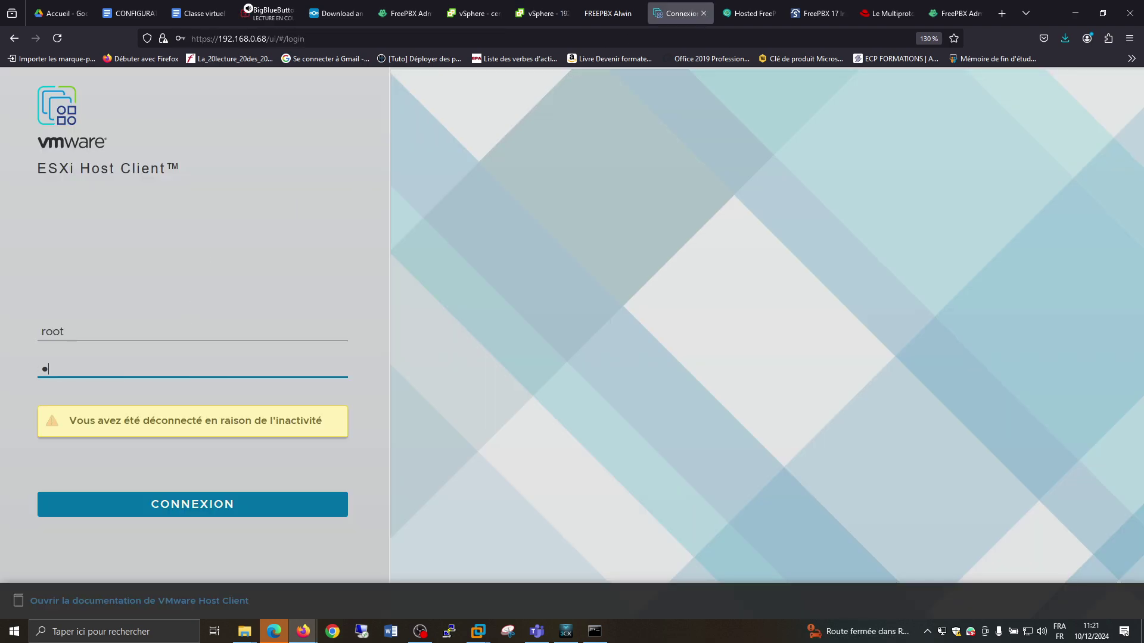
text(******)
key(Return)
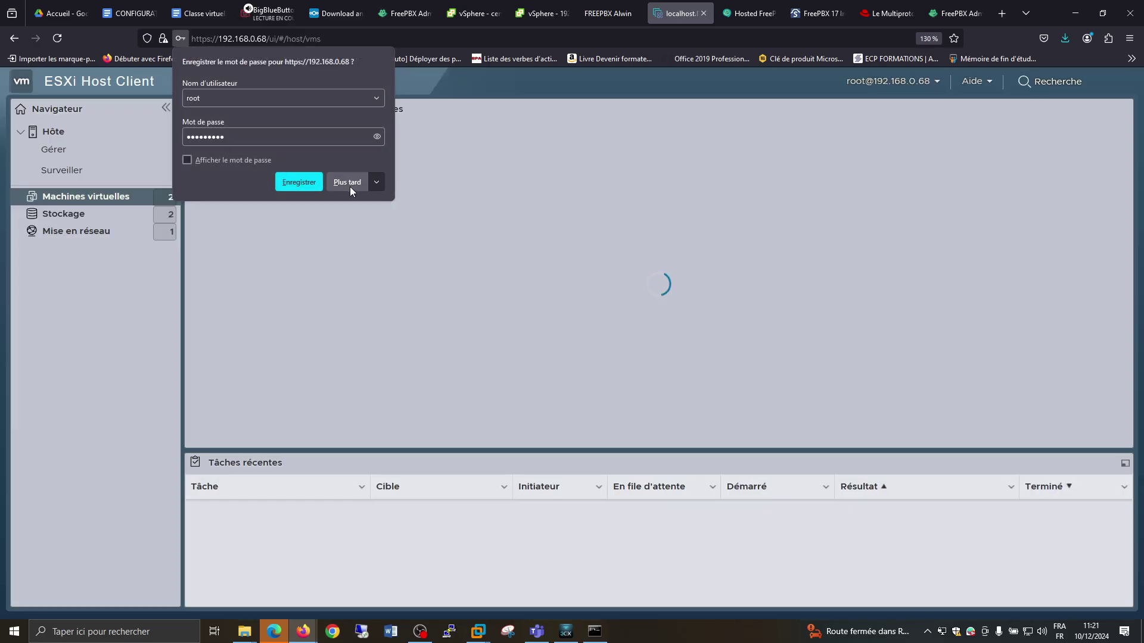
click(348, 183)
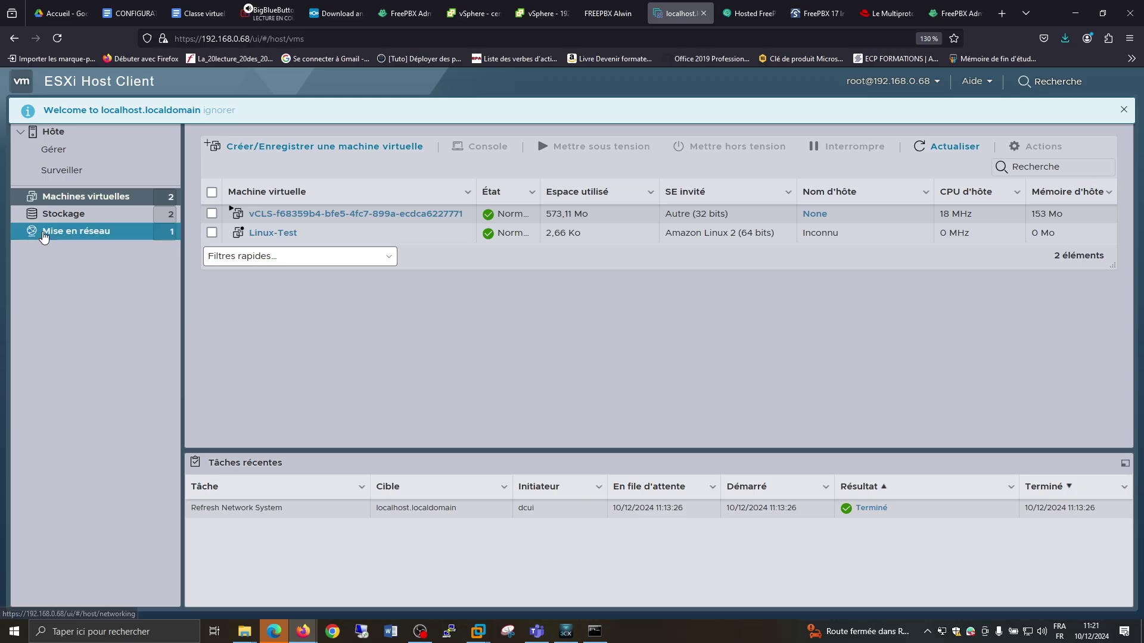
click(60, 215)
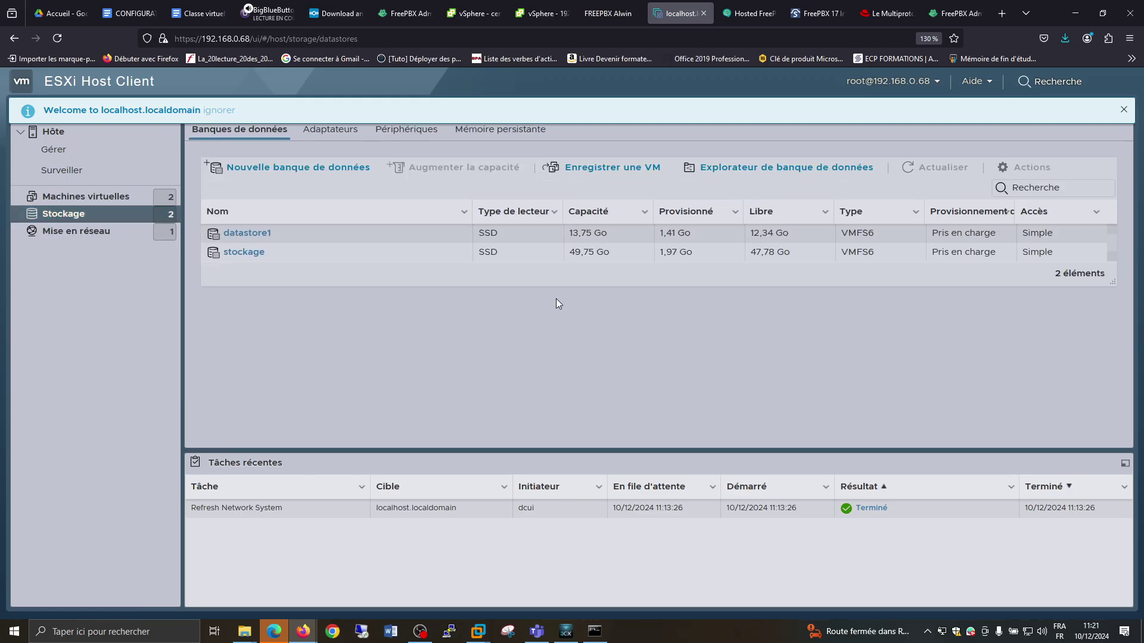
click(590, 255)
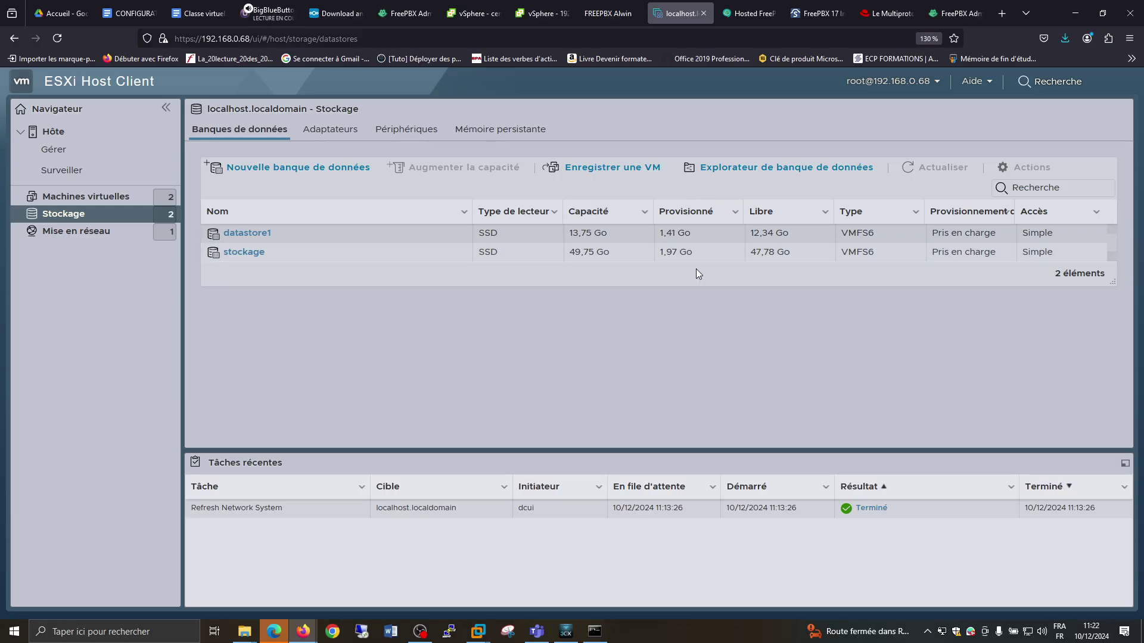
- Load the ESXi Host Client of 192.168.0.250 in the browser tab showing the hosted FreePBX page
mouse_move(611, 16)
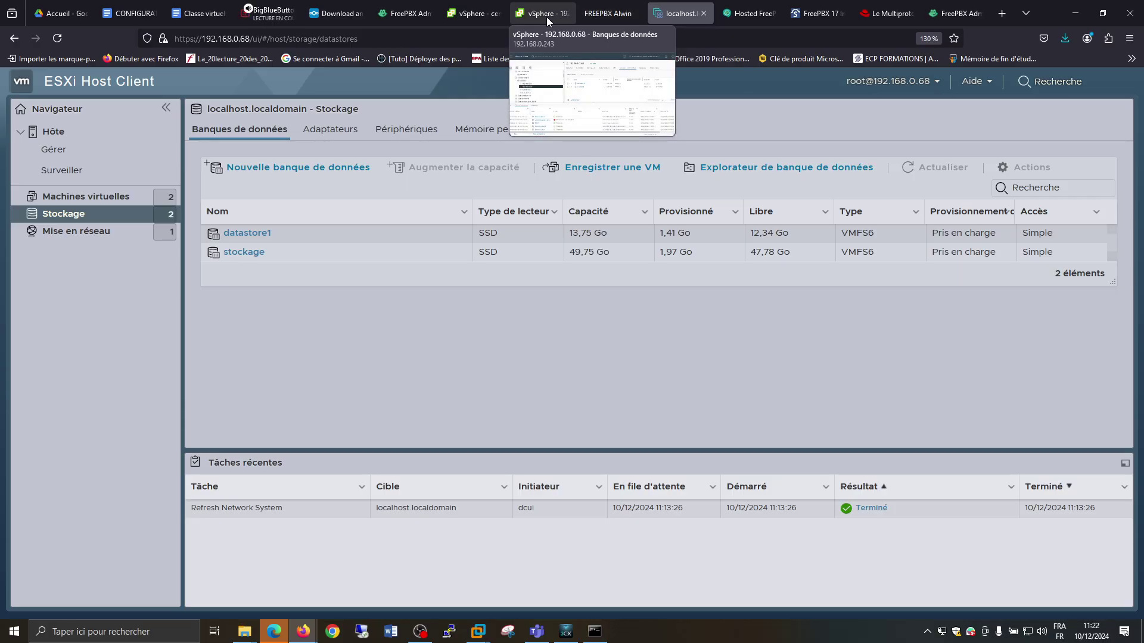
click(737, 14)
key(ctrl+l)
text(192.16)
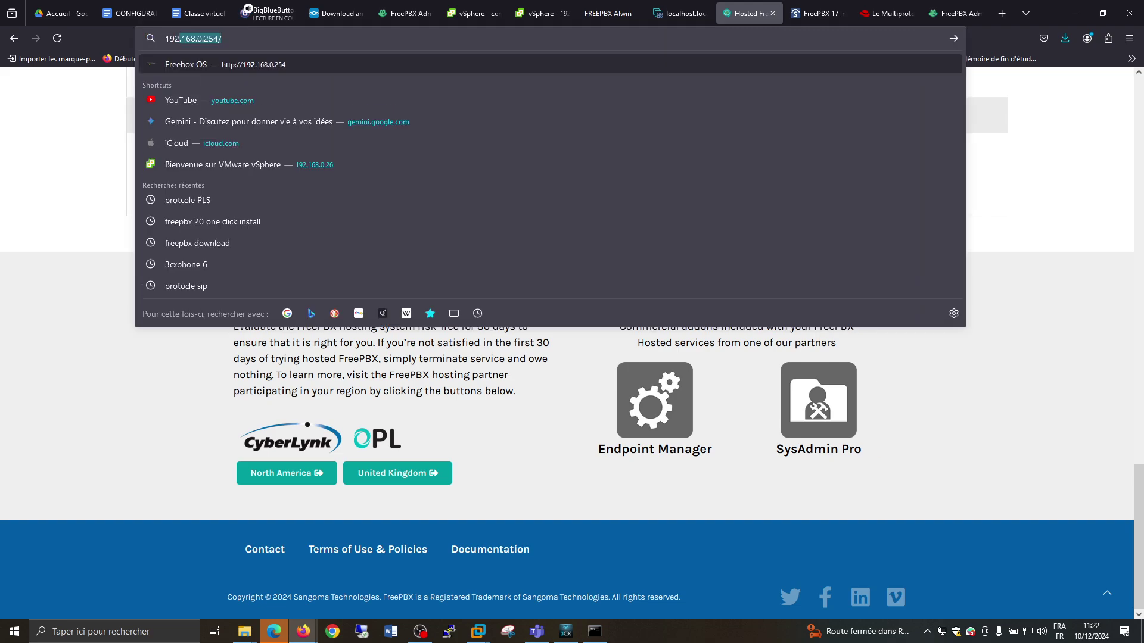
text(8.0.250)
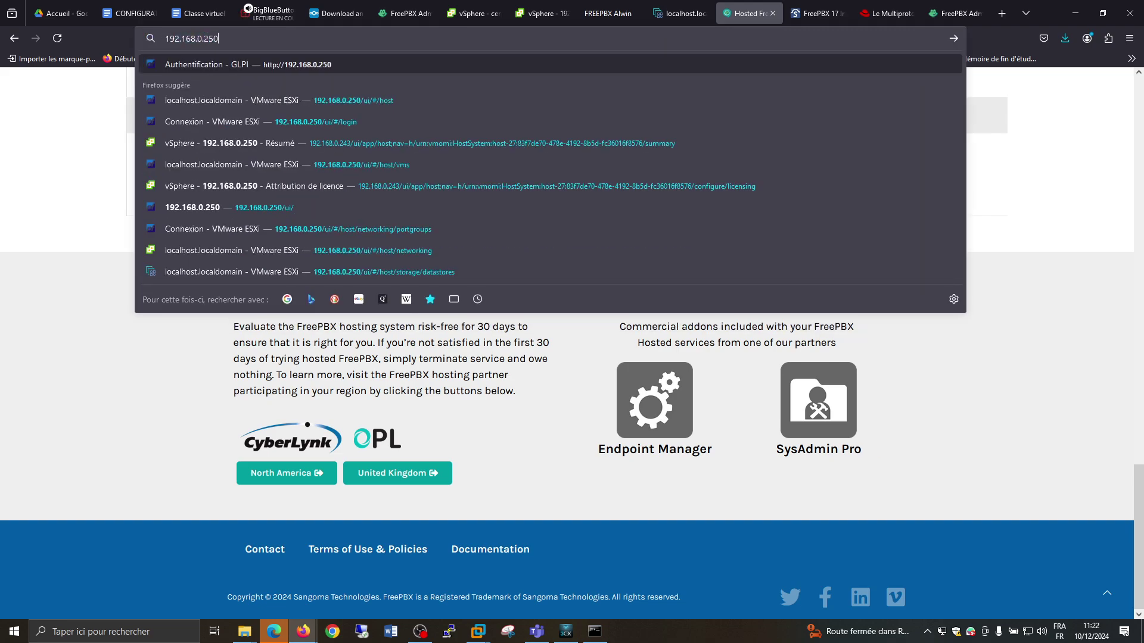
key(Return)
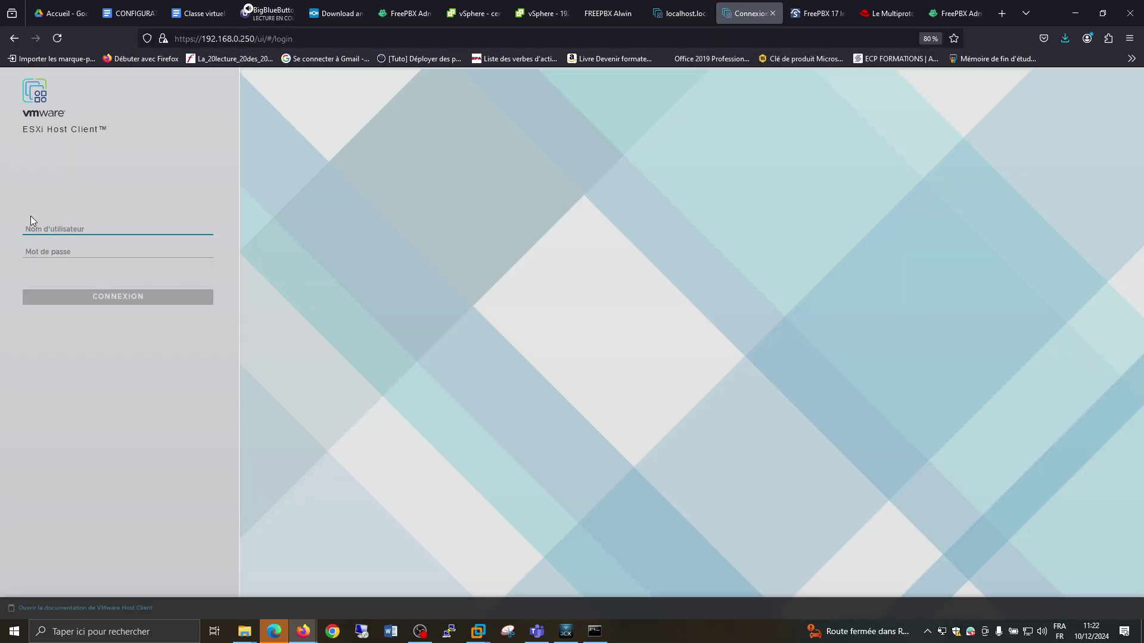
- Log in to host 192.168.0.250 as root with the account password and list its datastores at an enlarged page size
click(43, 228)
text(root)
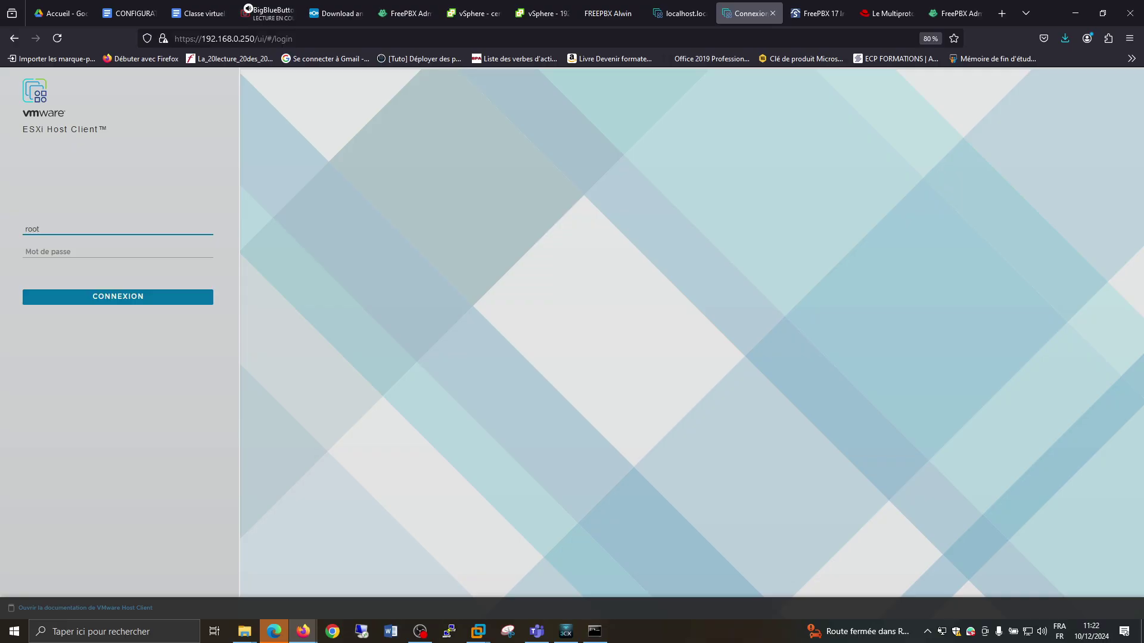
key(Tab)
text(***)
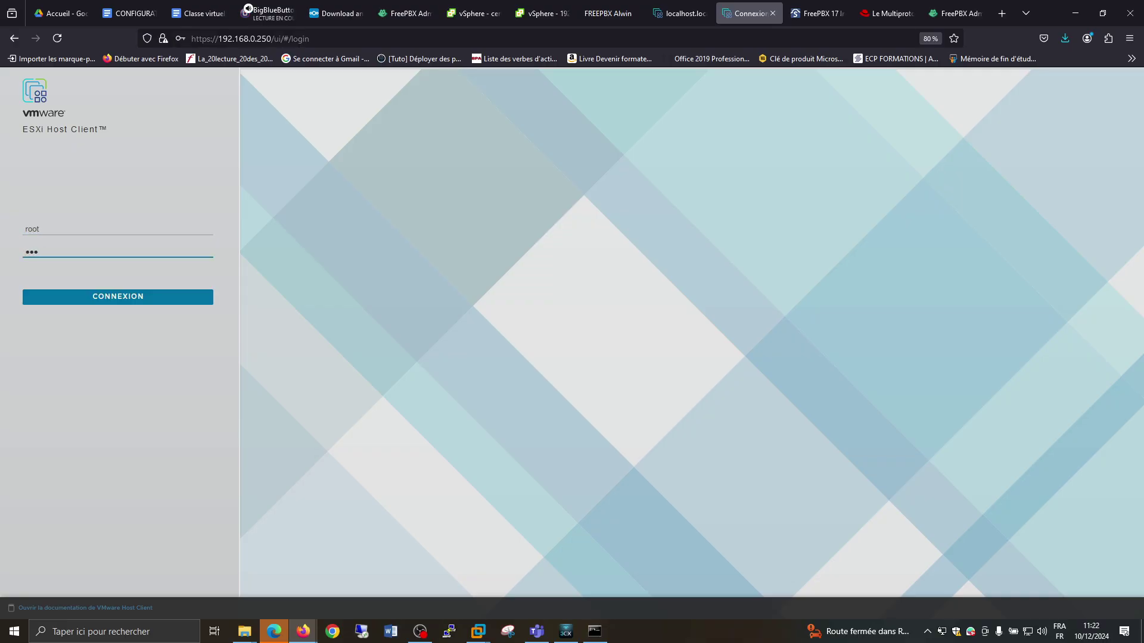
text(******)
key(Return)
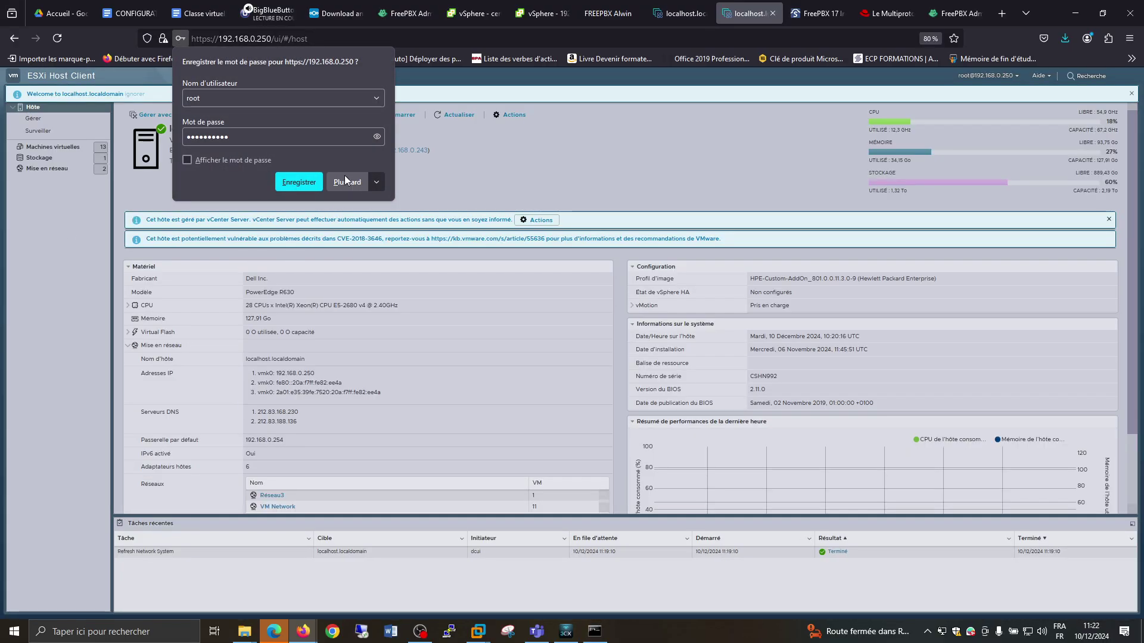
click(345, 181)
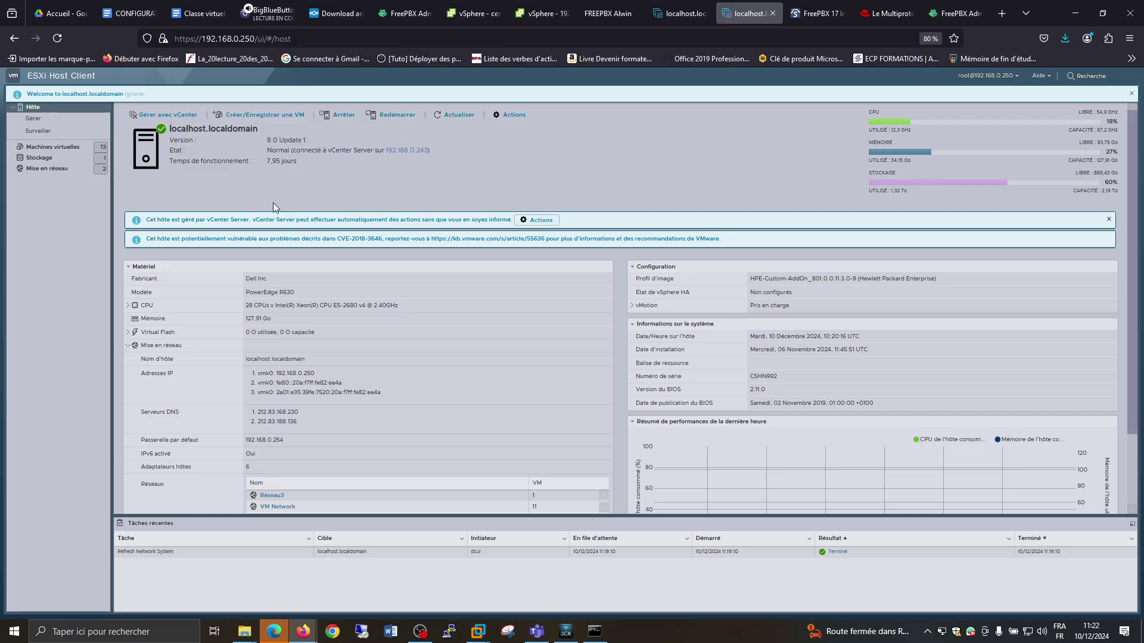
click(42, 157)
scroll(83, 258, up, 5)
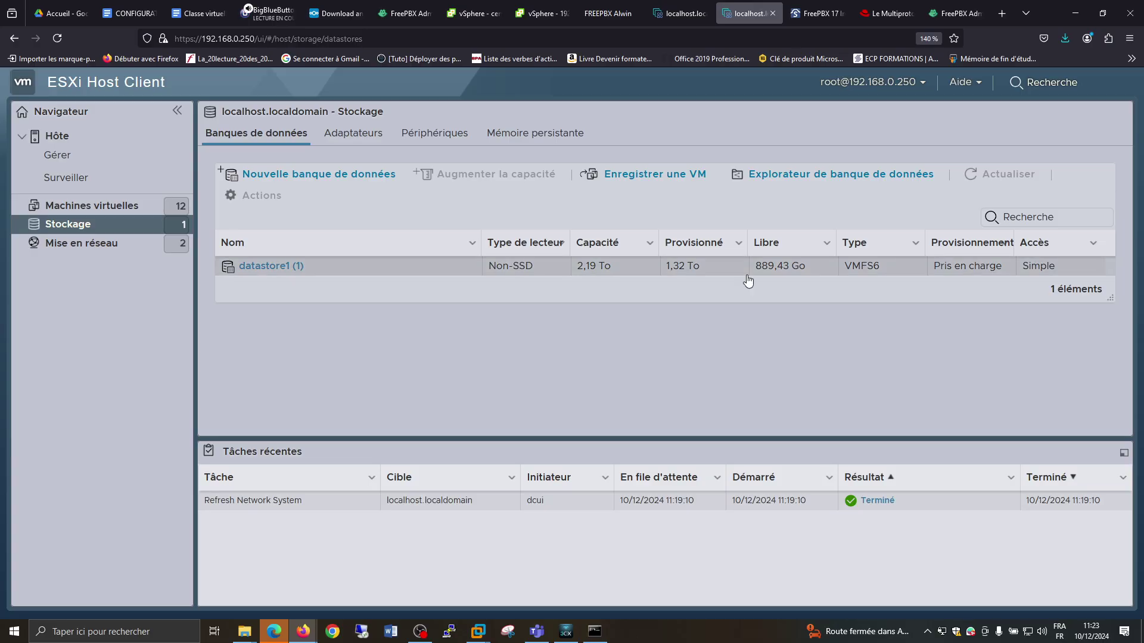
- Return to host 192.168.0.68 and view its network port groups and physical NICs
click(684, 16)
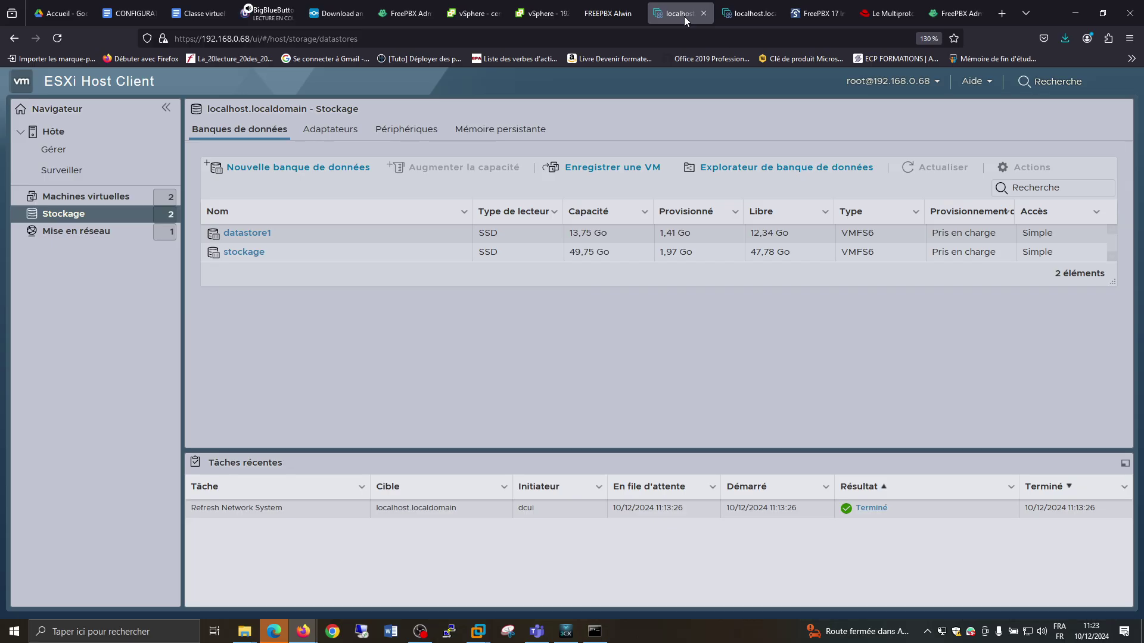
mouse_move(739, 15)
click(71, 239)
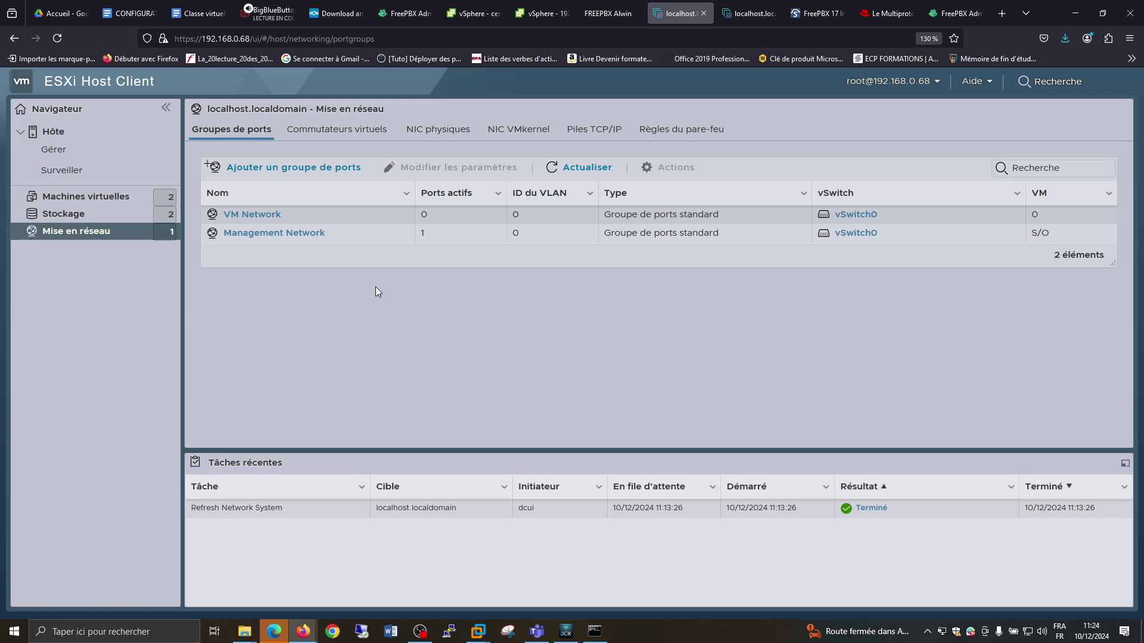
click(453, 130)
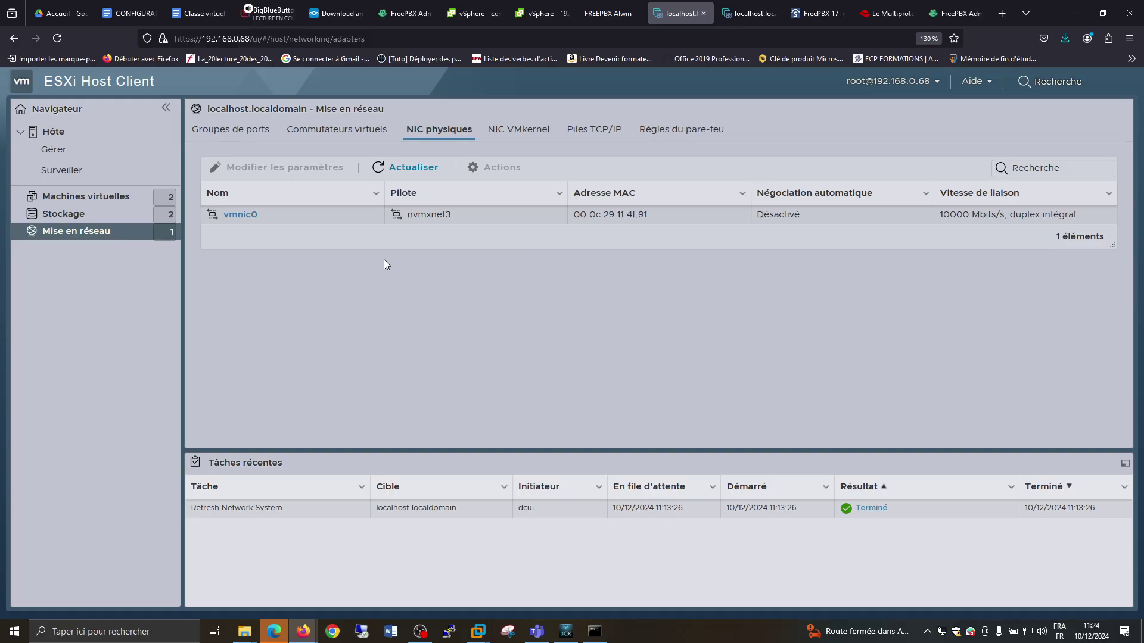
- Start adding a port group named Test to the networking of host 192.168.0.68
click(235, 130)
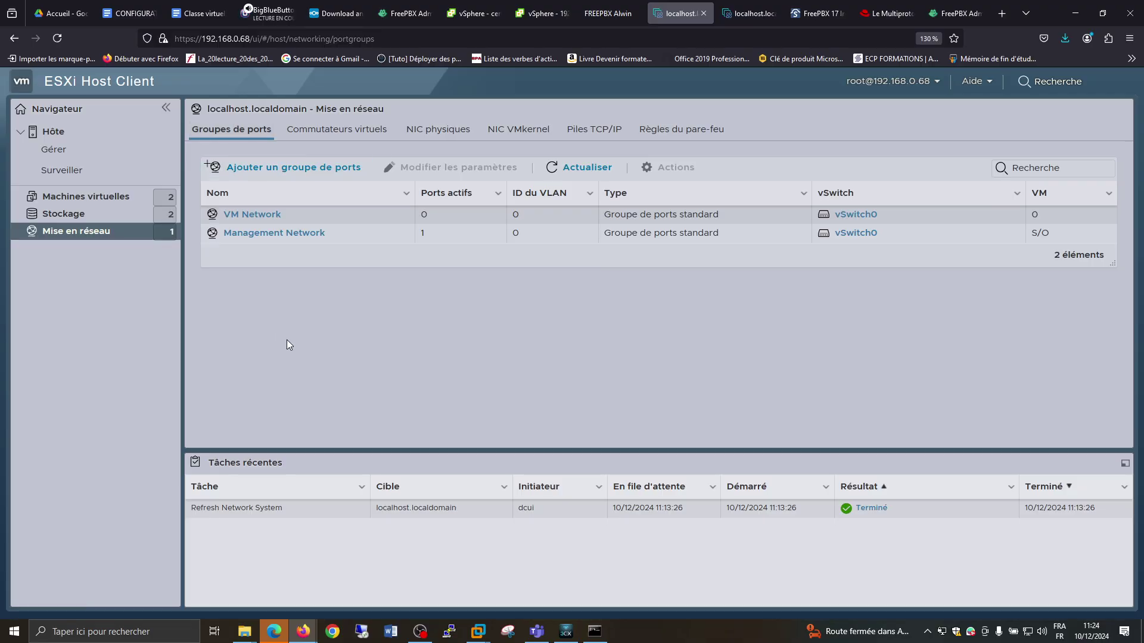
click(296, 178)
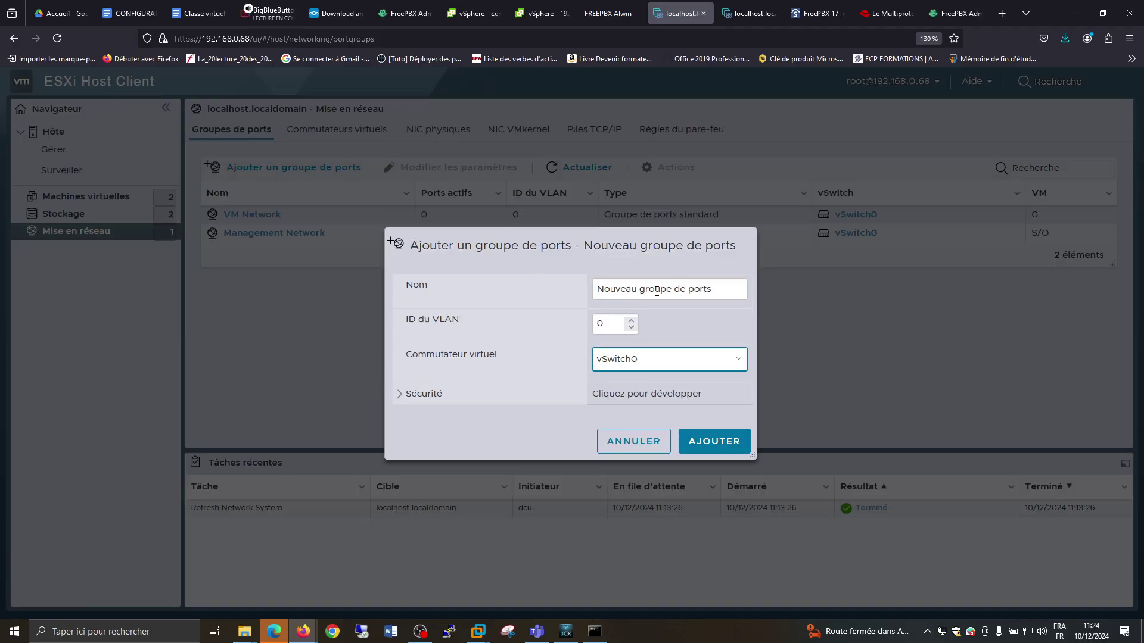
drag(706, 288, 560, 277)
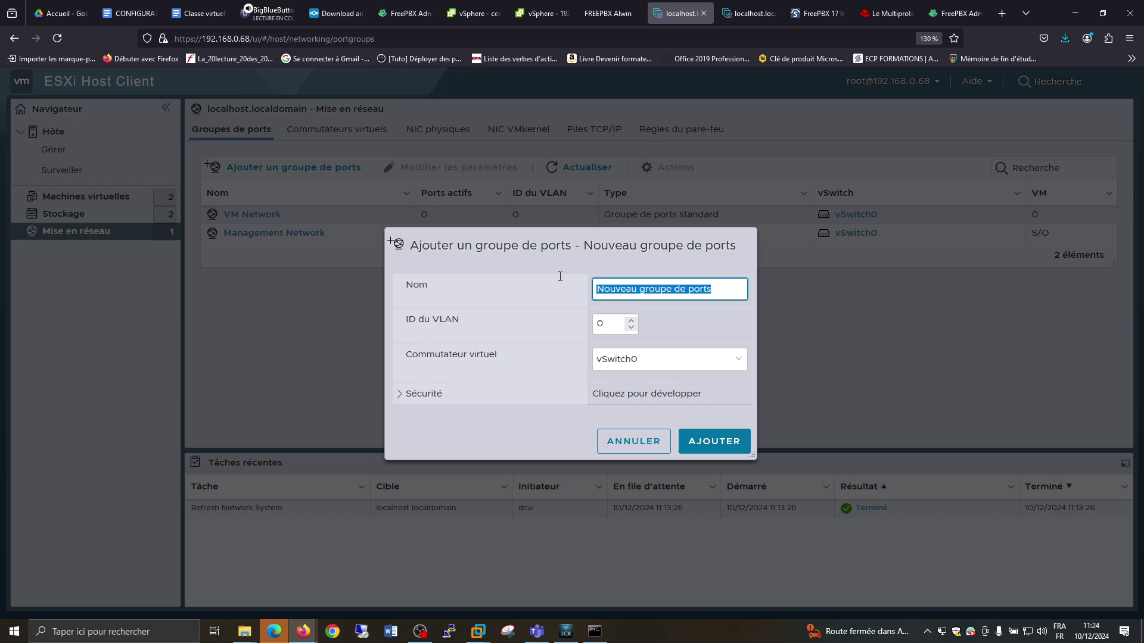
text(Tesr)
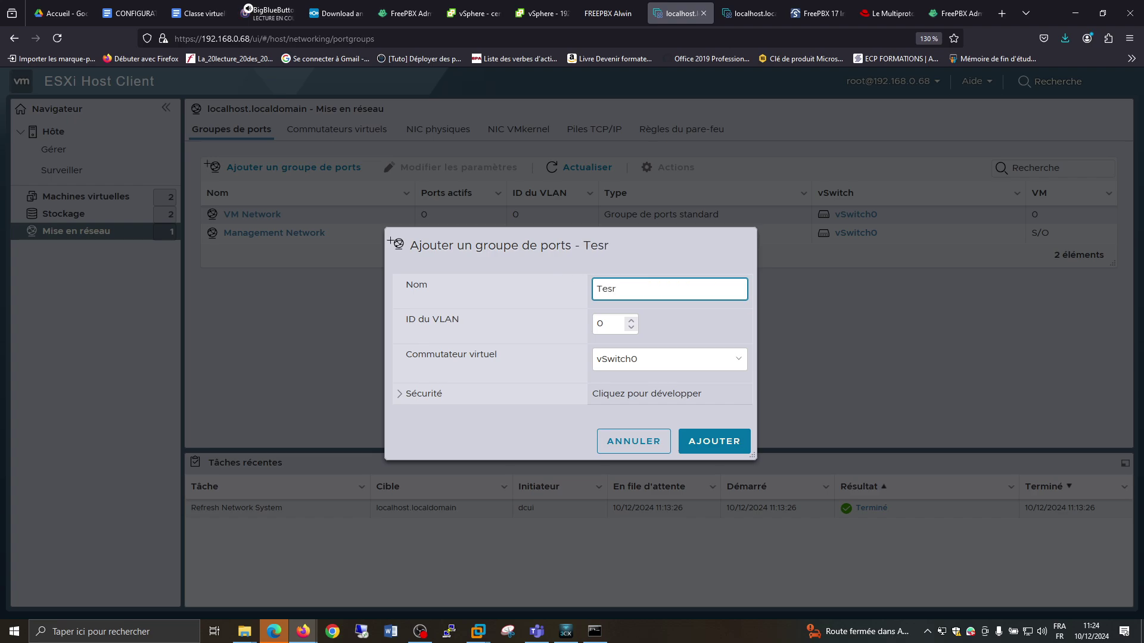
key(BackSpace)
text(t)
click(670, 325)
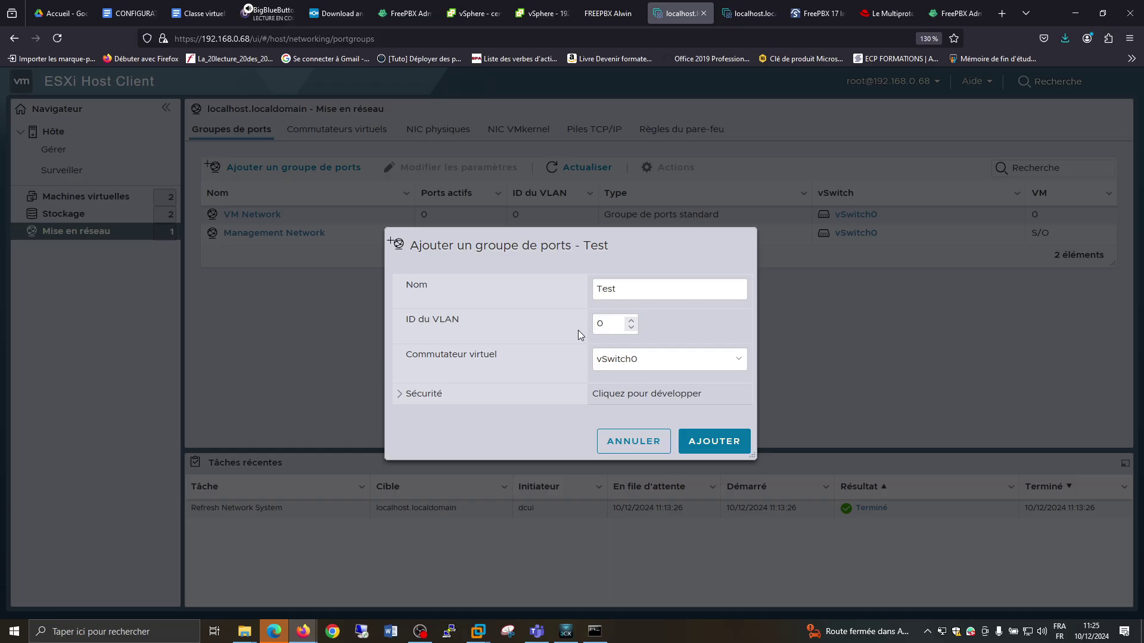
- Create the Test port group with VLAN ID 0 on virtual switch vSwitch0 and dismiss the creation notice
click(635, 321)
click(635, 322)
click(633, 330)
click(633, 329)
click(633, 330)
click(632, 329)
click(632, 330)
click(633, 330)
click(632, 330)
click(699, 365)
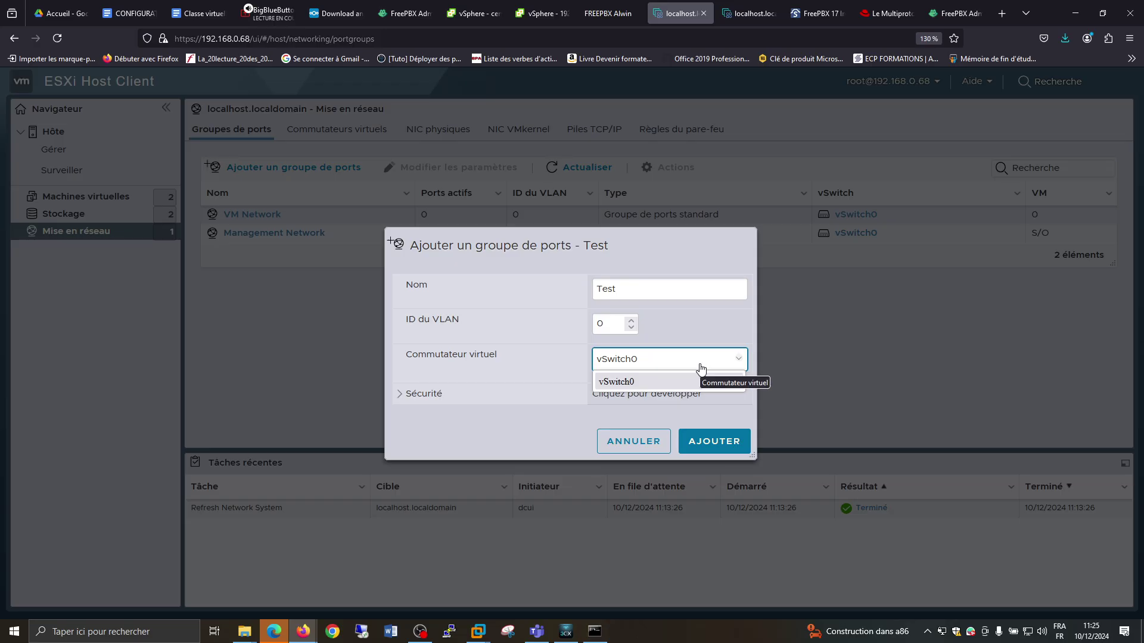
click(700, 369)
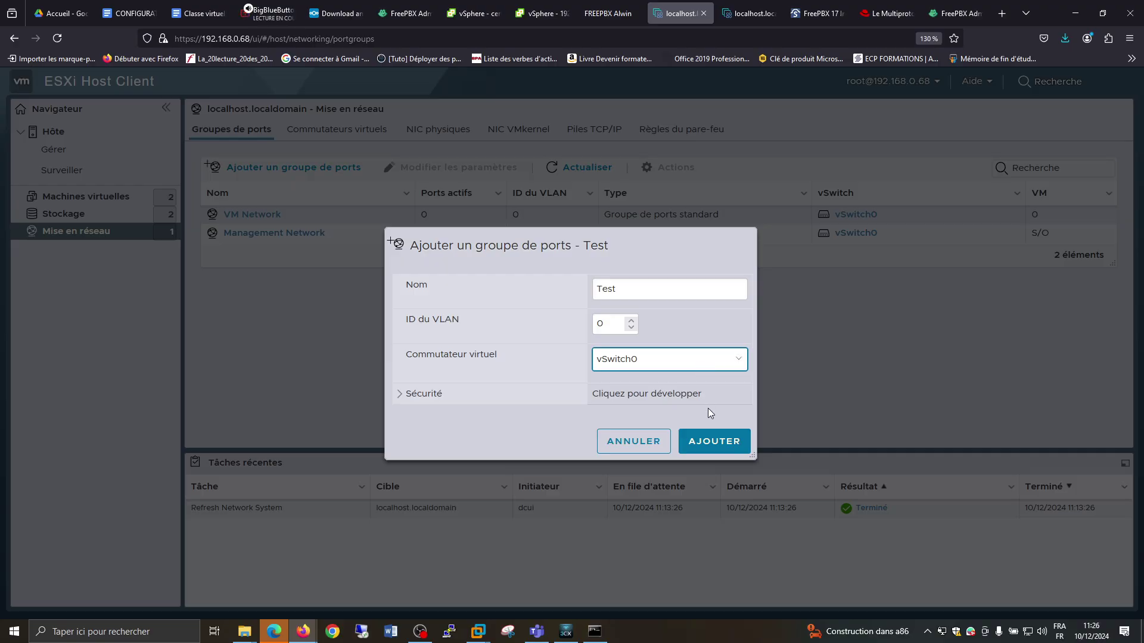
click(714, 442)
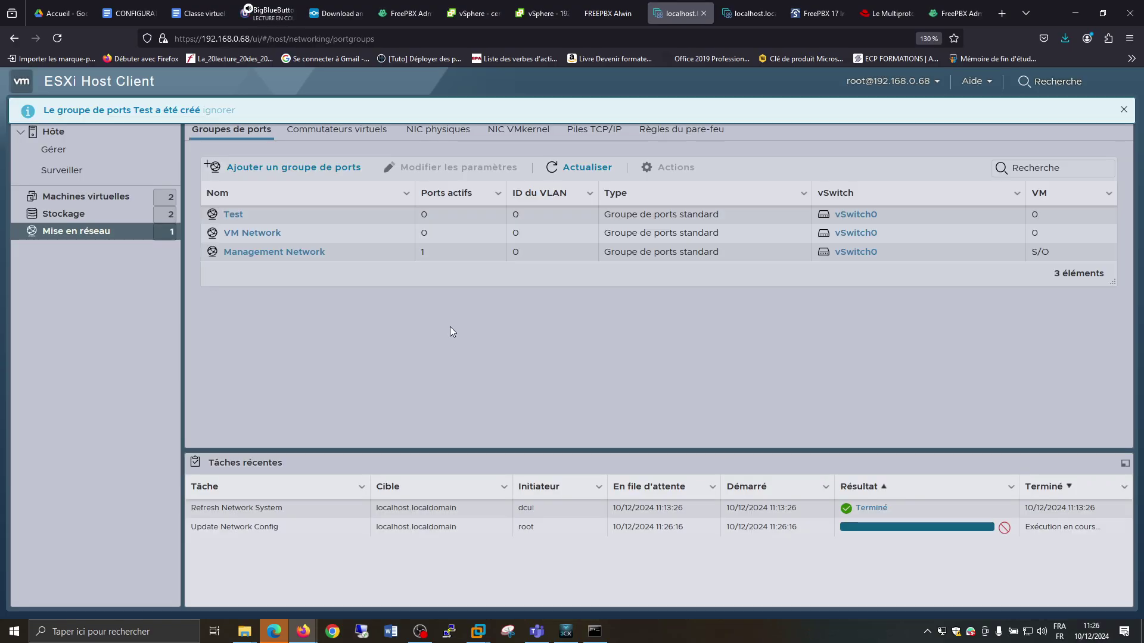
click(215, 112)
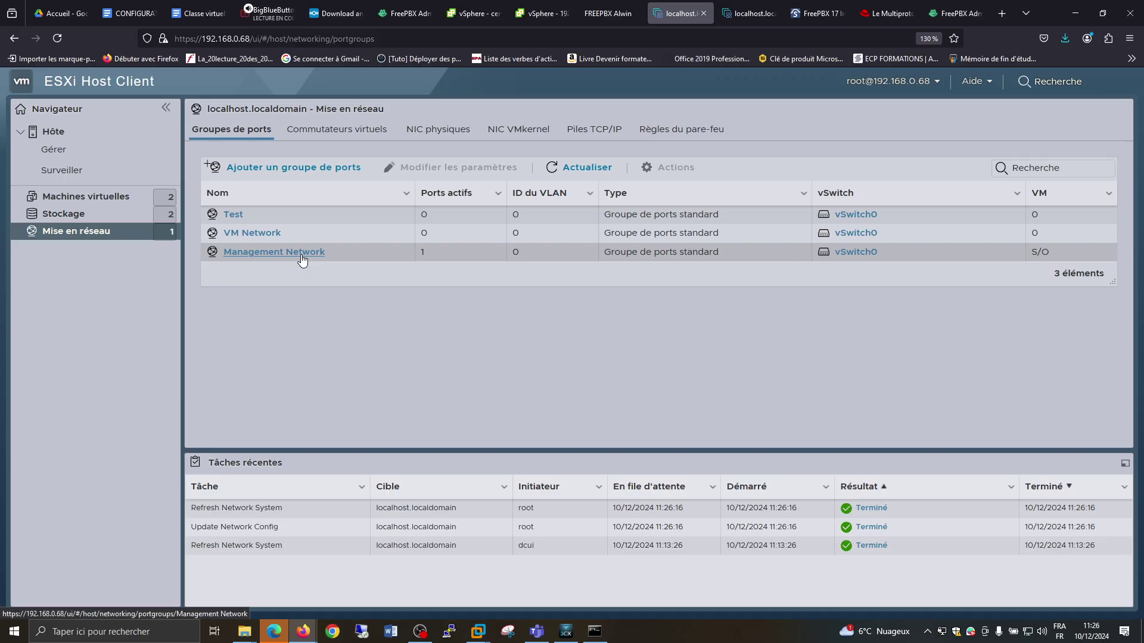
- Open the VM Network port group and examine its vSwitch topology and policies
click(252, 236)
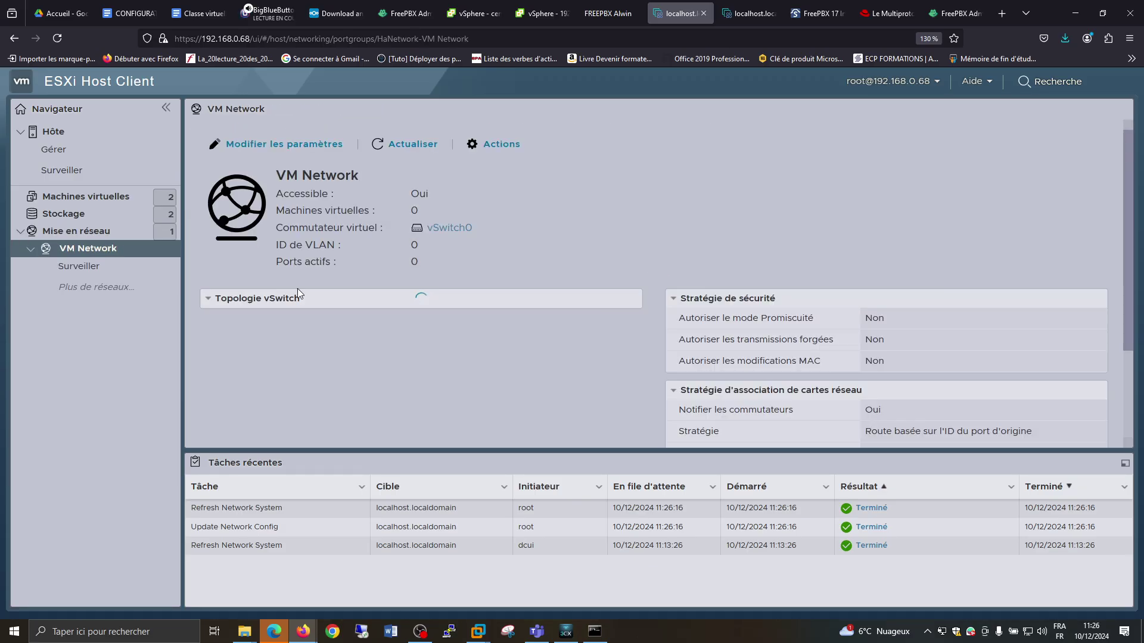
scroll(542, 342, down, 1)
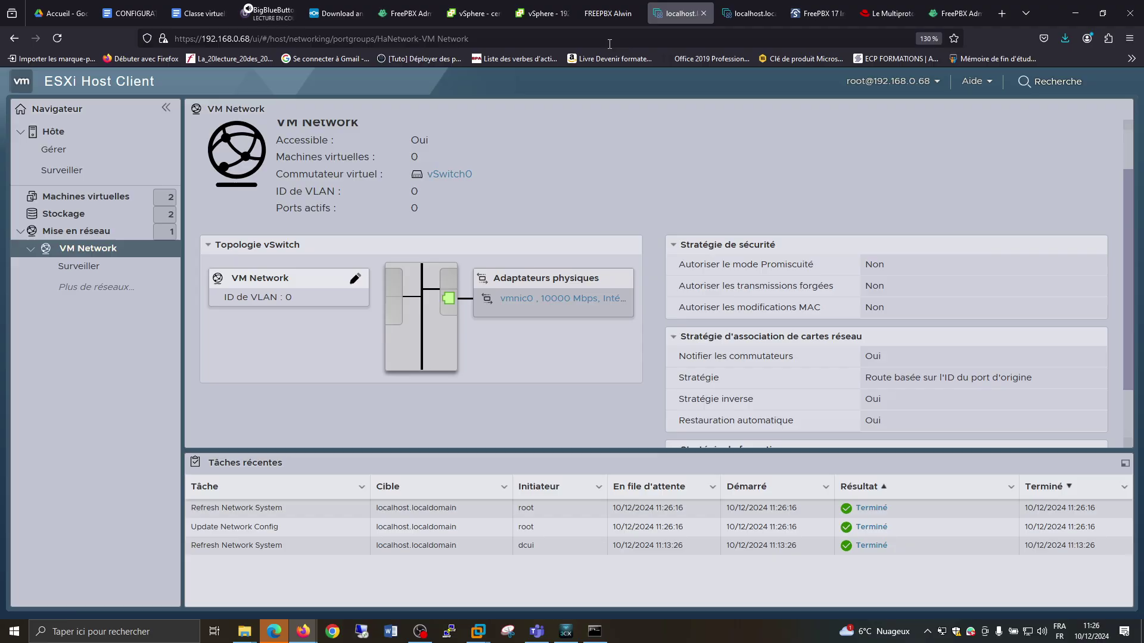
- Switch to vSphere Client, refresh the inventory, and view the networks of Linux-Test and Clone-test
click(538, 16)
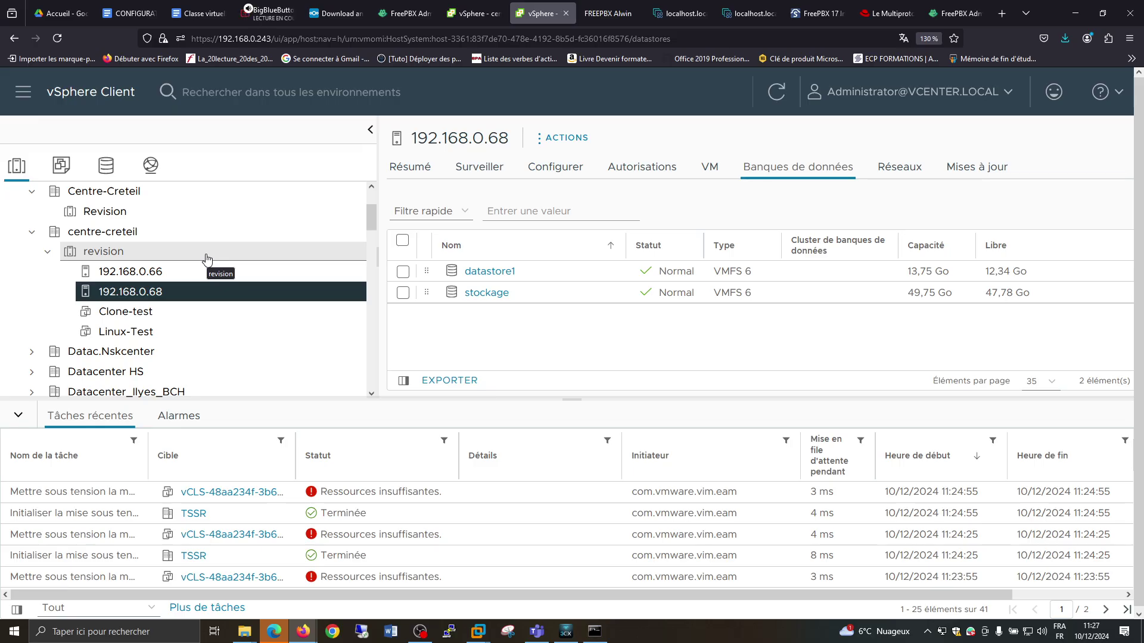
key(F5)
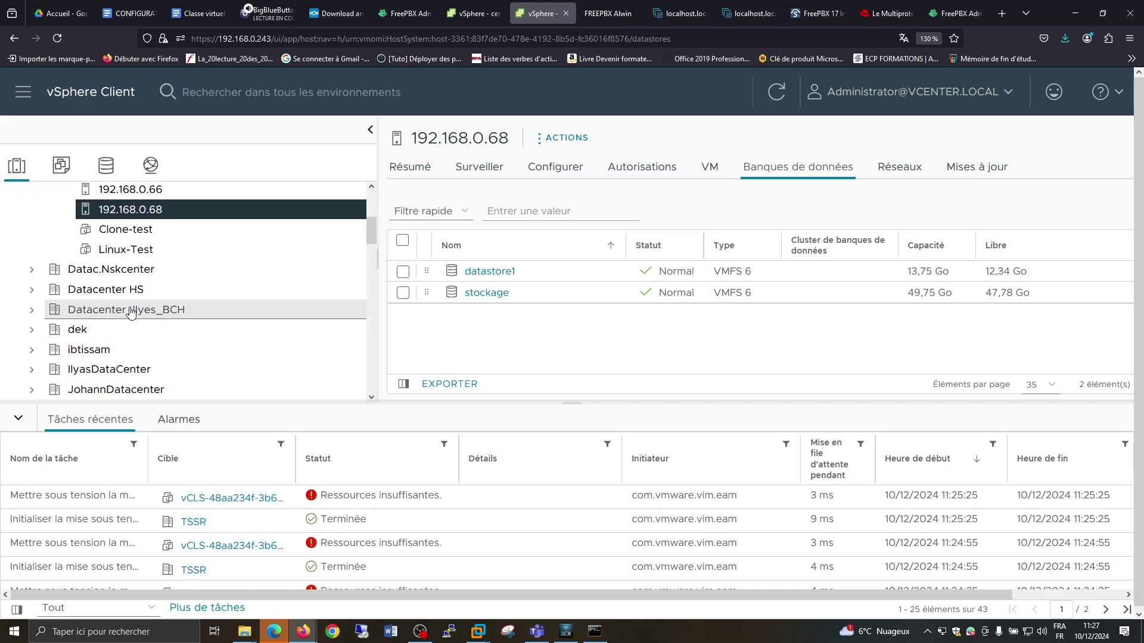
click(130, 251)
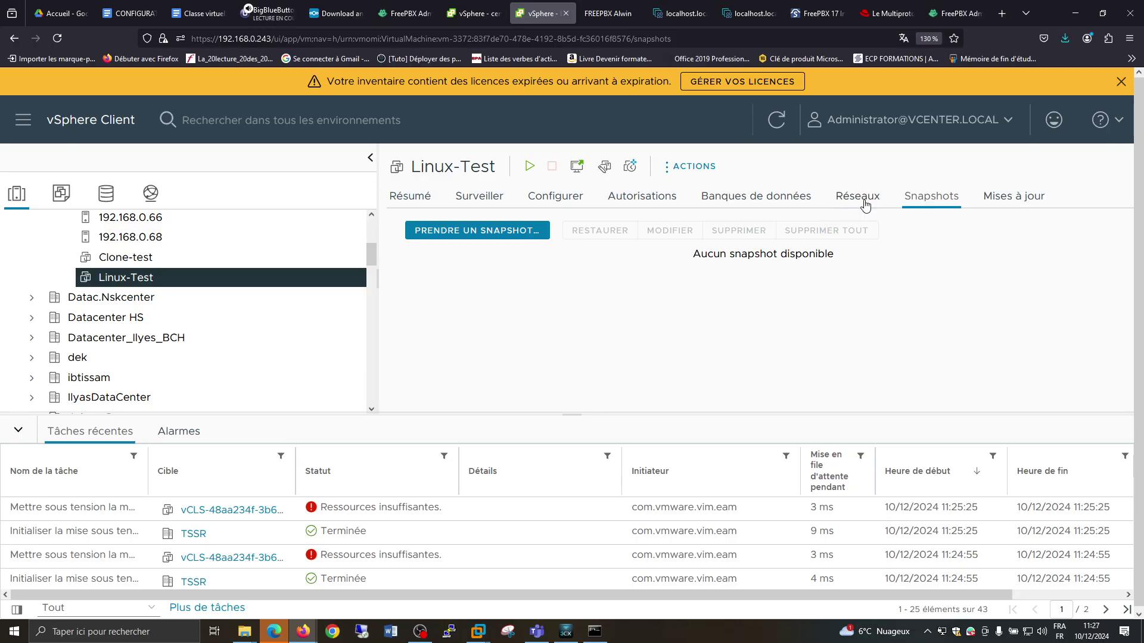
click(867, 205)
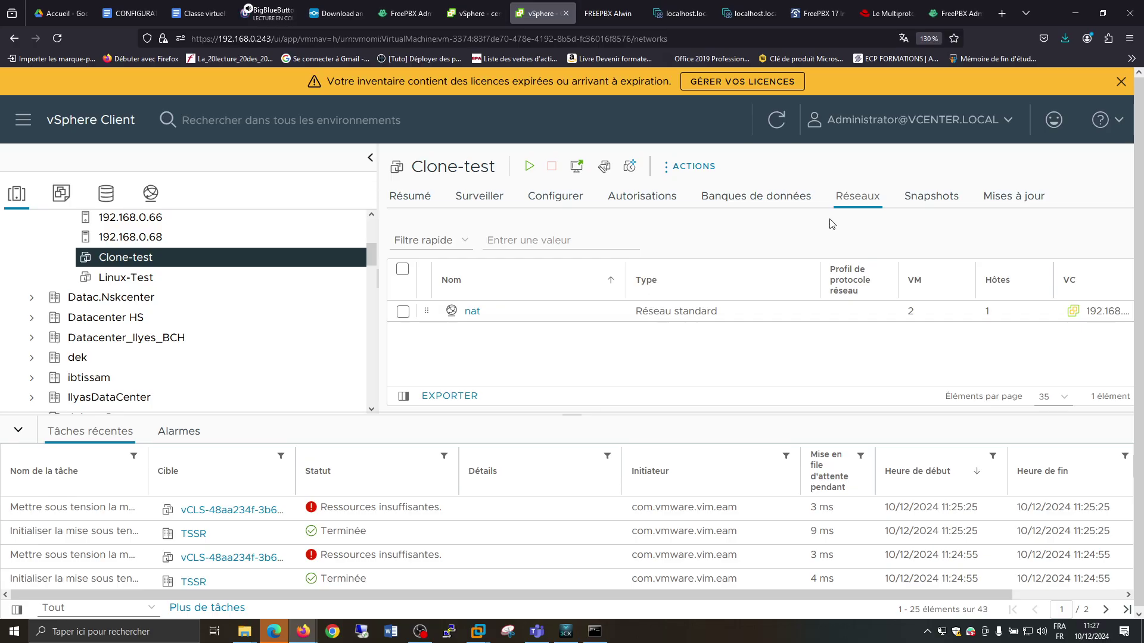
scroll(144, 231, up, 3)
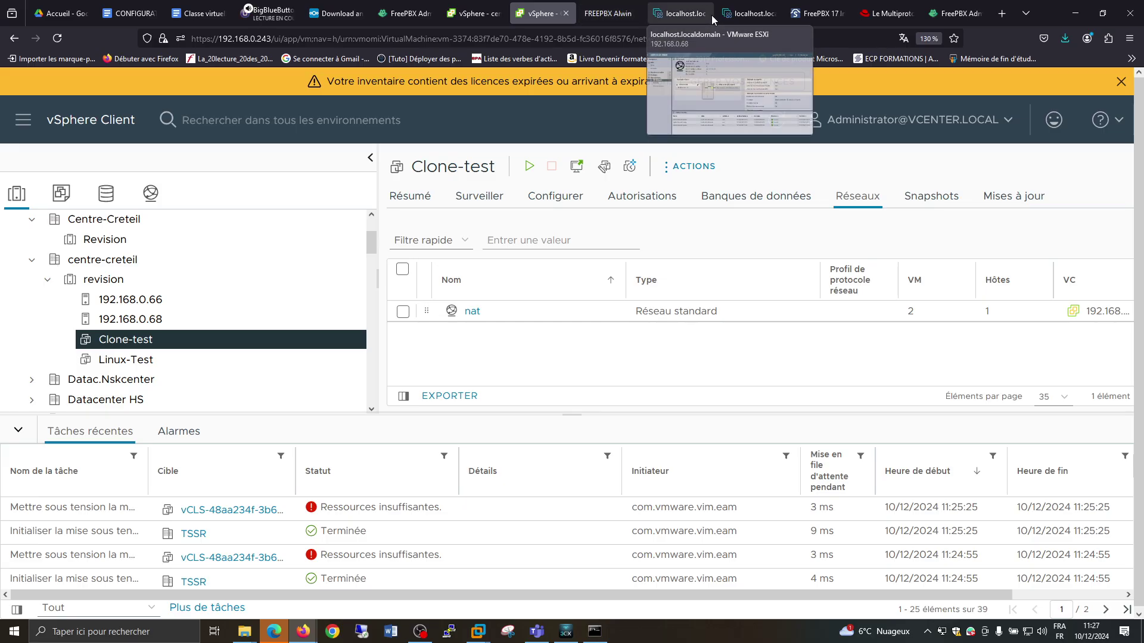
- Return to the ESXi Host Client of 192.168.0.68 and list its networking port groups
click(683, 16)
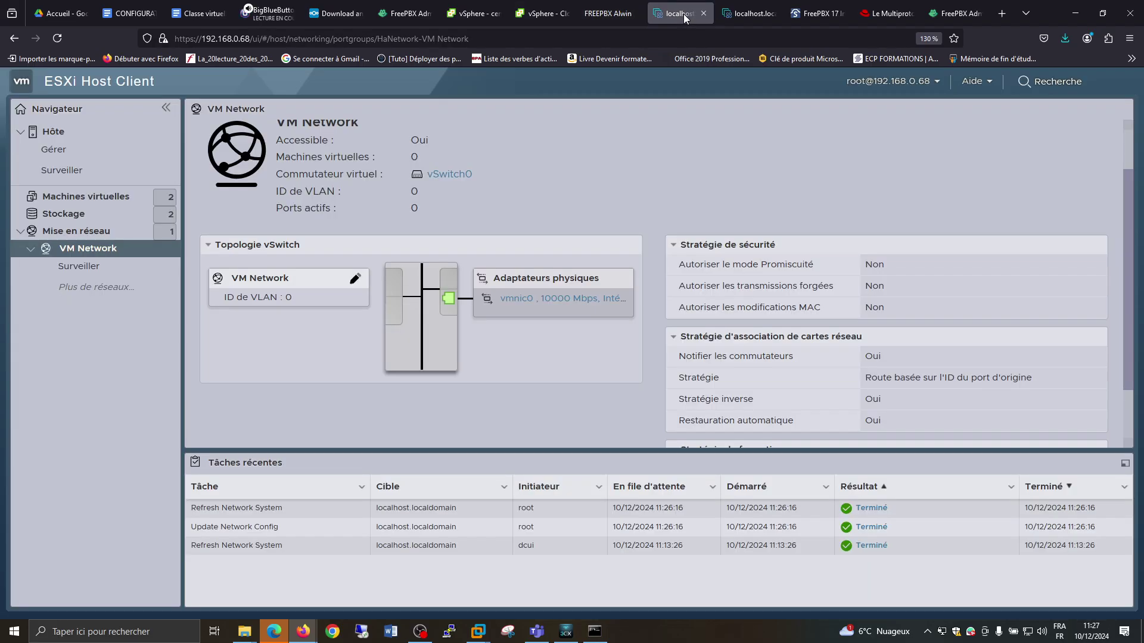
click(71, 241)
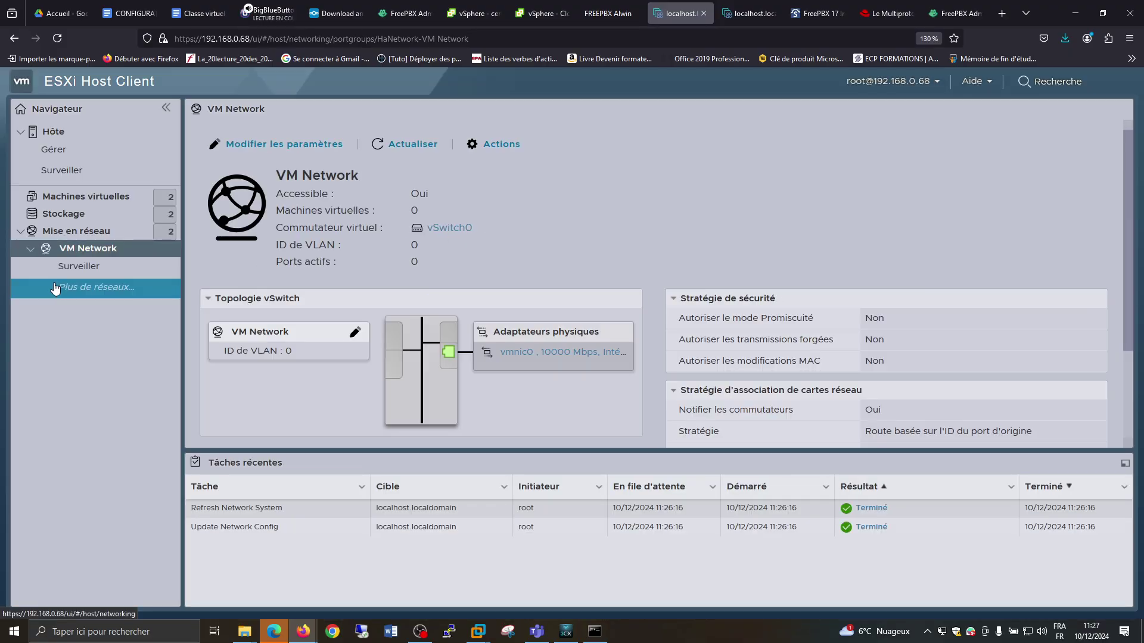
click(72, 234)
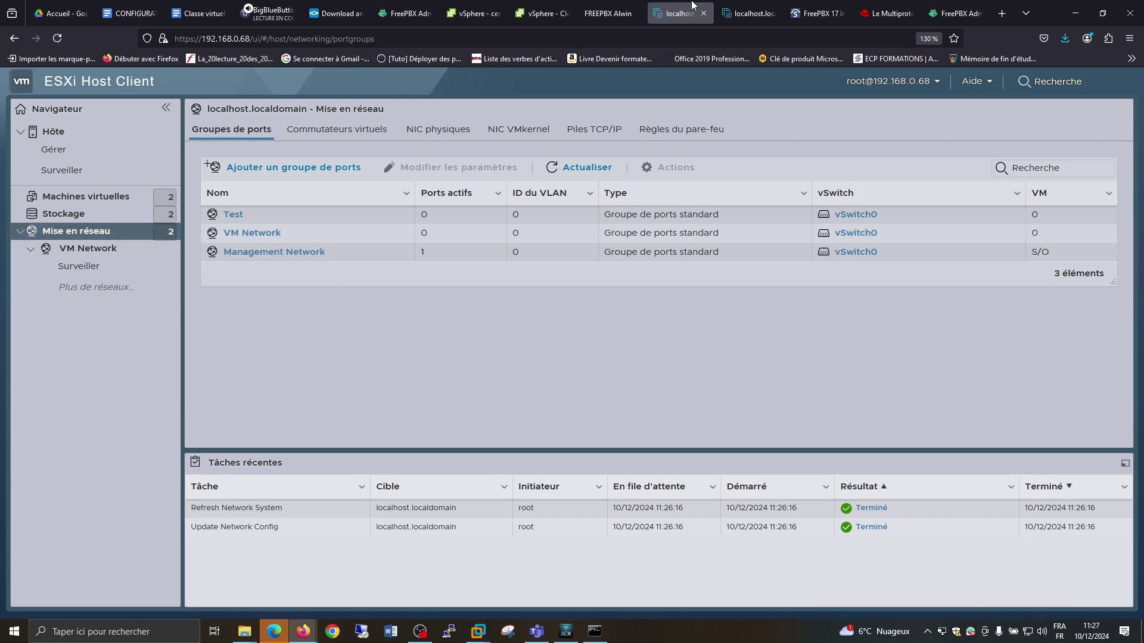
- Switch to the vSphere Client view of datacenter centre-creteil and review its networks
mouse_move(538, 17)
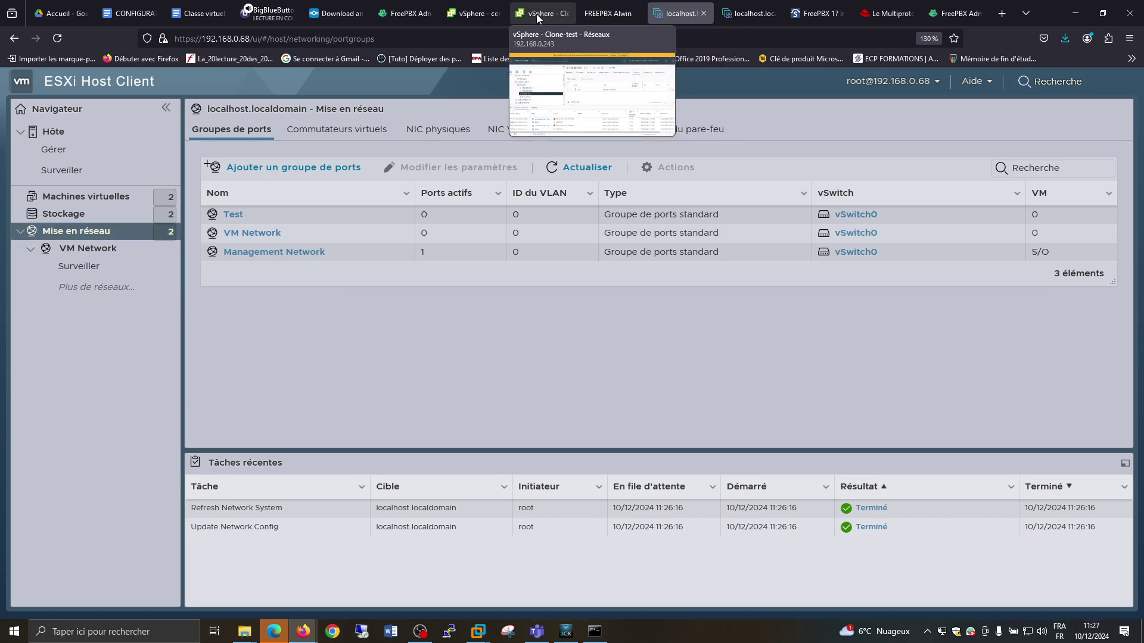
click(477, 15)
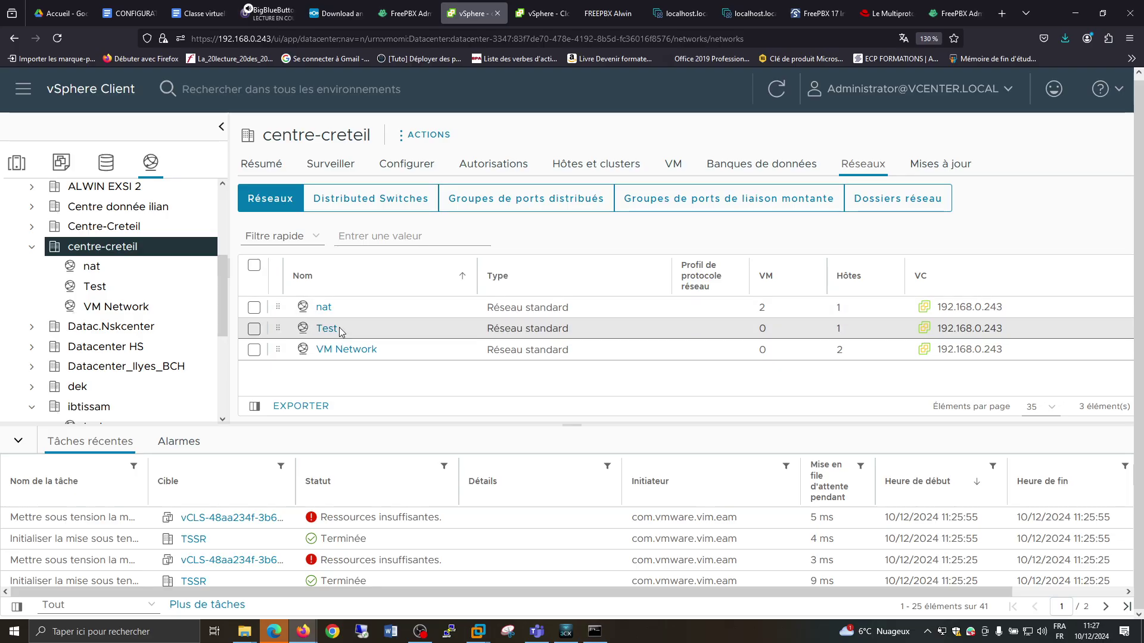
scroll(86, 227, up, 3)
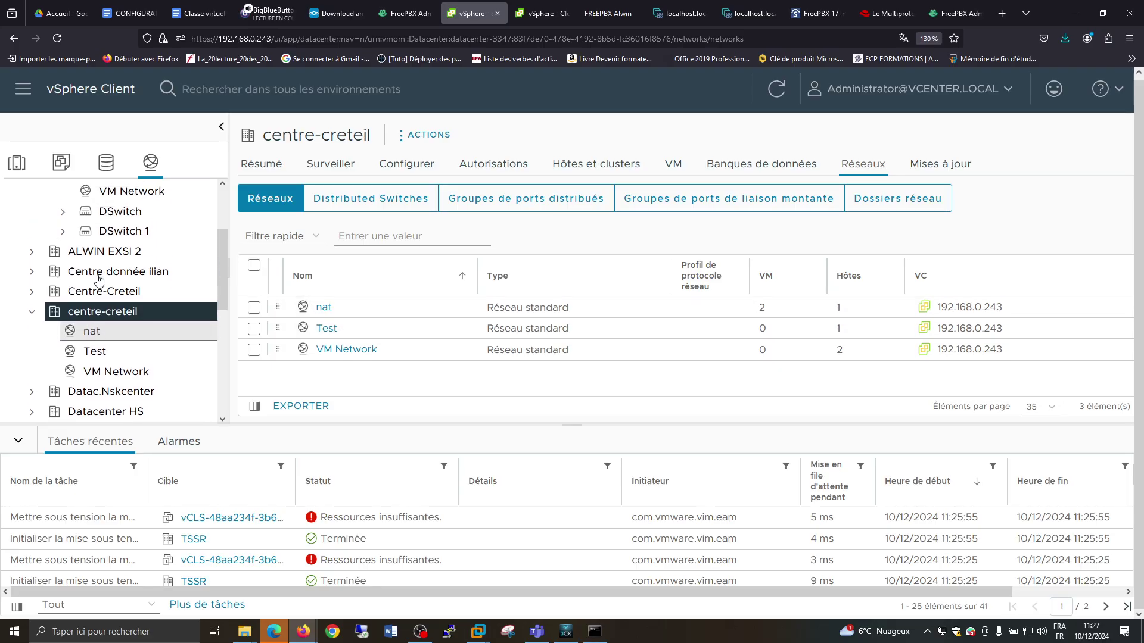
- In the hosts and clusters inventory, expand centre-creteil and its revision cluster, and open the settings of VM Linux-Test for editing
click(16, 162)
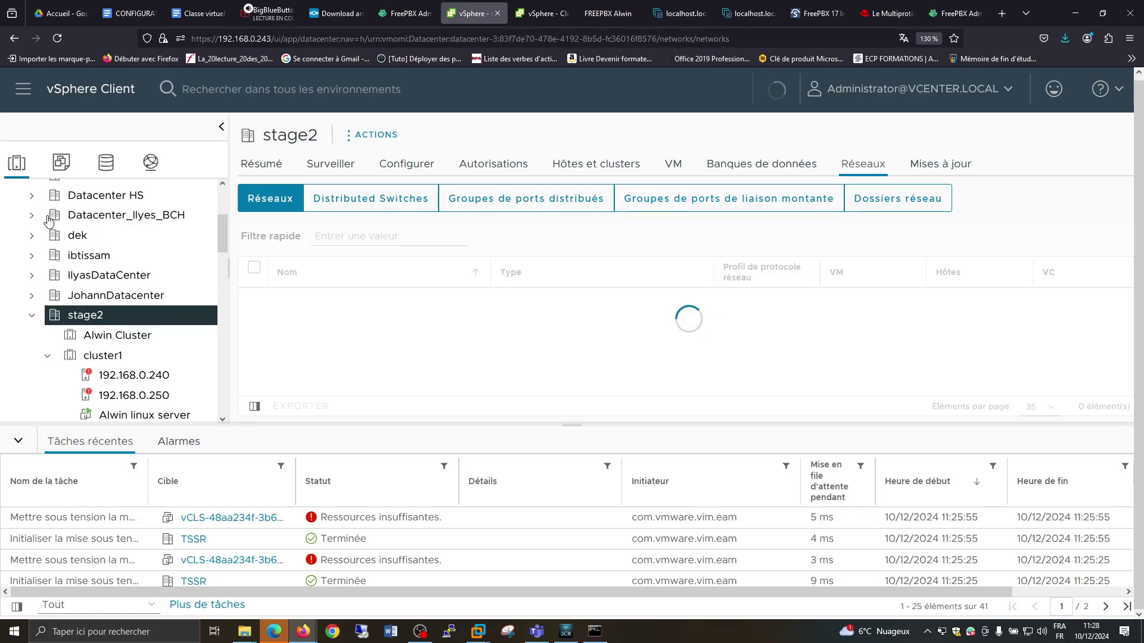
scroll(89, 322, up, 5)
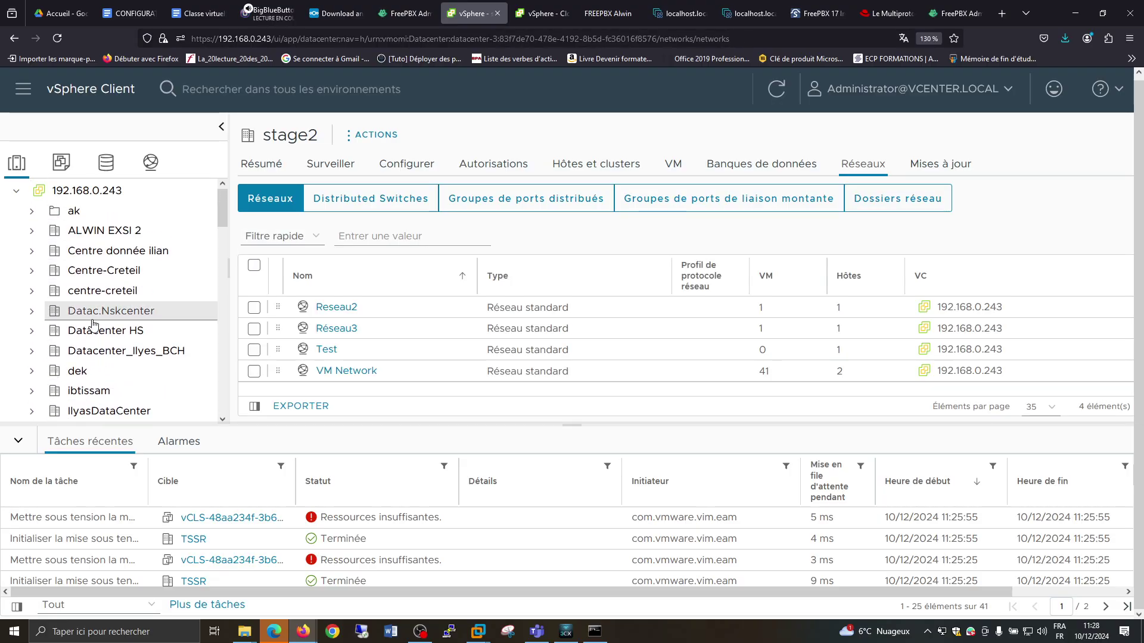
click(32, 291)
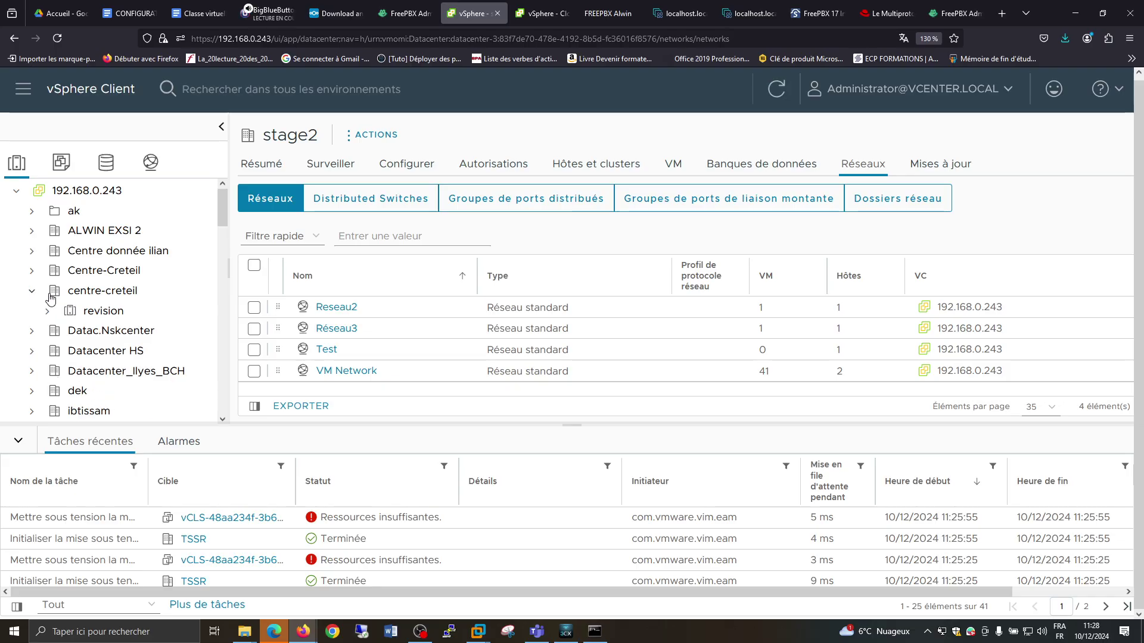
click(49, 312)
scroll(113, 325, down, 3)
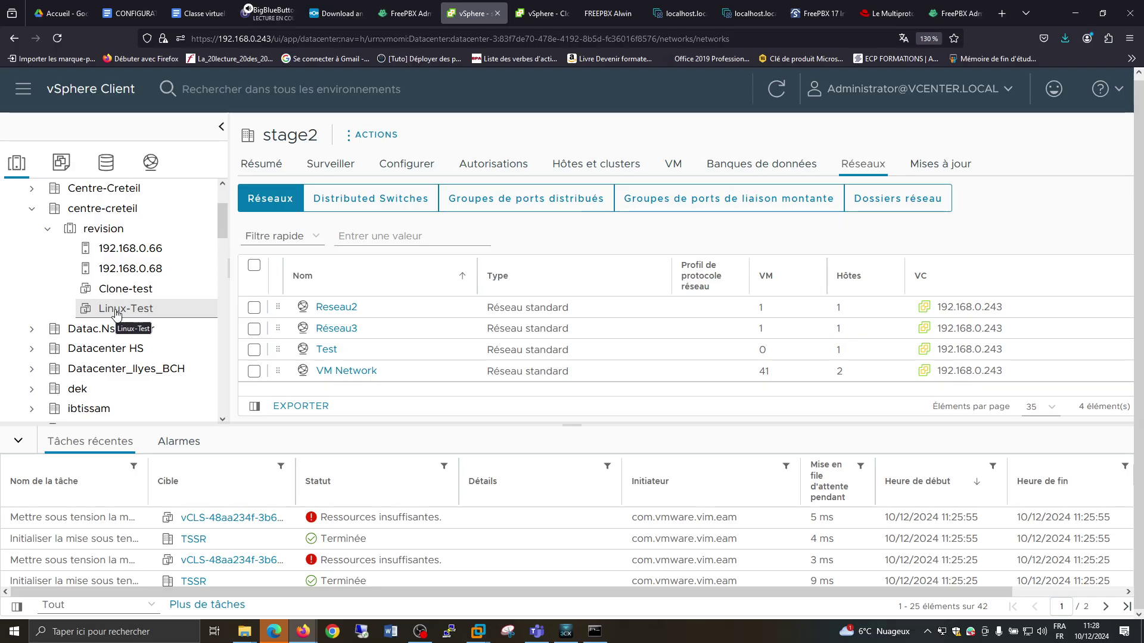
click(116, 314)
right_click(116, 315)
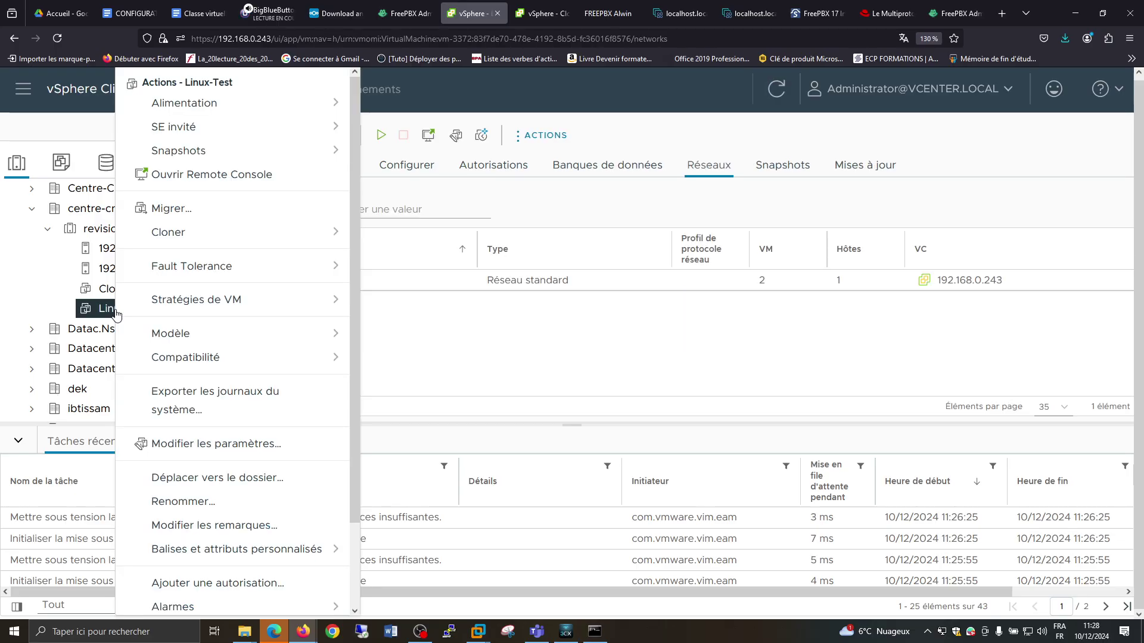
click(307, 450)
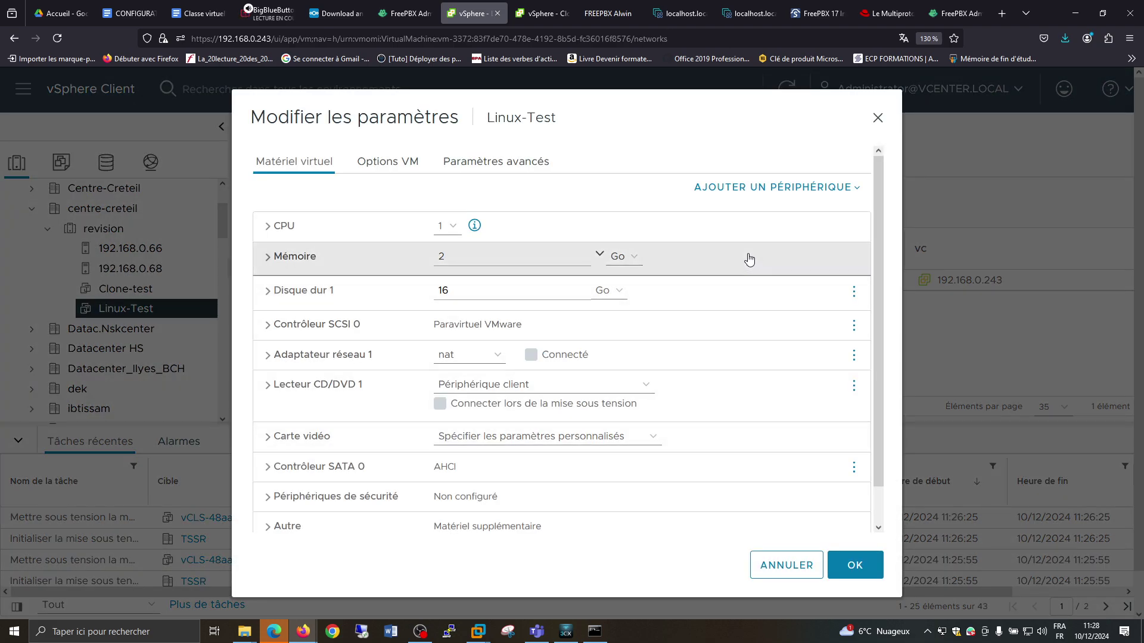
- Assign network Test to Linux-Test's network adapter 1, save the settings, and refresh the VM's network view
scroll(748, 258, down, 1)
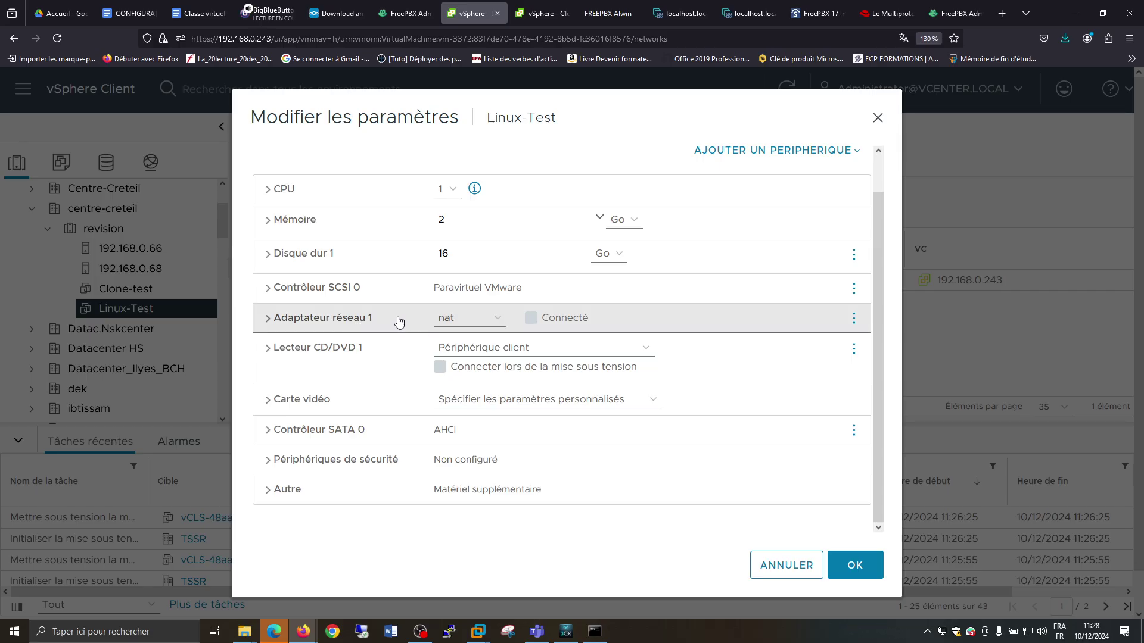
click(498, 323)
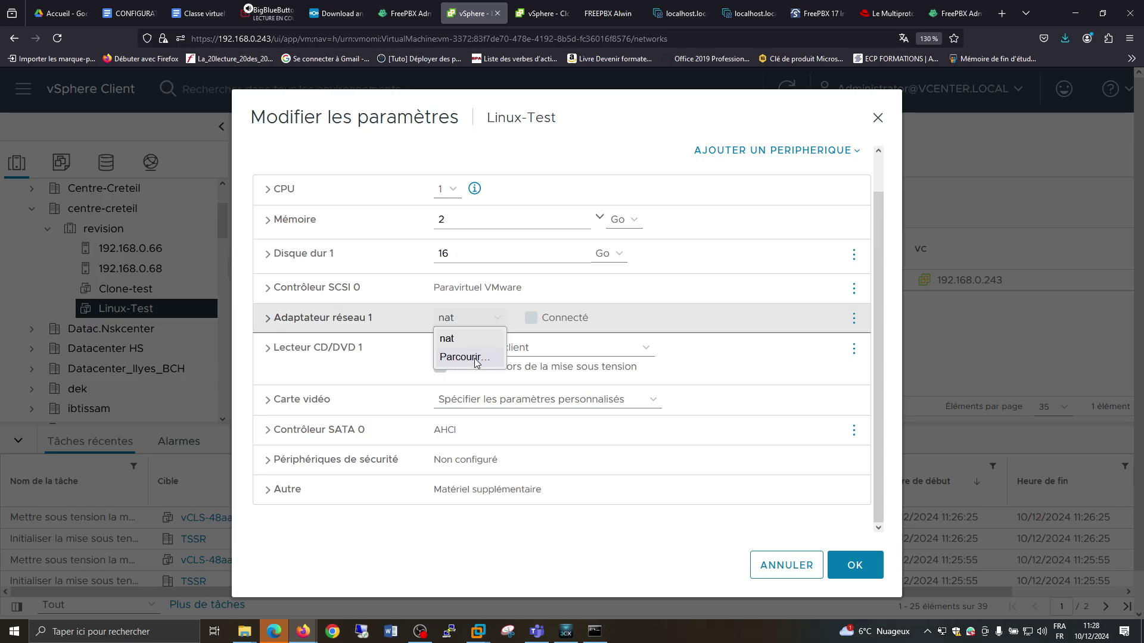
click(491, 329)
click(488, 324)
click(477, 358)
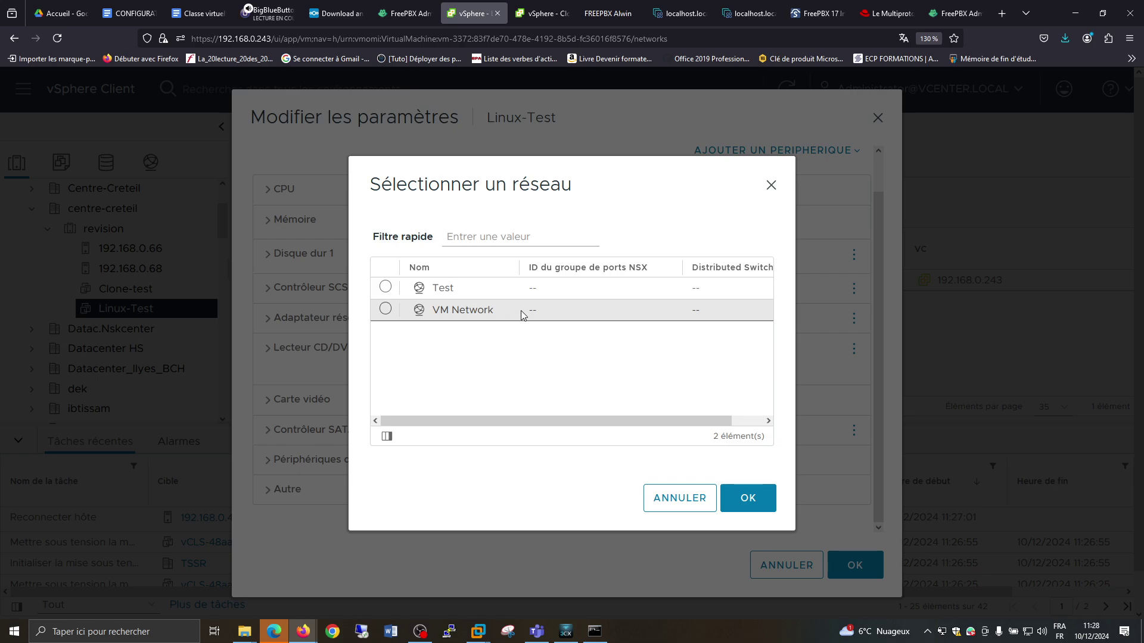
click(385, 289)
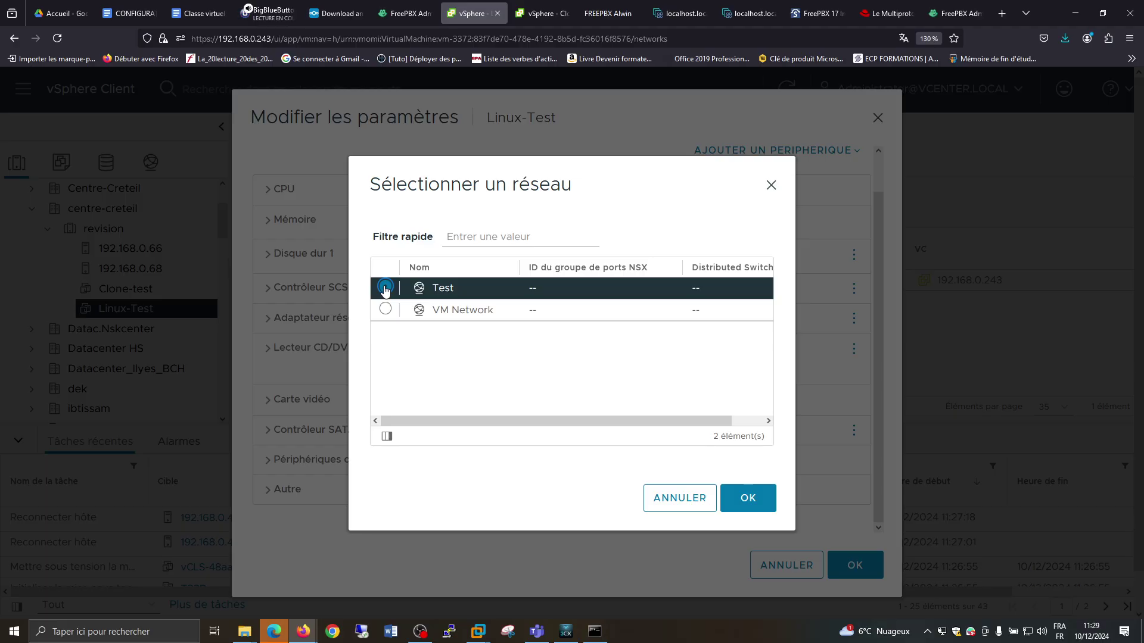
click(748, 499)
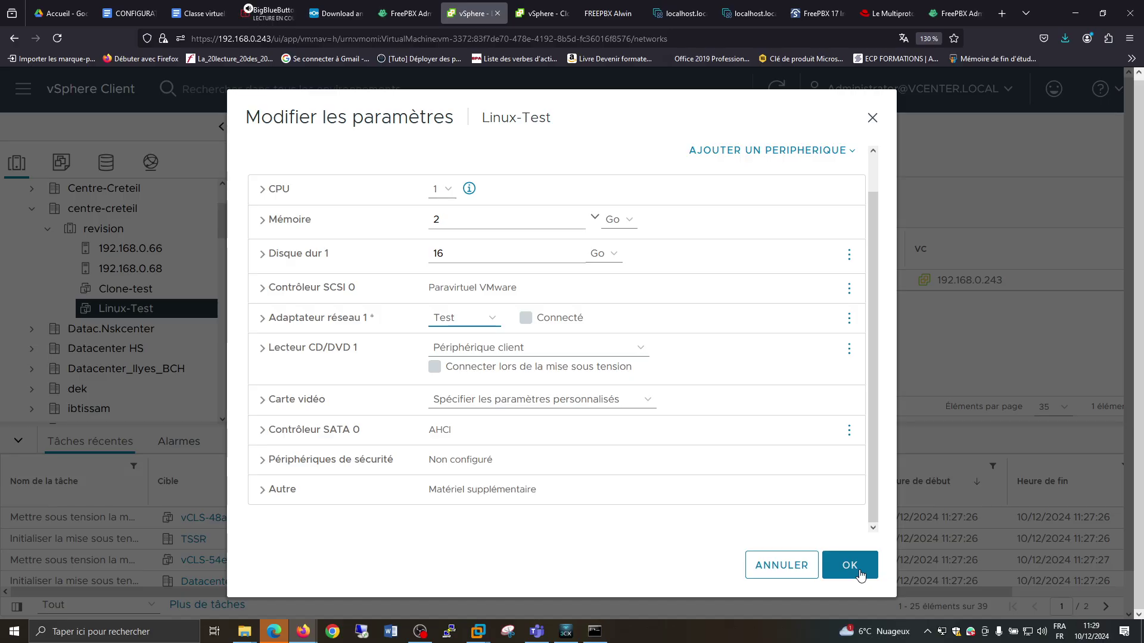
click(860, 574)
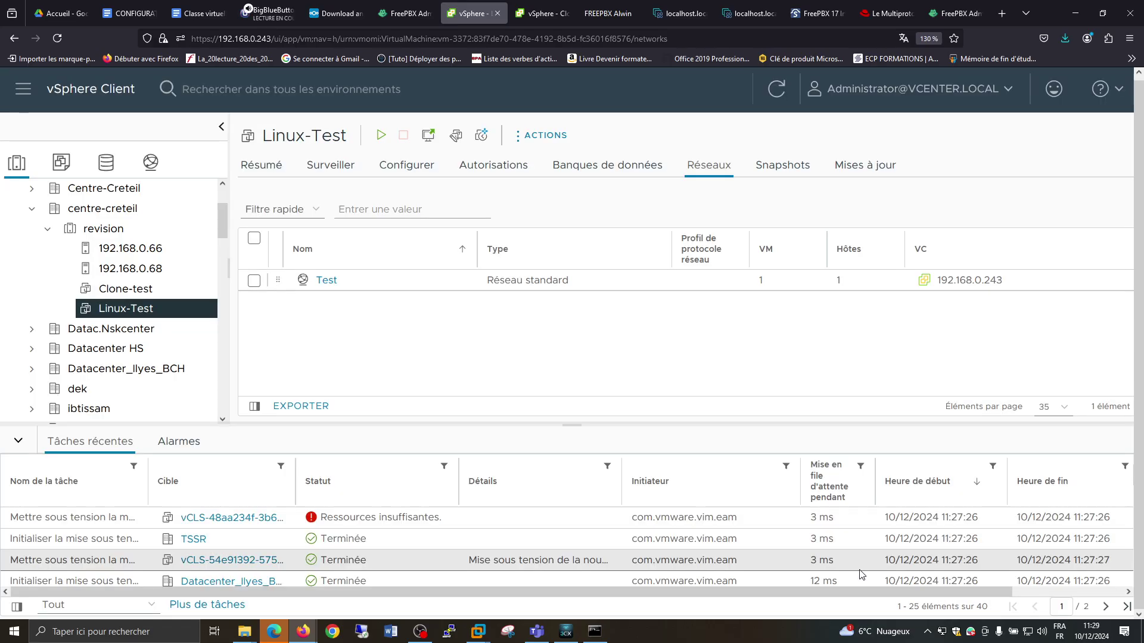
key(F5)
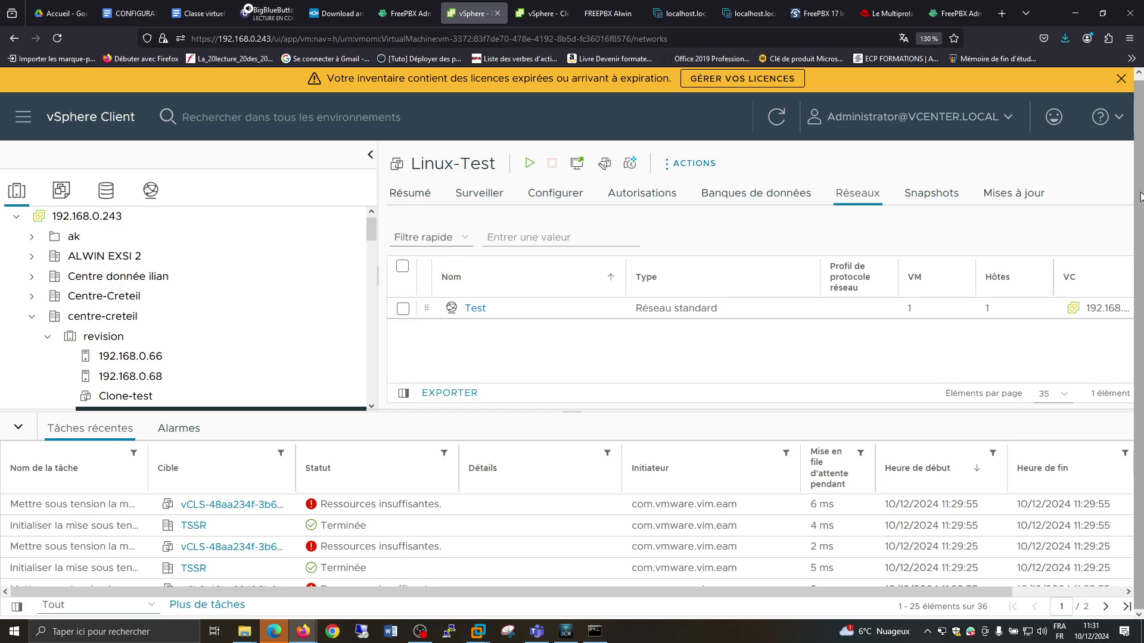
click(1121, 79)
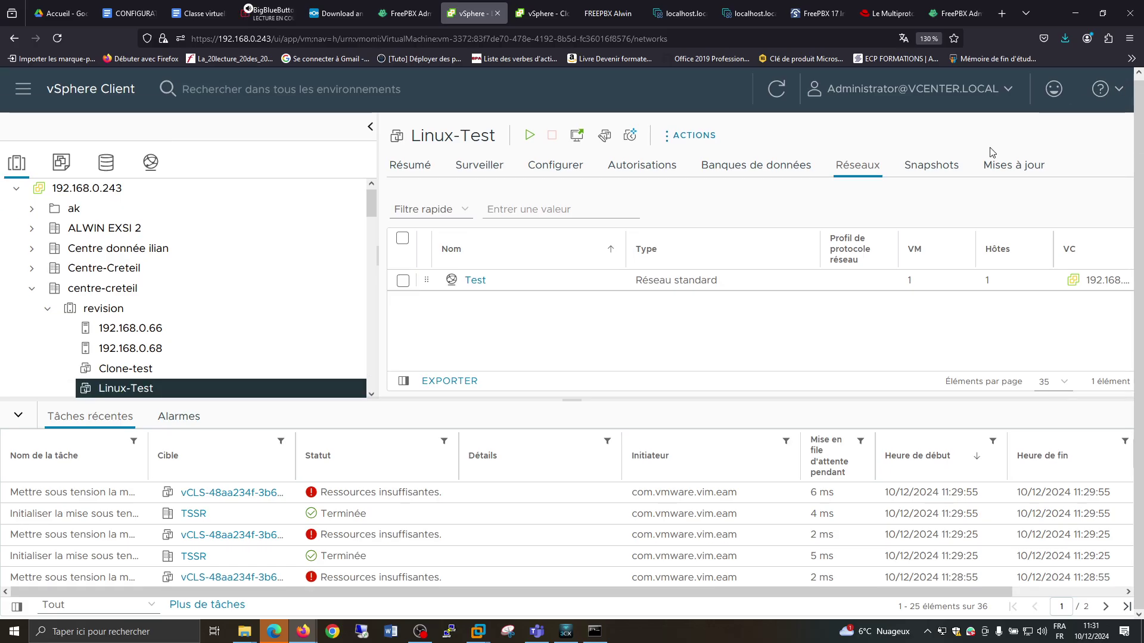